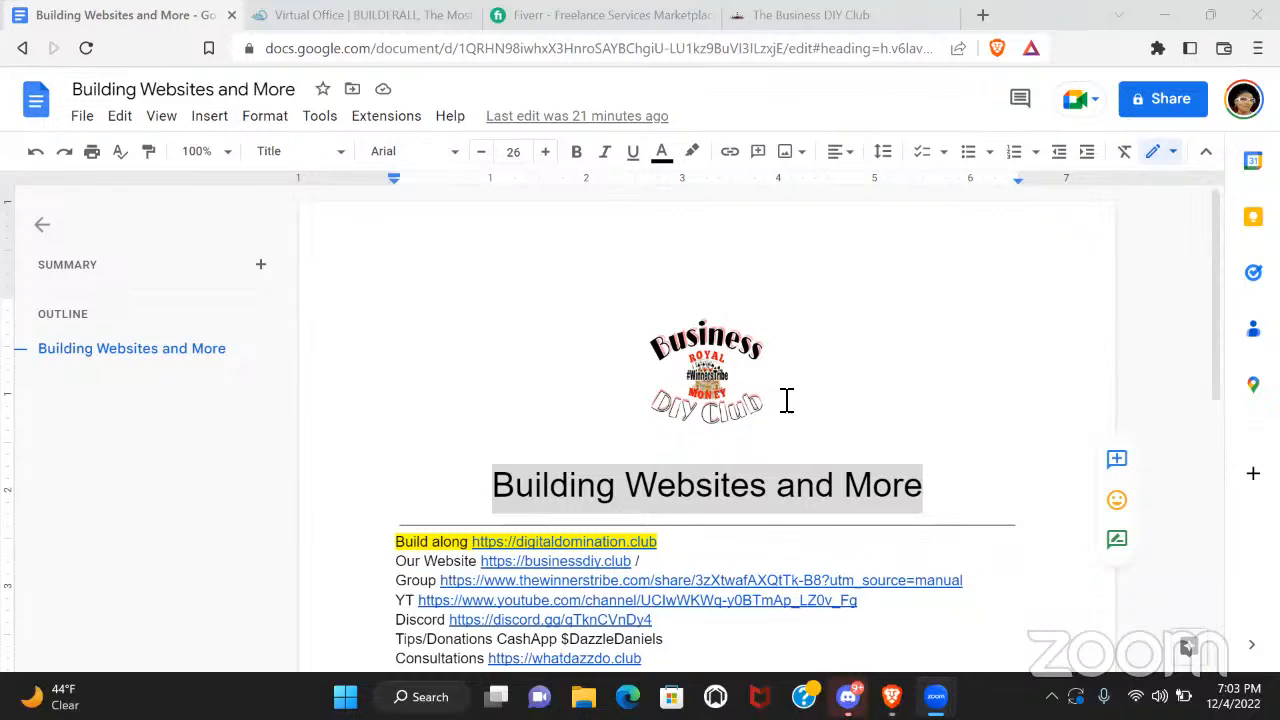
Share the Building Websites and More document with anyone with the link as viewer and copy its link
click(353, 524)
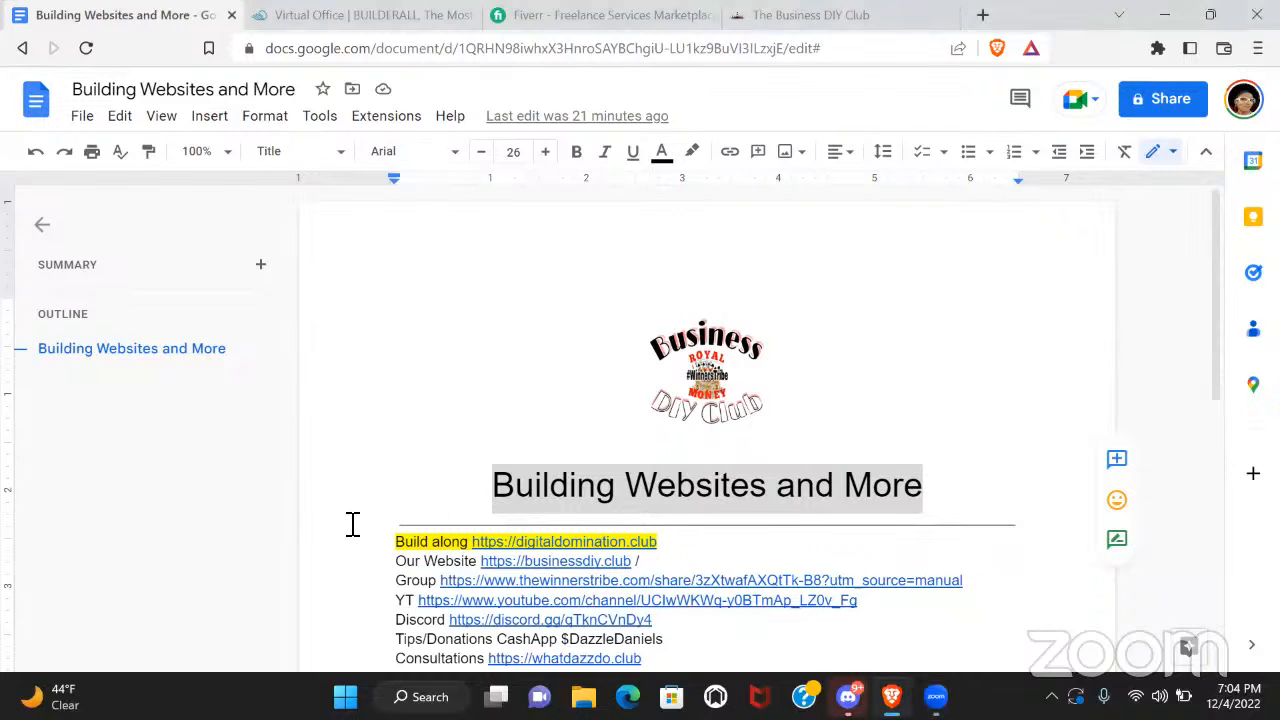
click(353, 524)
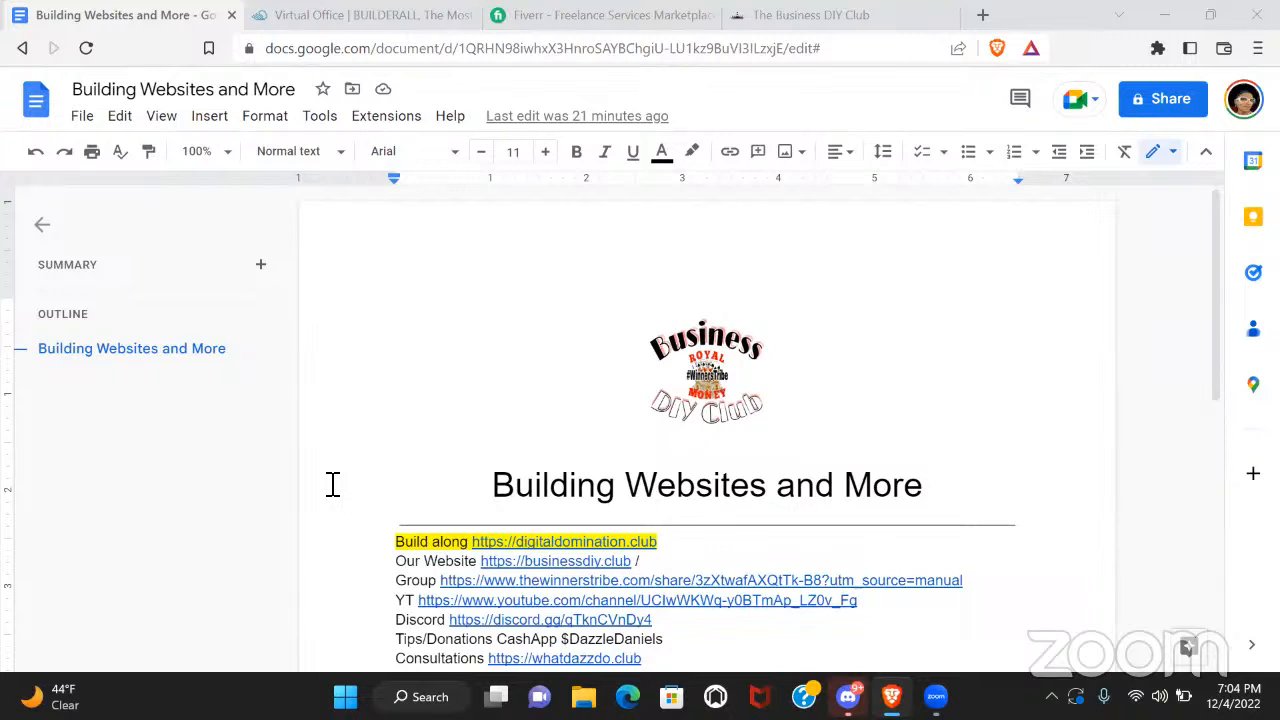
click(1160, 100)
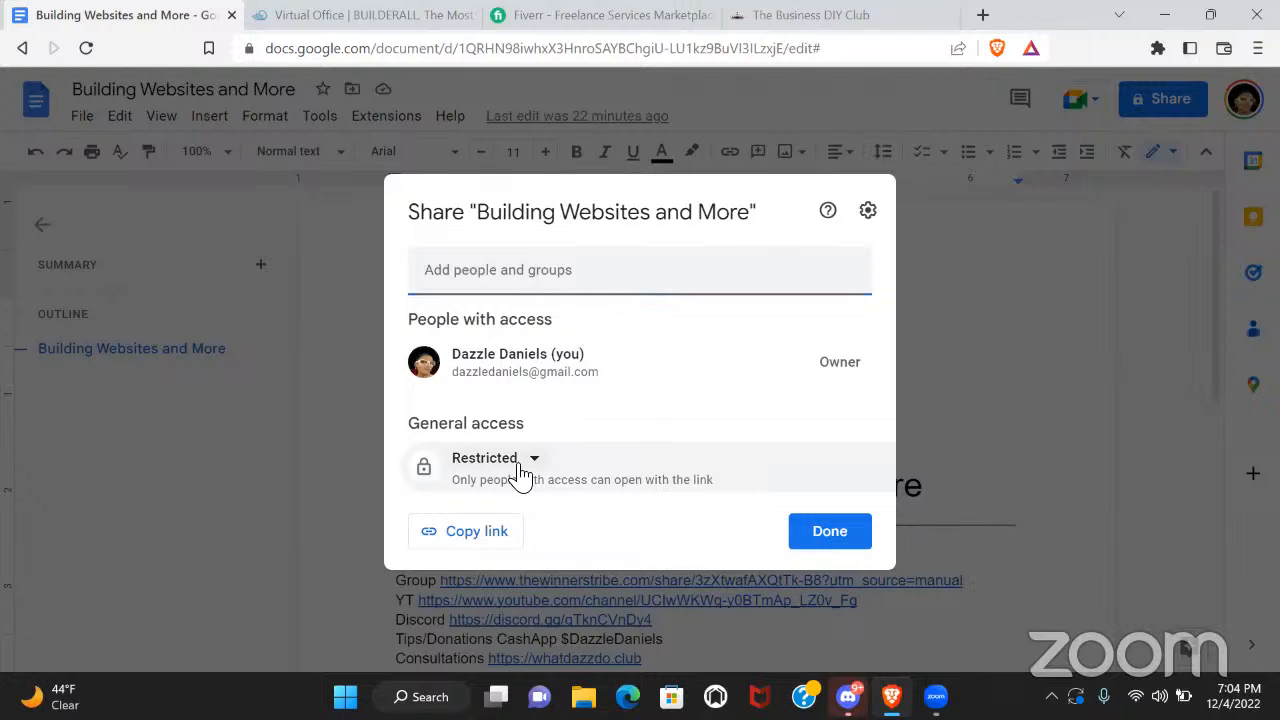
click(532, 463)
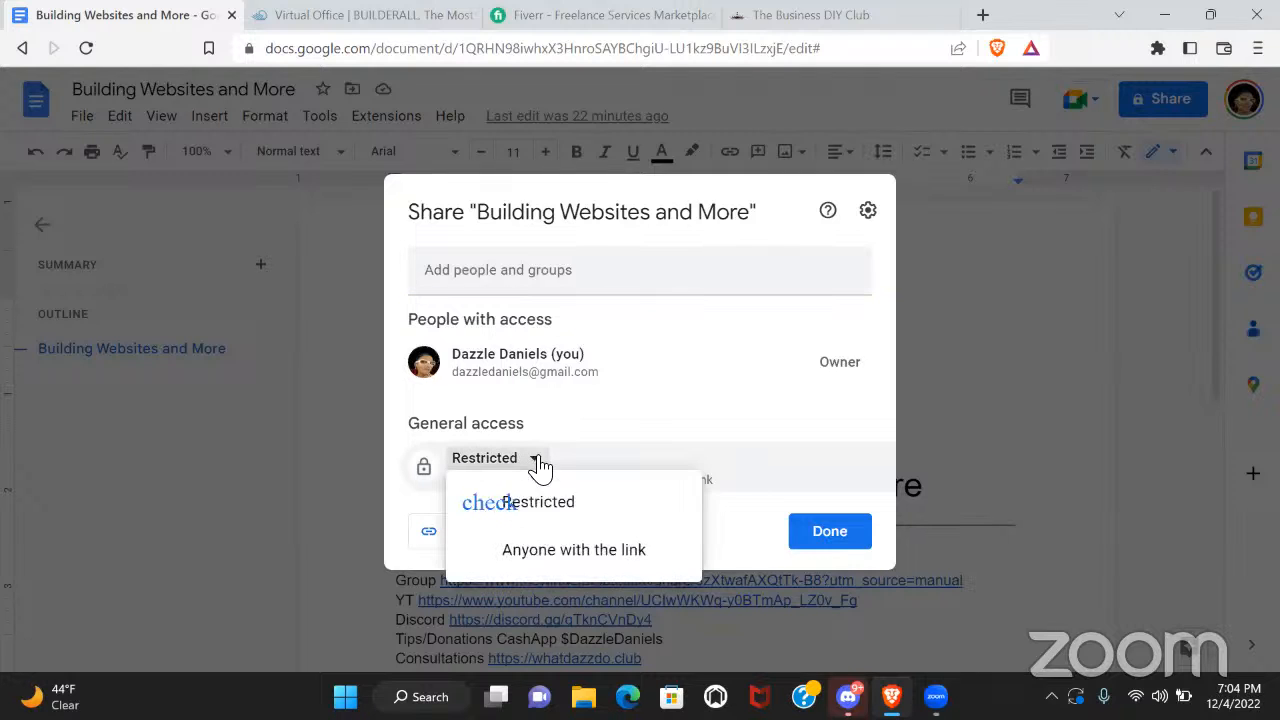
click(540, 558)
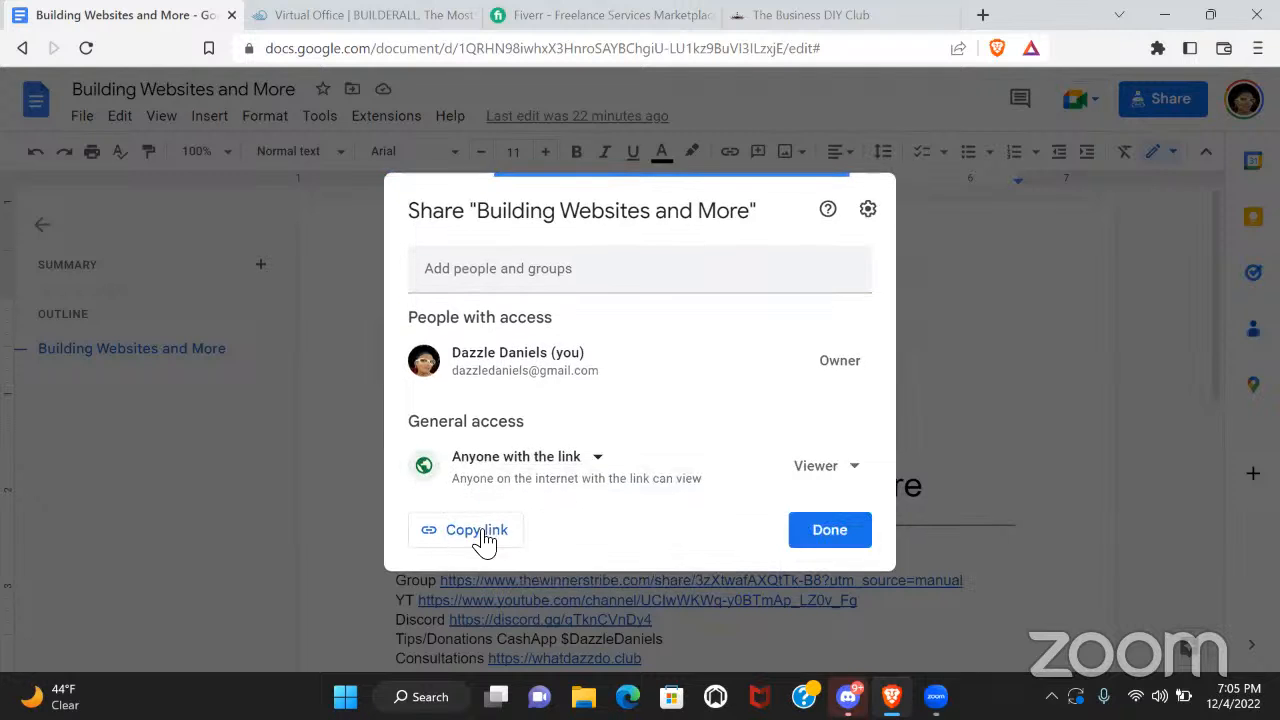
click(484, 538)
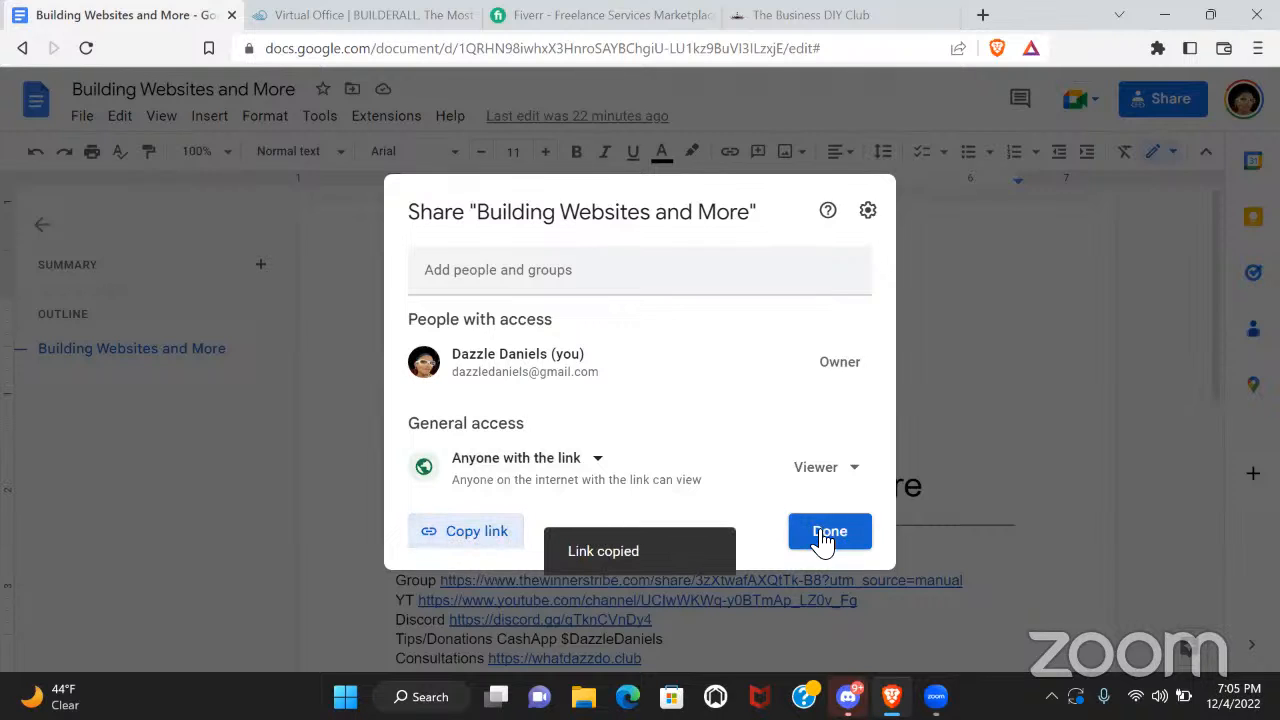
click(474, 540)
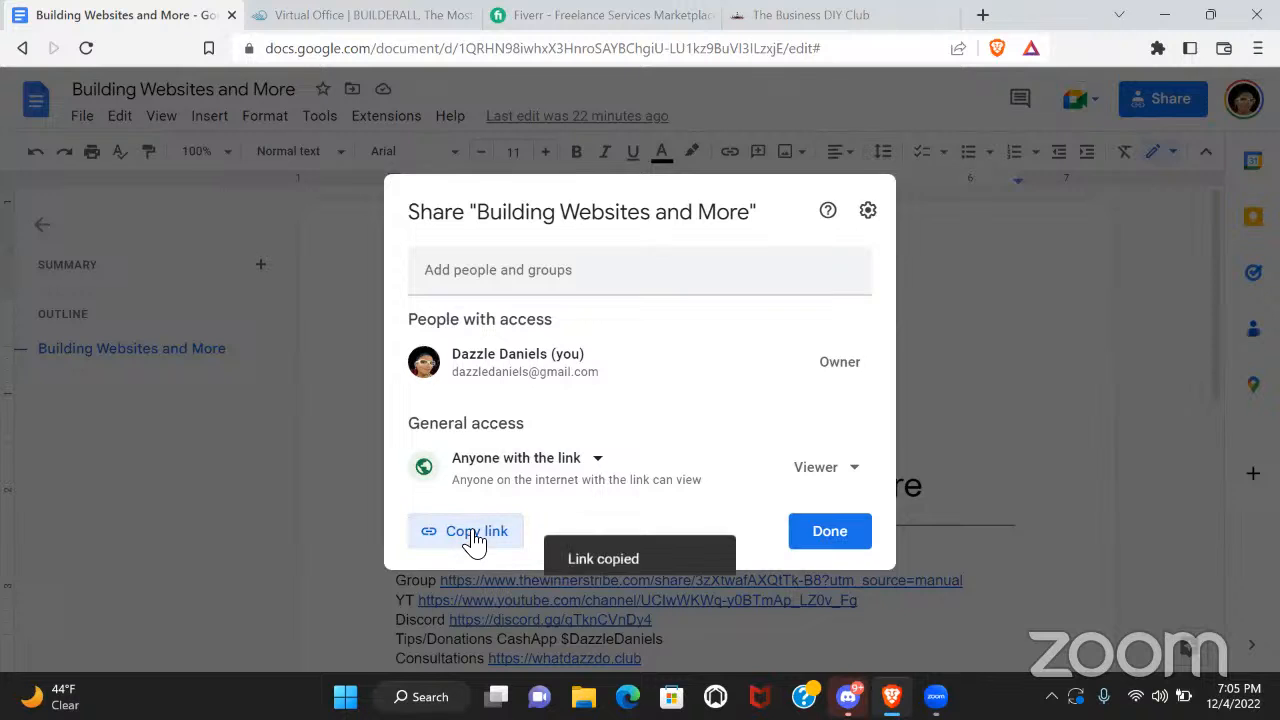
click(829, 531)
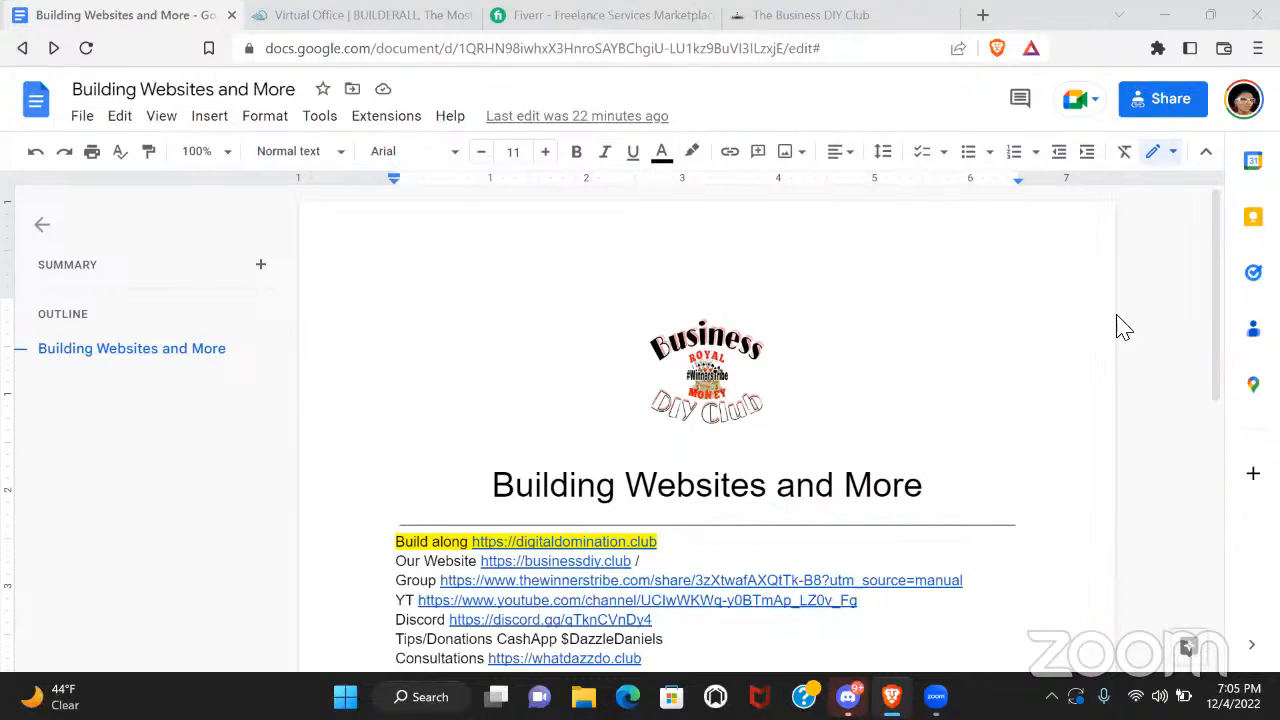
Switch to The Business DIY Club group page and go back to its parent network's home feed
scroll(1229, 330, down, 1)
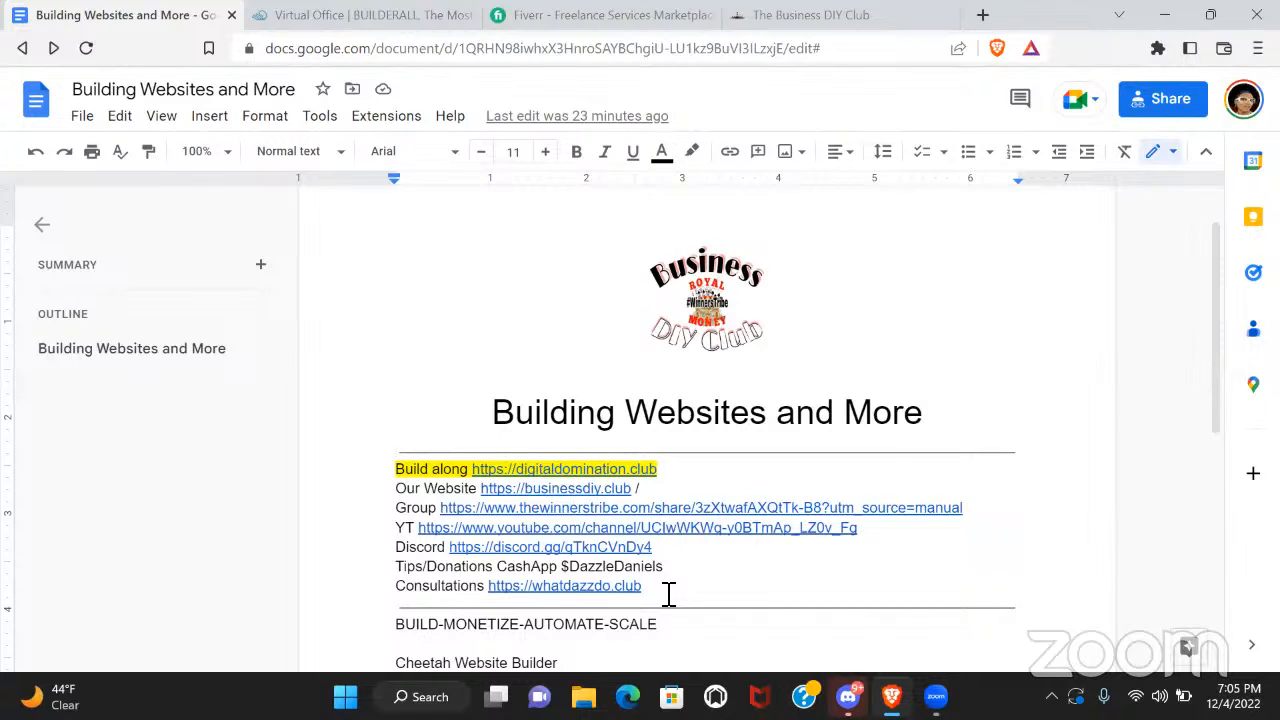
click(772, 20)
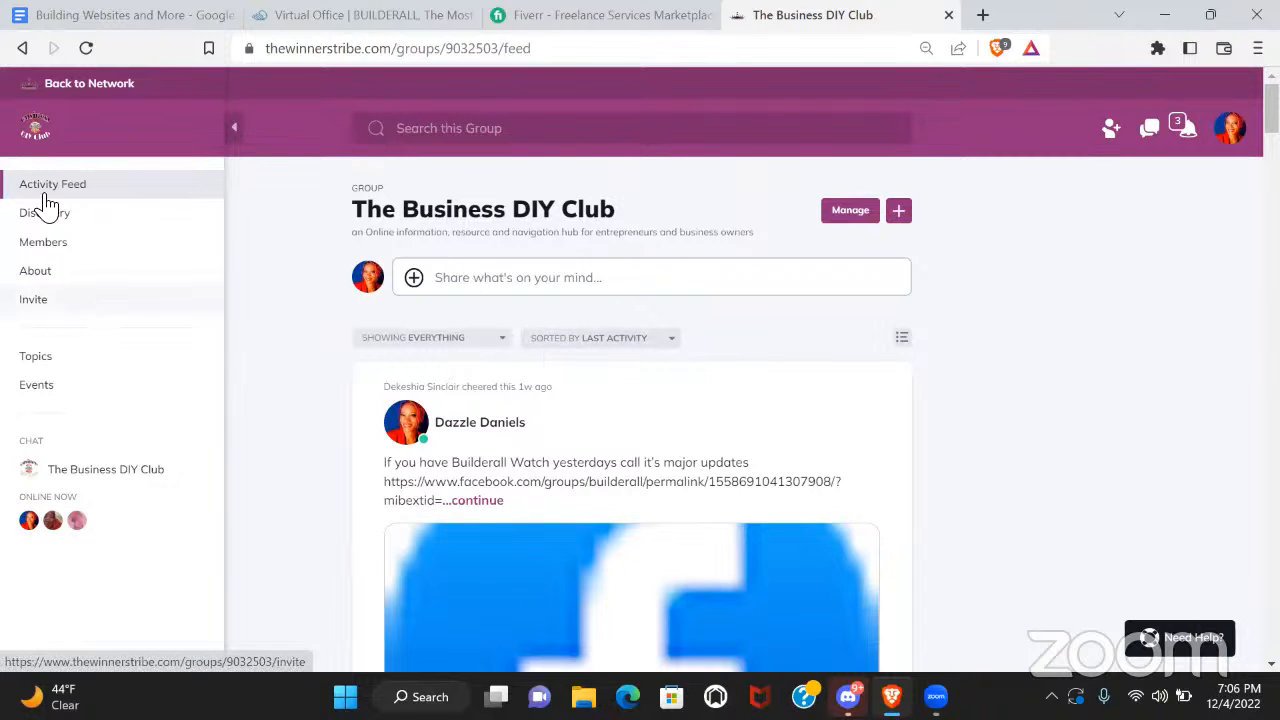
click(86, 90)
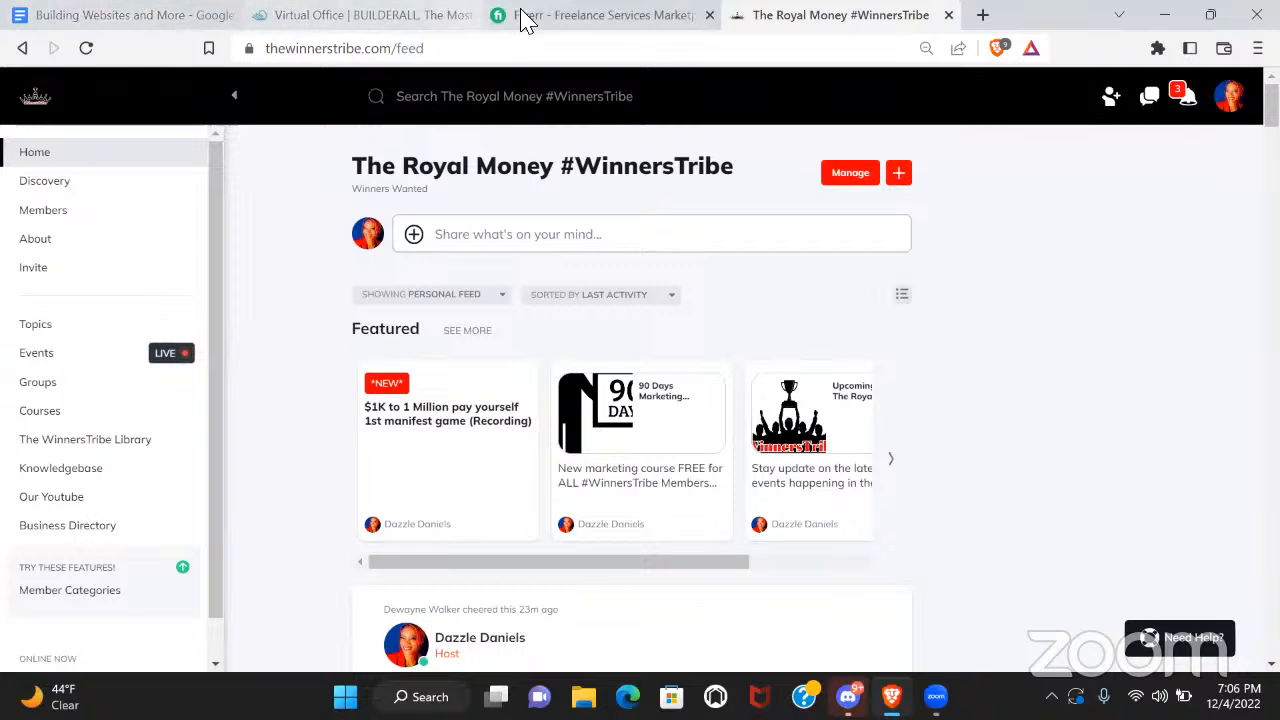
Switch to the Fiverr page, close The Royal Money #WinnersTribe page and dismiss the Google sign-in prompt
click(560, 28)
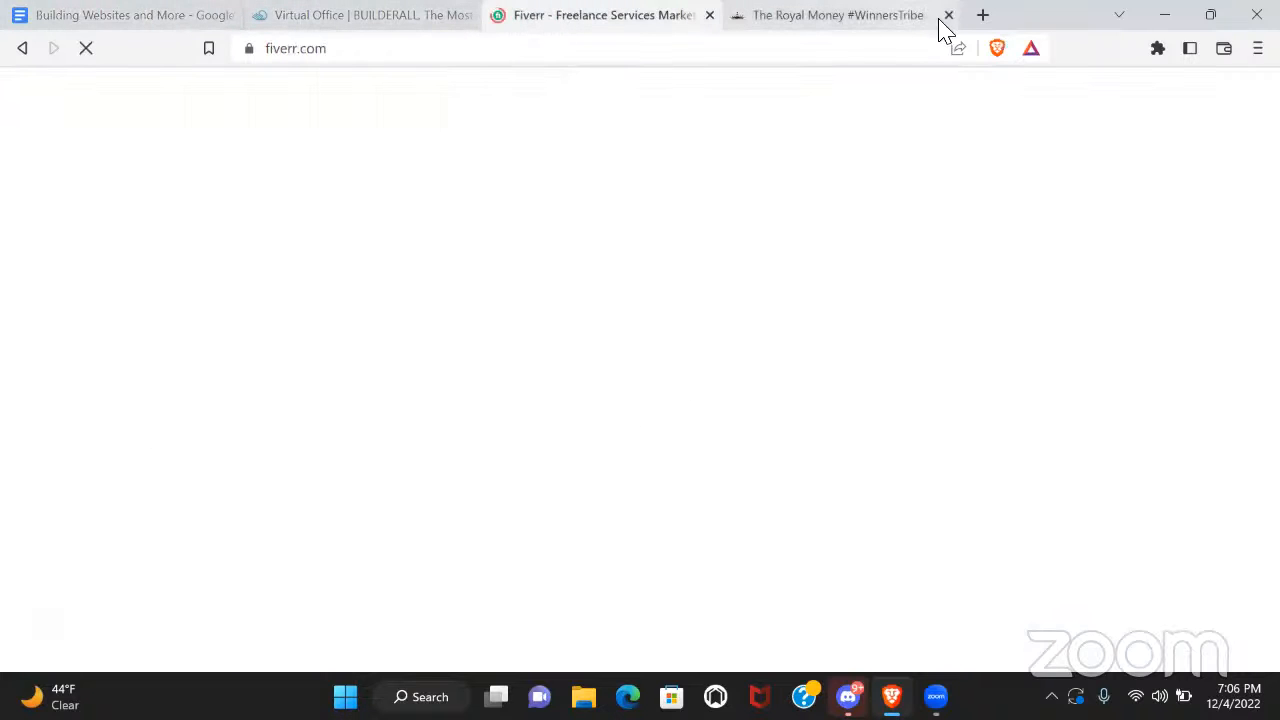
click(949, 16)
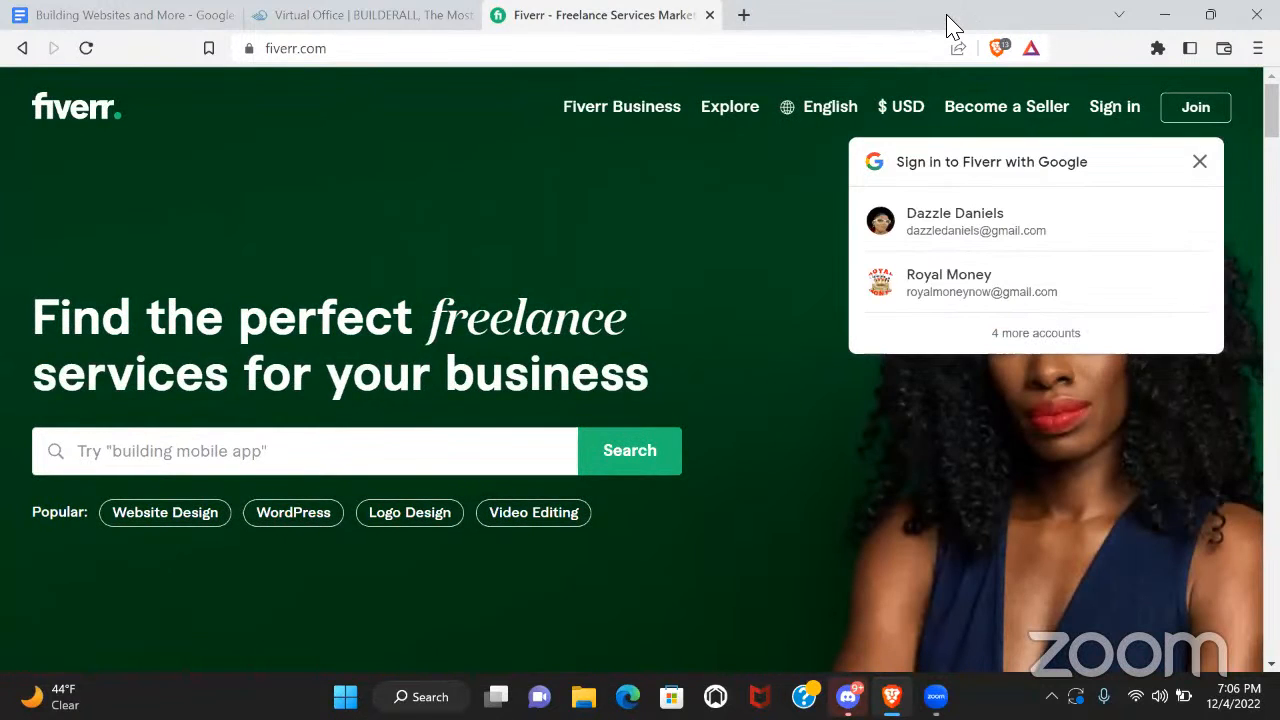
click(1198, 166)
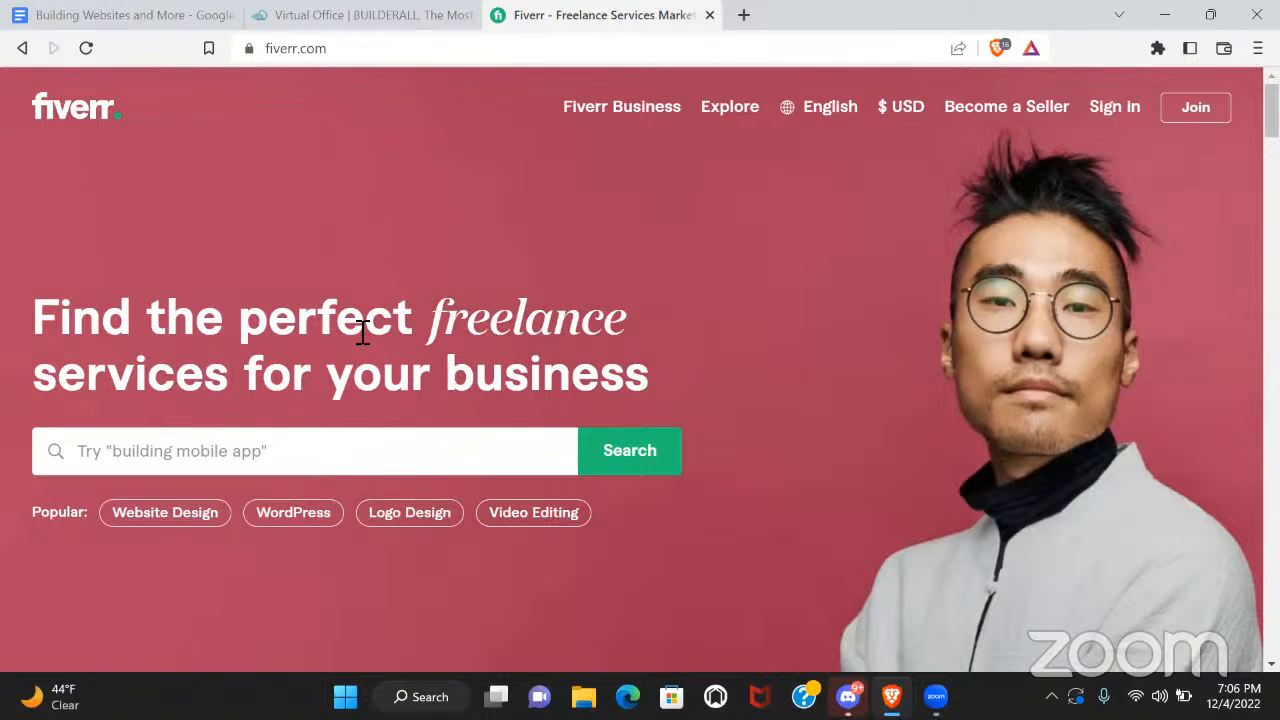
Open Fiverr's popular Website Design category and examine the service offers and starting prices, dismissing the join prompt
click(157, 528)
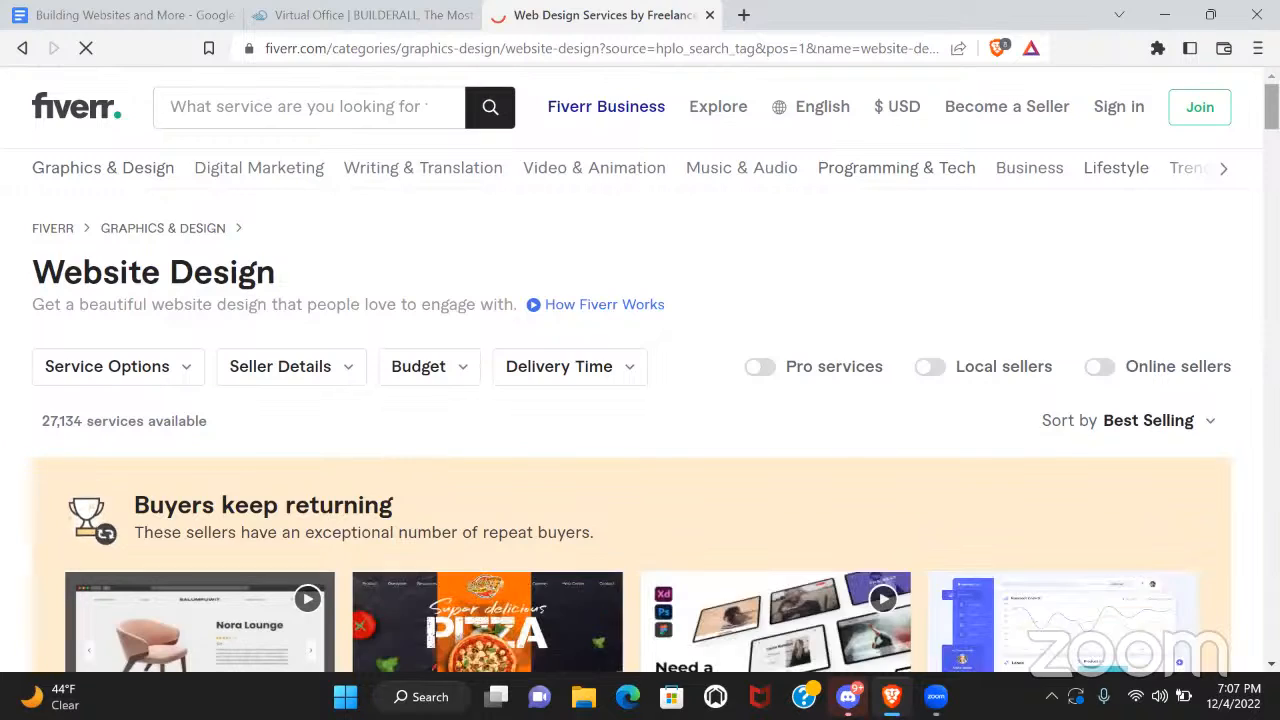
scroll(640, 400, down, 4)
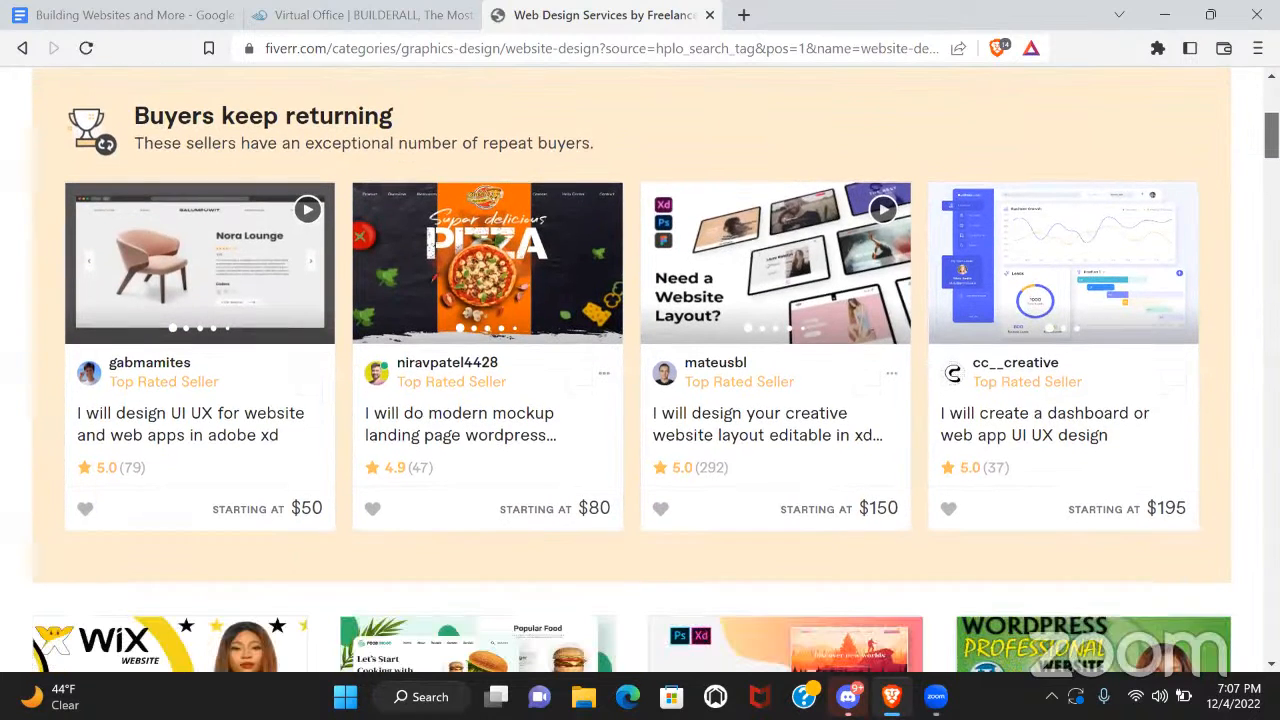
scroll(640, 400, down, 2)
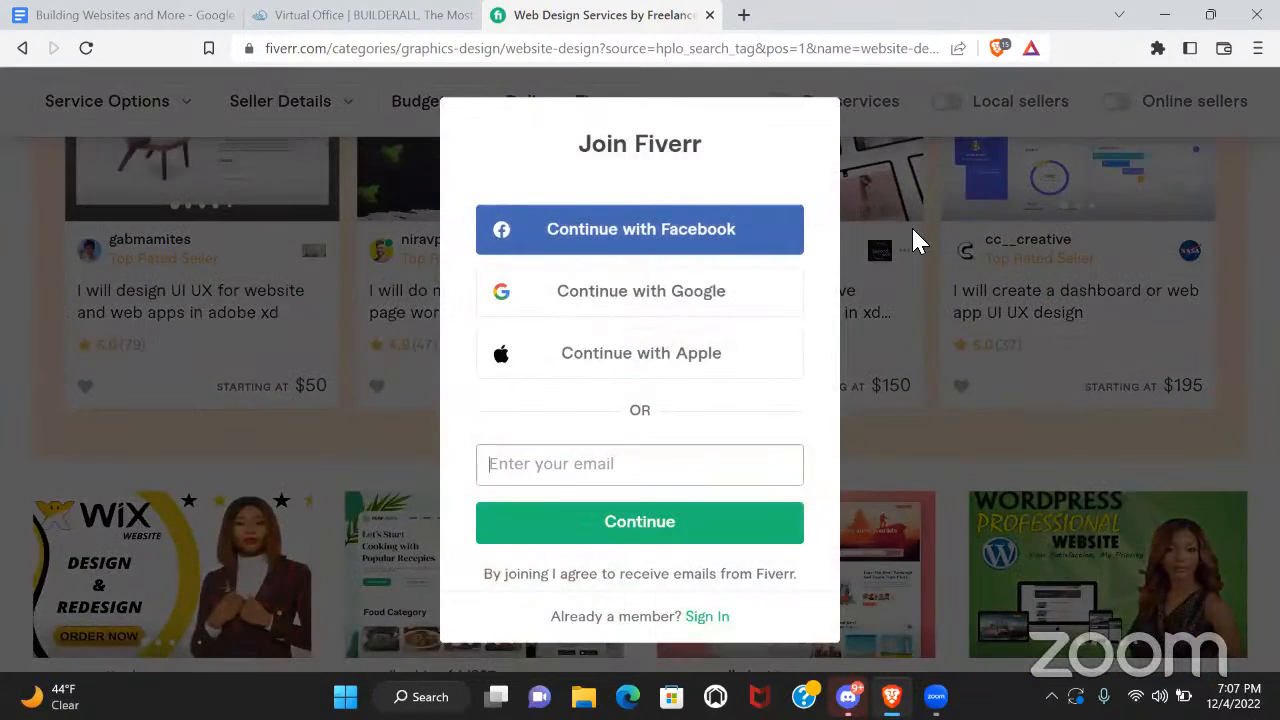
click(911, 225)
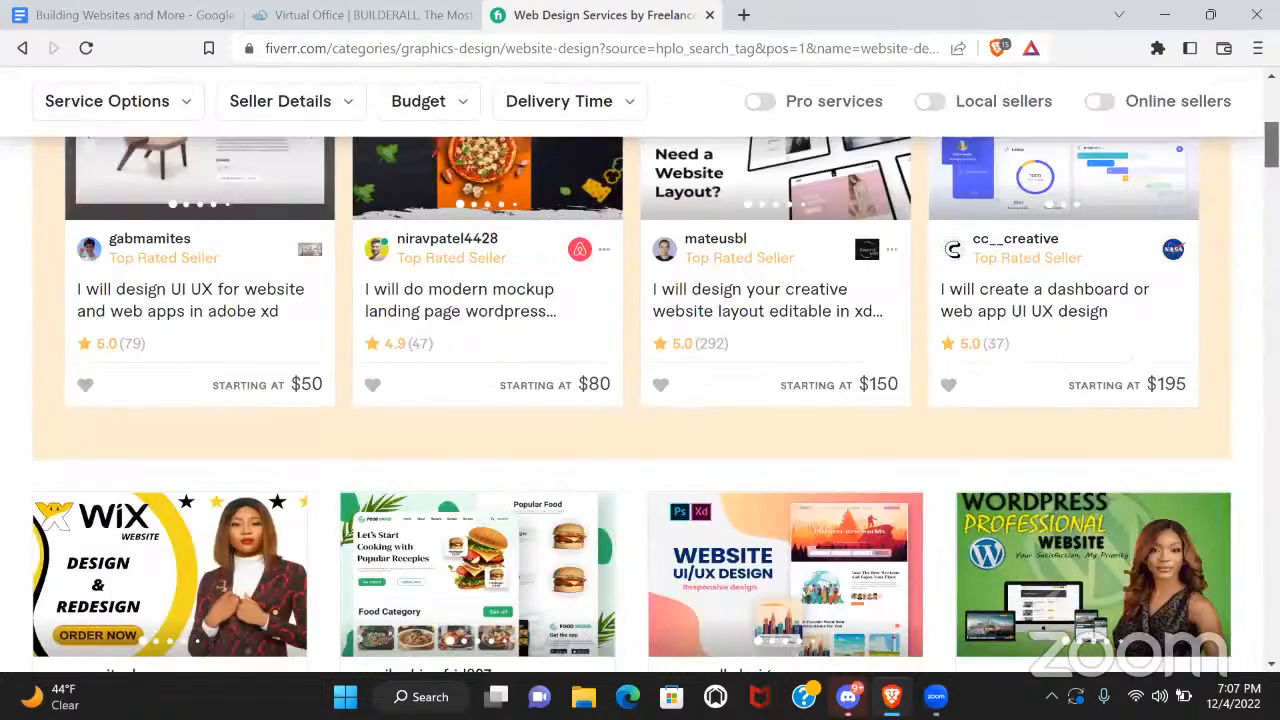
scroll(864, 224, down, 3)
scroll(640, 400, down, 5)
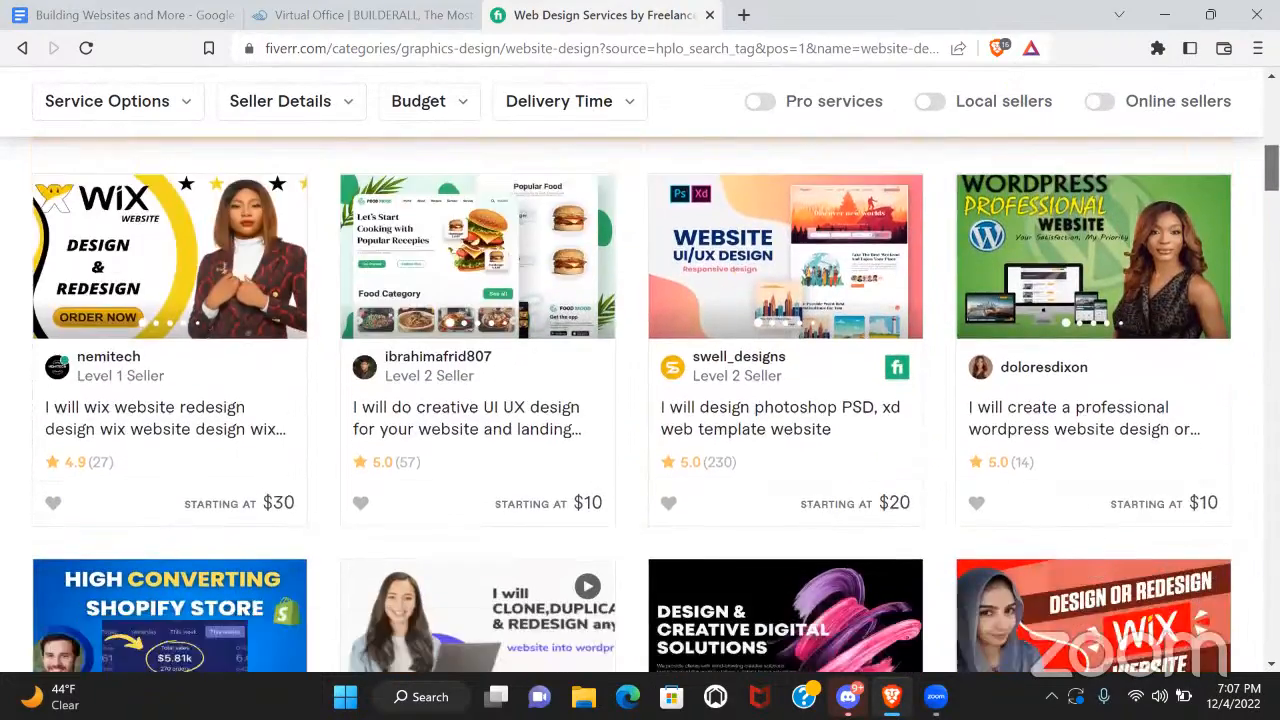
scroll(632, 404, up, 1)
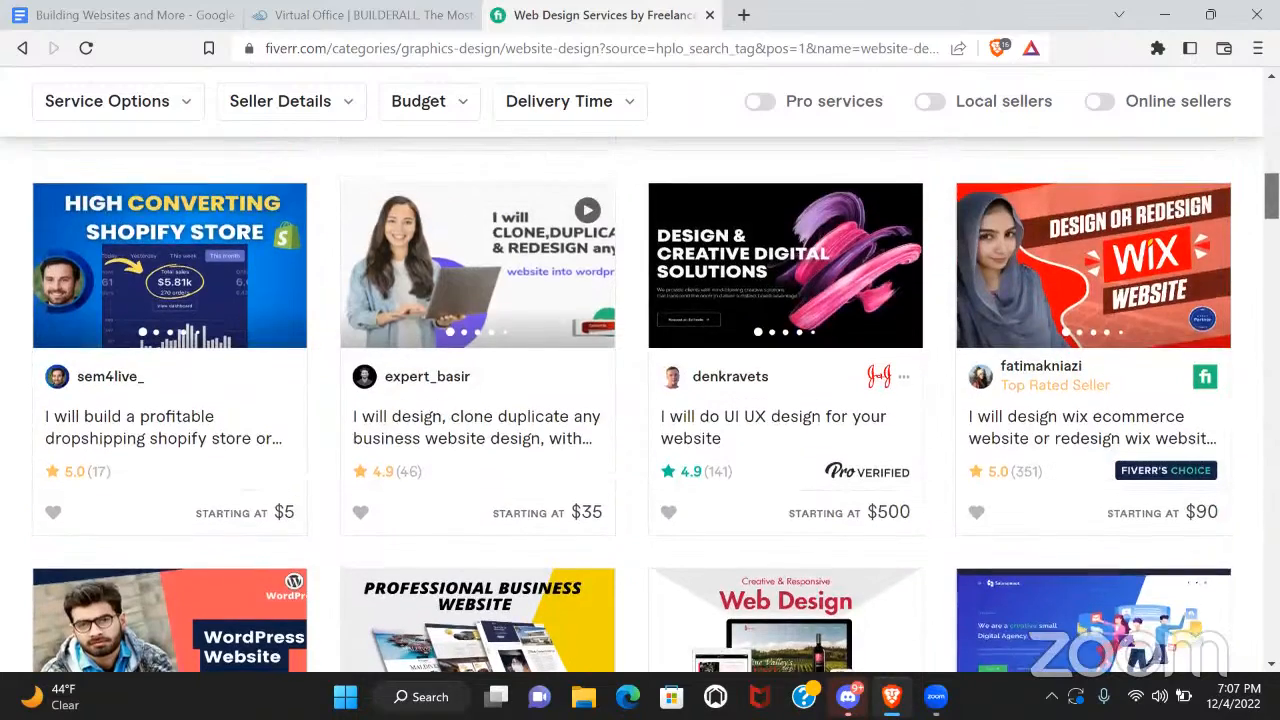
scroll(640, 400, down, 2)
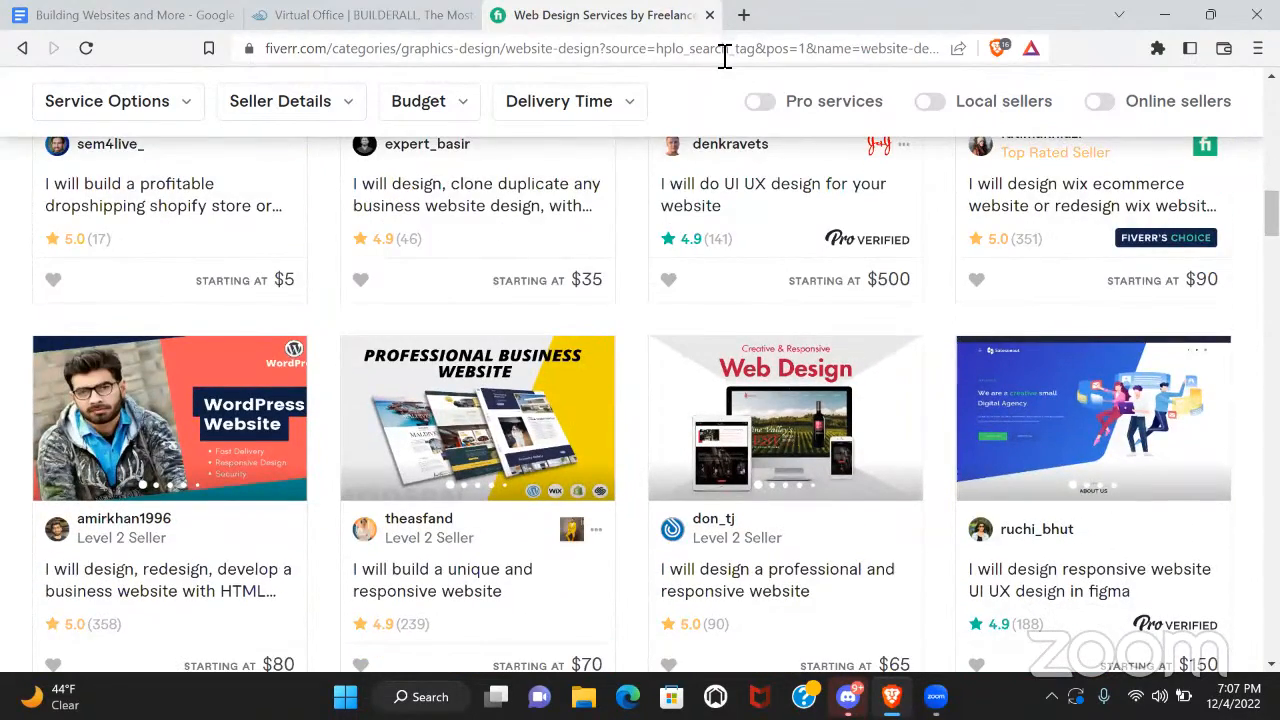
Go to flippa.com in place of the Fiverr page
click(717, 55)
text(fli)
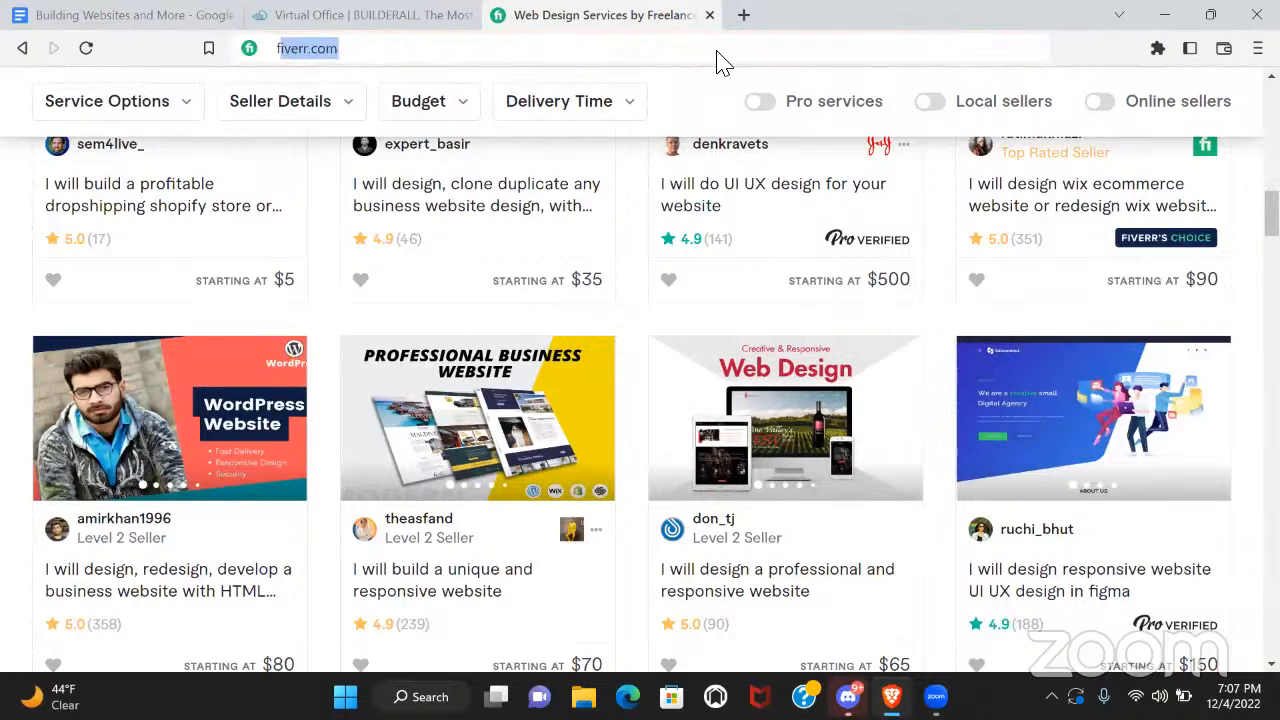
text(pp)
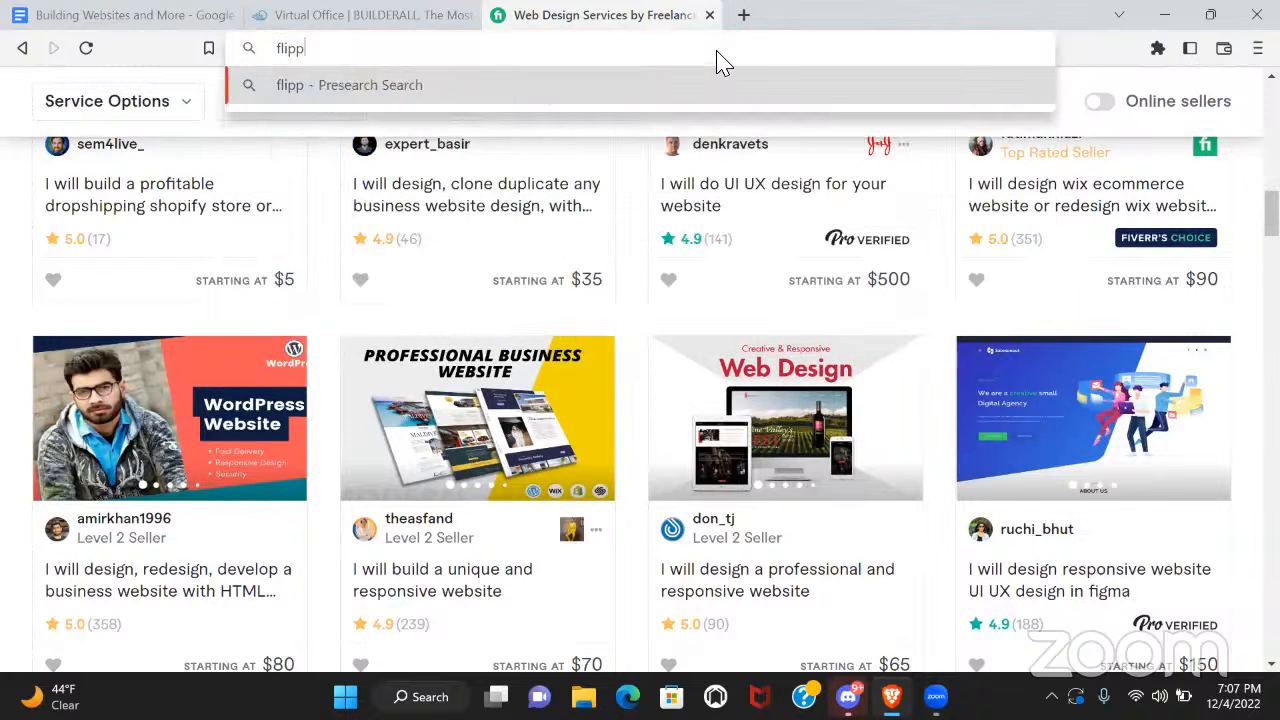
text(a.com)
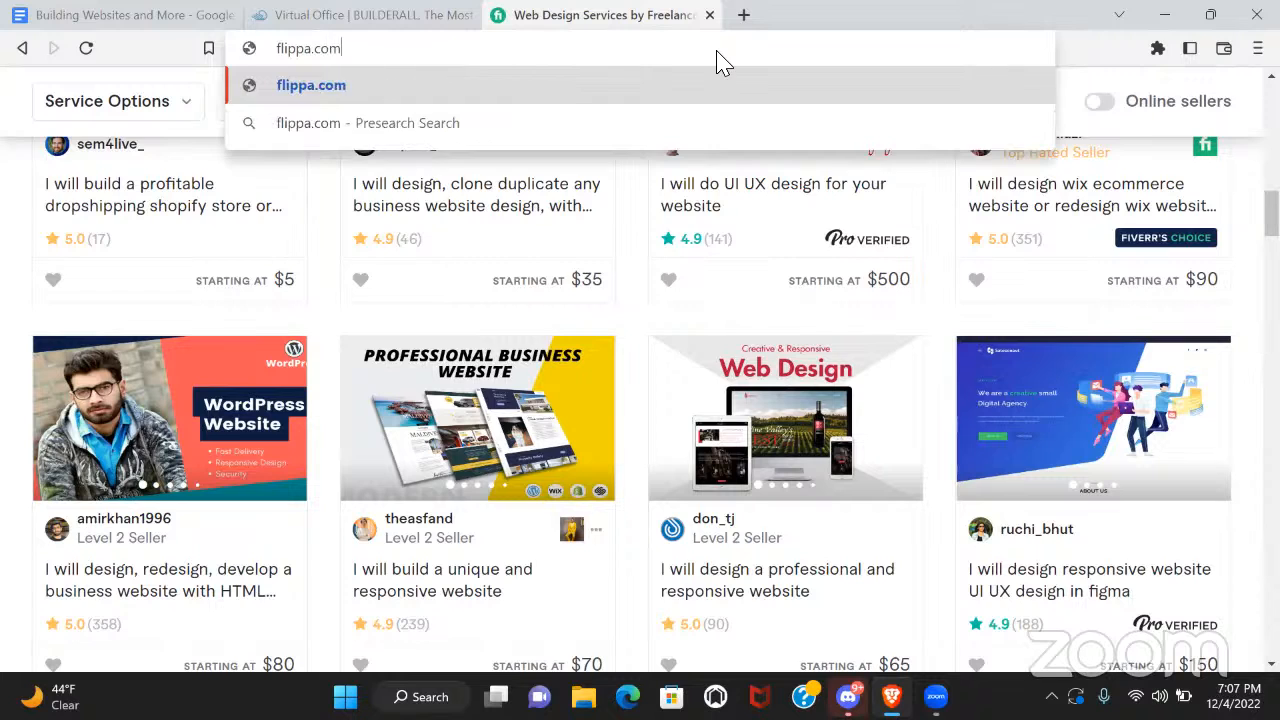
key(Return)
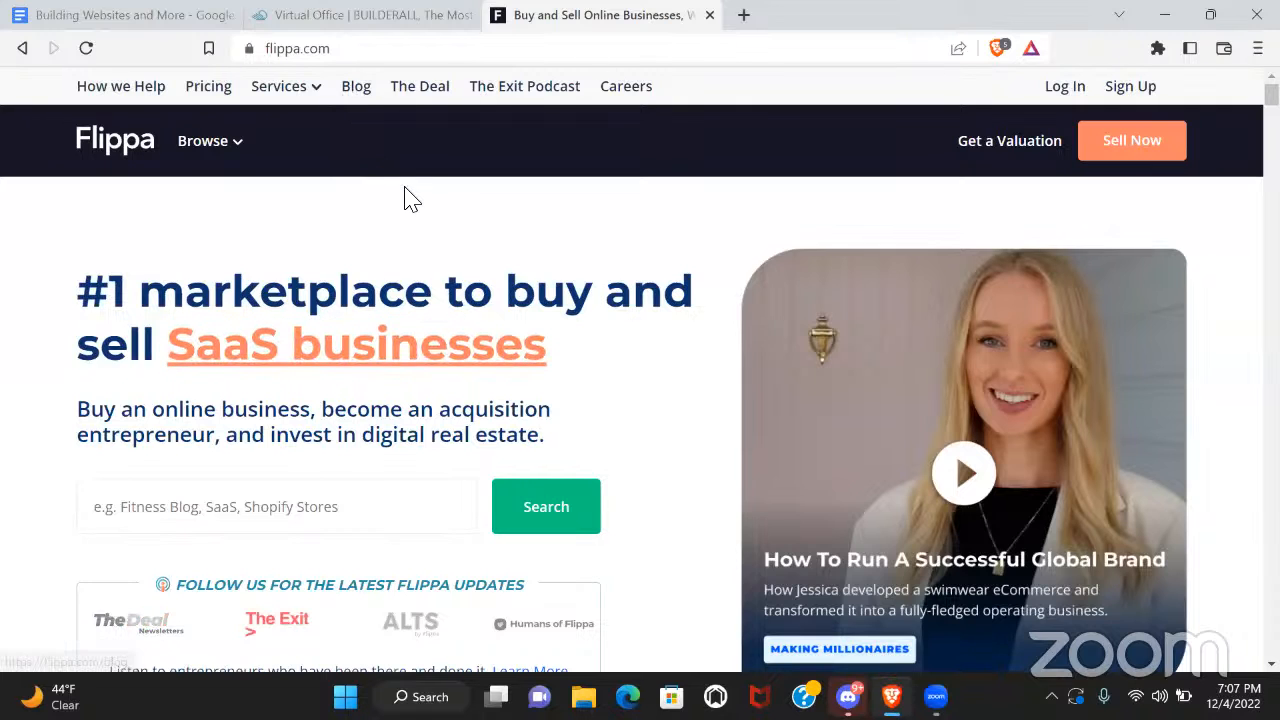
Browse all websites for sale on Flippa and narrow the listings to Starter Sites
mouse_move(223, 141)
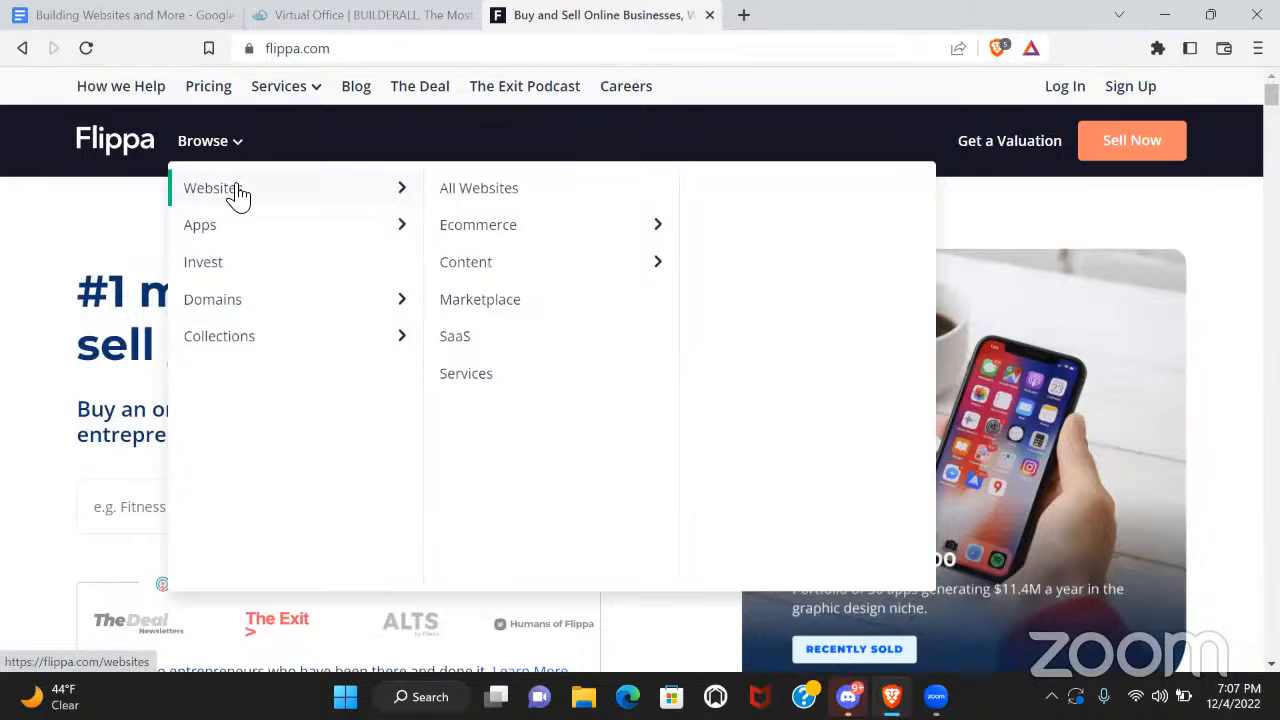
click(476, 190)
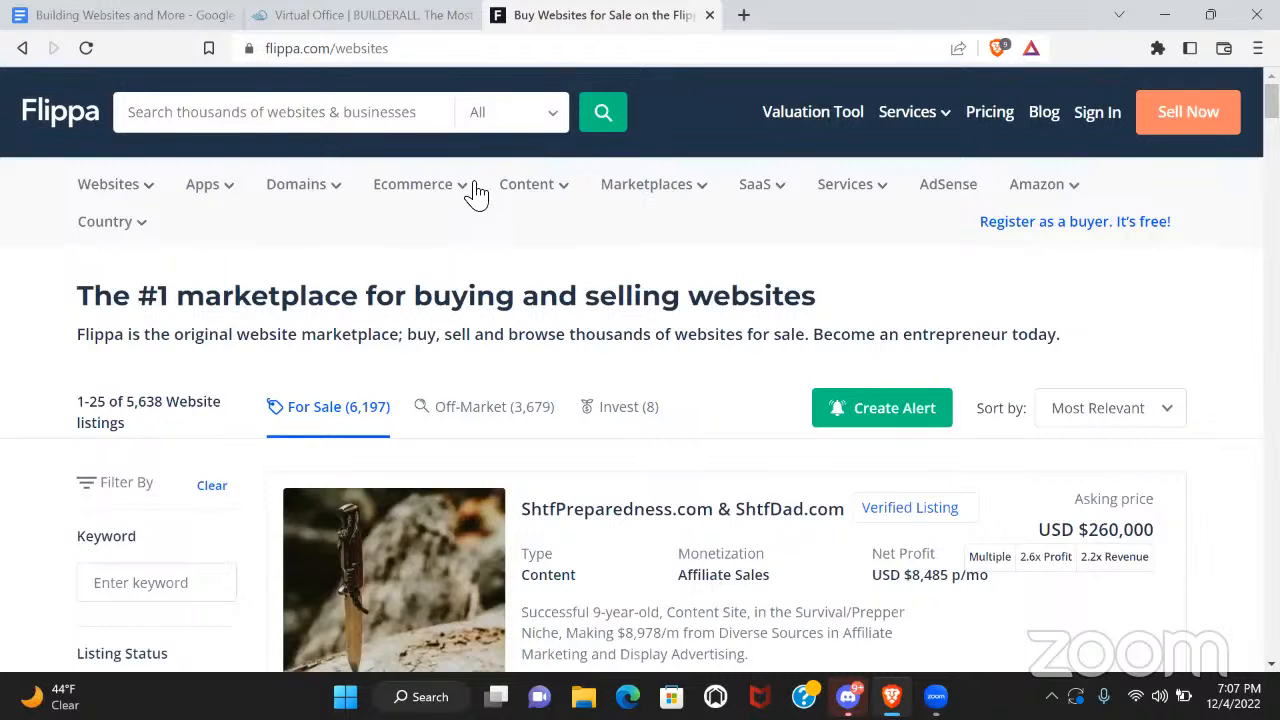
mouse_move(120, 198)
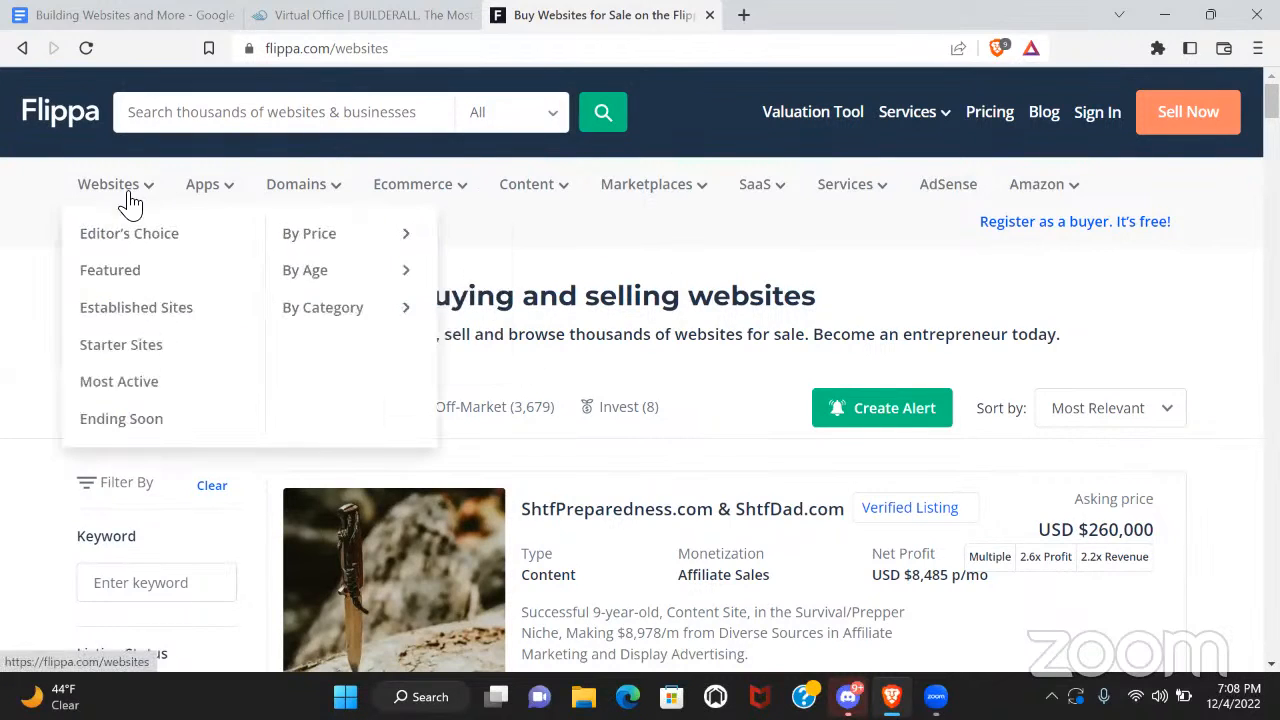
click(135, 355)
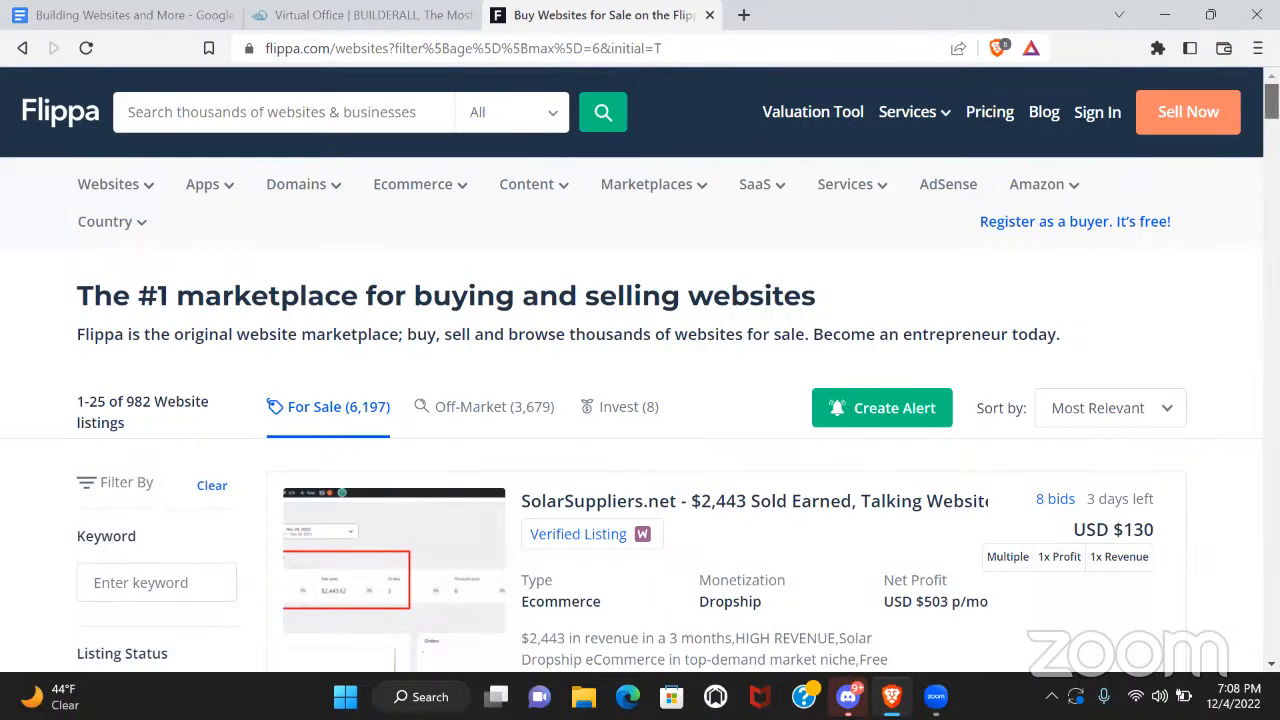
Examine the starter site listings, comparing their types, monetization, net profits and prices
scroll(1271, 100, down, 1)
scroll(678, 380, down, 1)
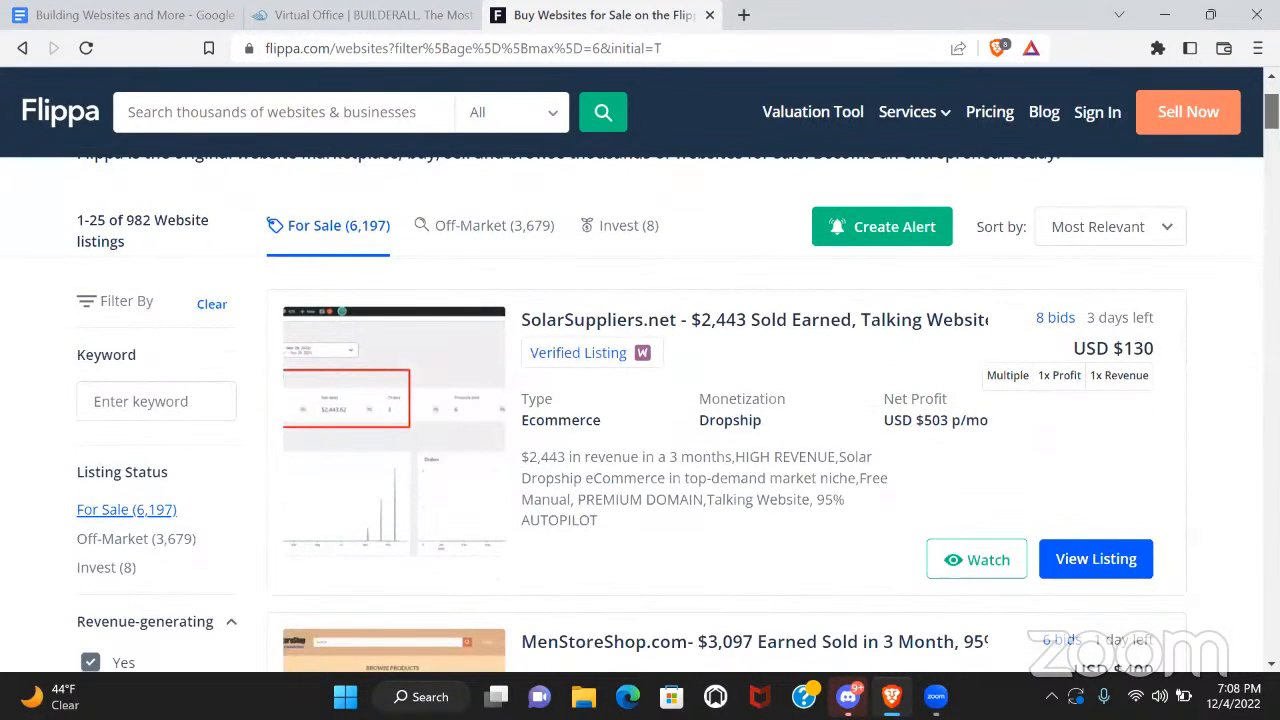
scroll(678, 414, down, 4)
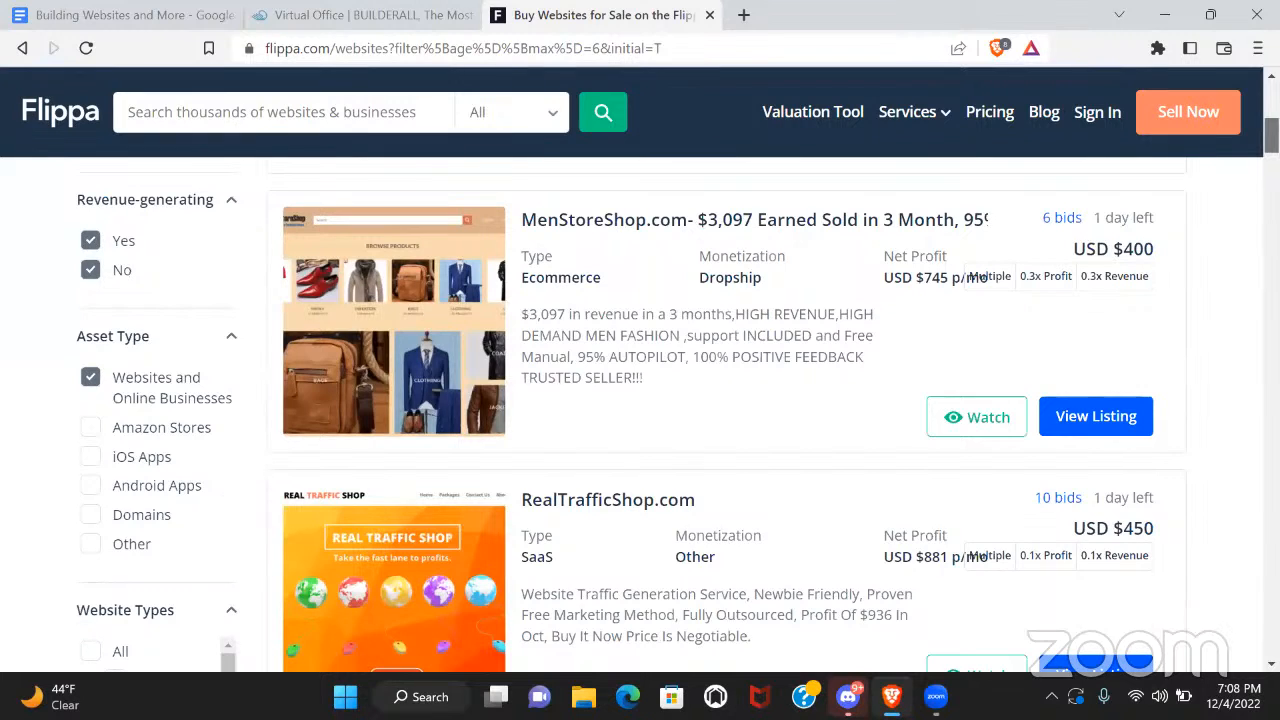
scroll(678, 414, down, 1)
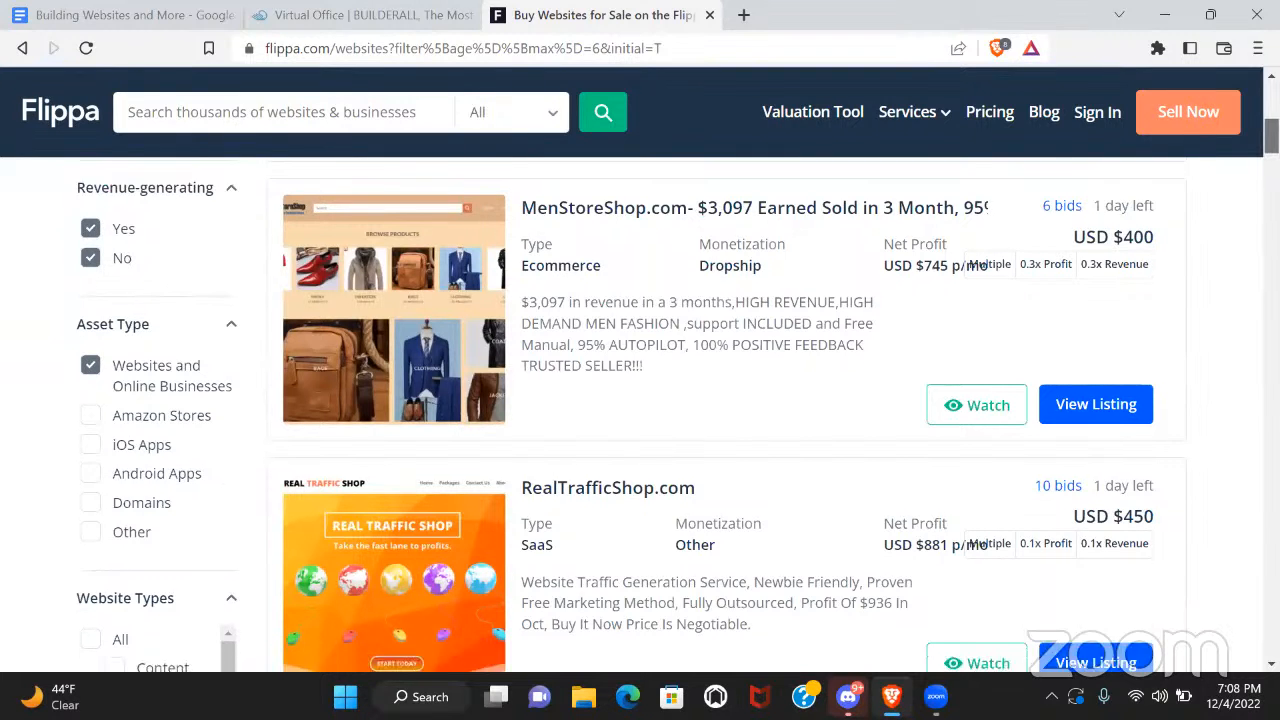
scroll(678, 414, up, 1)
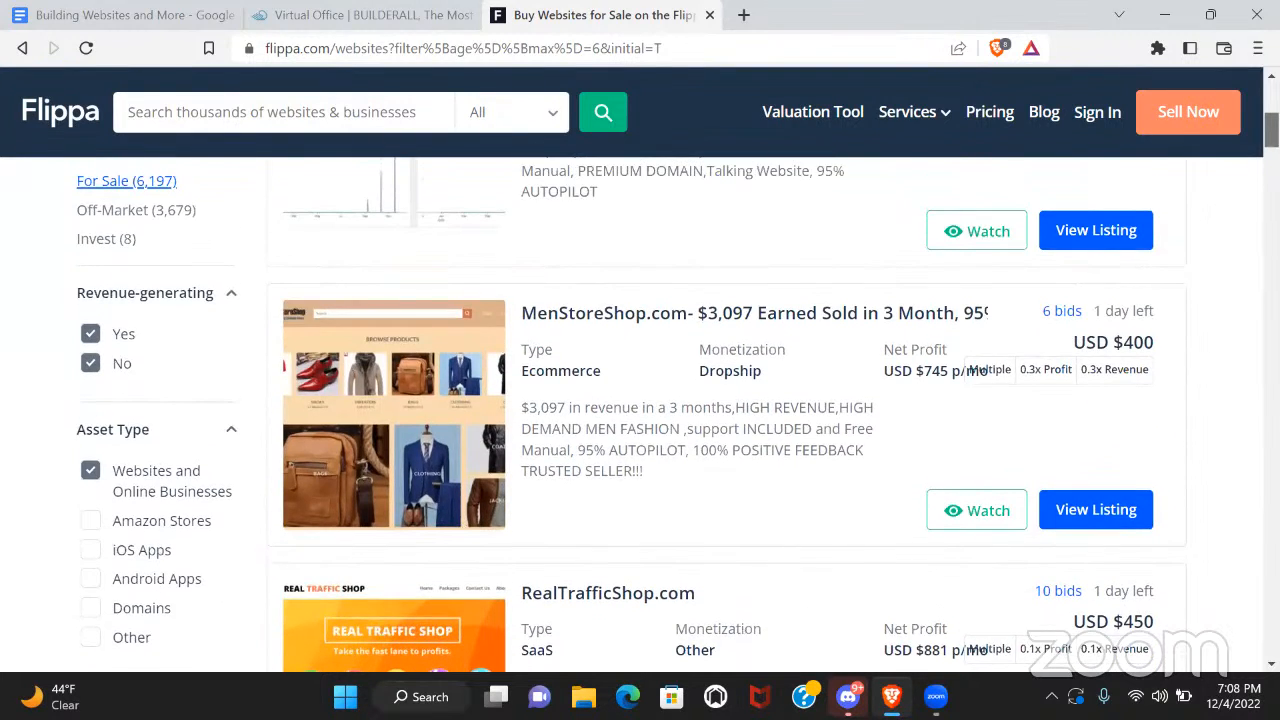
scroll(678, 414, down, 4)
scroll(630, 414, down, 5)
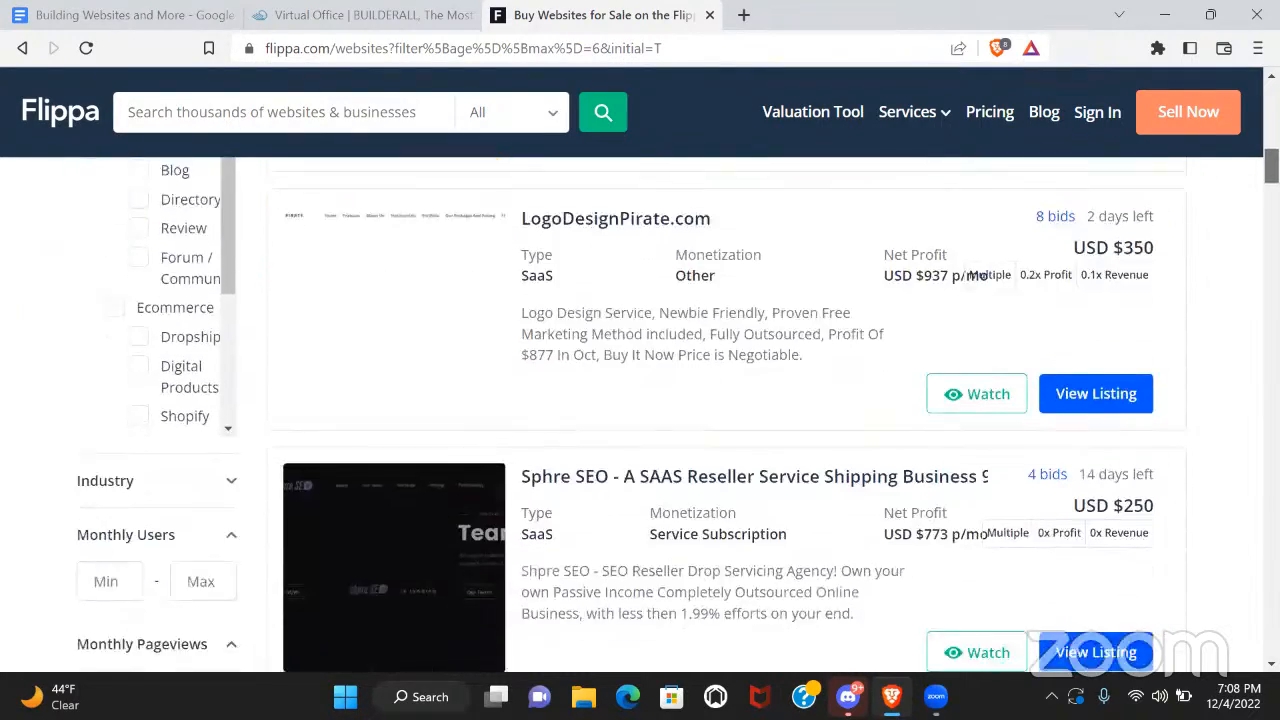
scroll(678, 414, down, 4)
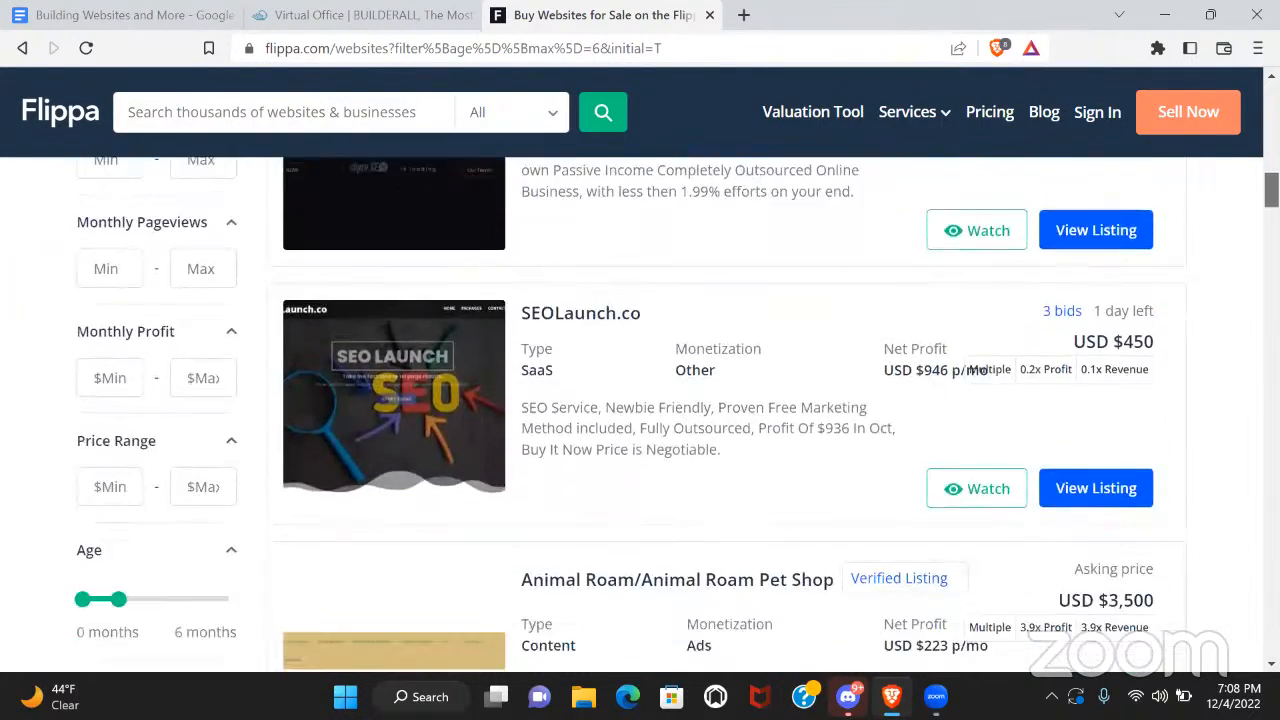
Look through more of the starter site listings further down the Flippa results
scroll(678, 414, down, 4)
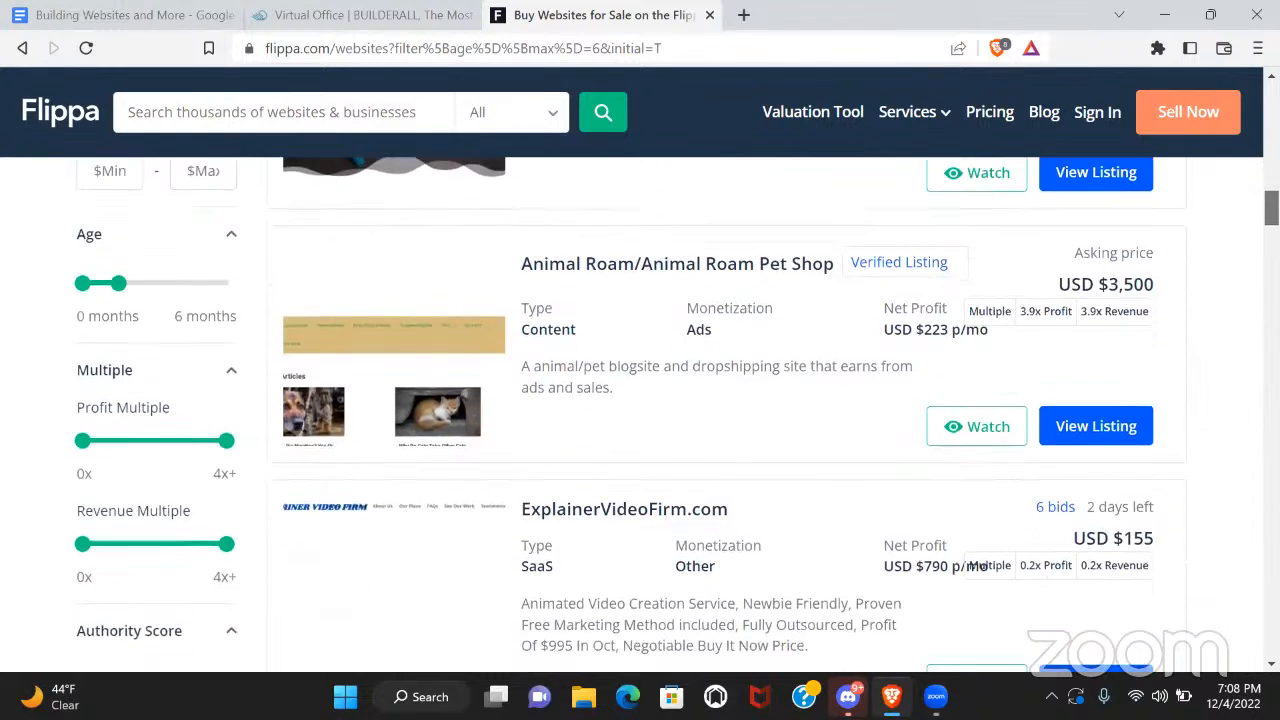
scroll(868, 197, down, 2)
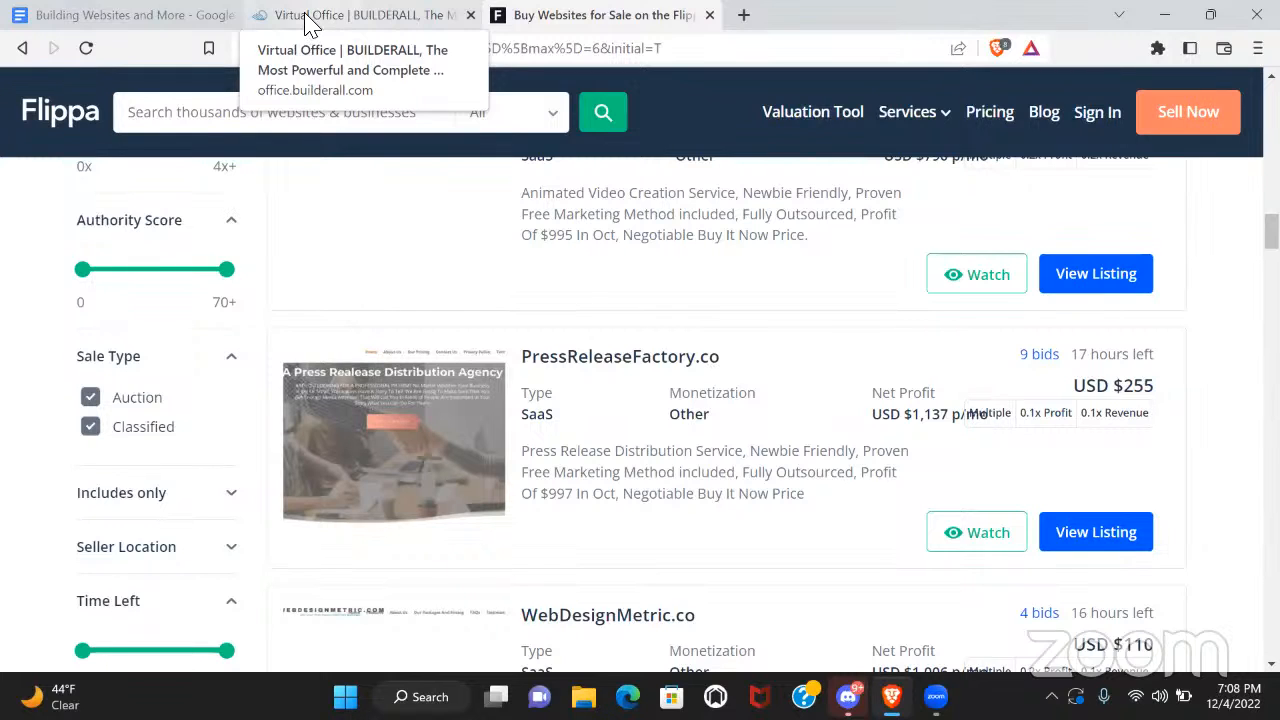
Switch to the Builderall virtual office and search its tools for "cheet"
click(310, 22)
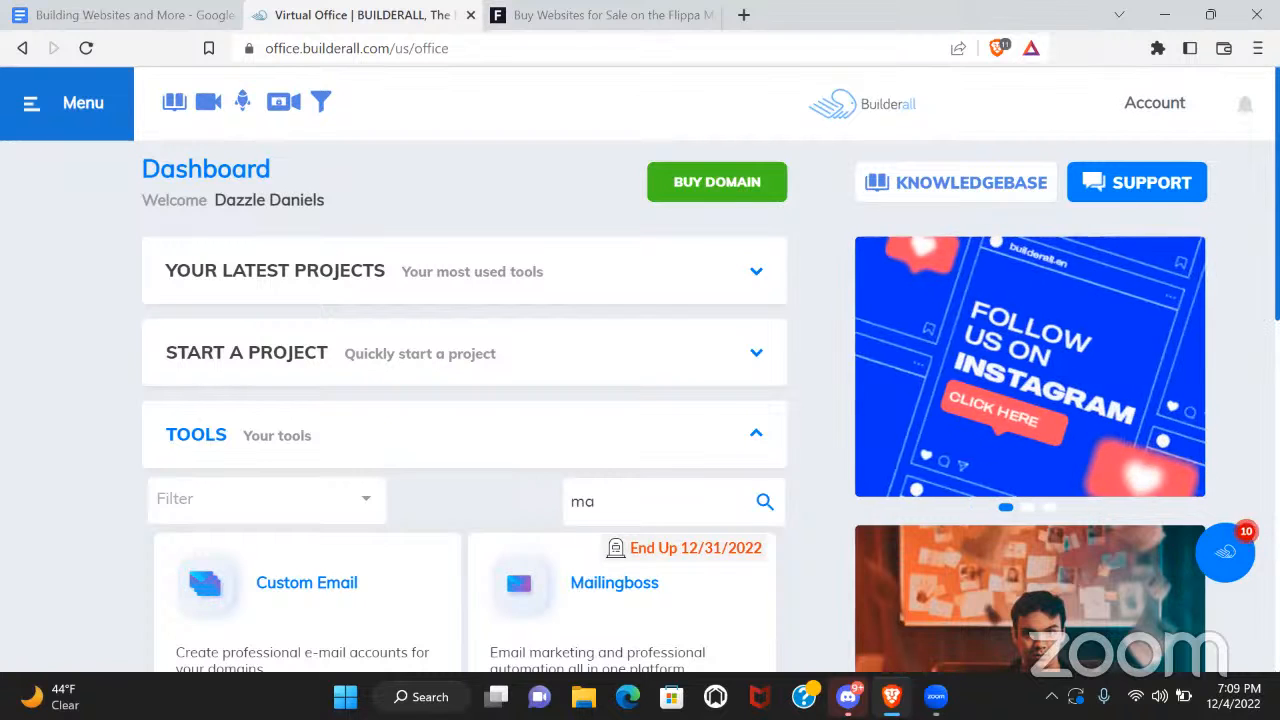
scroll(640, 368, down, 1)
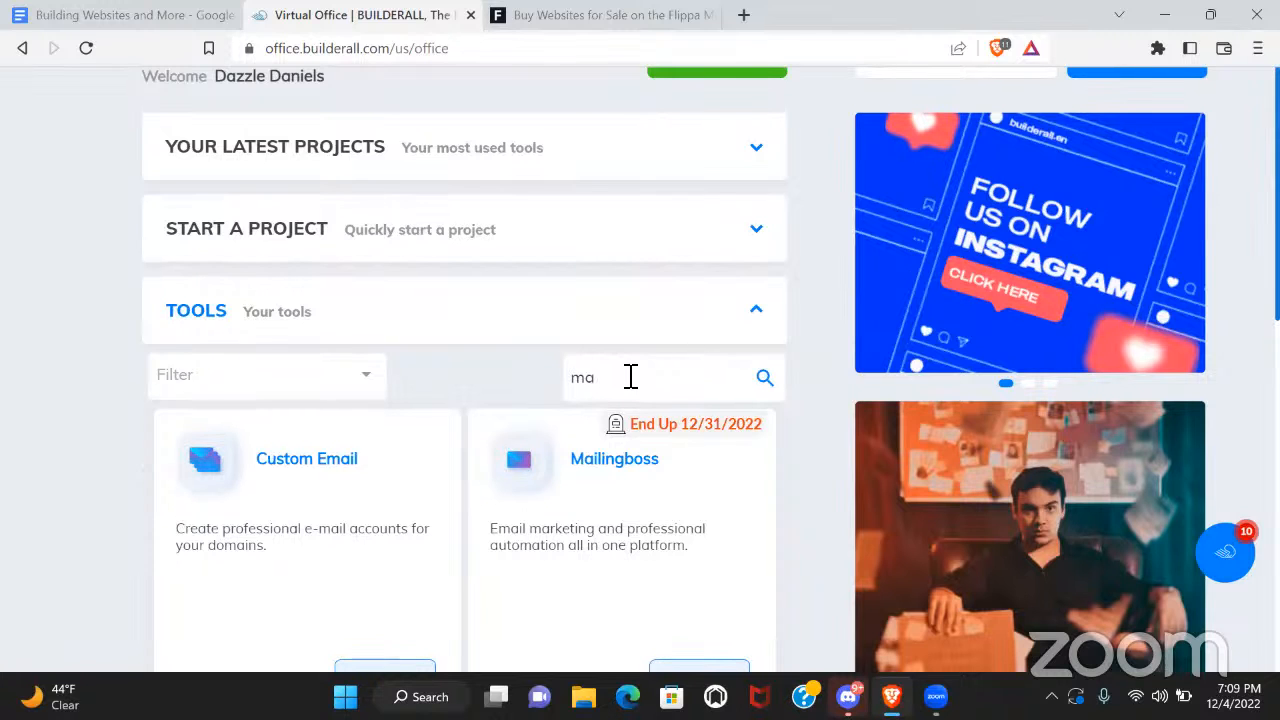
scroll(620, 389, down, 1)
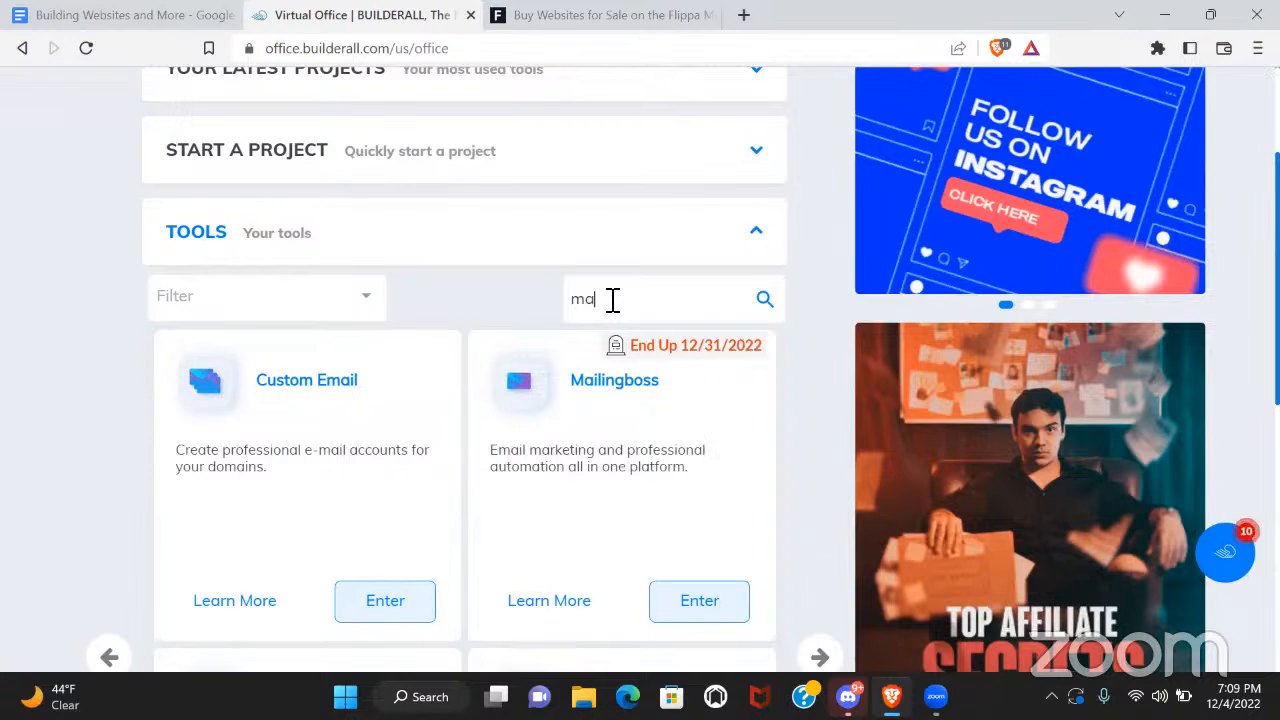
drag(612, 300, 557, 298)
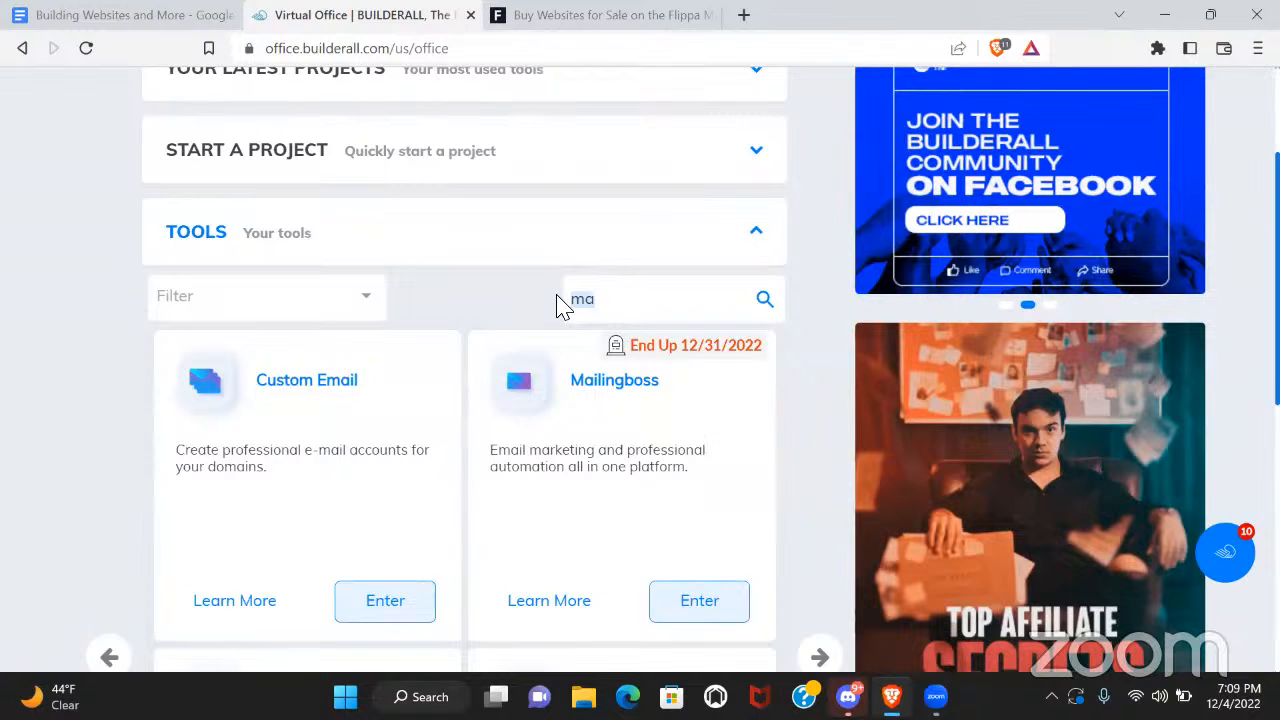
text(cheet)
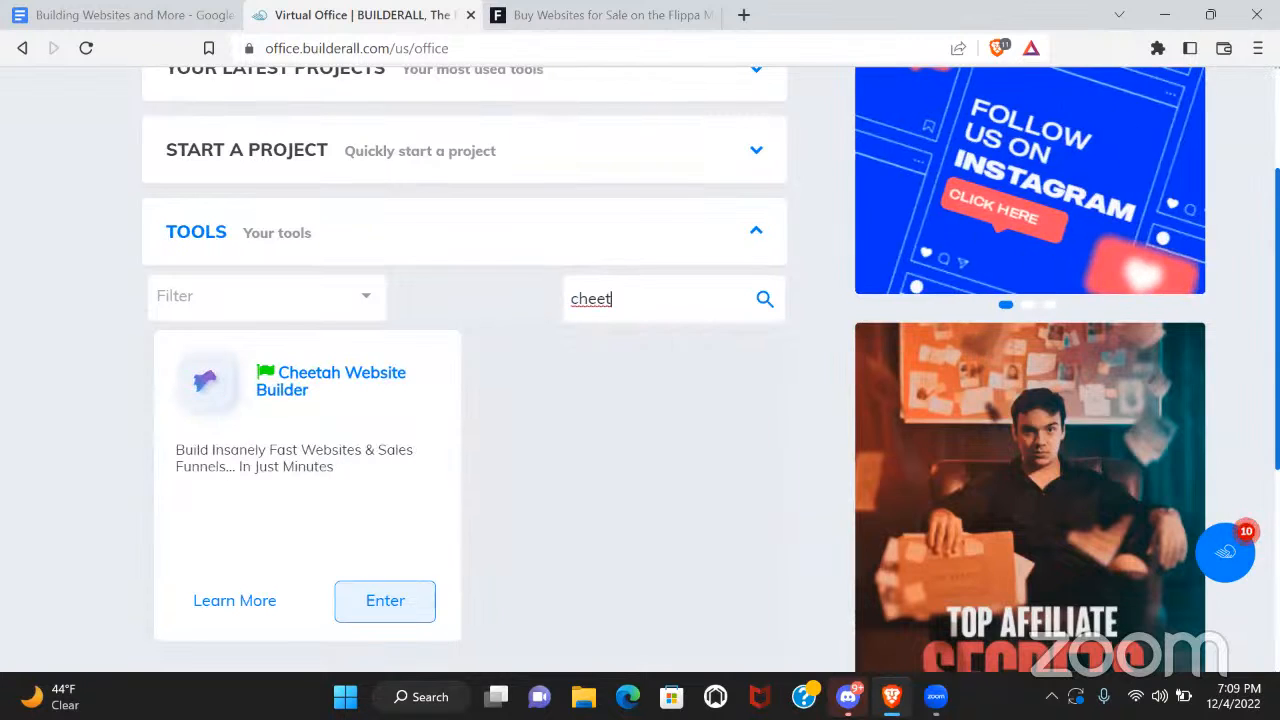
Enter the Cheetah Website Builder tool and close the Flippa page
scroll(475, 478, down, 2)
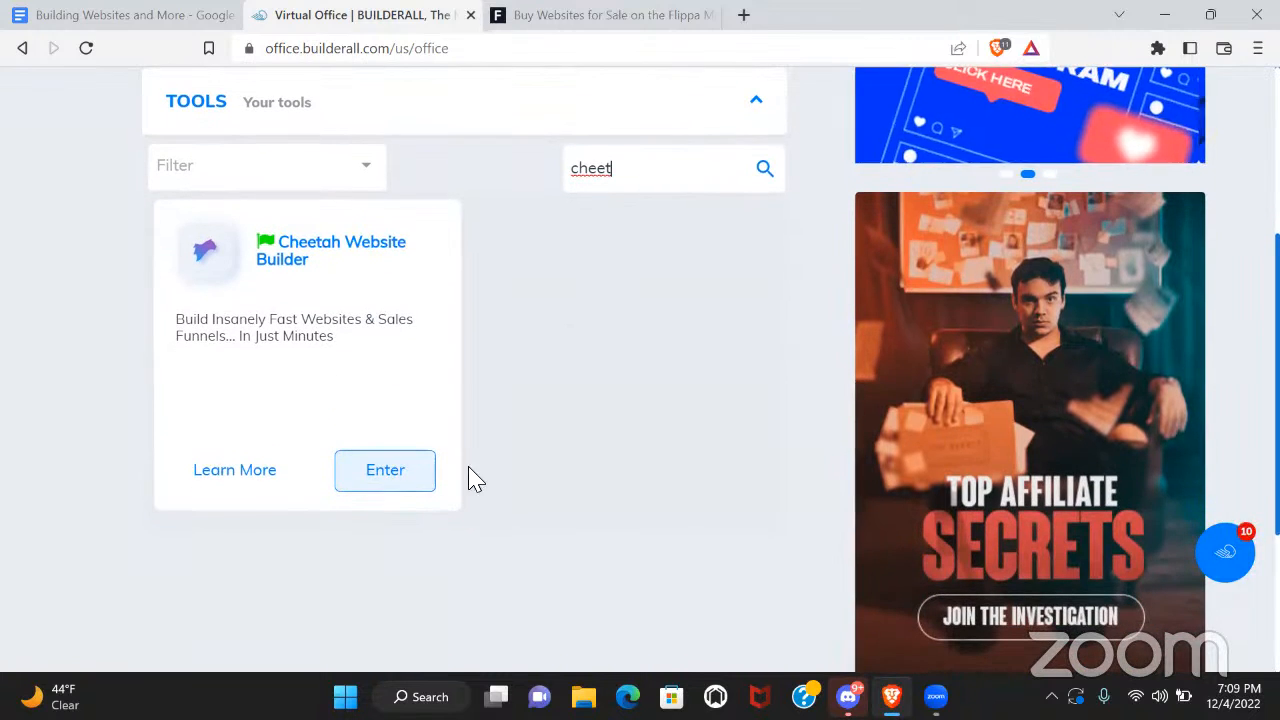
click(374, 472)
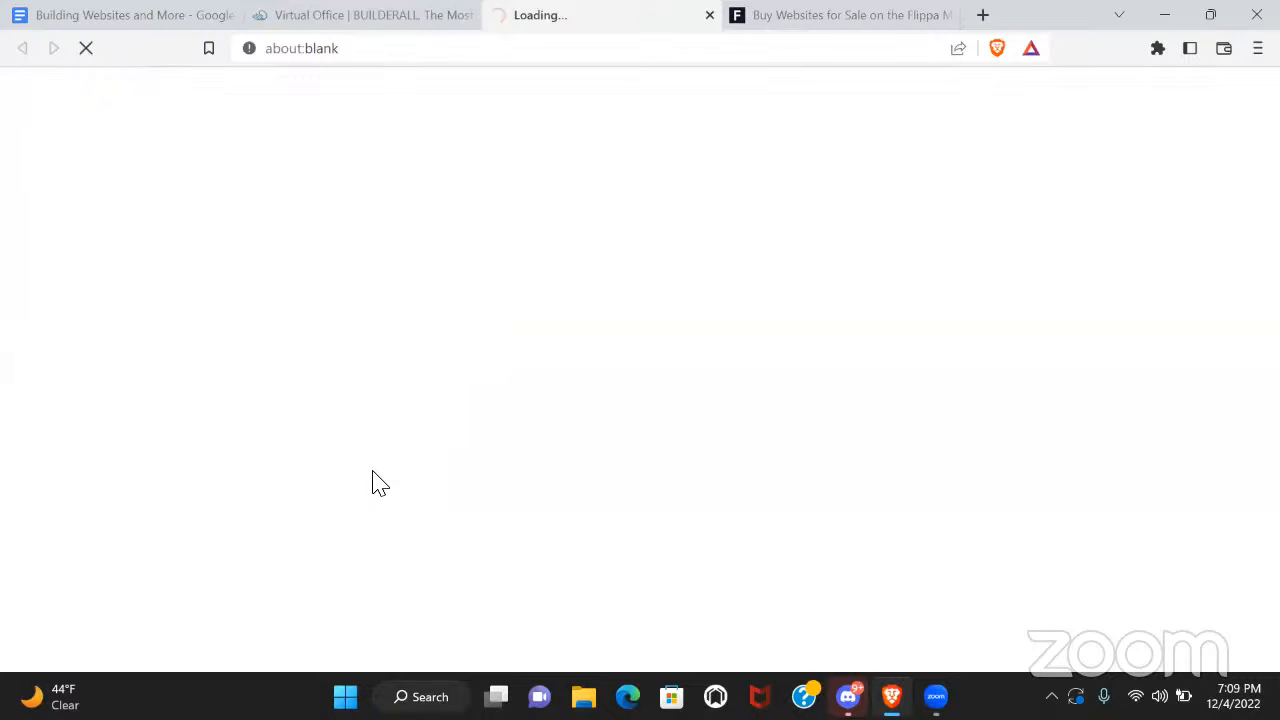
click(949, 16)
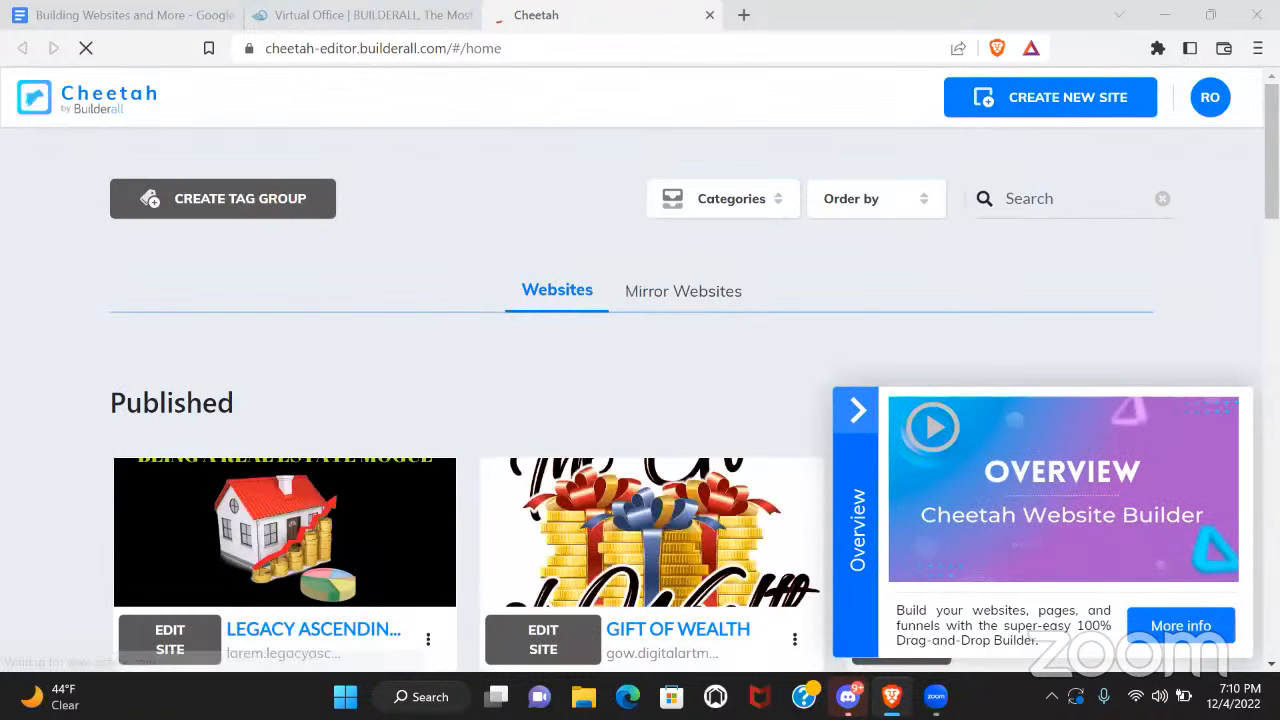
Start creating a new site in Cheetah and choose Professional Templates as the starting point
click(1054, 96)
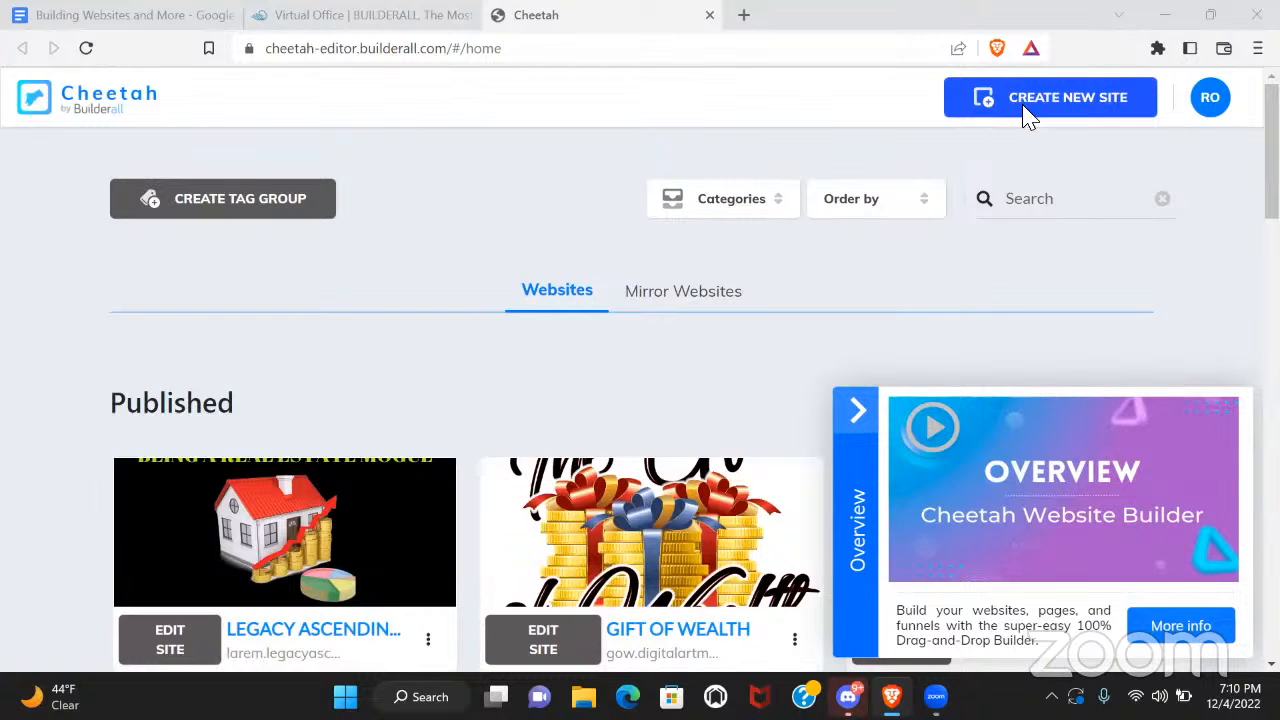
click(1040, 105)
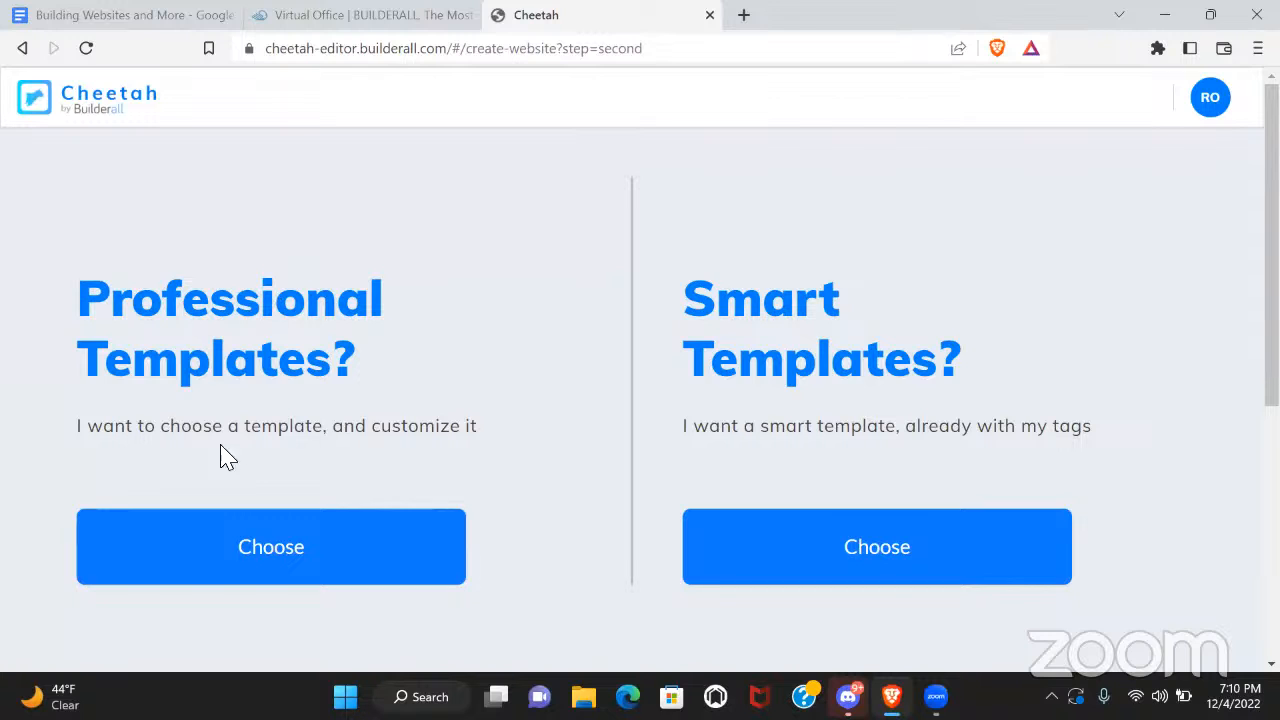
click(270, 548)
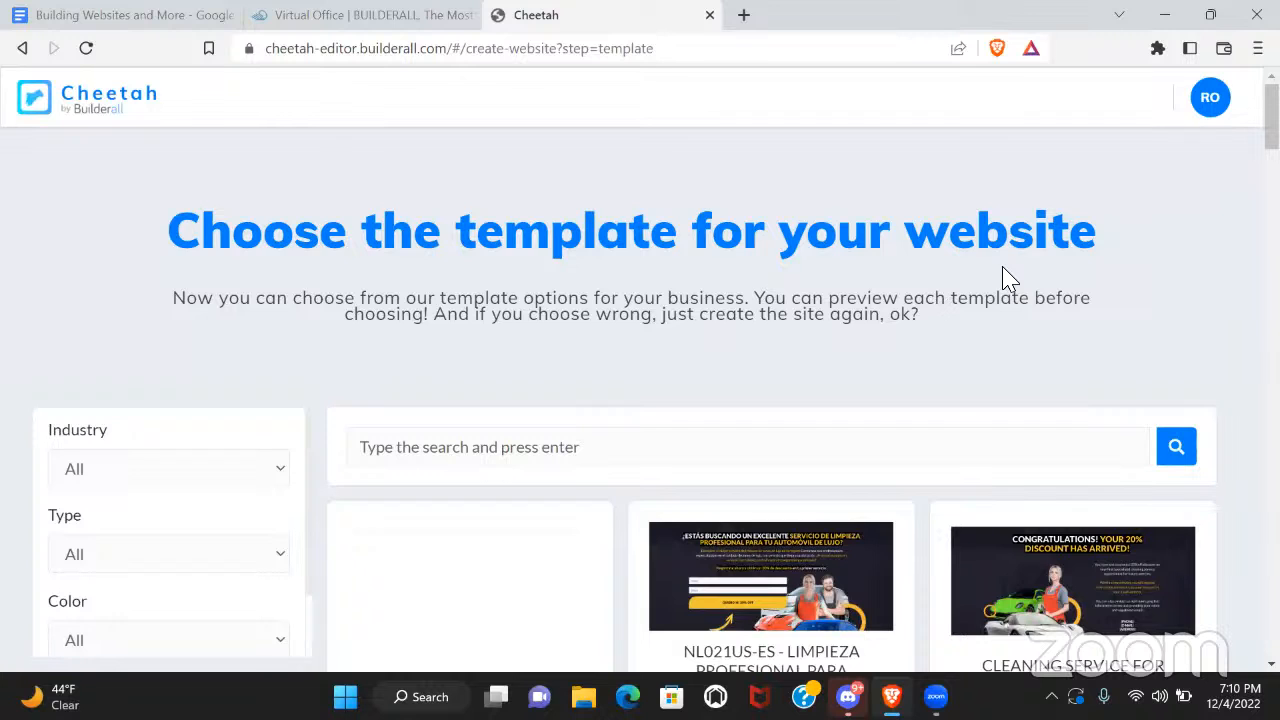
Browse the website templates and open a preview of the Air Conditioning Service 3 Step Thank You Page
drag(1271, 117, 1271, 168)
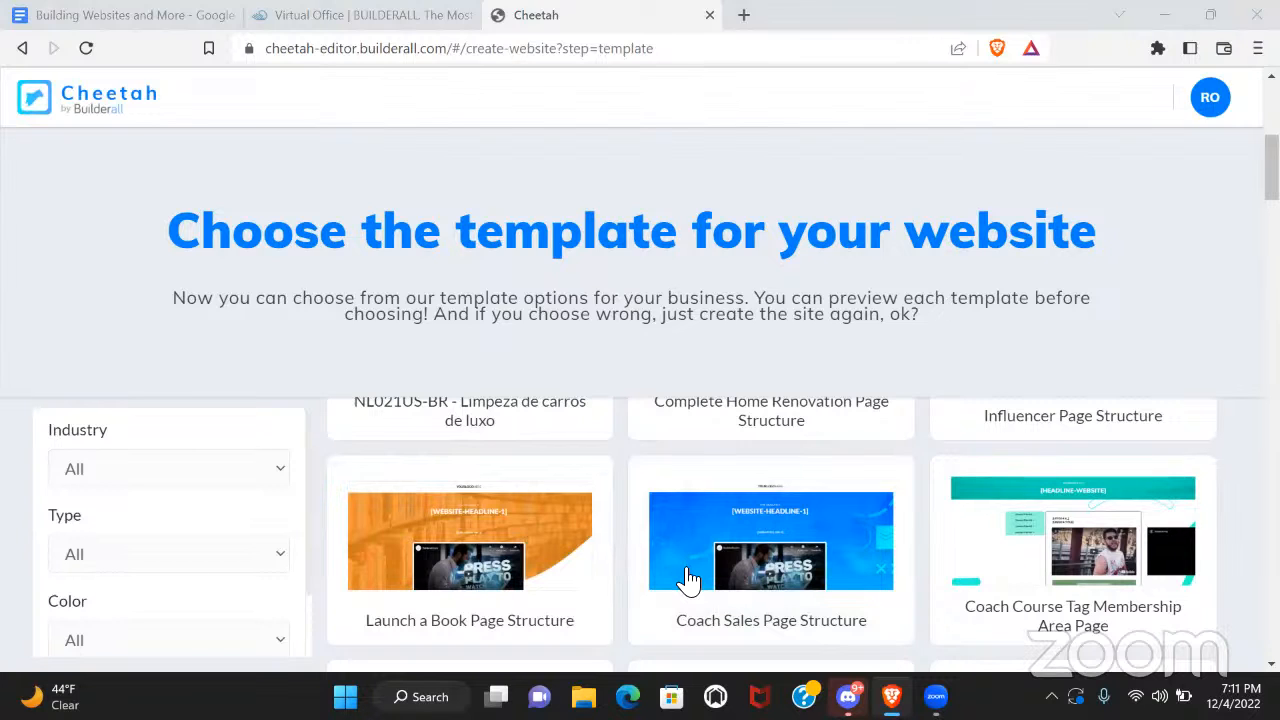
scroll(688, 578, down, 10)
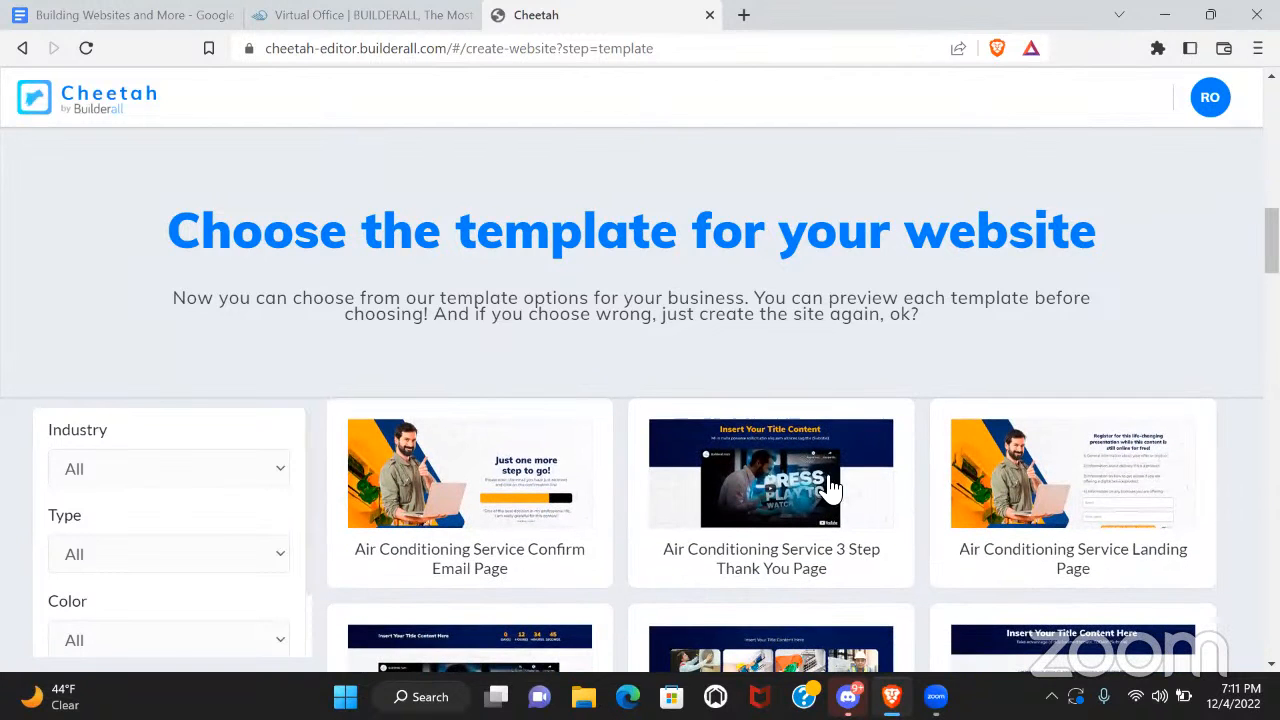
mouse_move(706, 522)
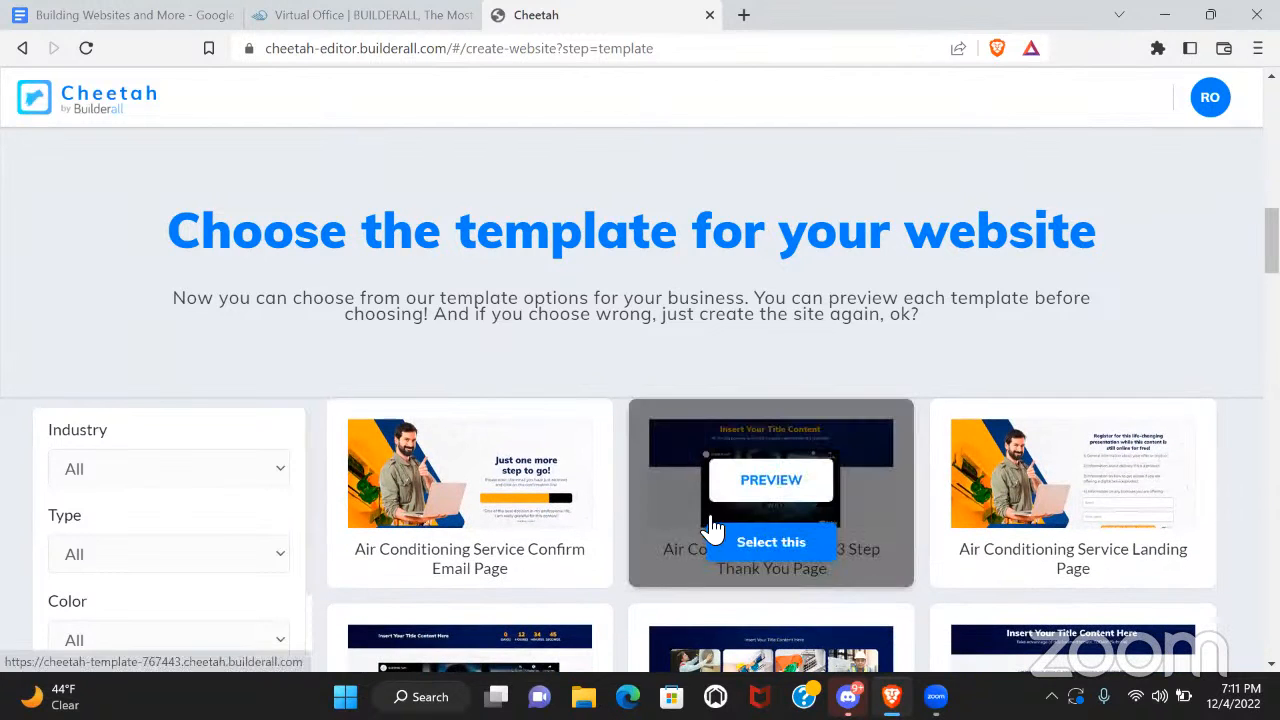
click(772, 490)
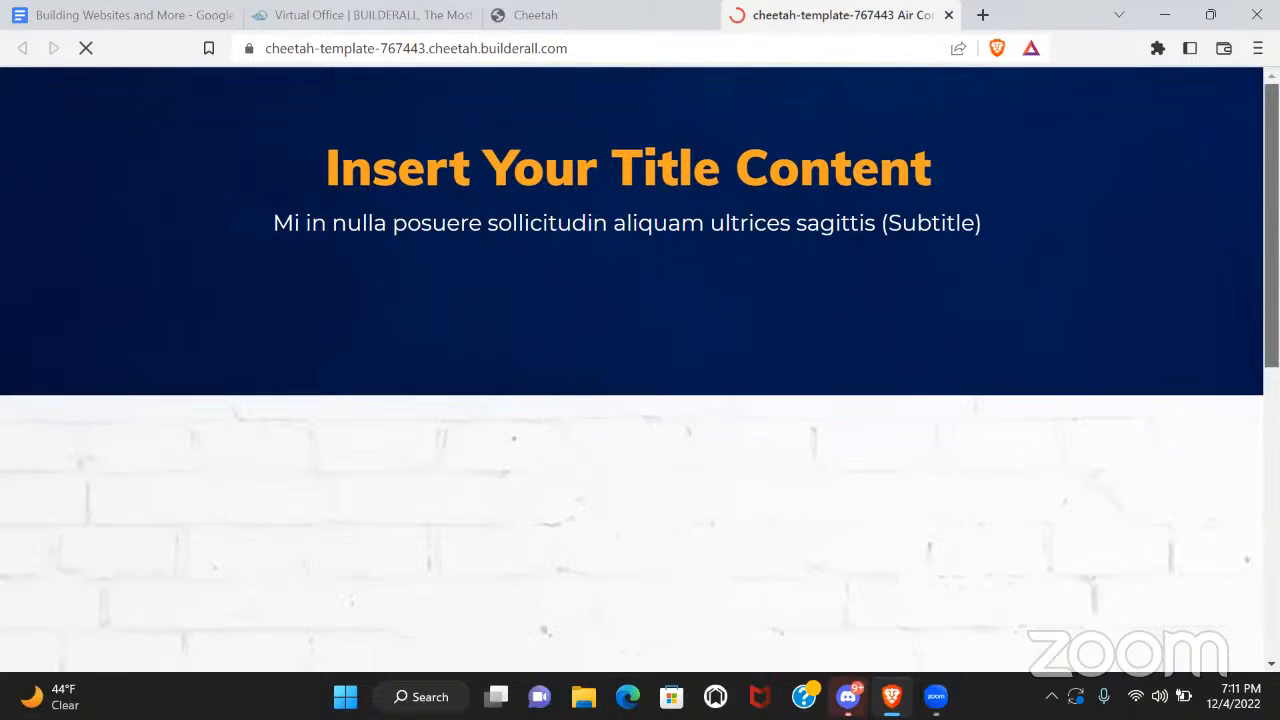
Examine the previewed thank you page from its title area through the expanded Step #1 video section
scroll(640, 370, down, 1)
scroll(640, 370, down, 5)
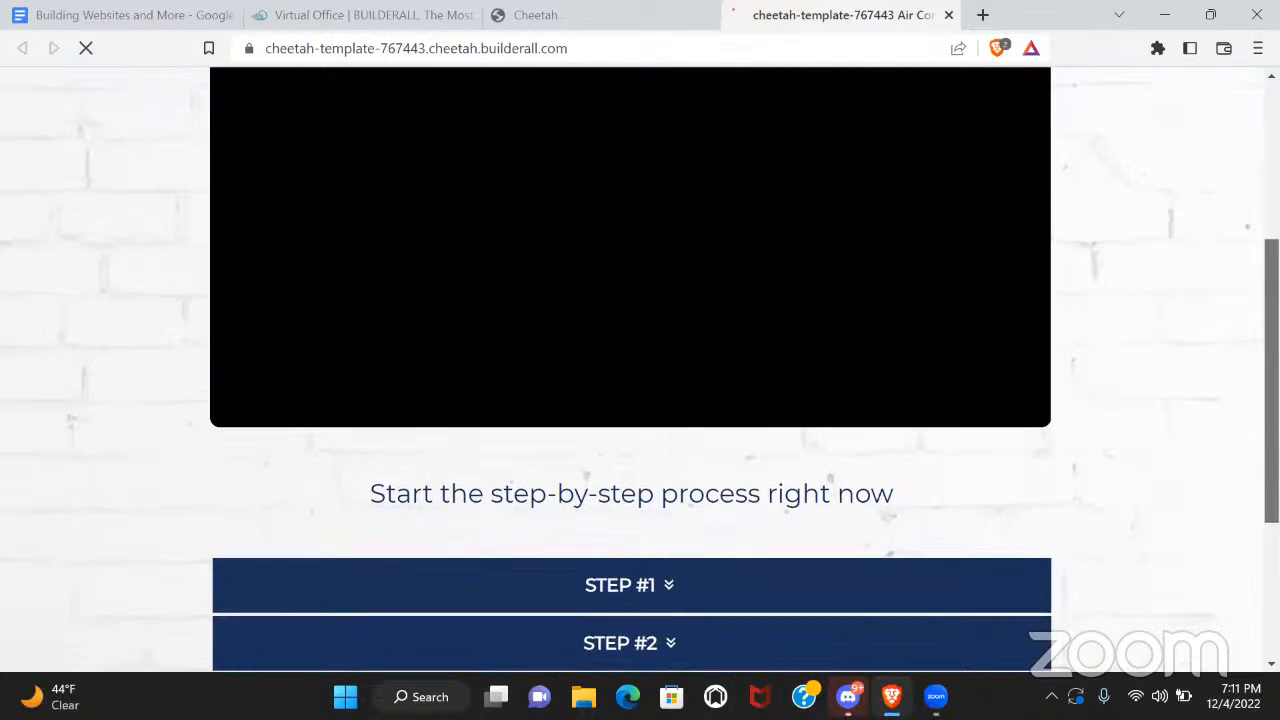
scroll(640, 370, down, 3)
scroll(640, 370, up, 5)
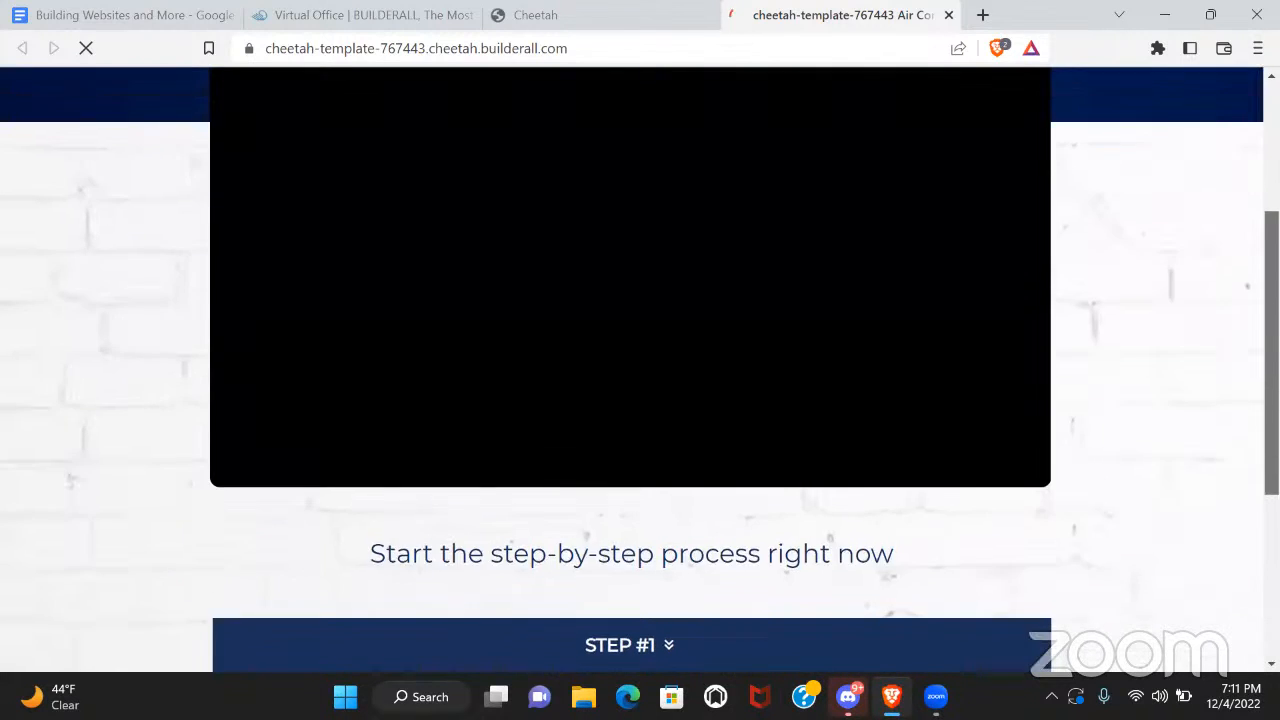
scroll(840, 550, down, 4)
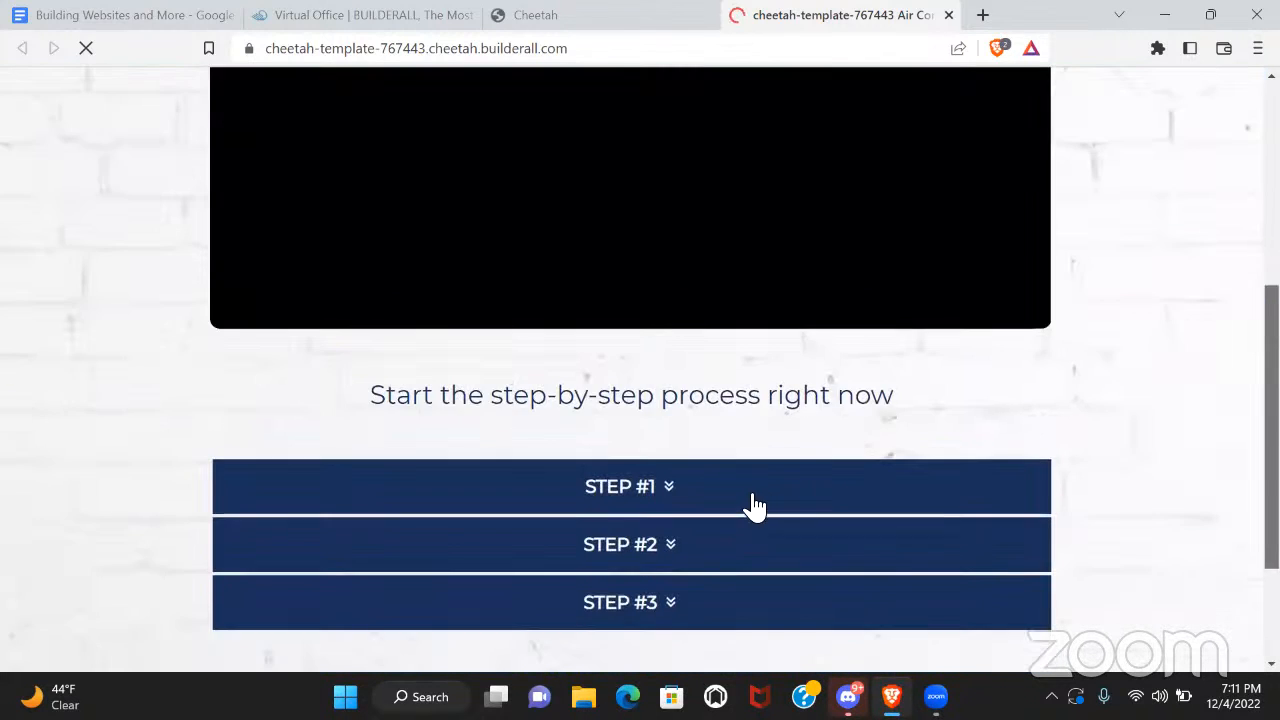
scroll(700, 470, down, 1)
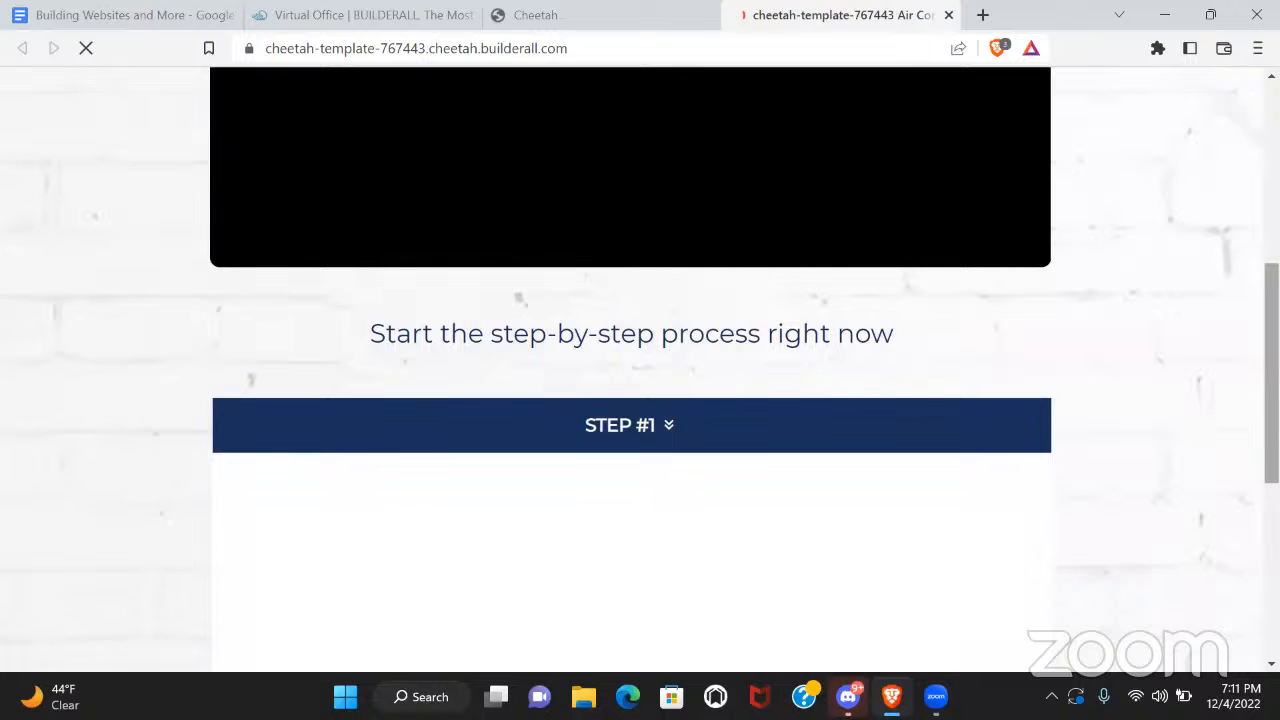
scroll(640, 400, down, 2)
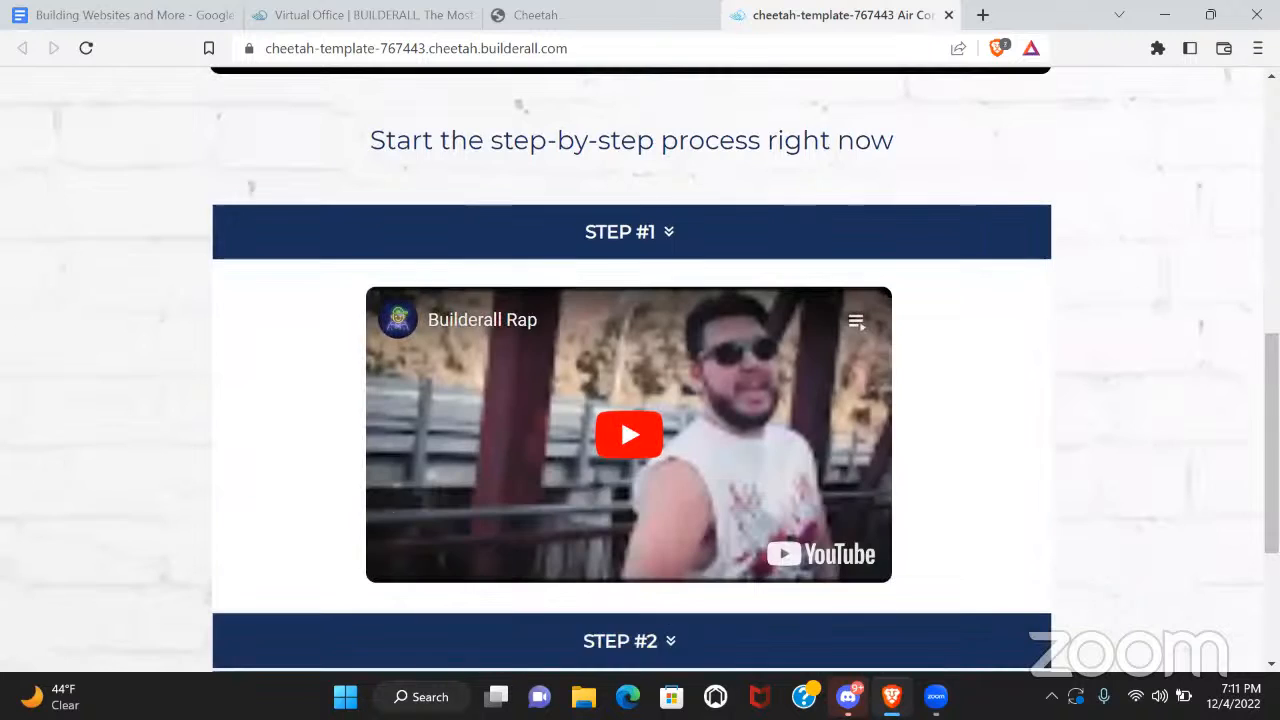
scroll(894, 420, down, 3)
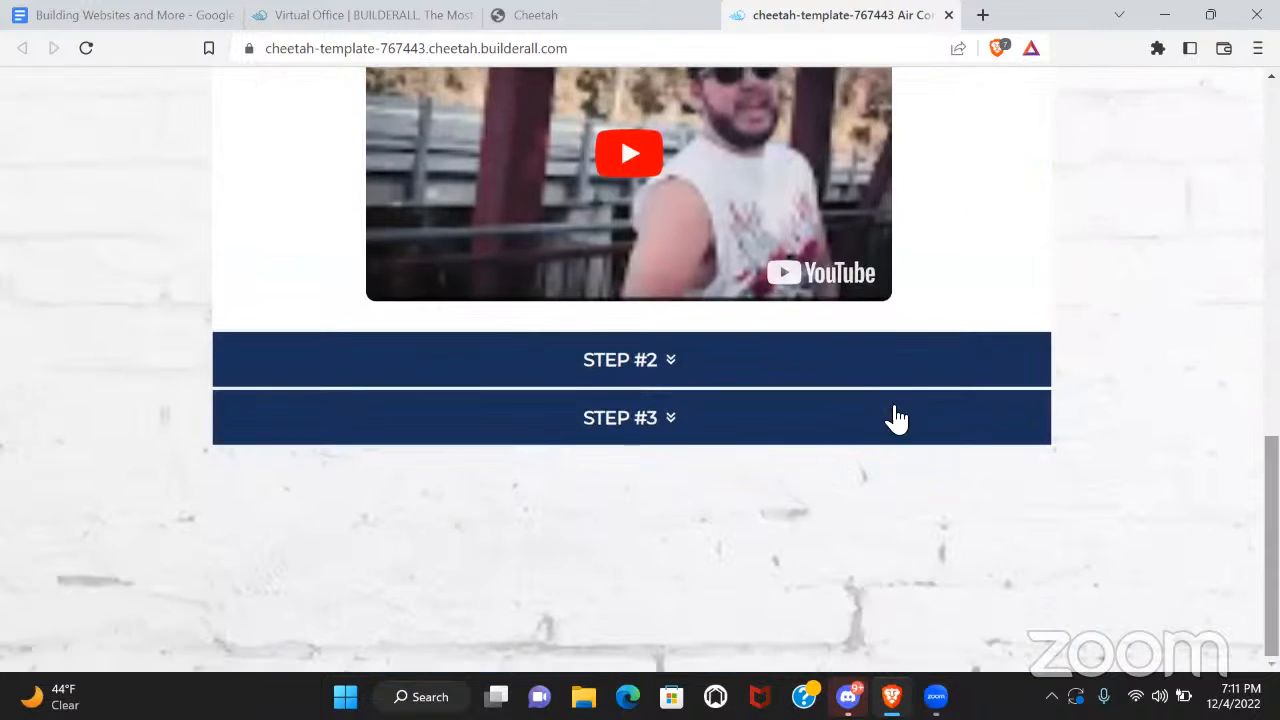
Expand the Step #2 and Step #3 sections of the template preview, review them and close the preview
click(651, 368)
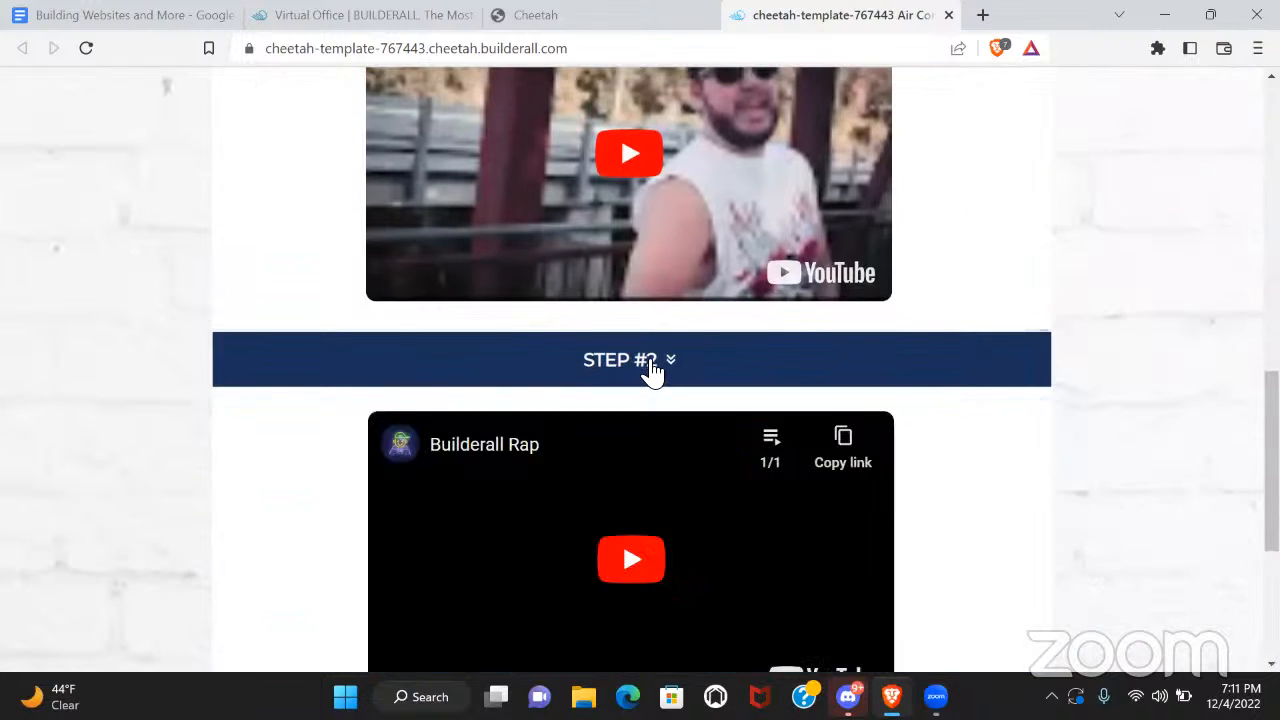
scroll(603, 449, down, 3)
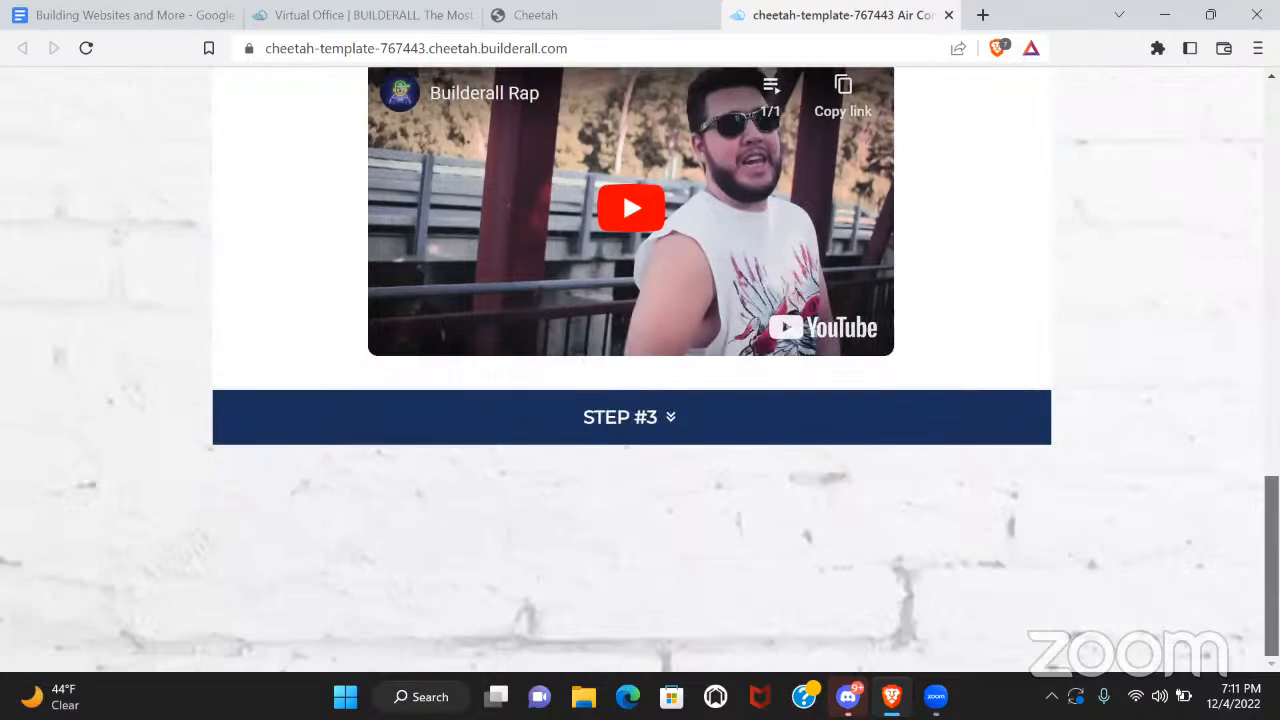
click(621, 431)
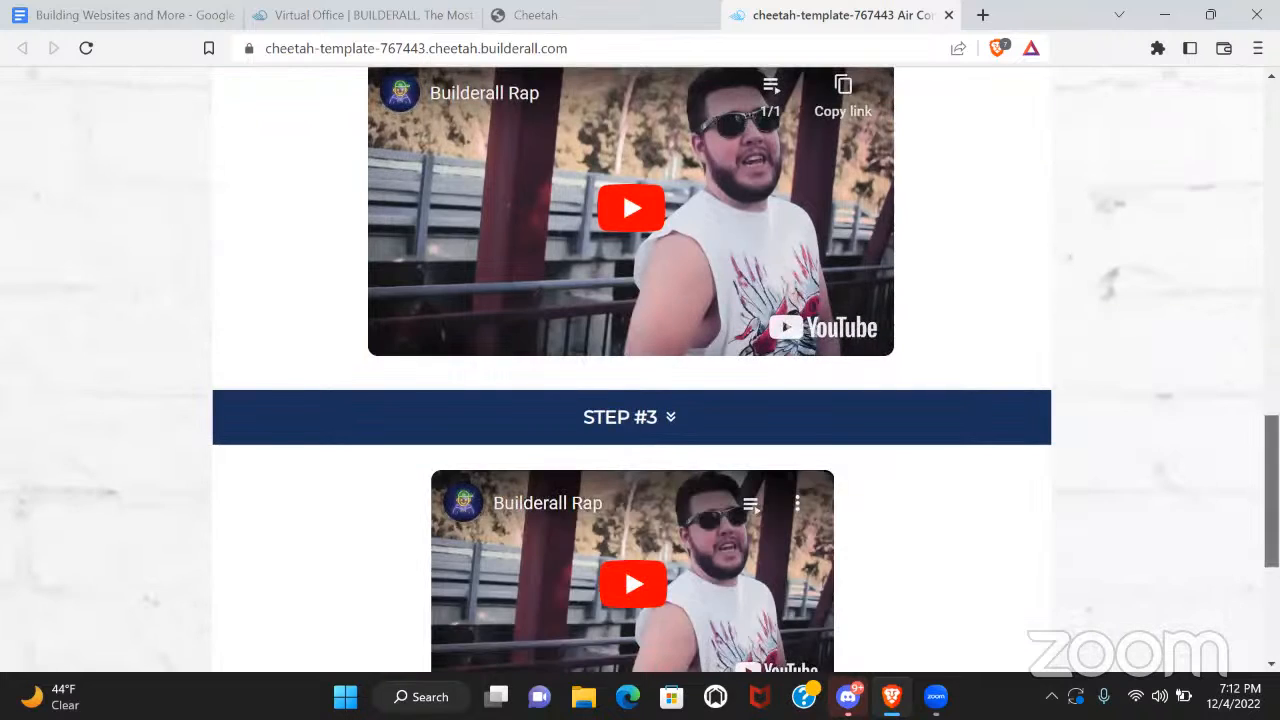
scroll(640, 370, up, 15)
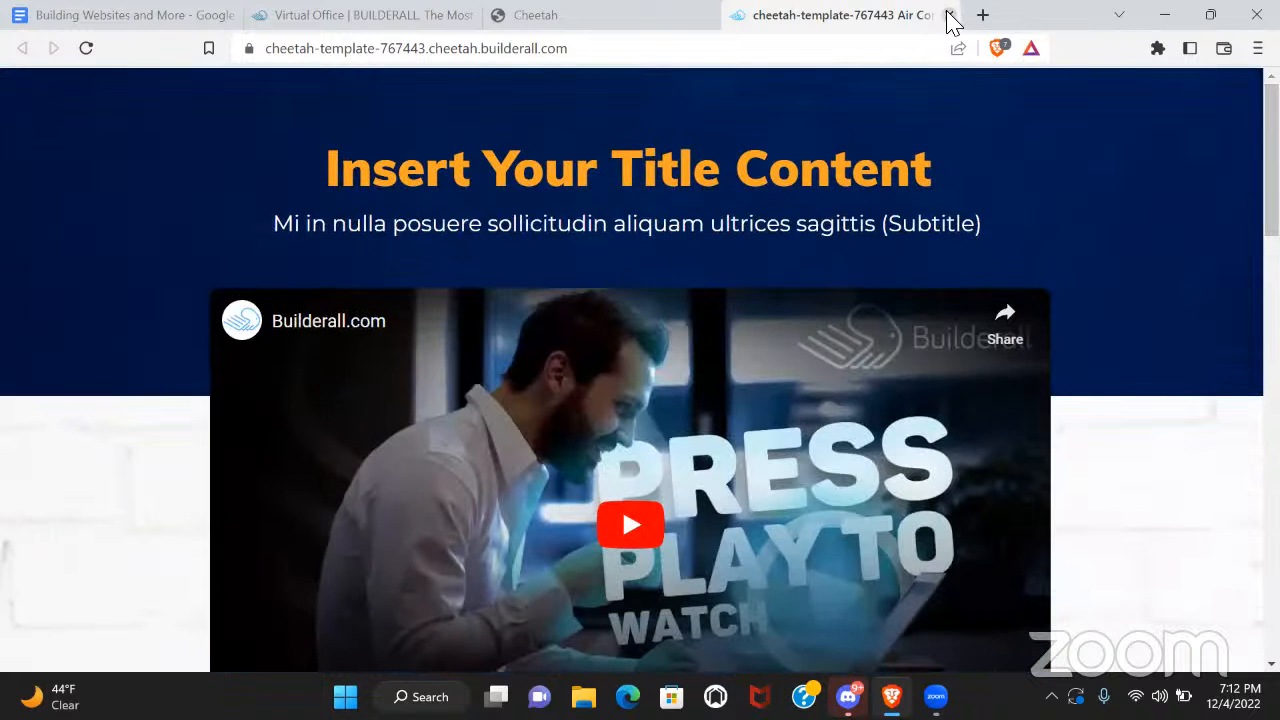
click(949, 15)
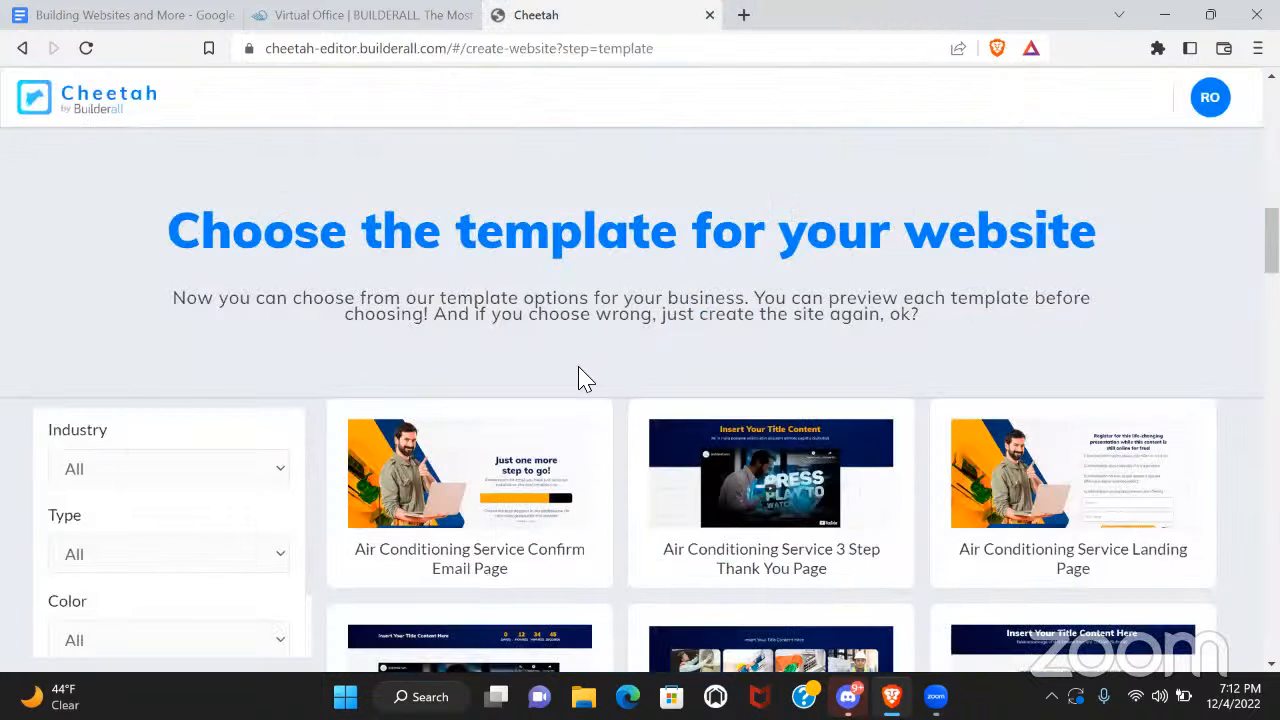
Browse more of the website templates and check the page types offered by the Type filter, keeping it at All
scroll(673, 297, down, 3)
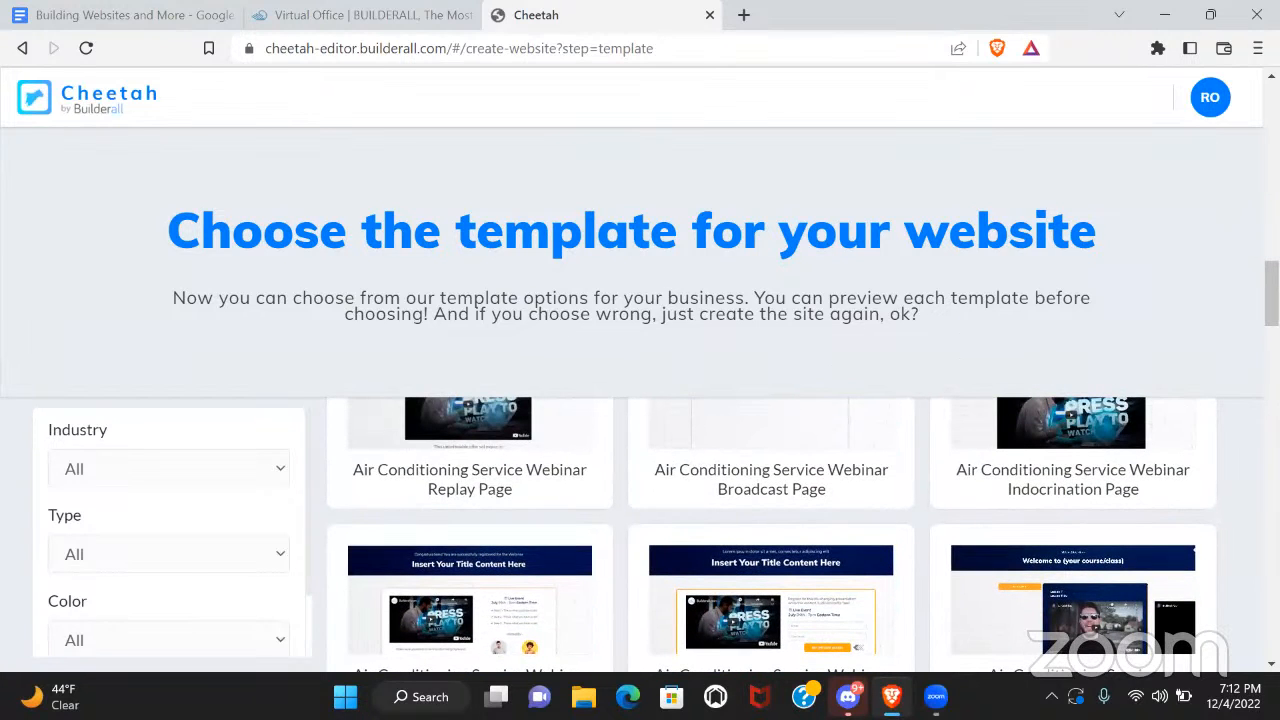
drag(1271, 302, 1271, 183)
scroll(1218, 238, down, 1)
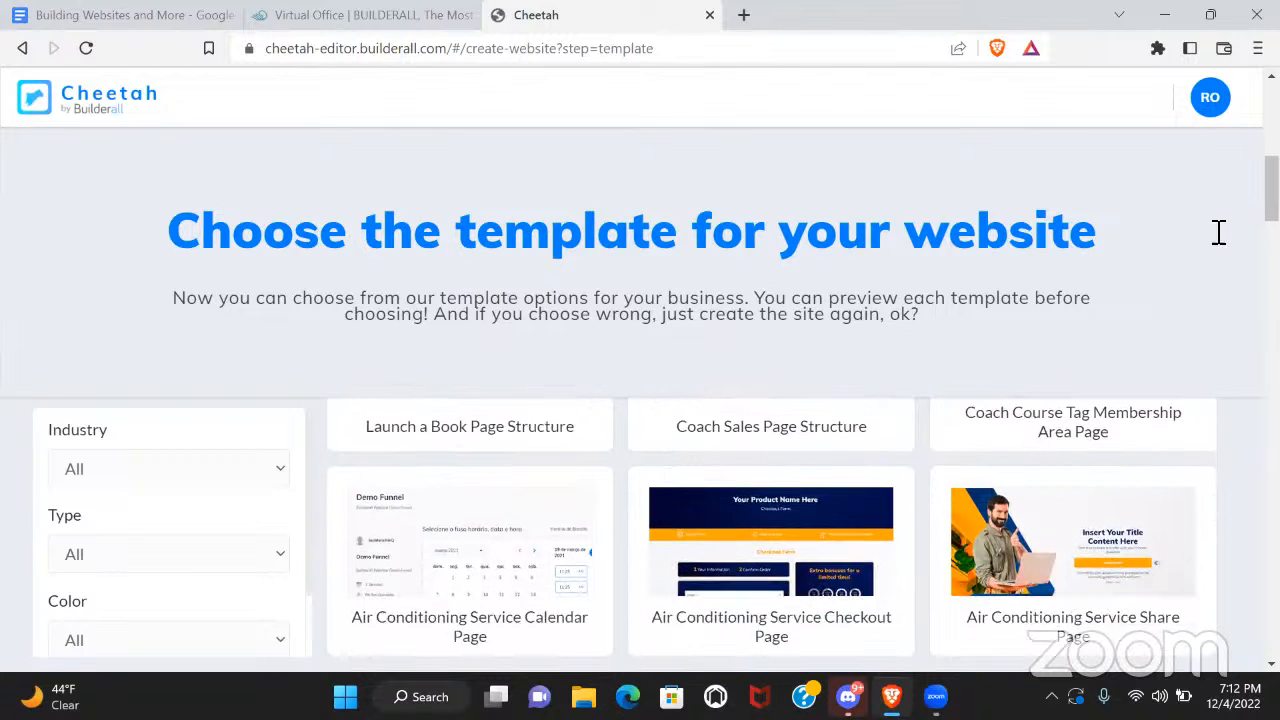
click(124, 556)
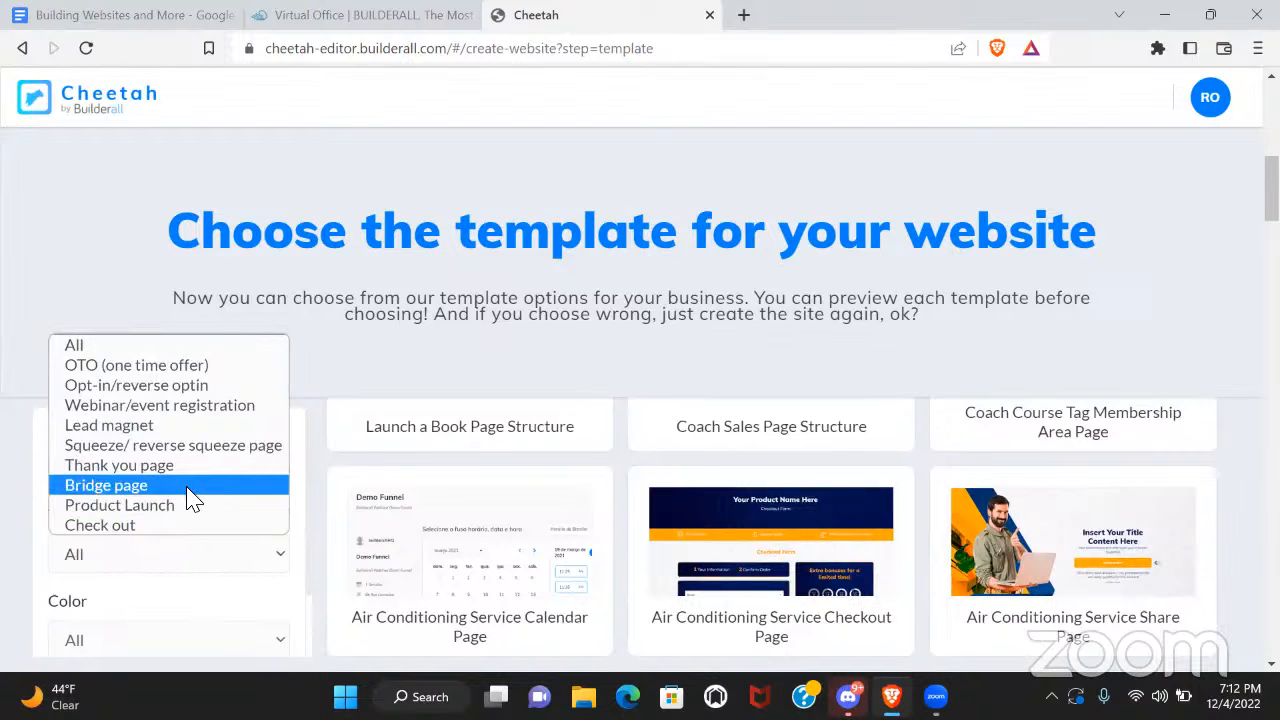
click(176, 356)
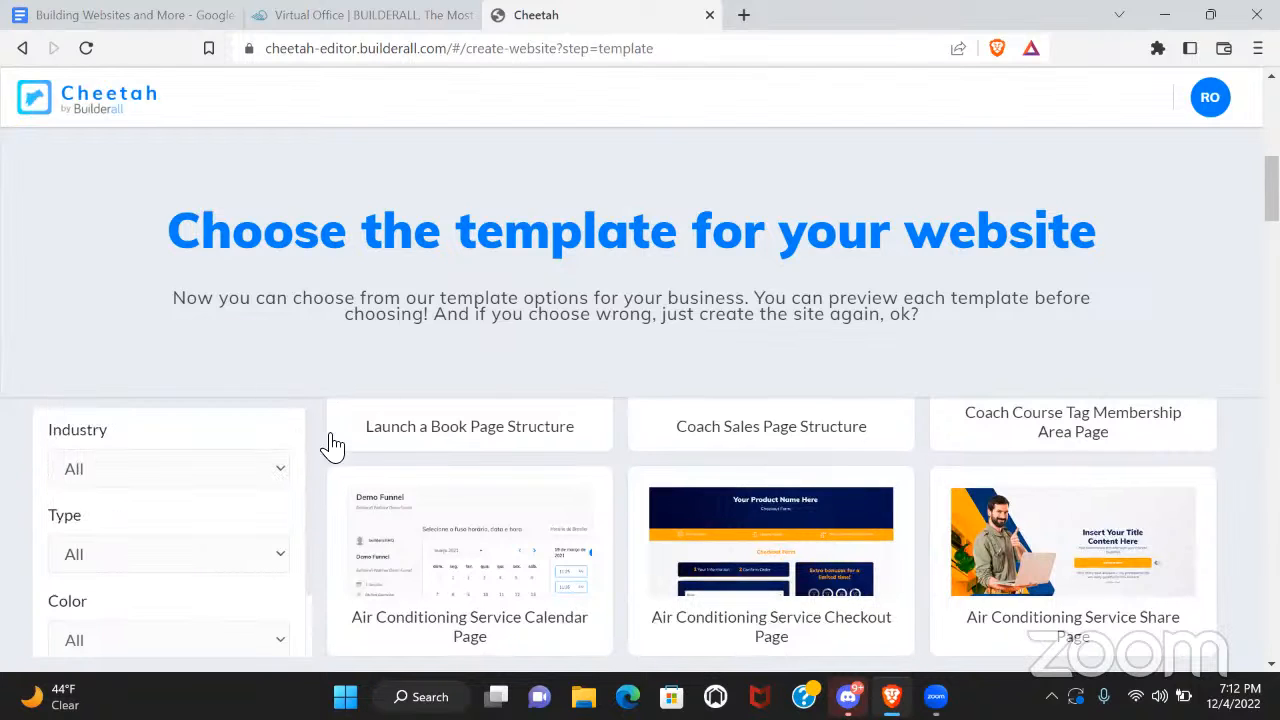
click(229, 565)
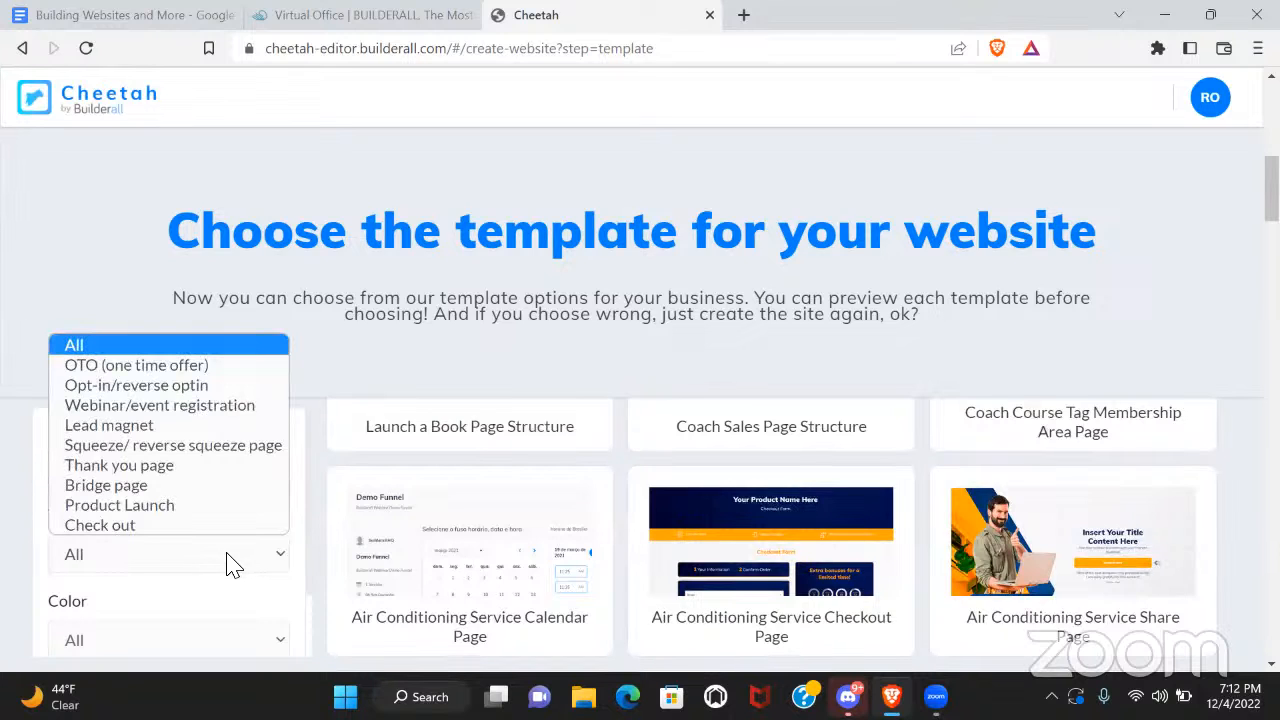
Filter the website templates by the Blank Theme color option
click(224, 640)
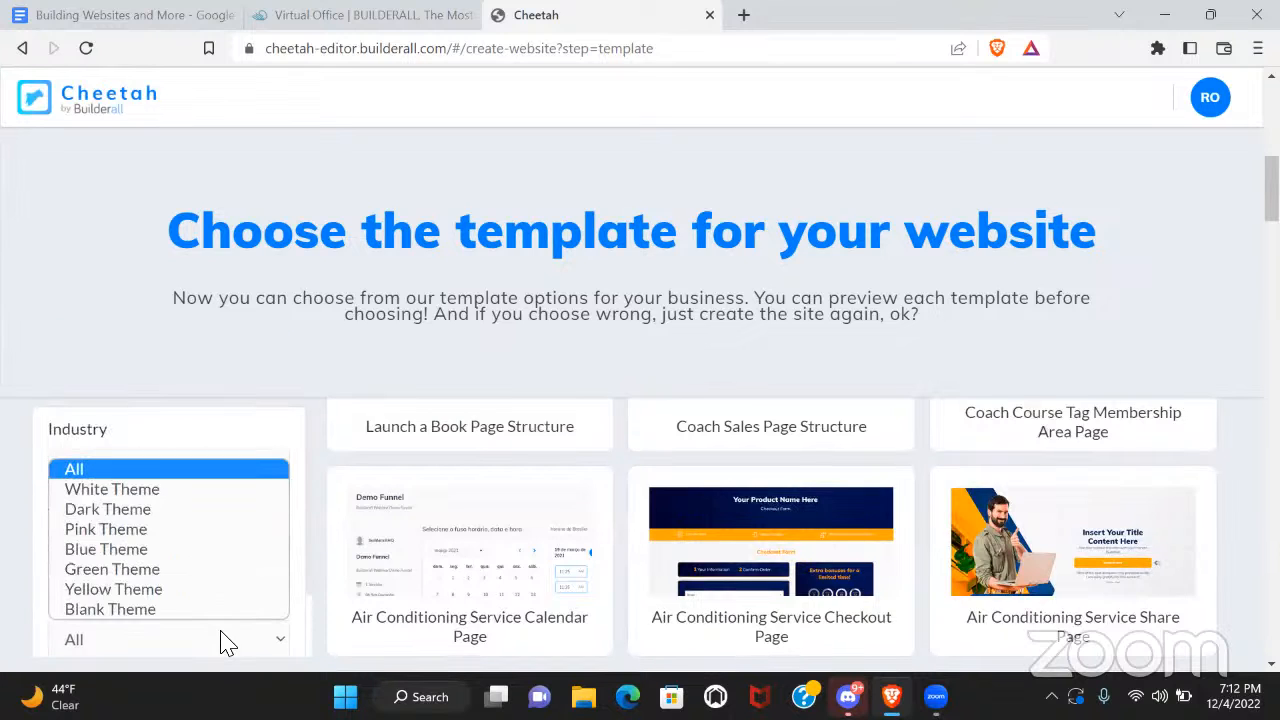
click(189, 612)
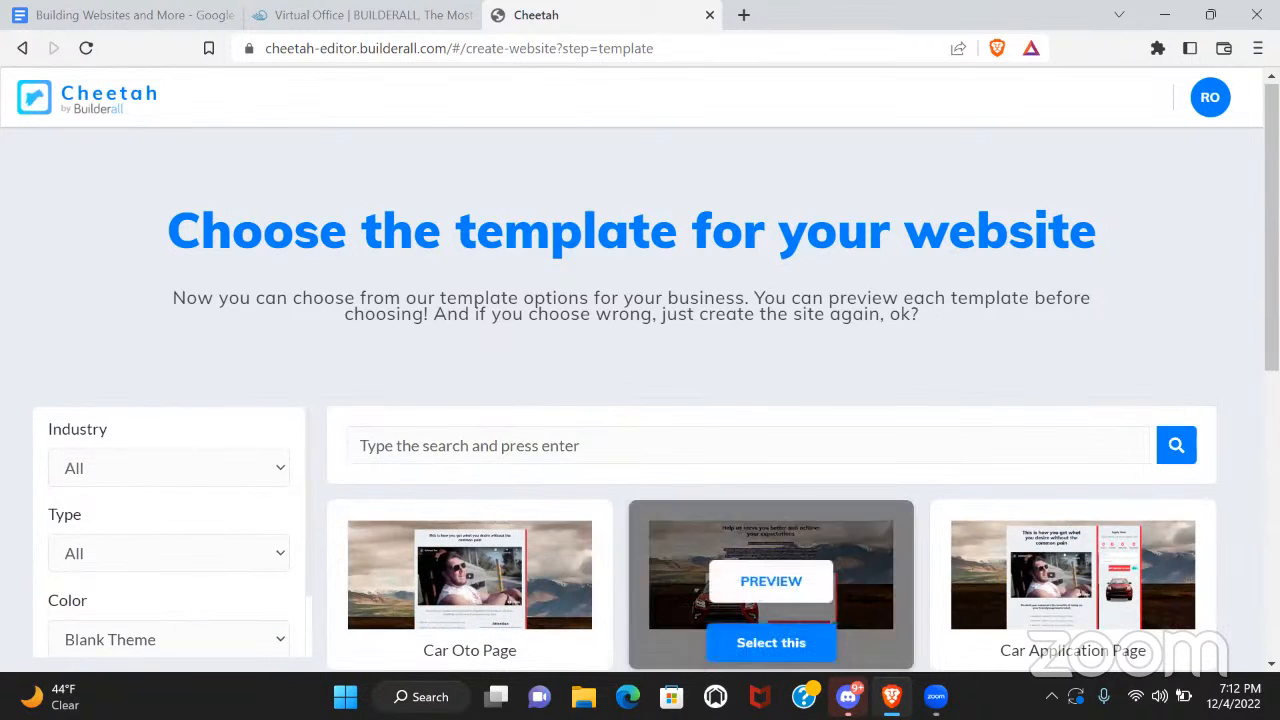
Try searching the Blank Theme templates for "blank" and clear the search
scroll(770, 530, down, 5)
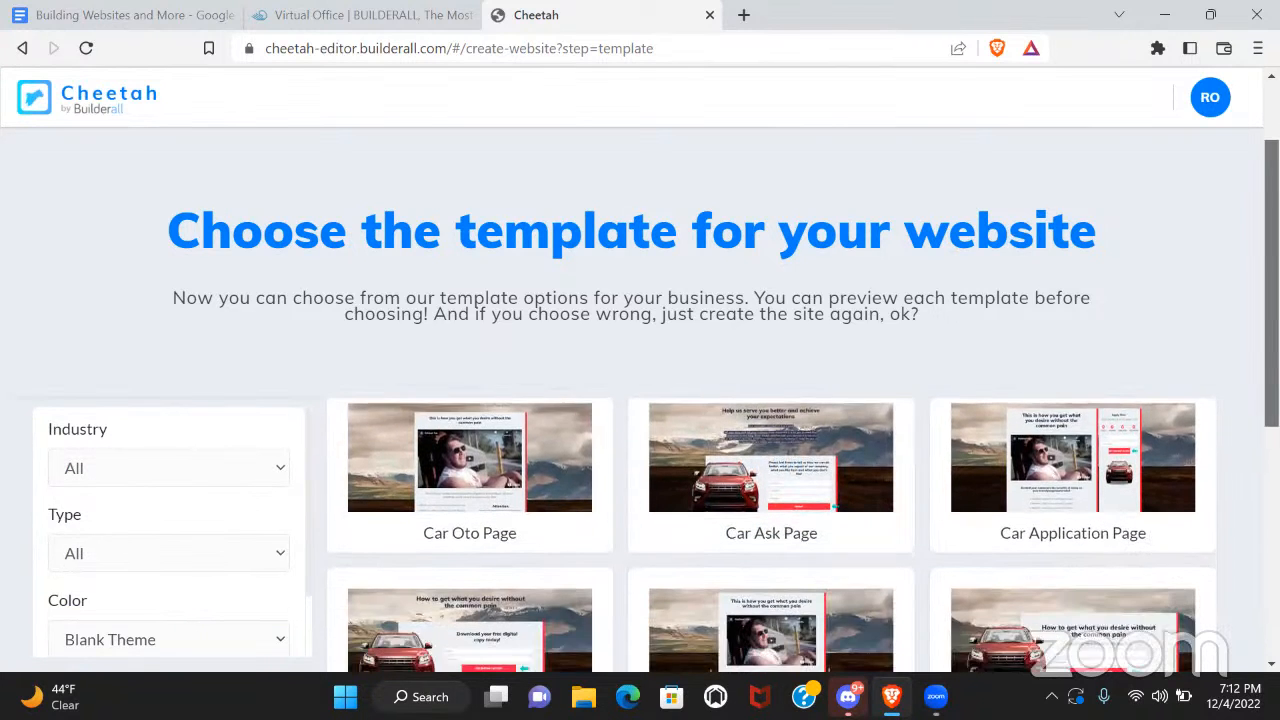
scroll(806, 432, down, 2)
scroll(806, 432, up, 6)
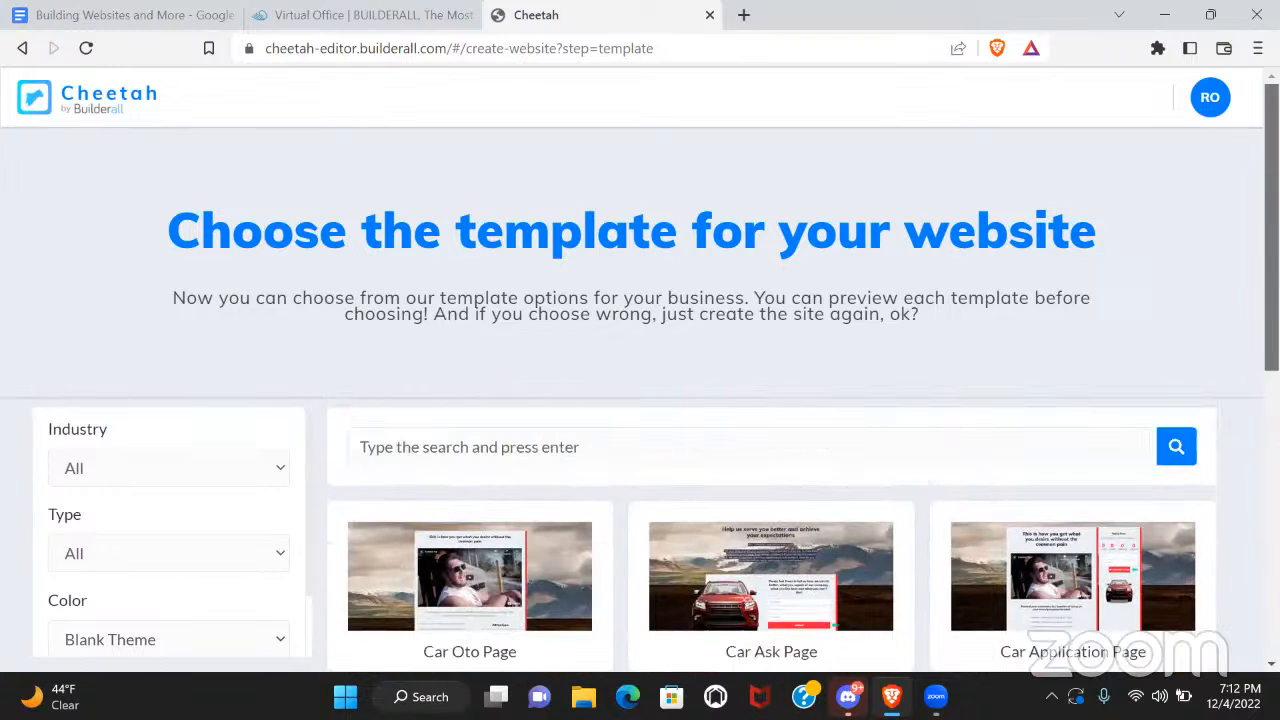
text(b)
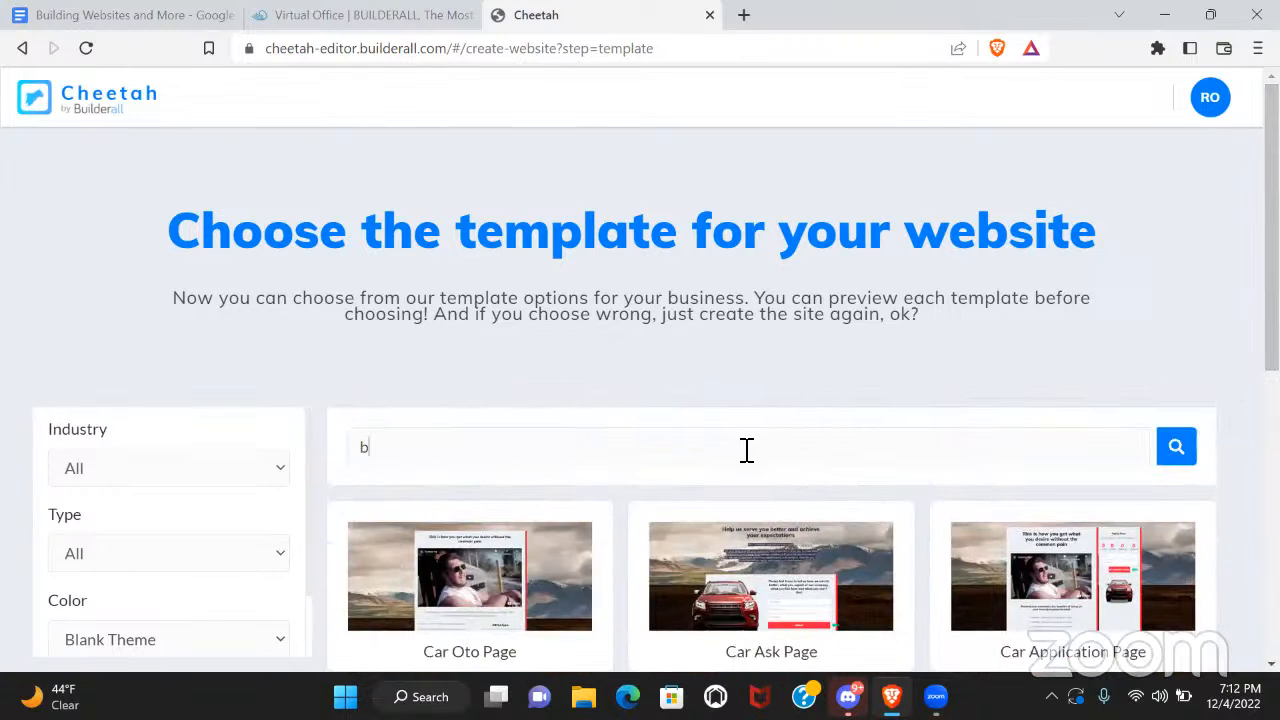
text(lank)
key(Return)
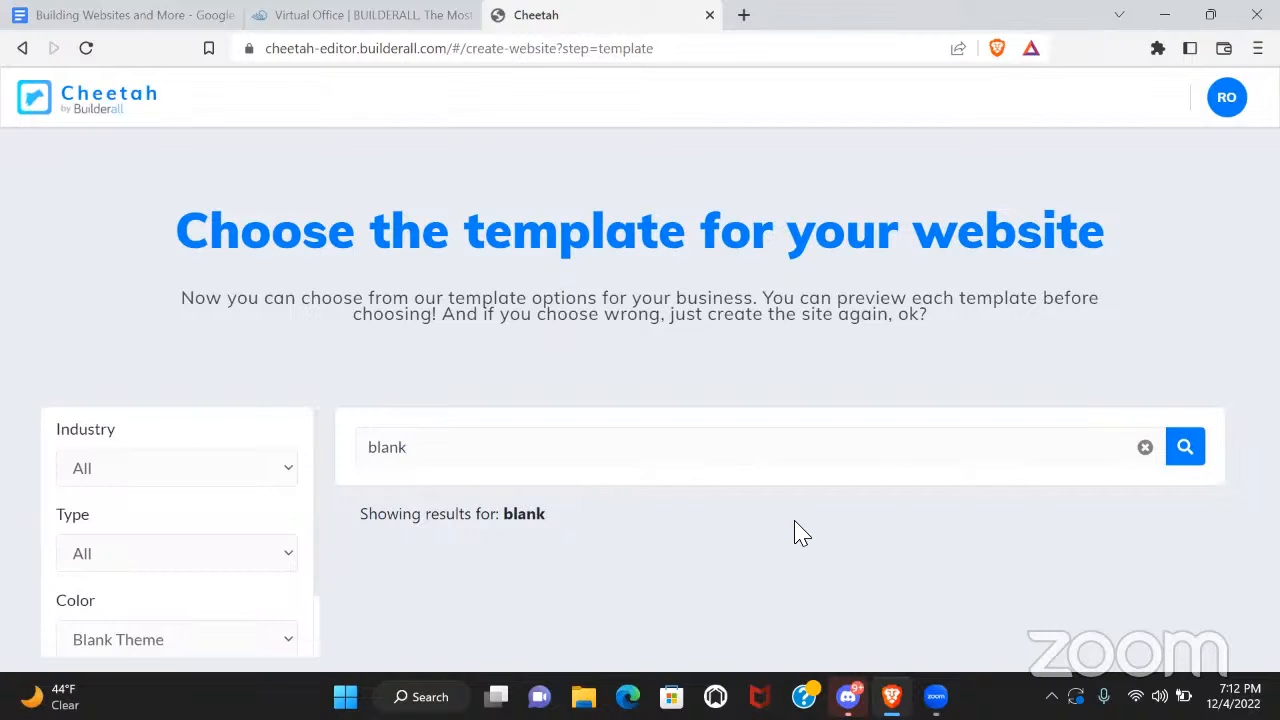
click(1146, 449)
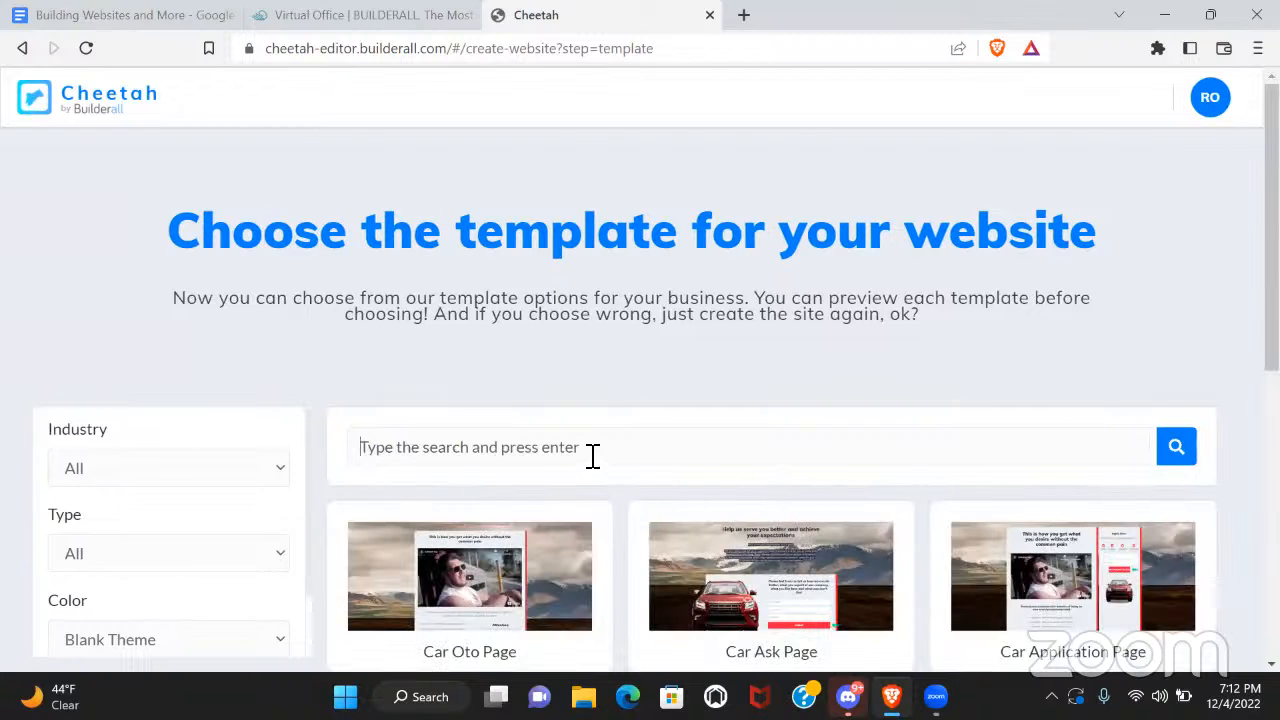
Try a template search for "bl", check the Industry filter's options and clear the search
text(bl)
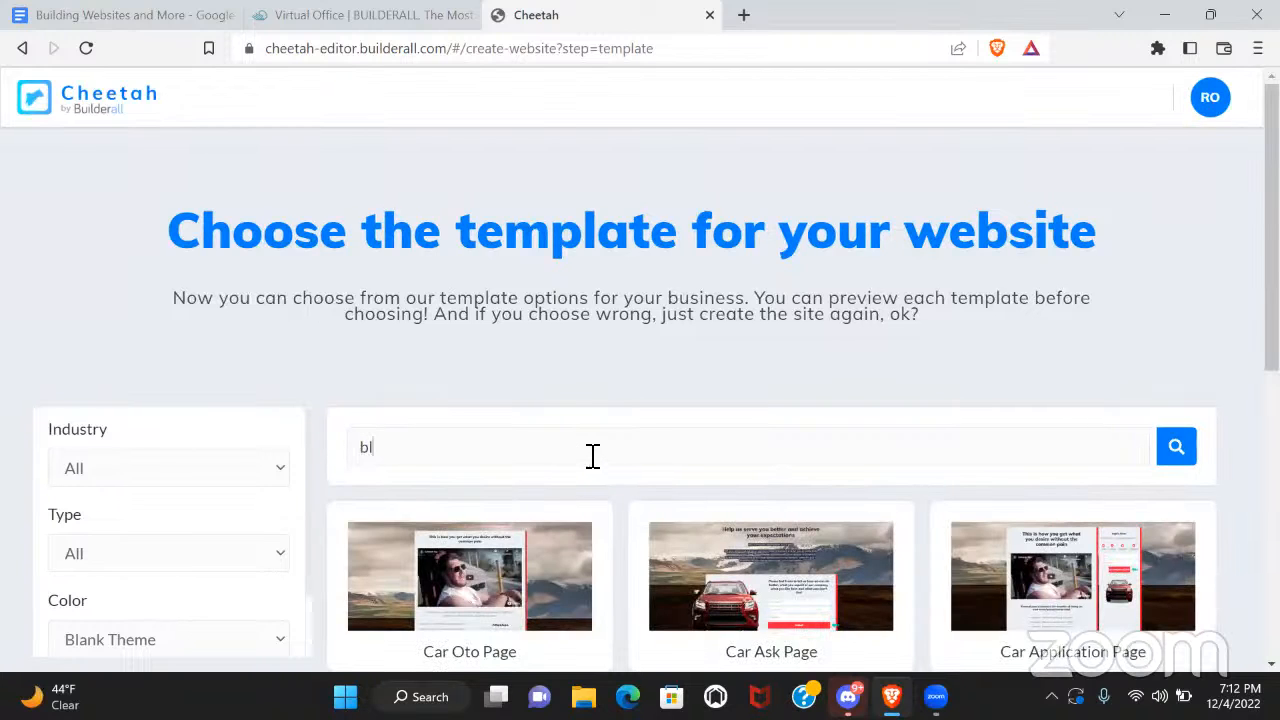
key(Return)
key(BackSpace)
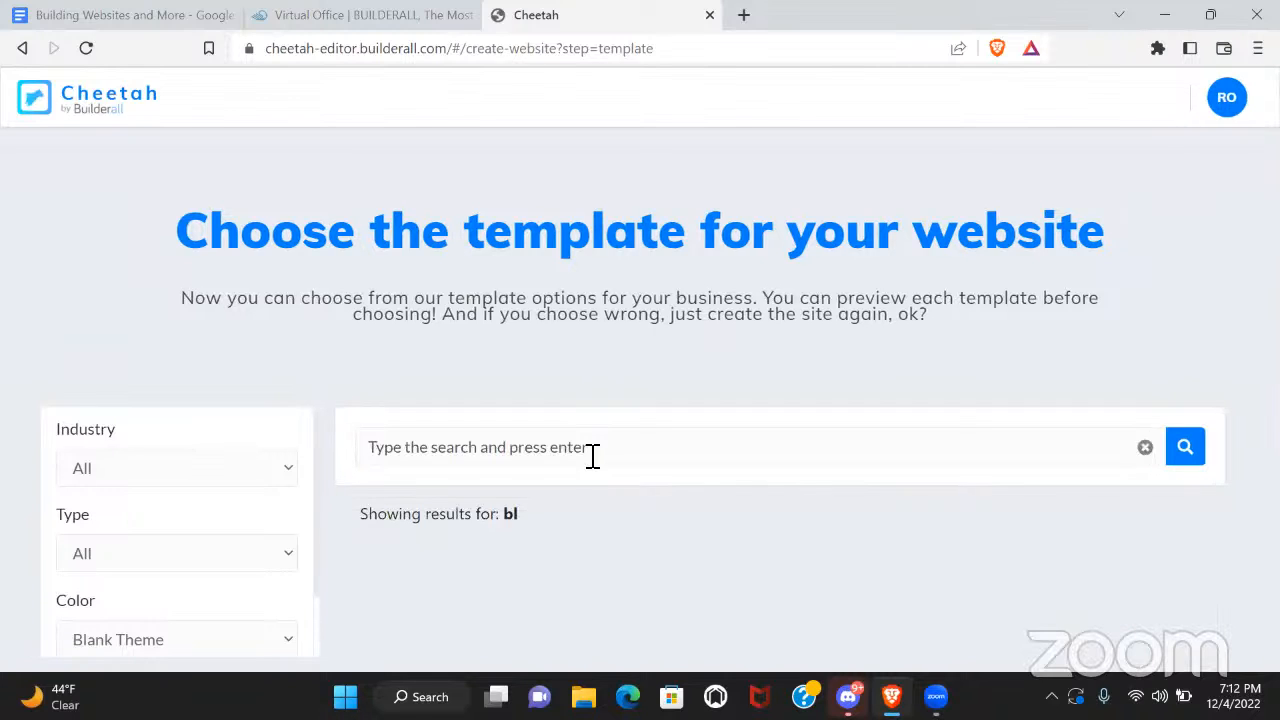
click(198, 462)
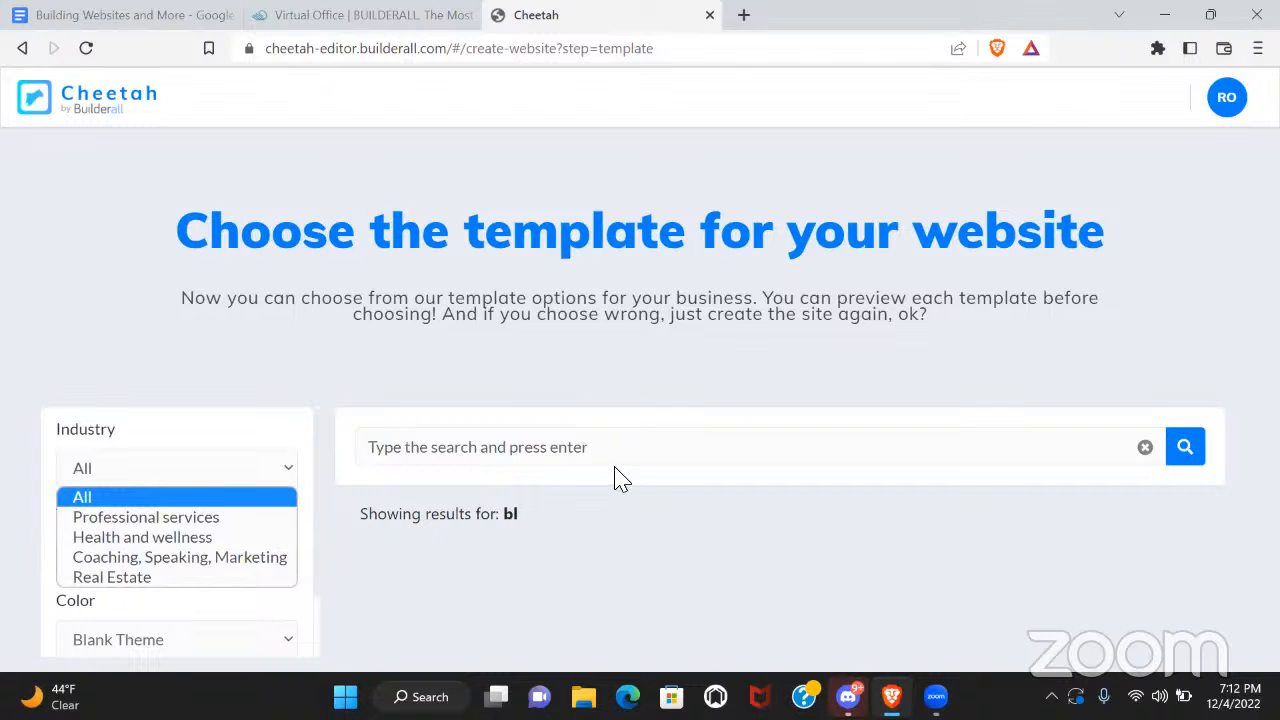
click(1146, 449)
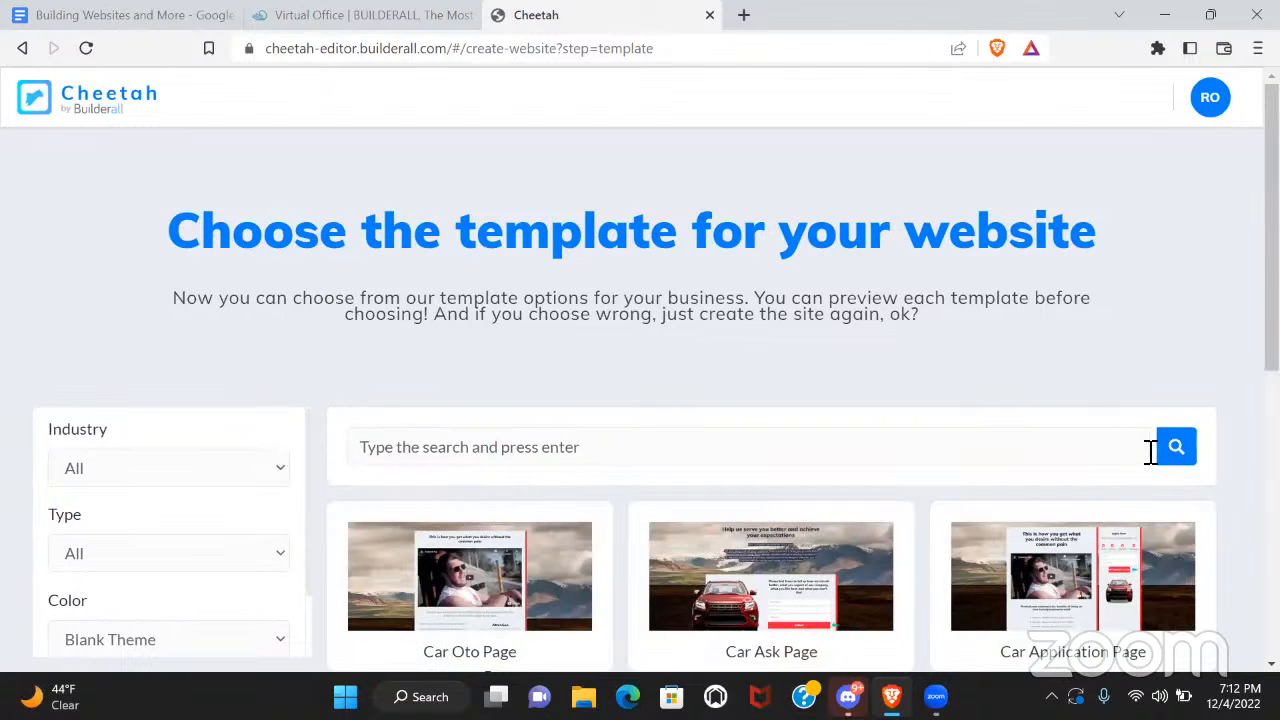
Set the Color filter to All and search the website templates for "blank"
click(281, 645)
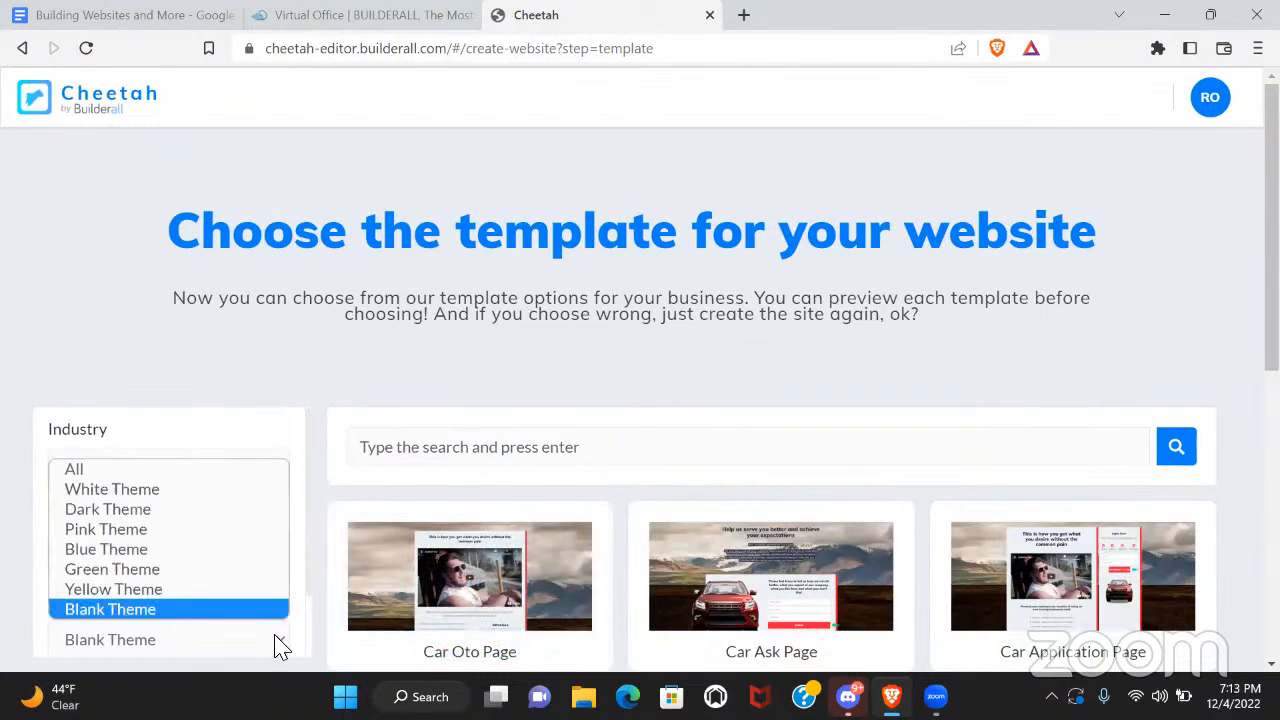
click(232, 474)
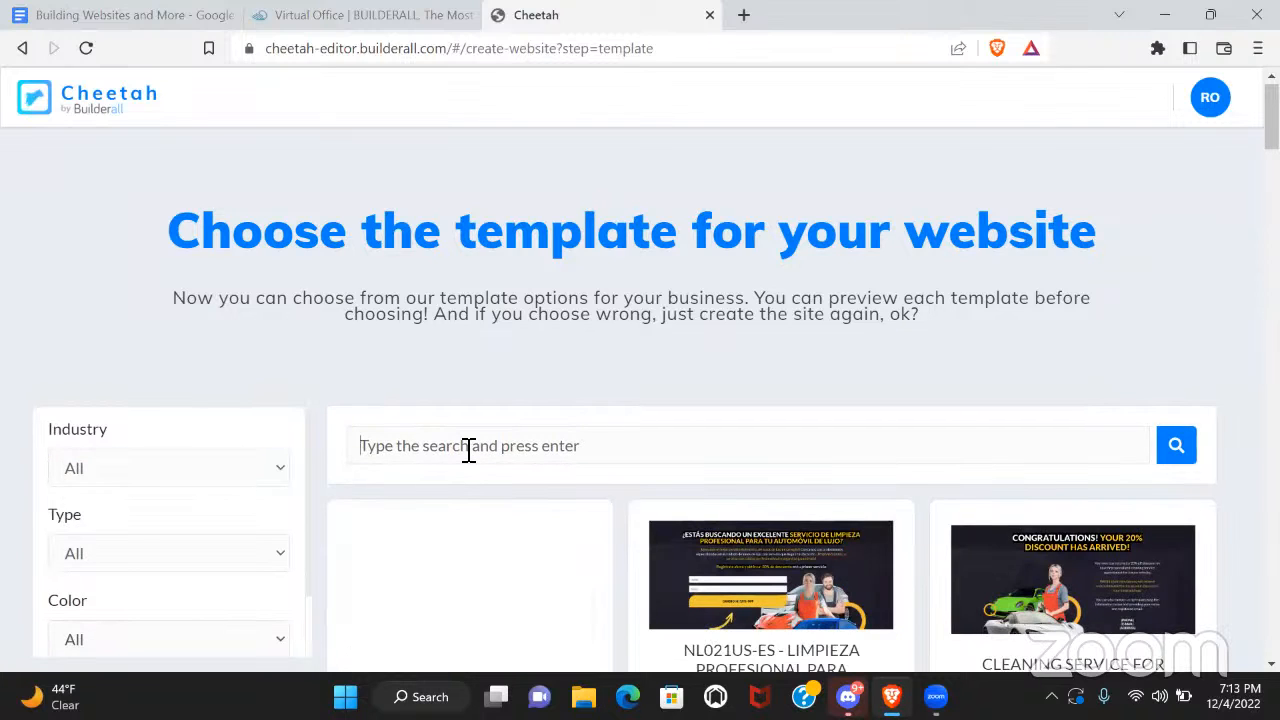
click(469, 449)
text(blank)
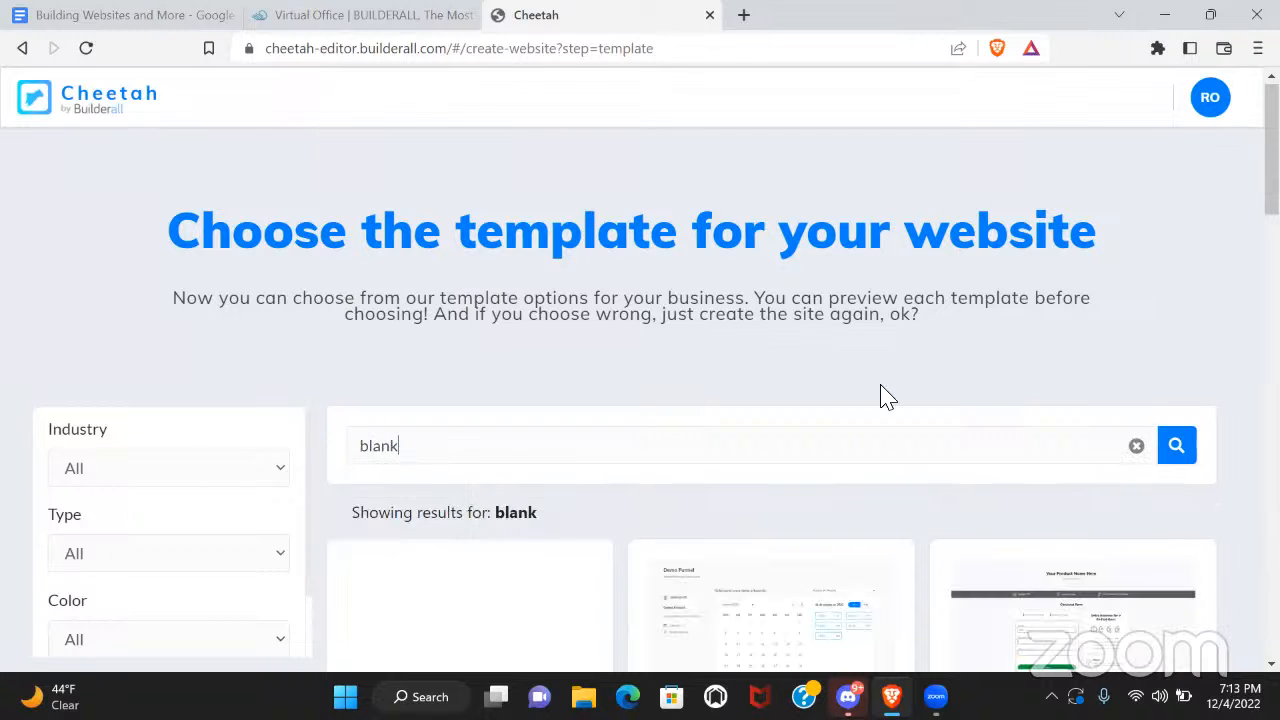
Create the website from the Blank Template and skip the website dashboard's introductory tour
mouse_move(1272, 150)
mouse_down()
mouse_move(1272, 218)
mouse_move(1272, 161)
mouse_up()
mouse_move(480, 563)
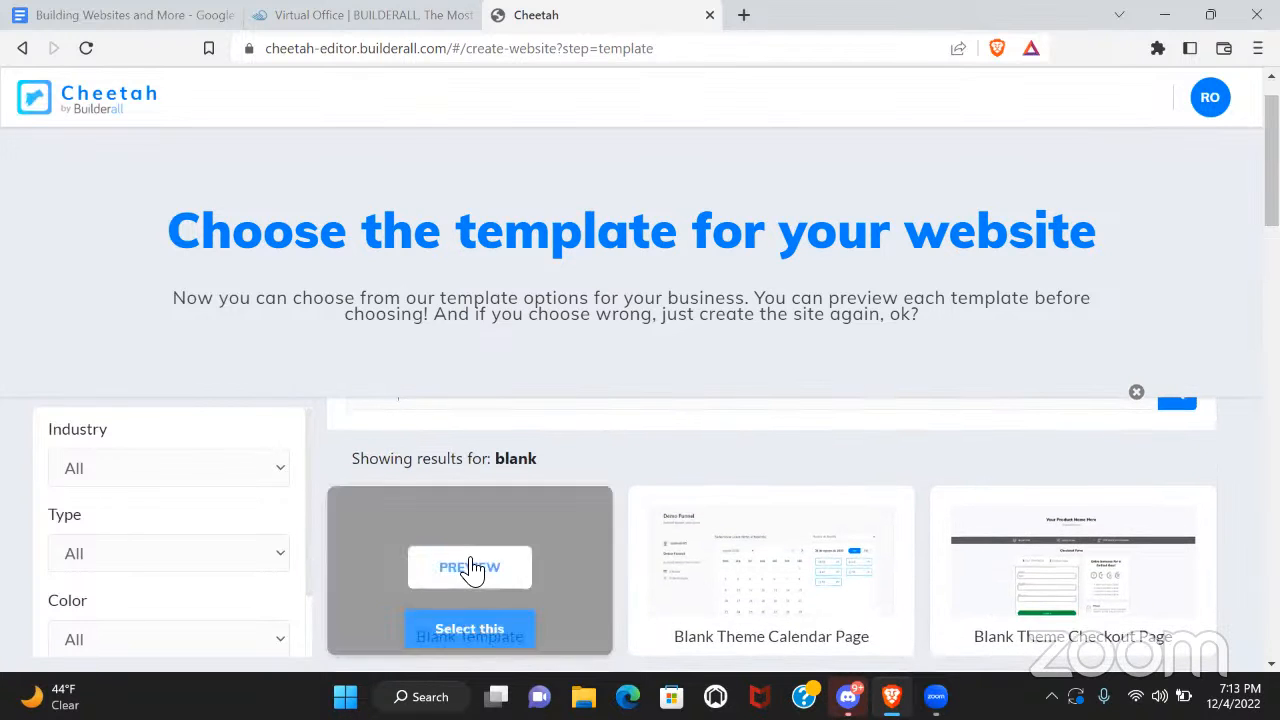
click(462, 638)
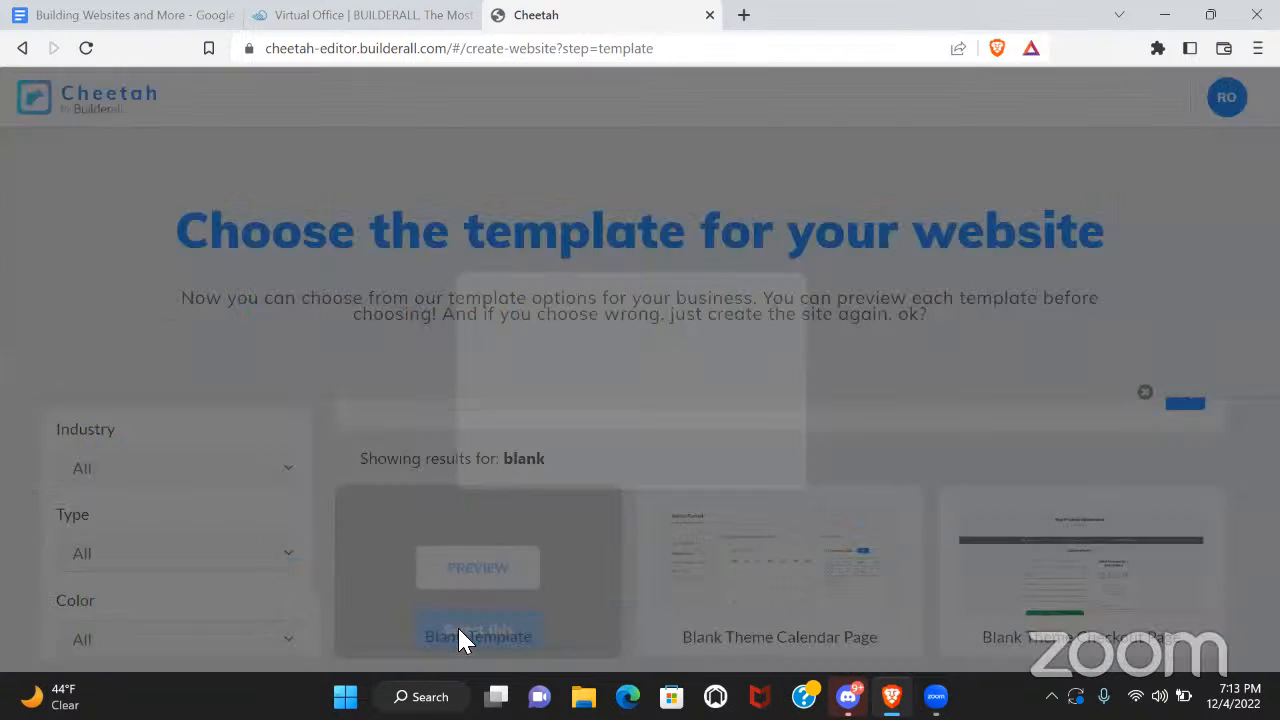
click(741, 440)
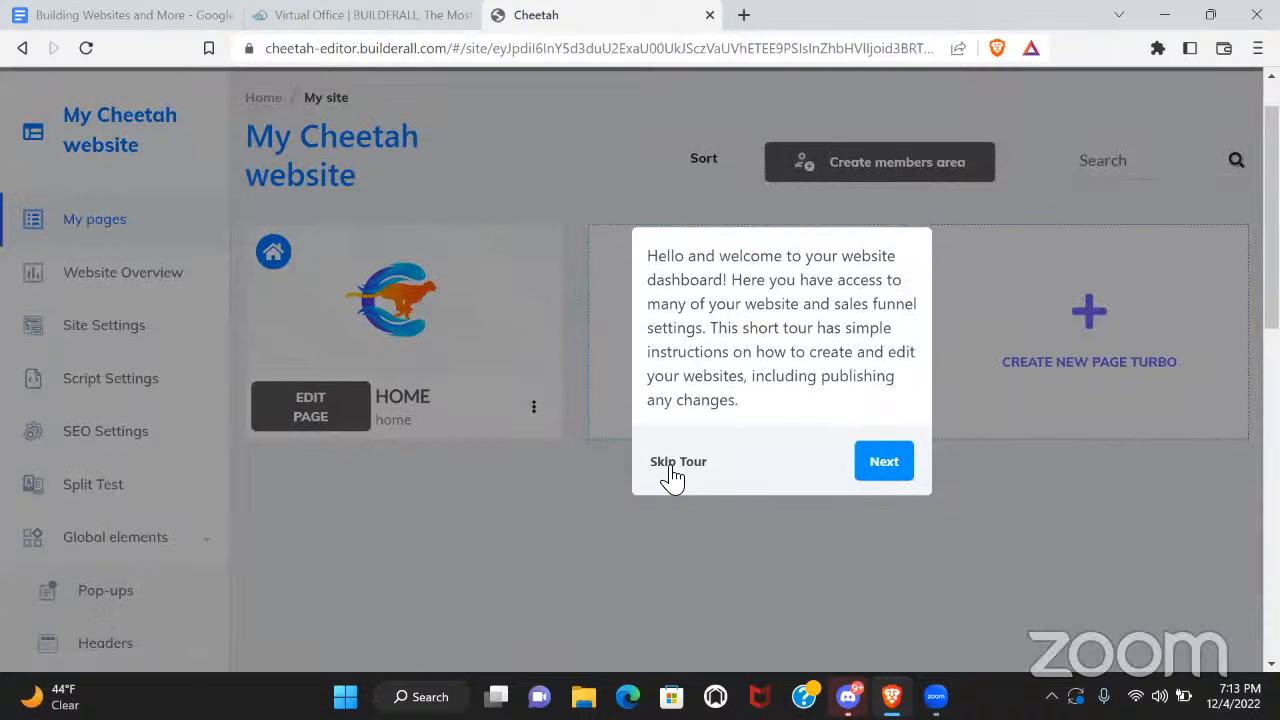
click(676, 463)
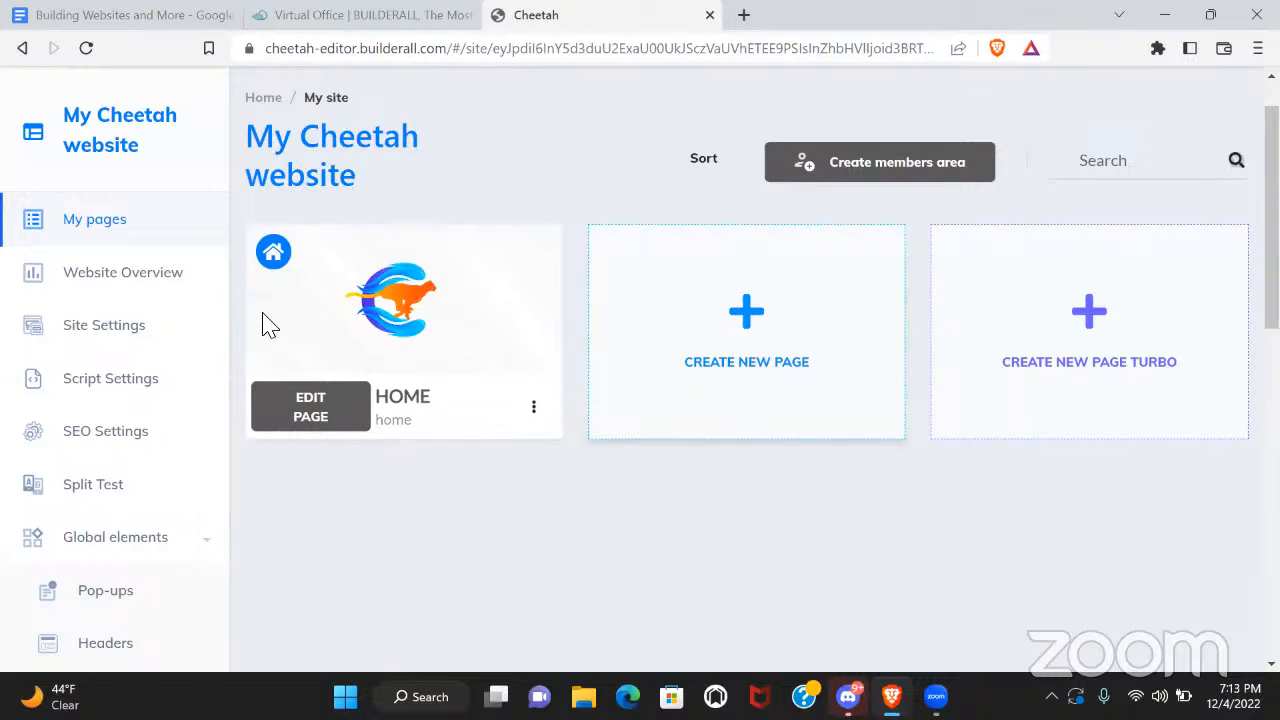
Check the HOME page's options, open the page for editing and skip the editor tour
mouse_move(430, 355)
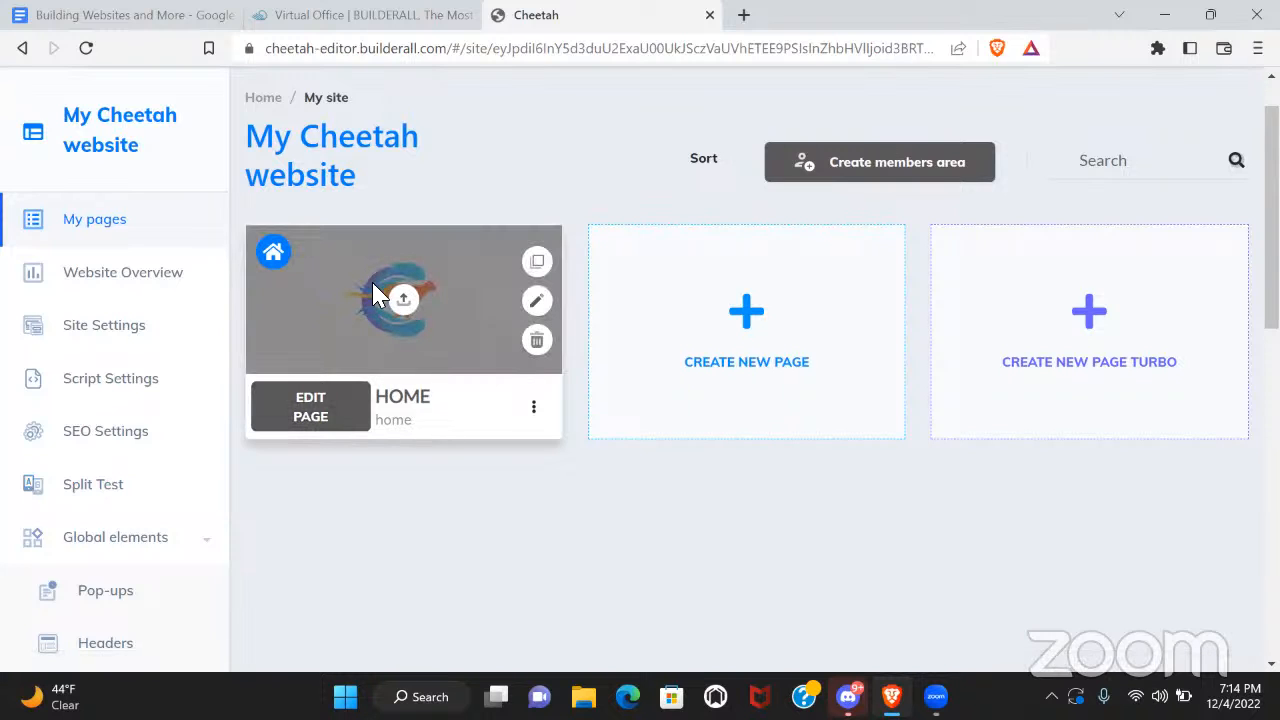
click(535, 414)
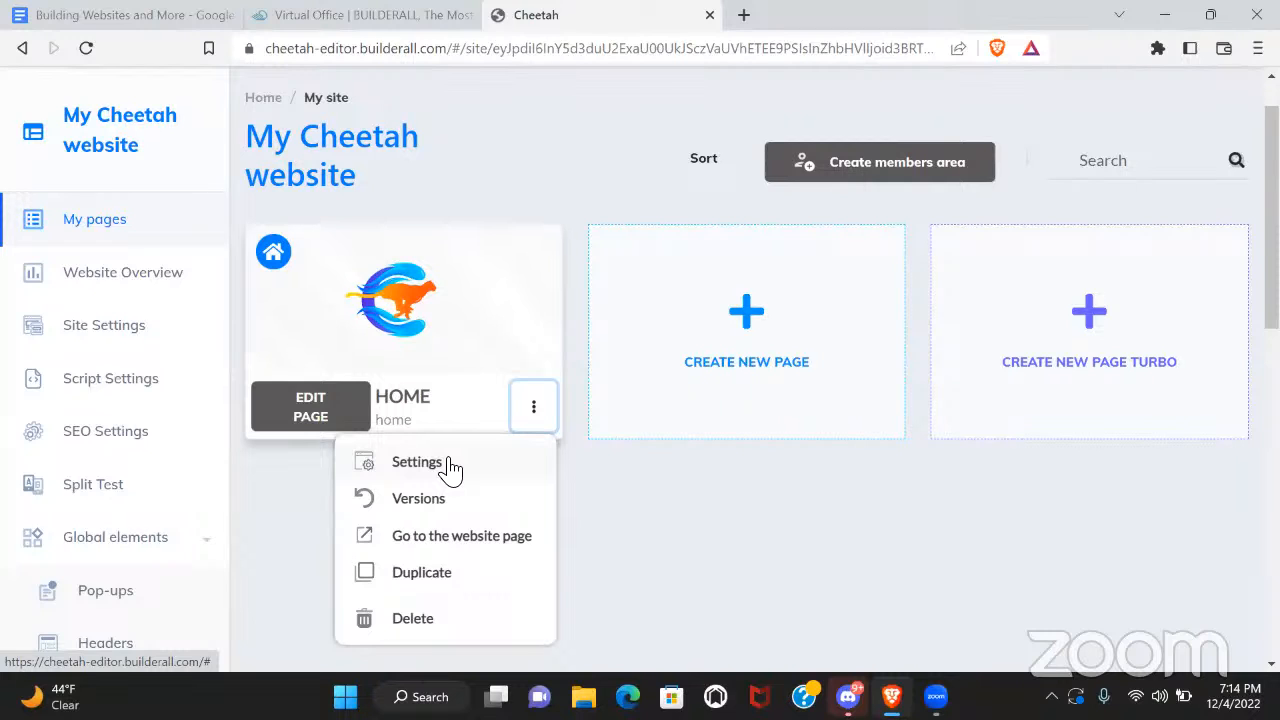
click(310, 410)
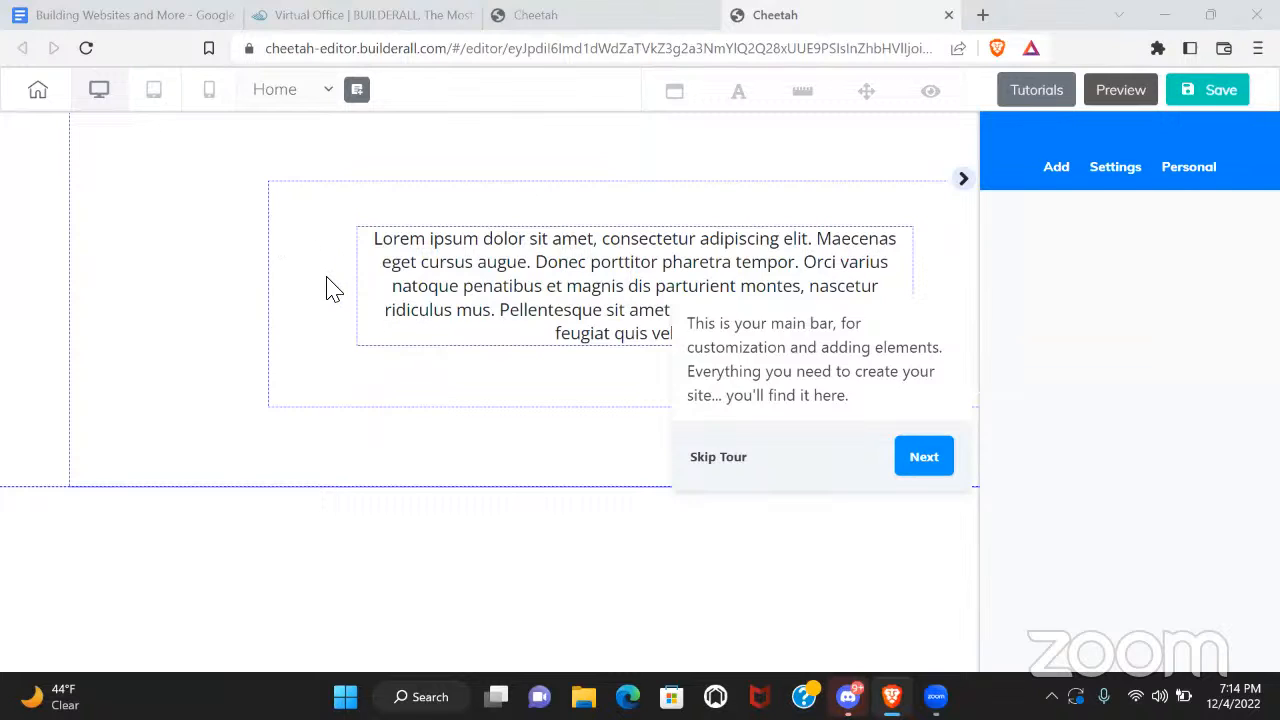
click(729, 462)
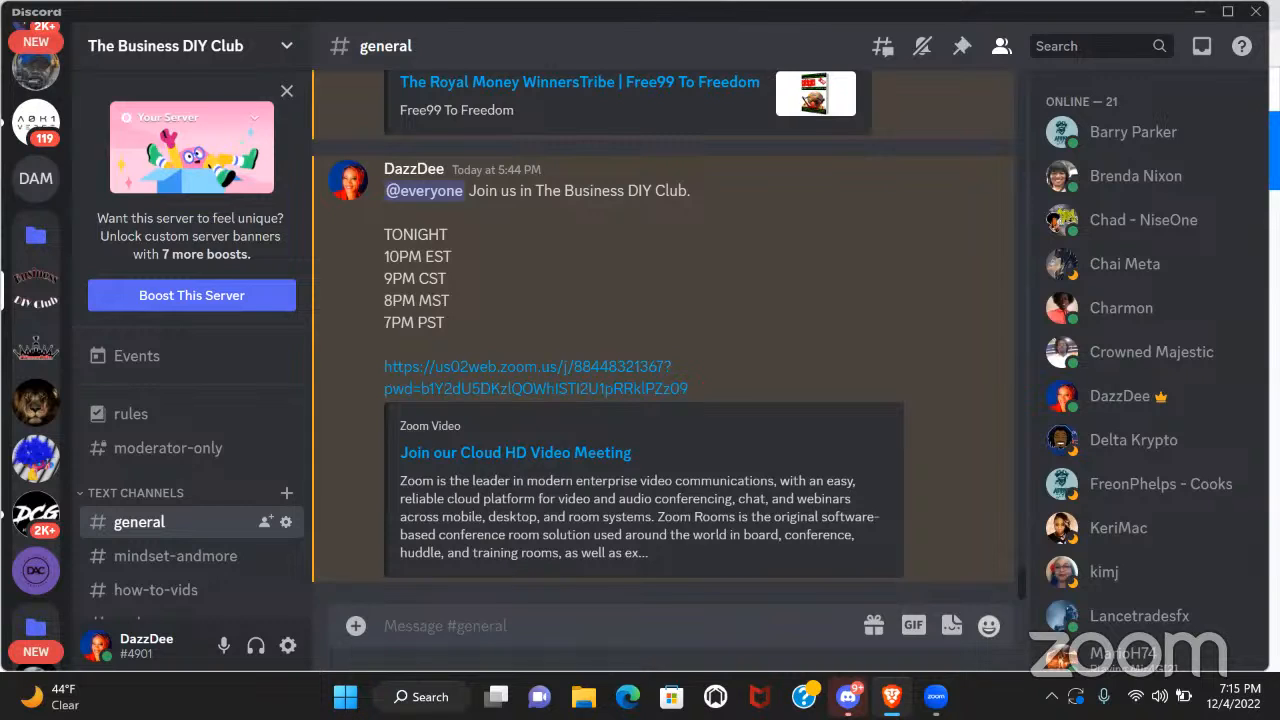
Switch from Discord back to the Cheetah editor in Brave and delete the Home page panel containing the Lorem ipsum text
mouse_move(848, 696)
click(891, 696)
click(769, 509)
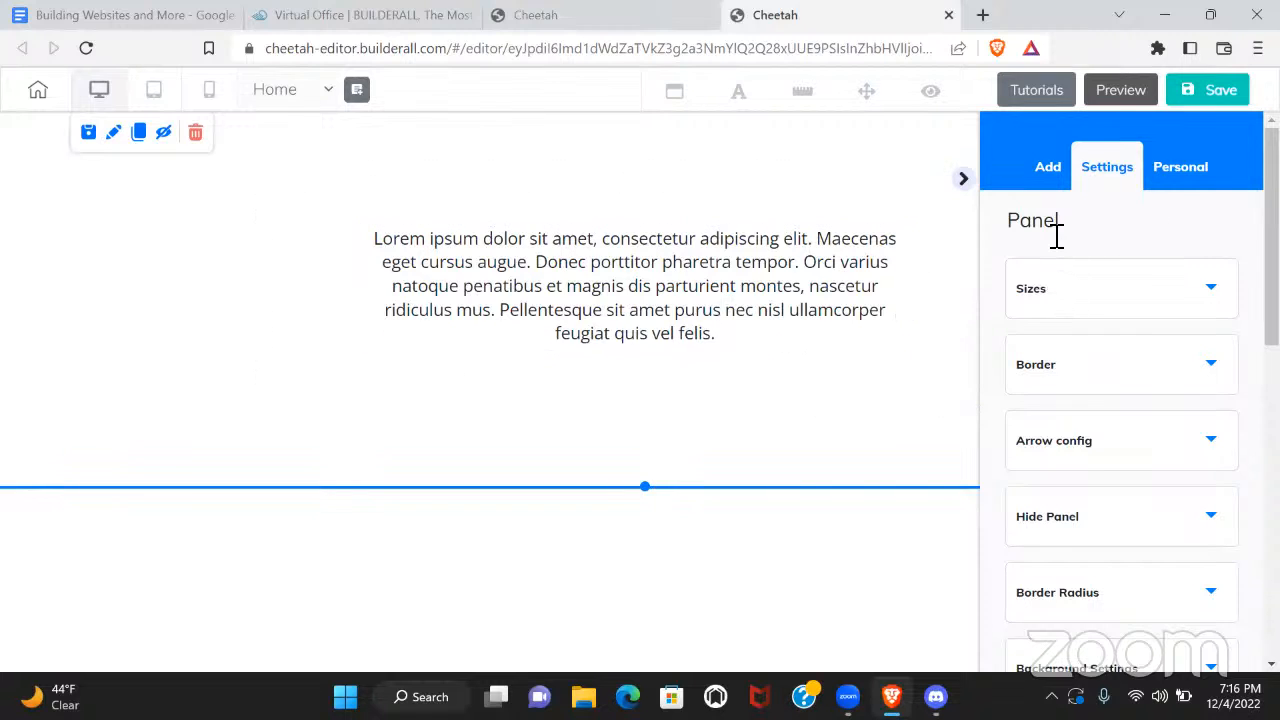
click(1049, 168)
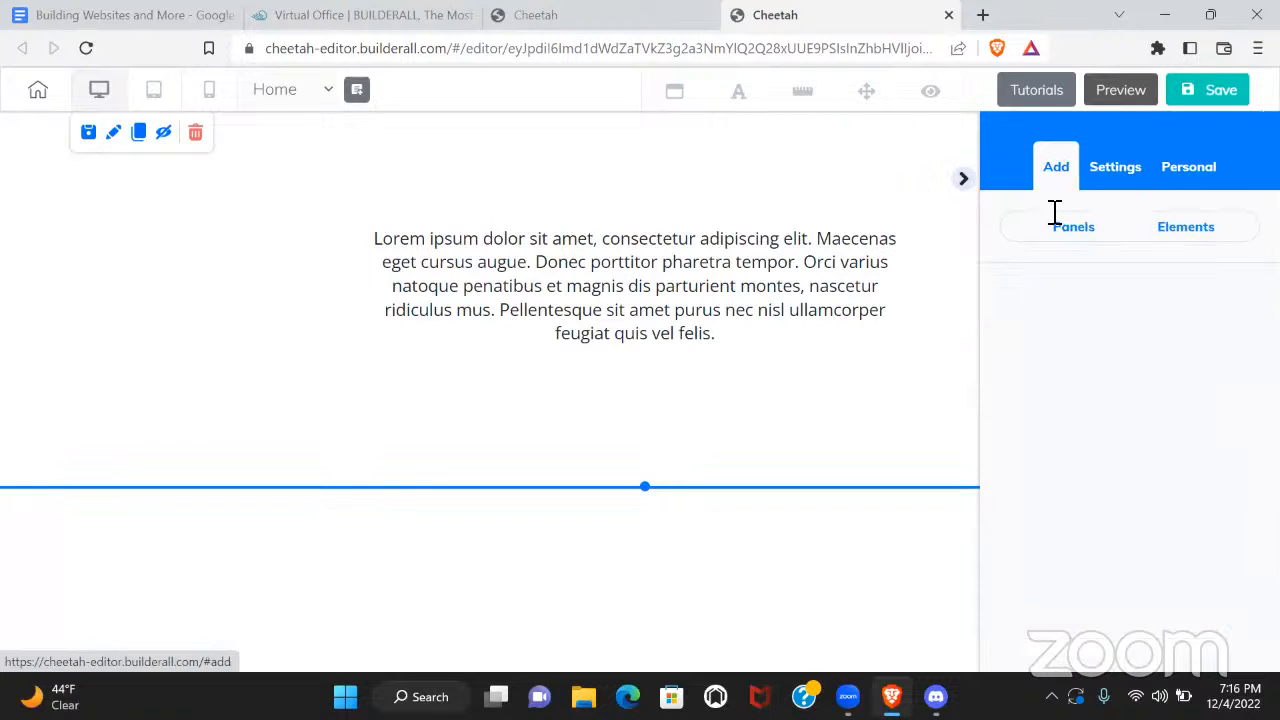
click(955, 195)
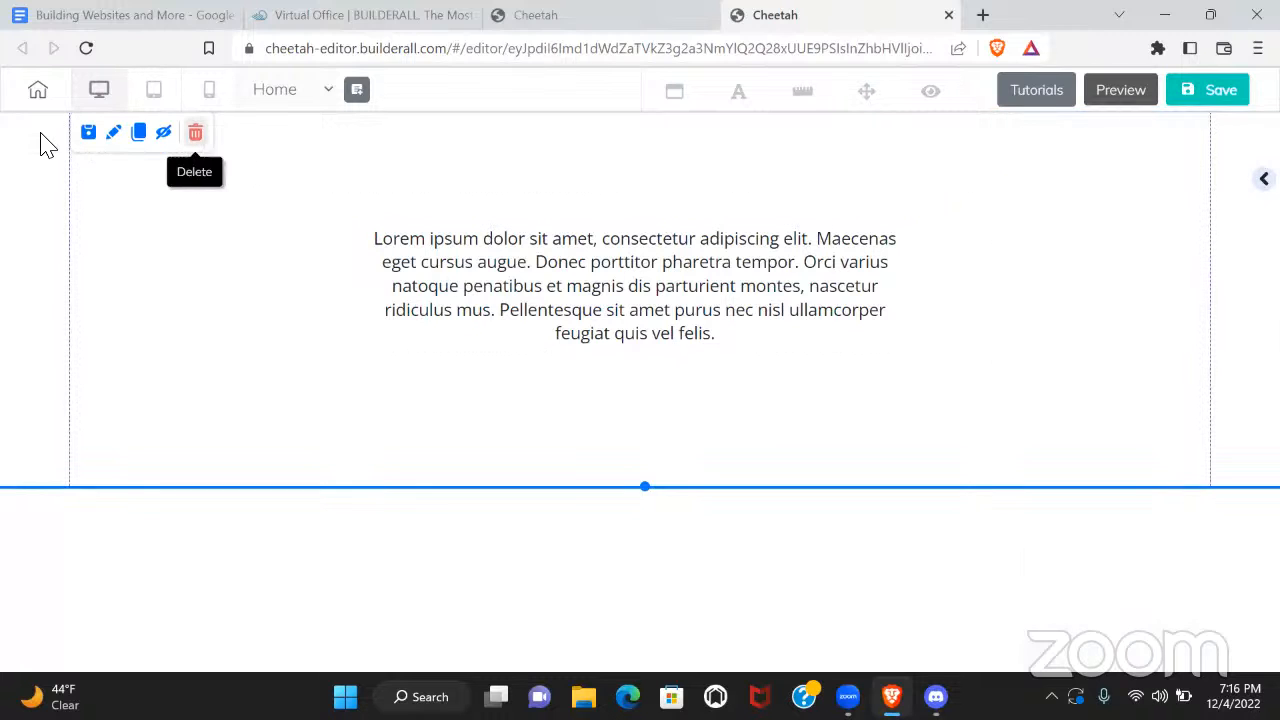
click(195, 132)
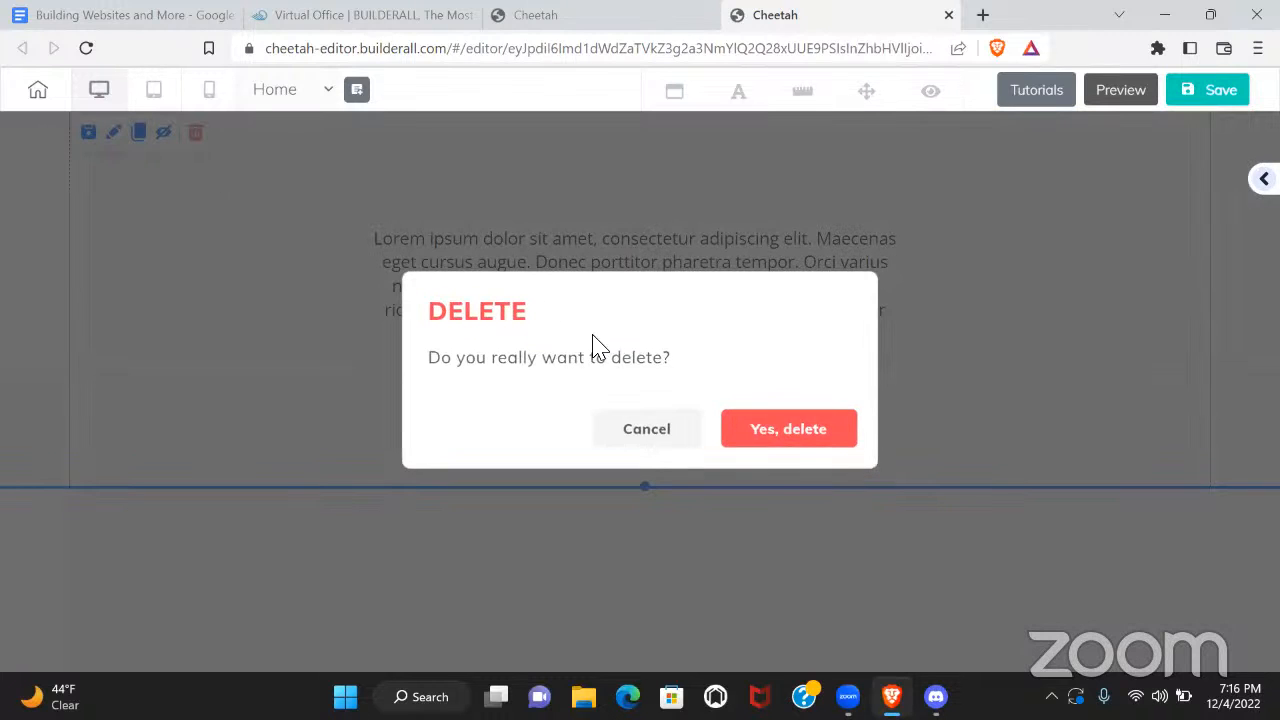
click(785, 432)
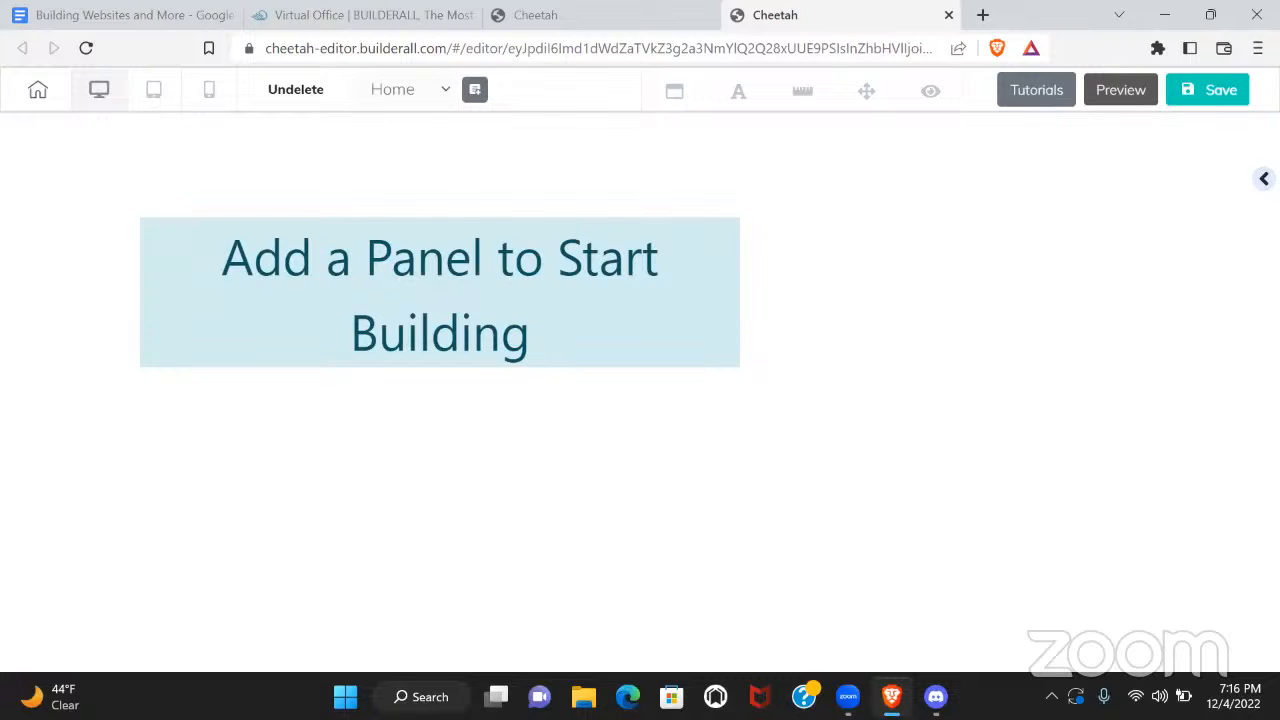
Add the Personal Organization panel from the 1st Fold panel category to the empty Home page
click(1264, 178)
click(1048, 250)
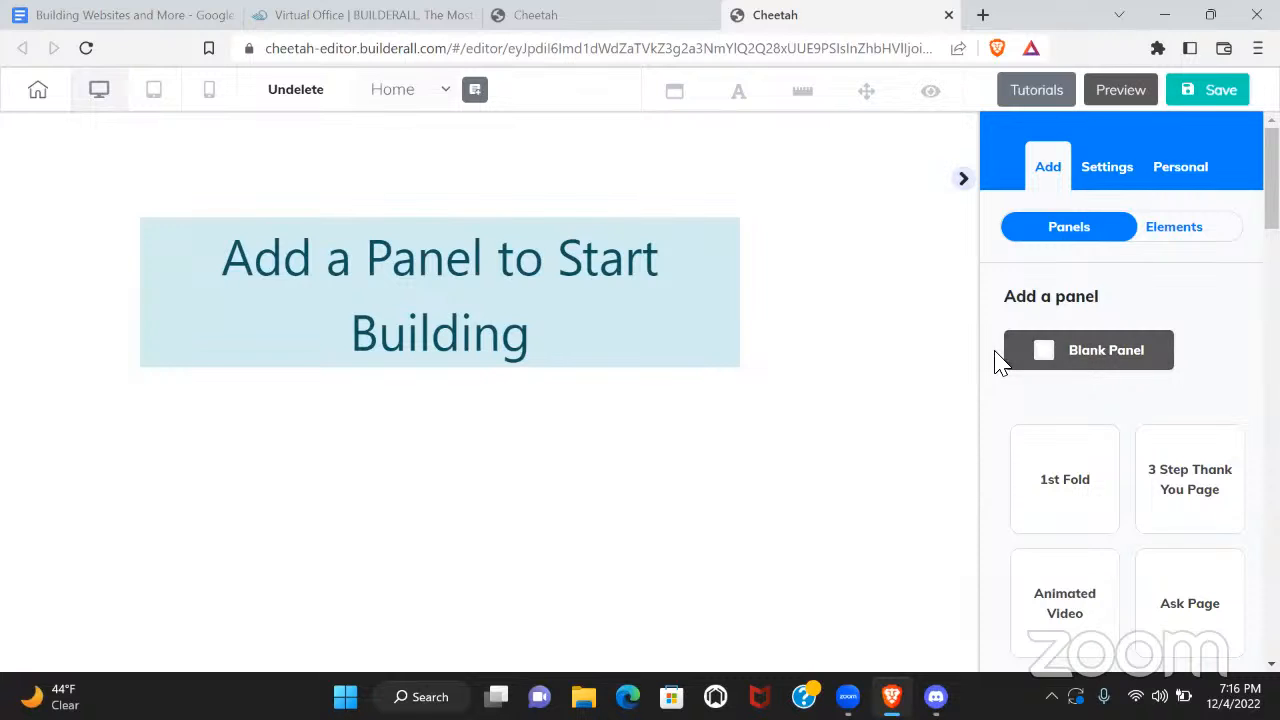
scroll(1015, 420, down, 2)
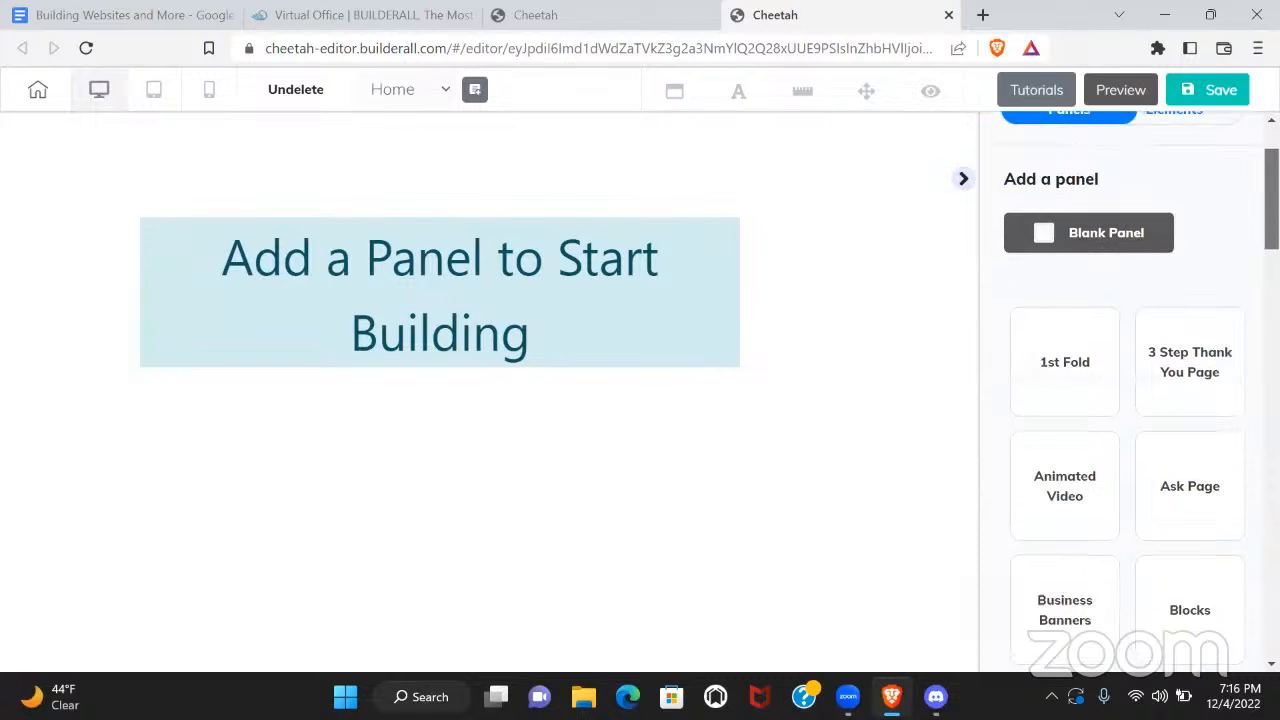
click(1063, 320)
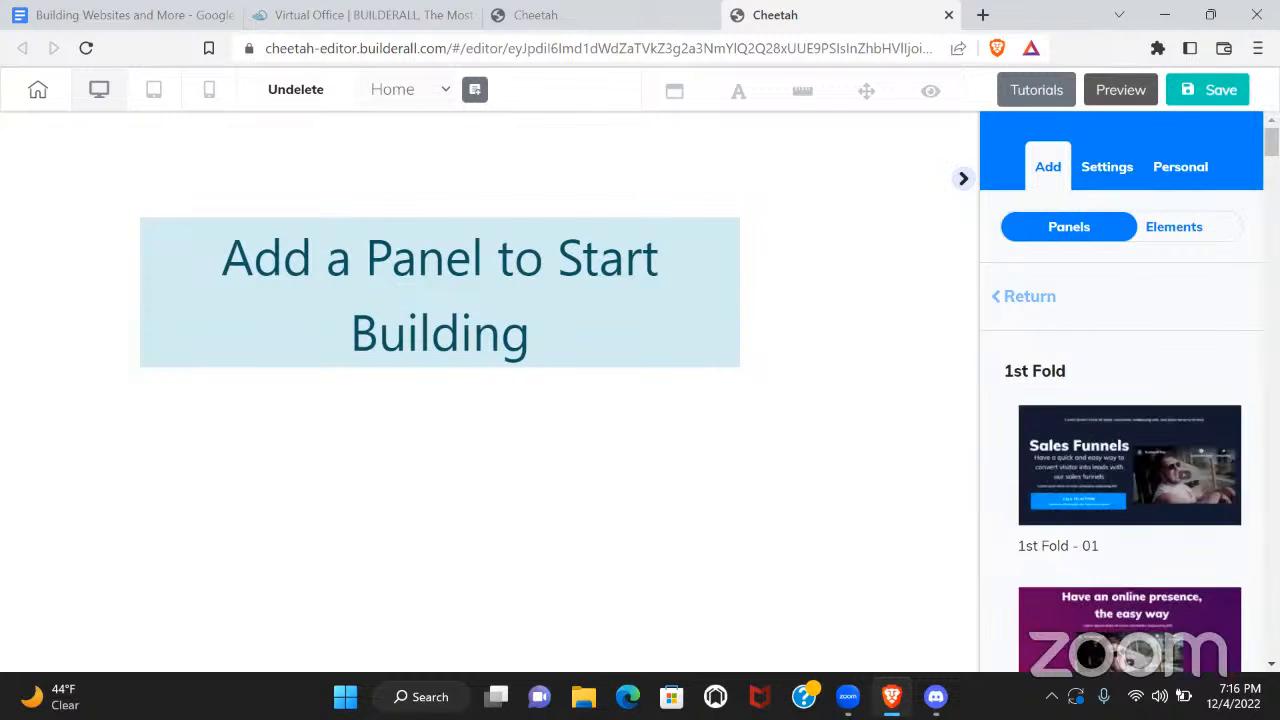
scroll(1121, 400, down, 4)
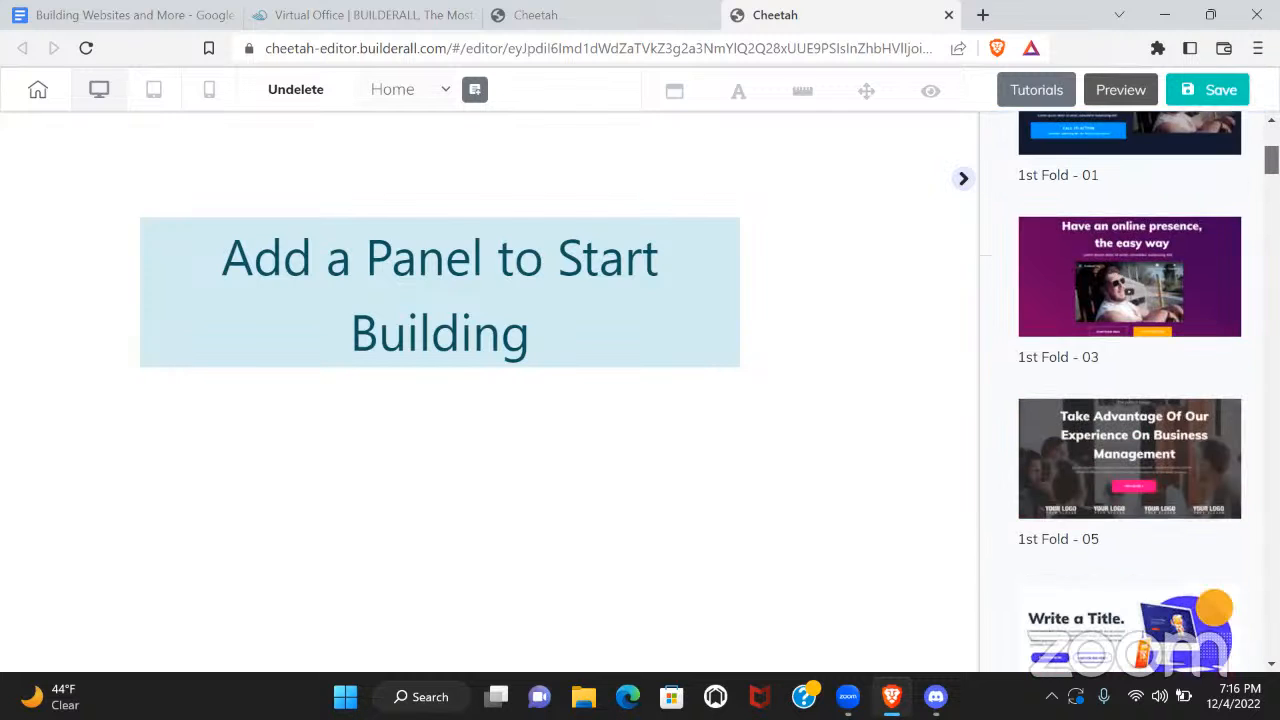
scroll(1130, 390, down, 6)
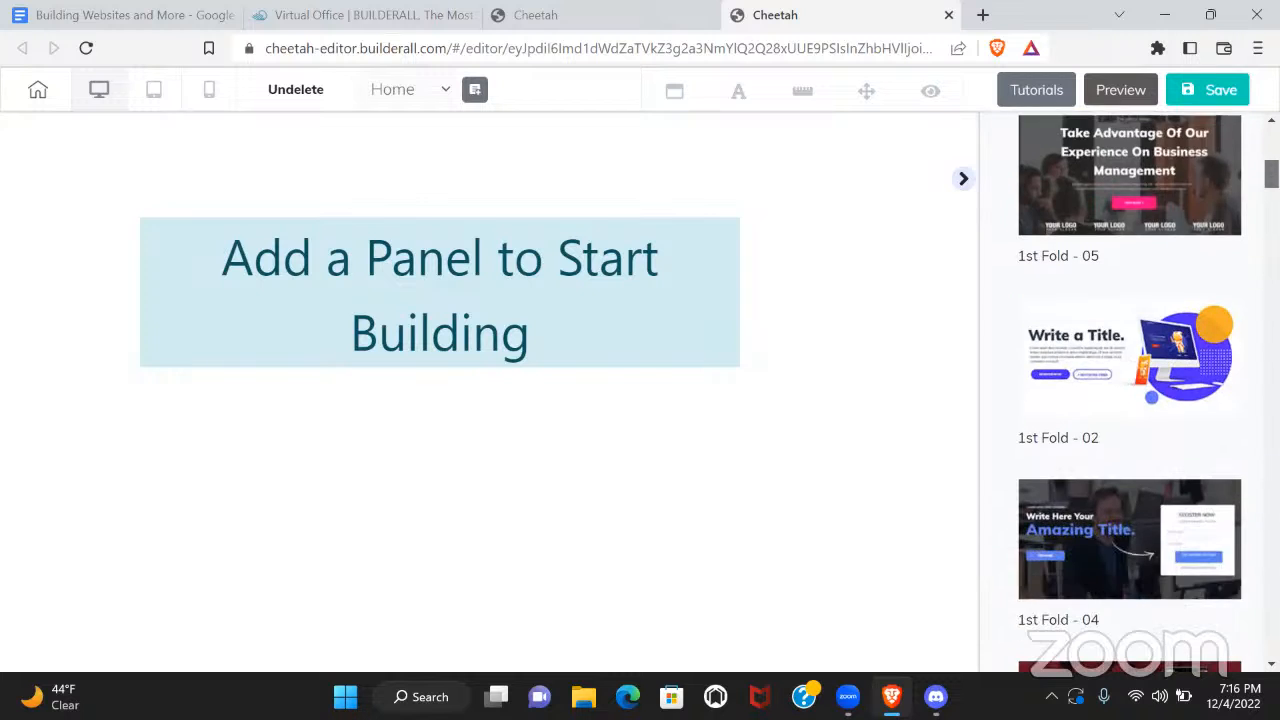
scroll(1130, 390, down, 5)
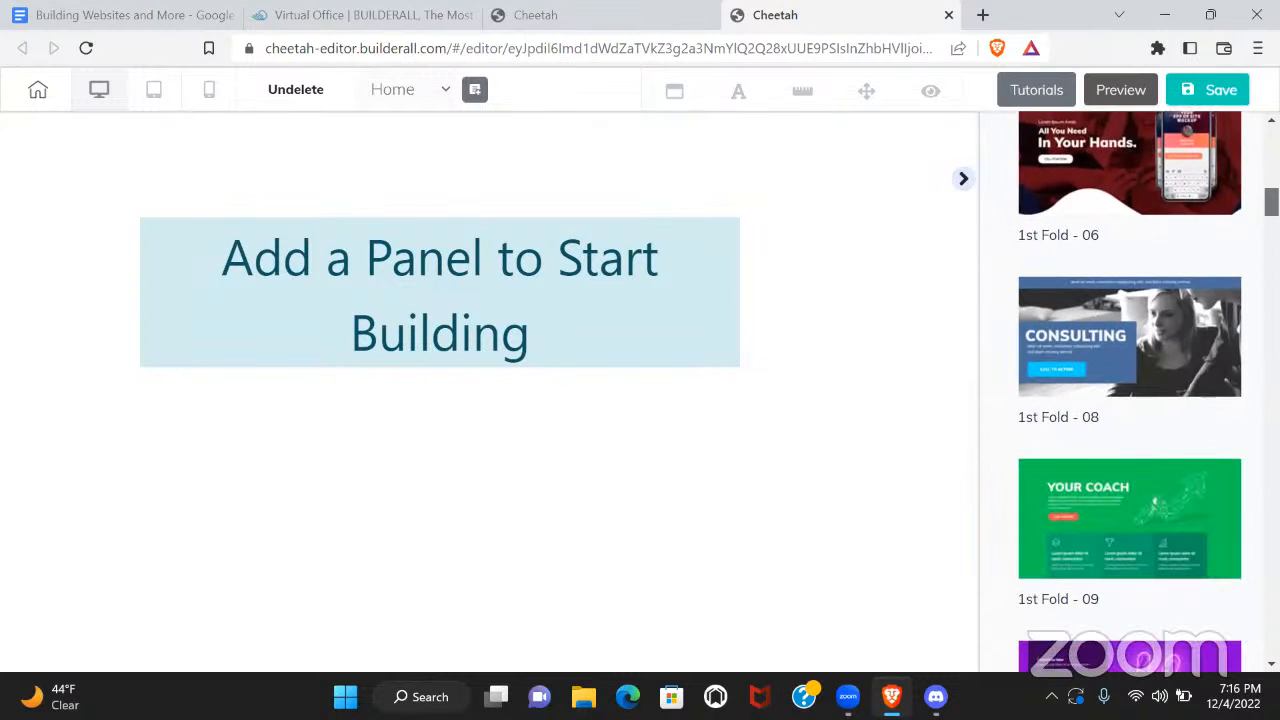
scroll(1130, 390, down, 7)
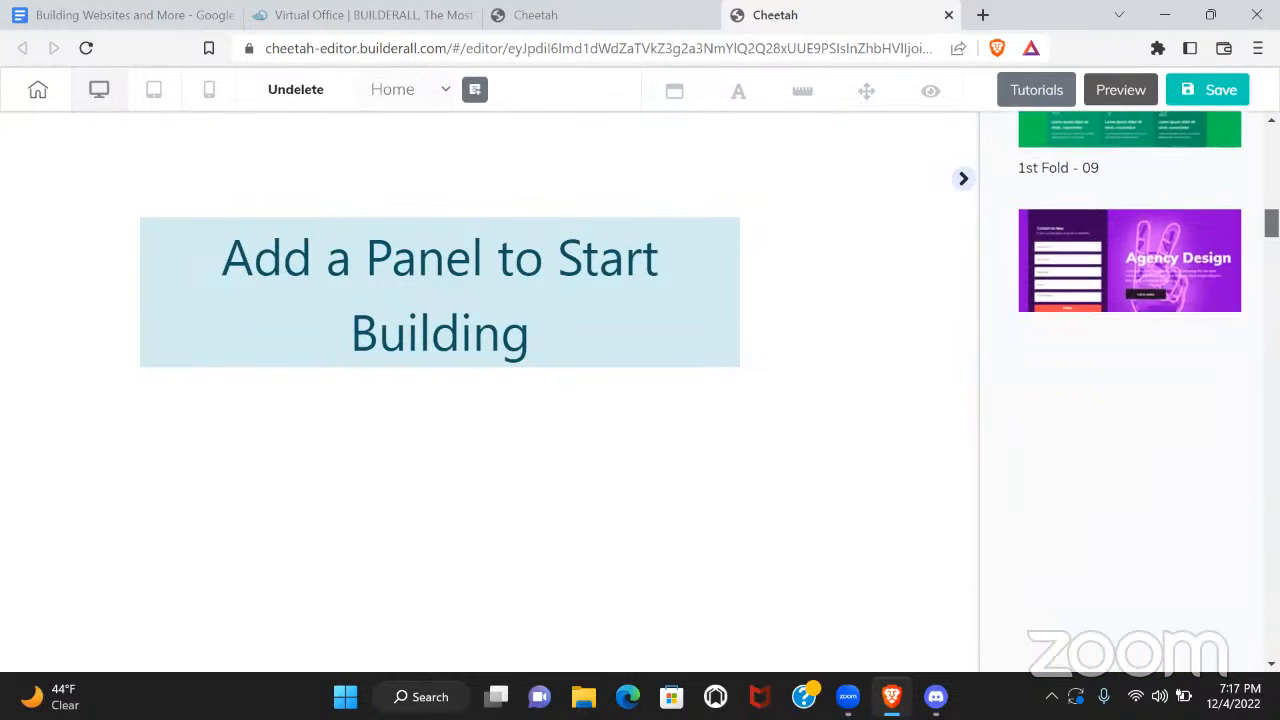
scroll(1130, 390, down, 1)
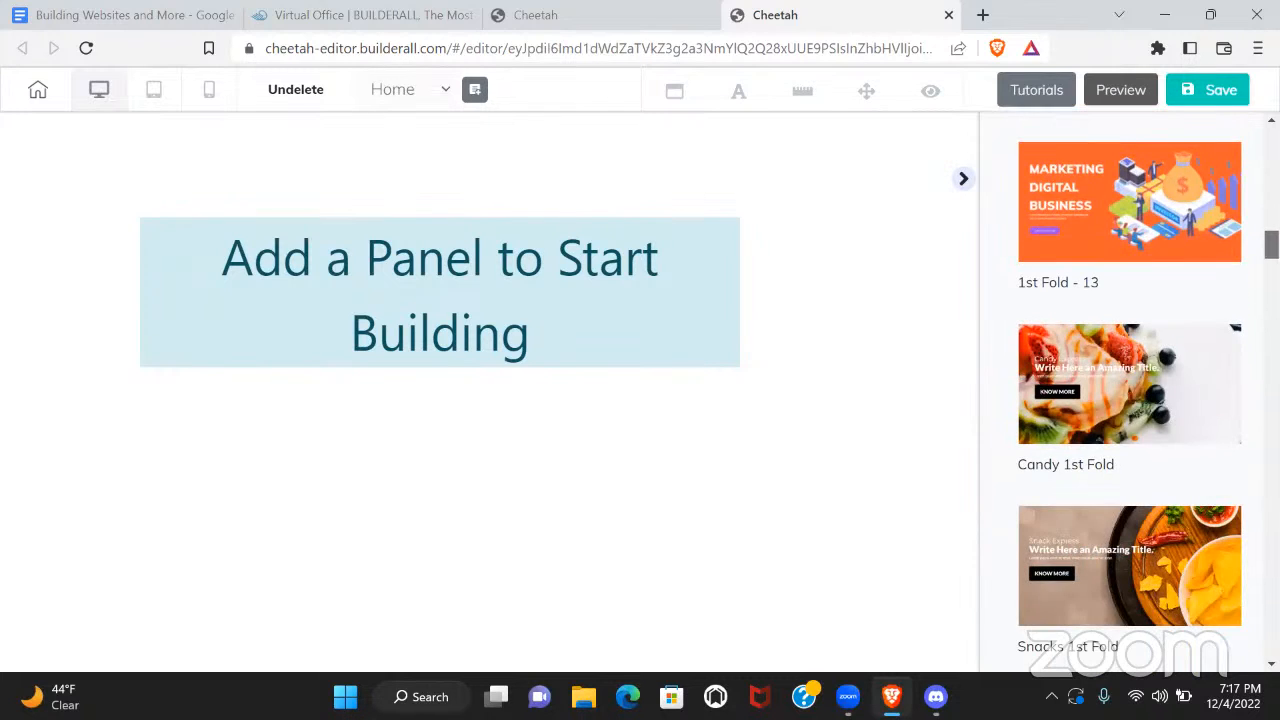
scroll(1130, 390, down, 6)
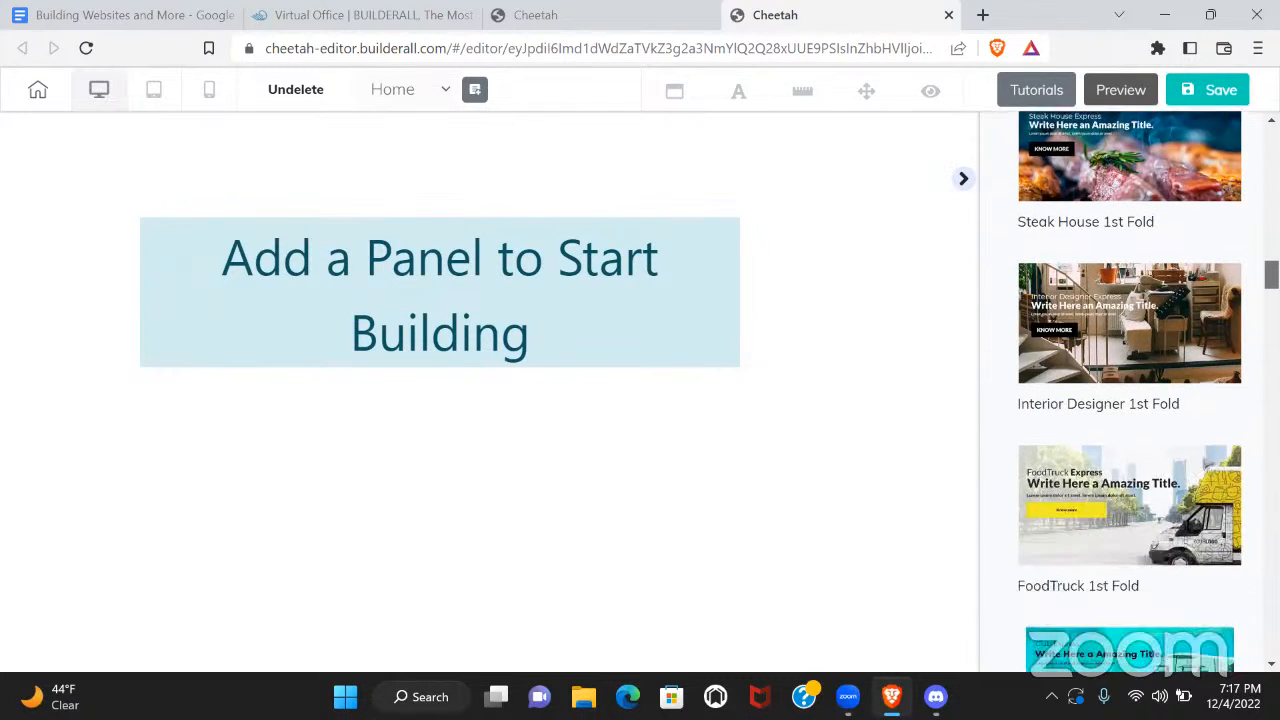
scroll(1130, 390, down, 2)
scroll(1129, 390, down, 6)
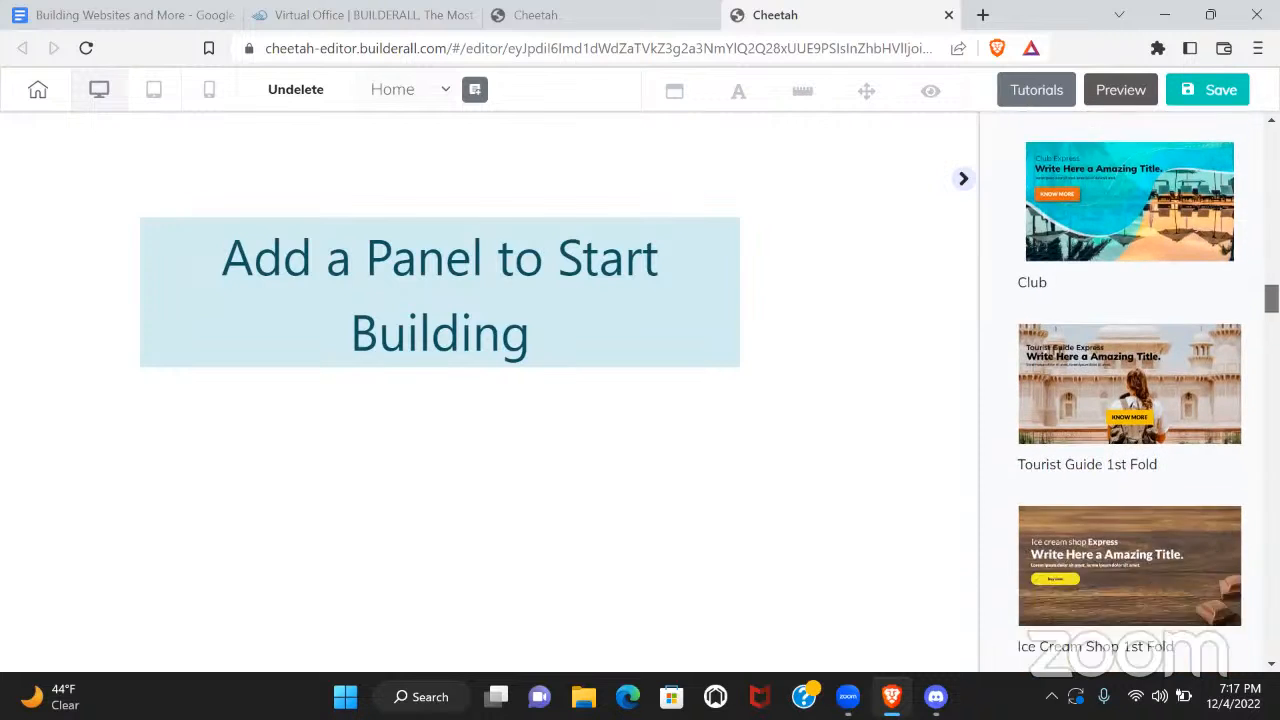
scroll(1129, 390, down, 3)
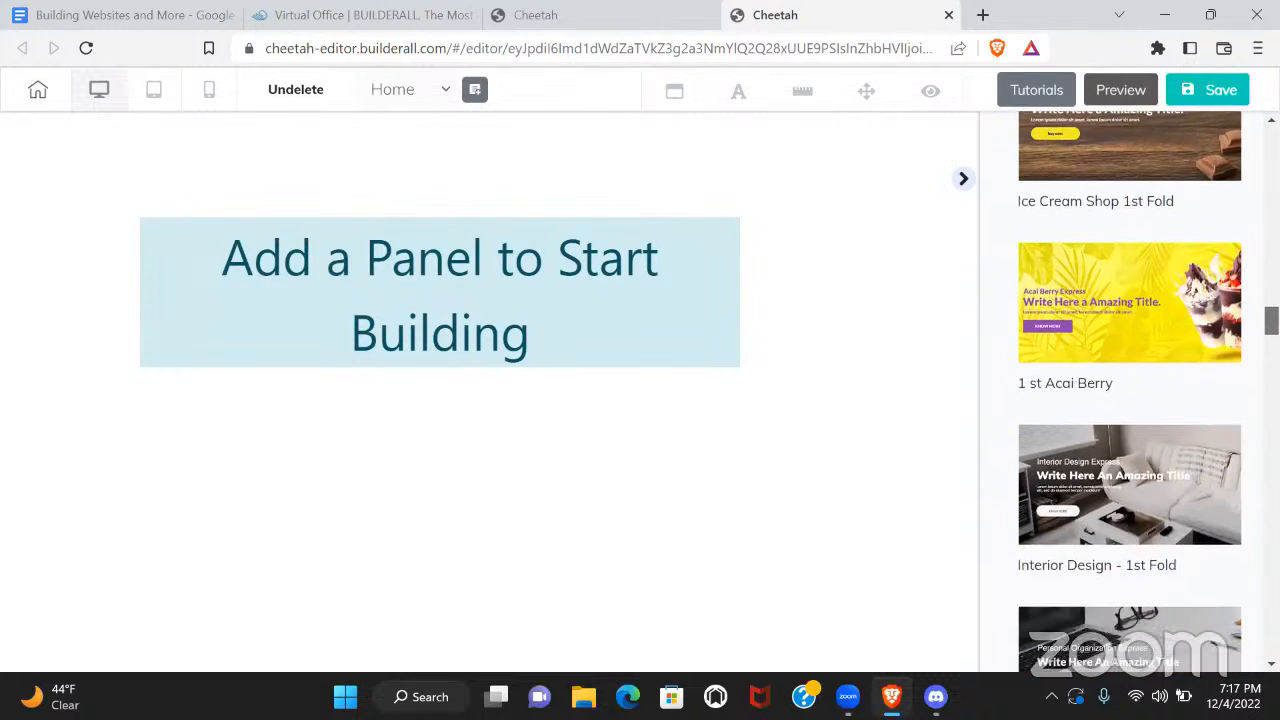
scroll(1129, 390, down, 3)
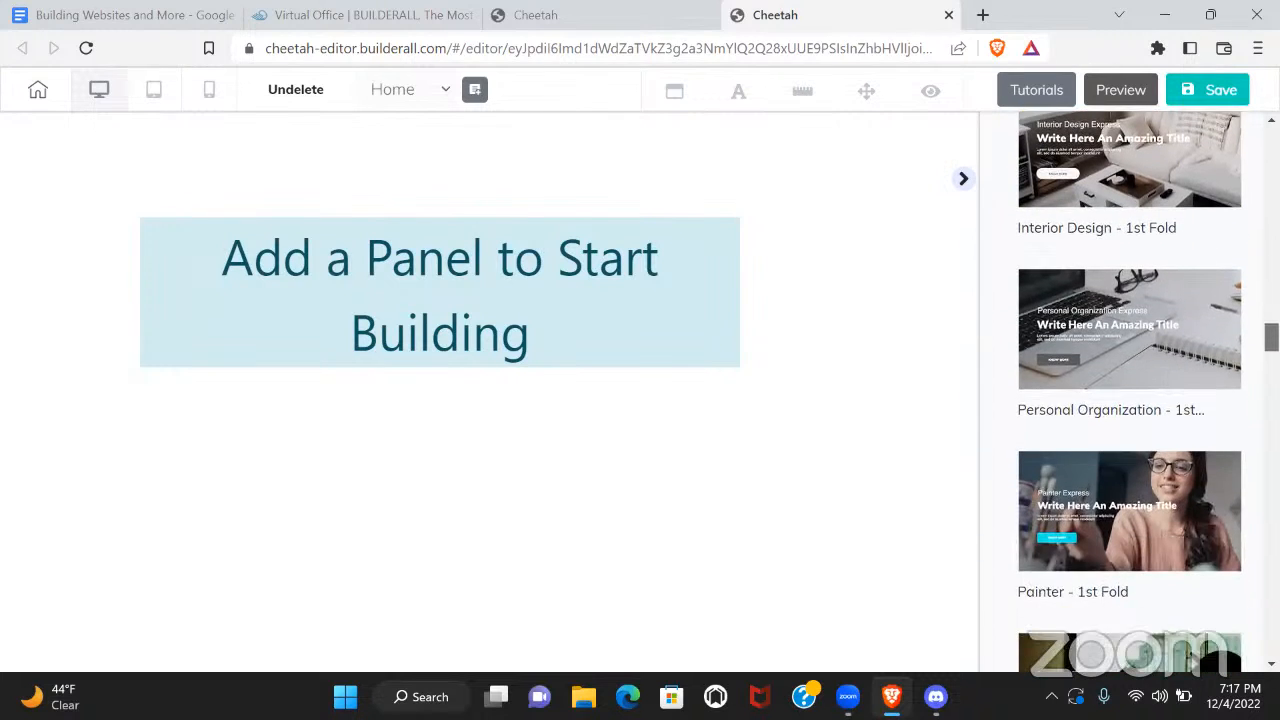
scroll(1160, 280, up, 3)
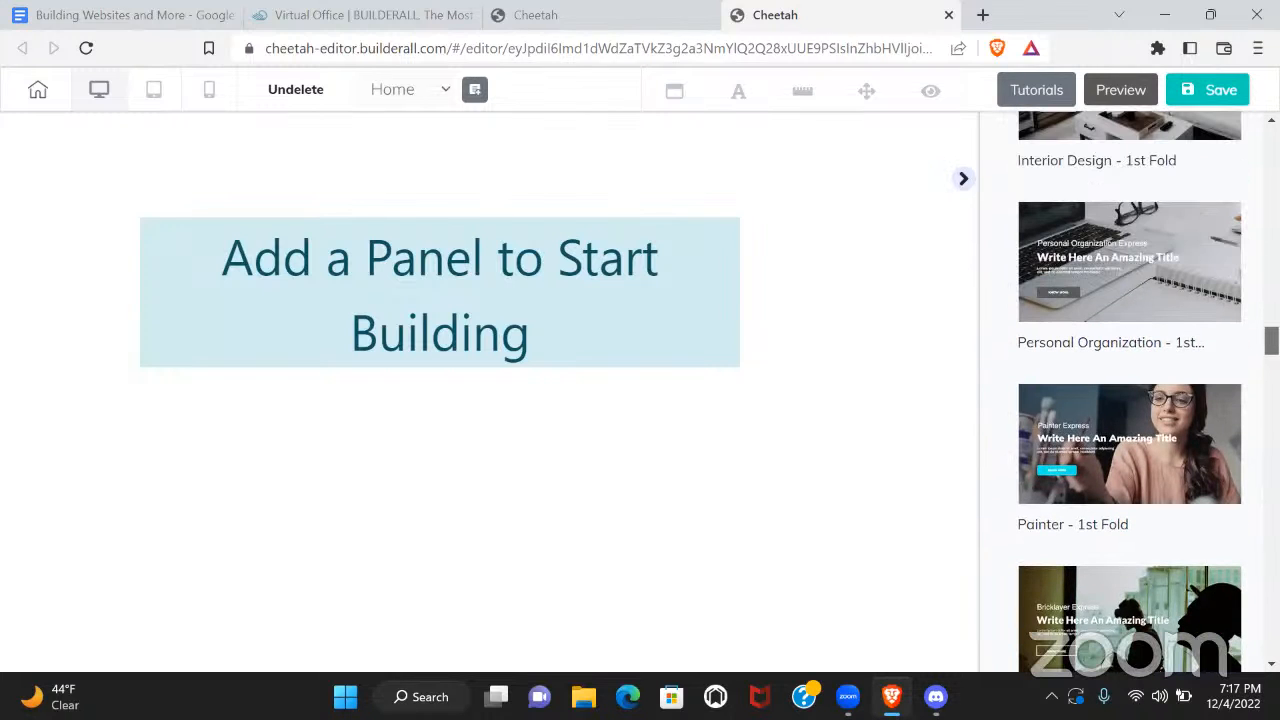
click(1163, 258)
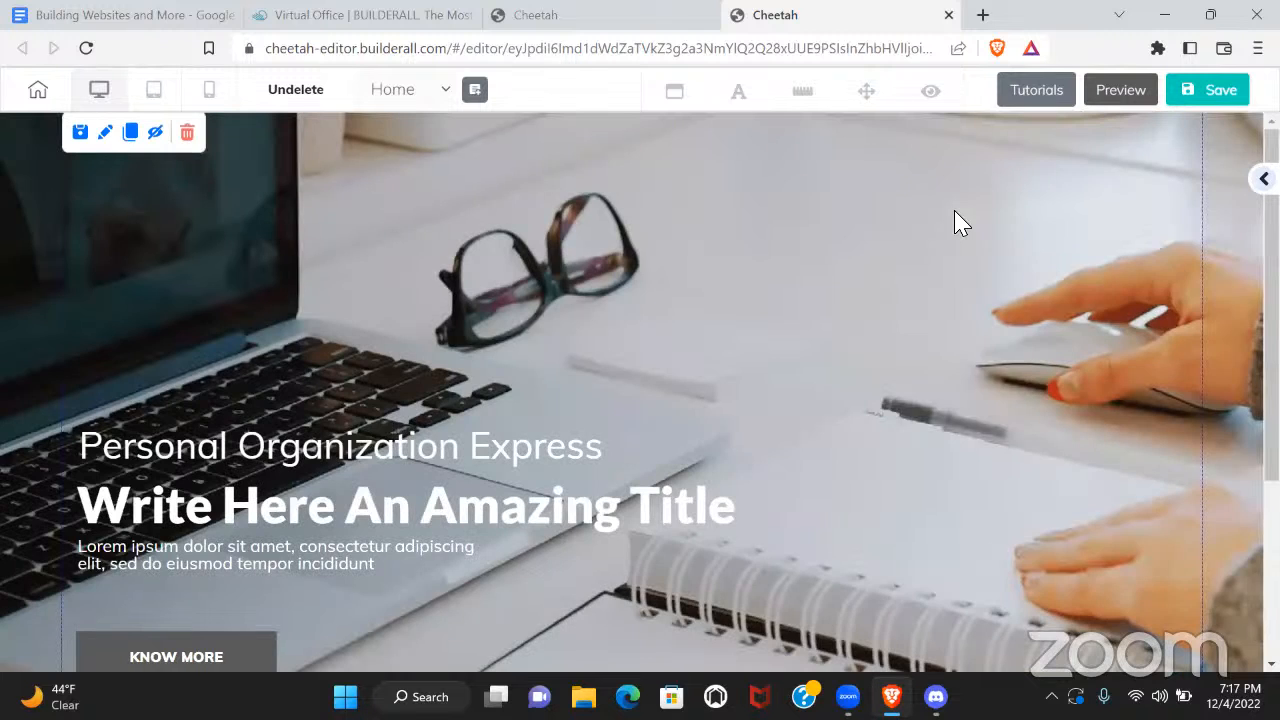
Open the "Write Here An Amazing Title" heading for text editing, review its formatting options and leave the text unchanged
scroll(640, 392, down, 3)
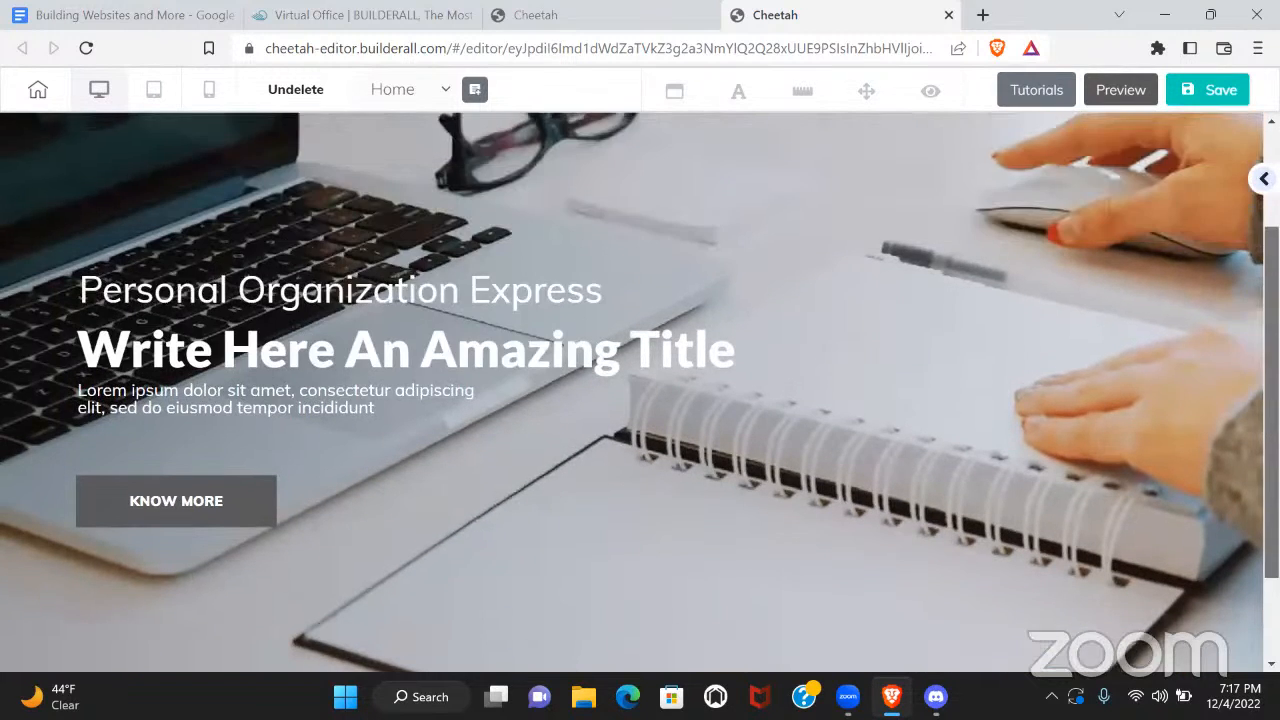
scroll(1226, 195, up, 3)
scroll(1056, 300, down, 1)
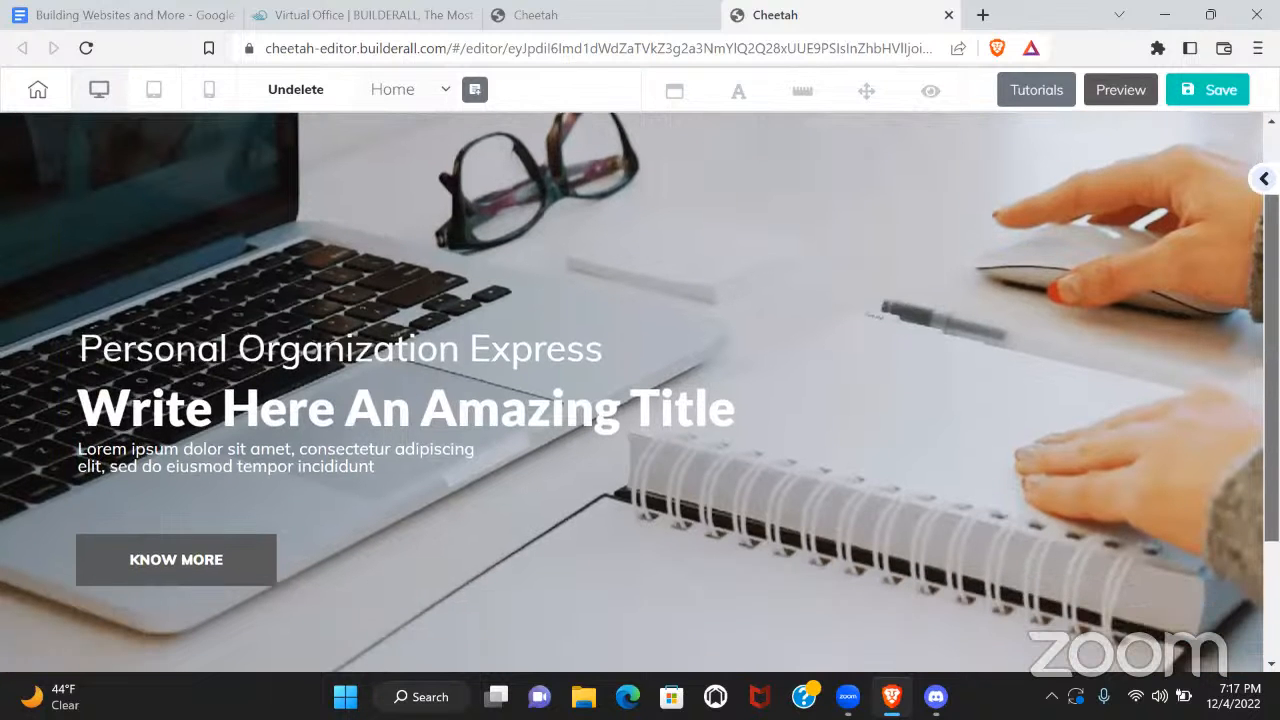
click(417, 352)
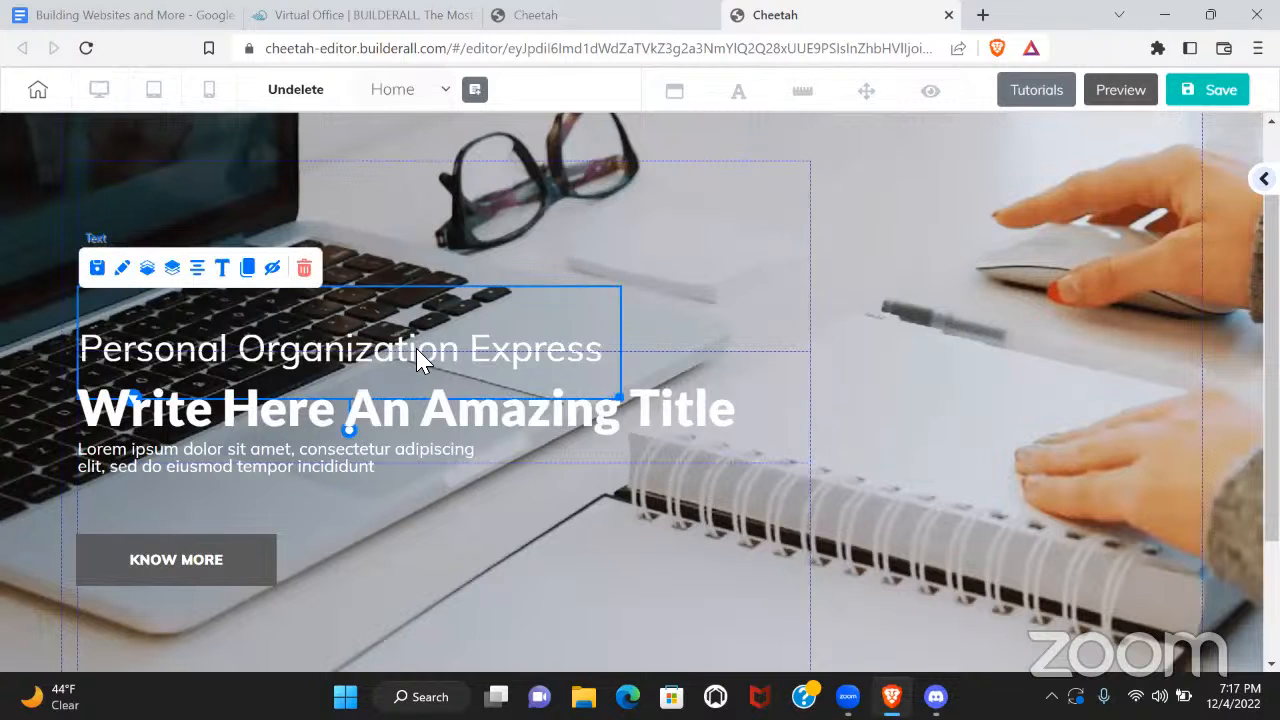
click(417, 352)
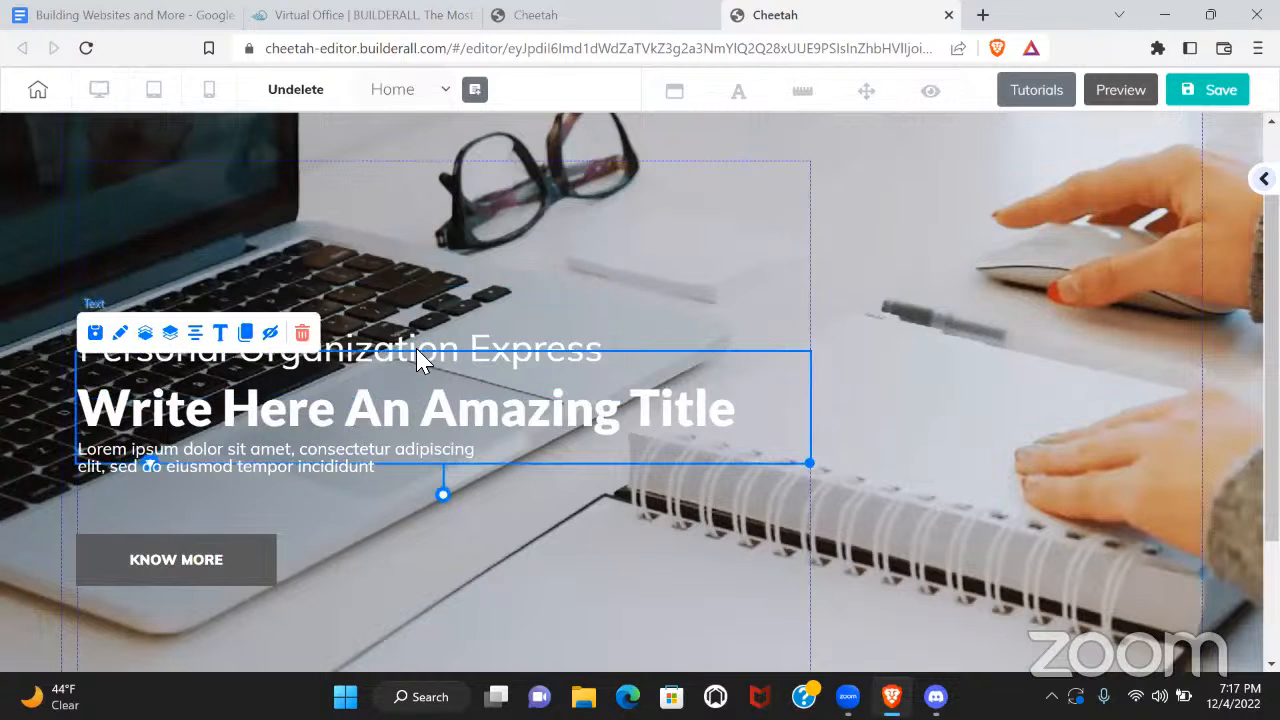
double_click(419, 409)
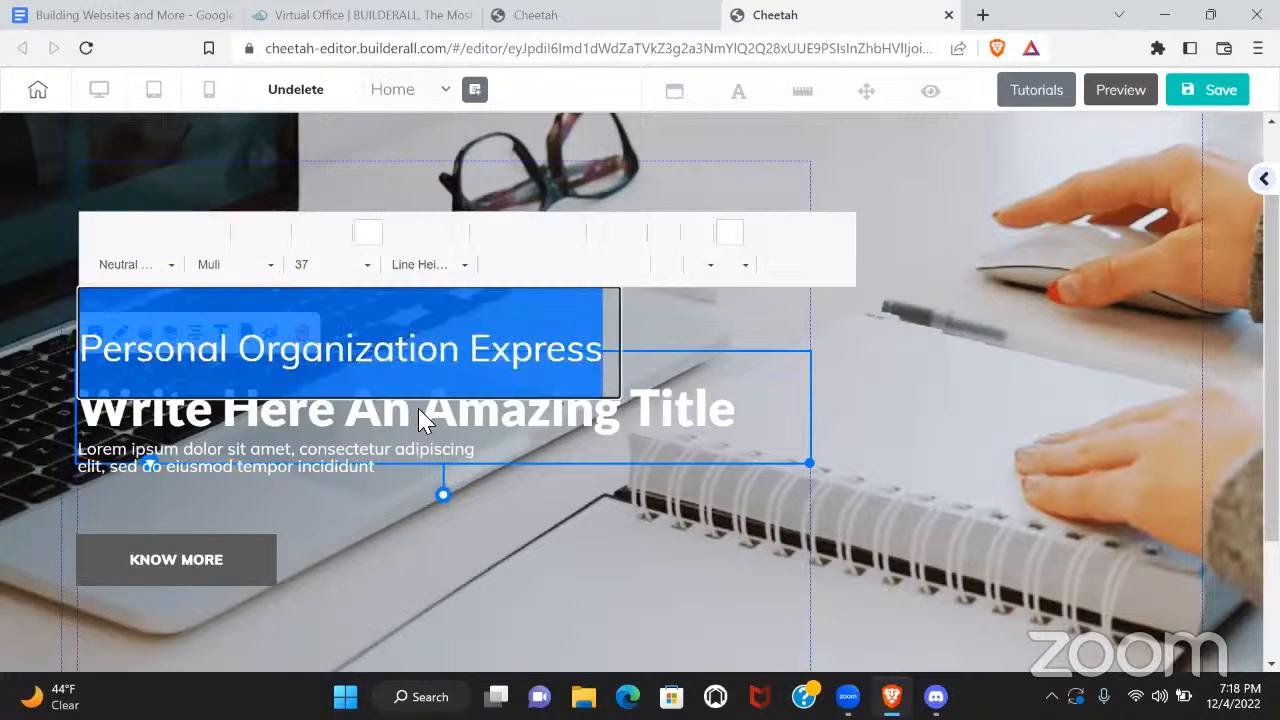
click(419, 409)
double_click(419, 409)
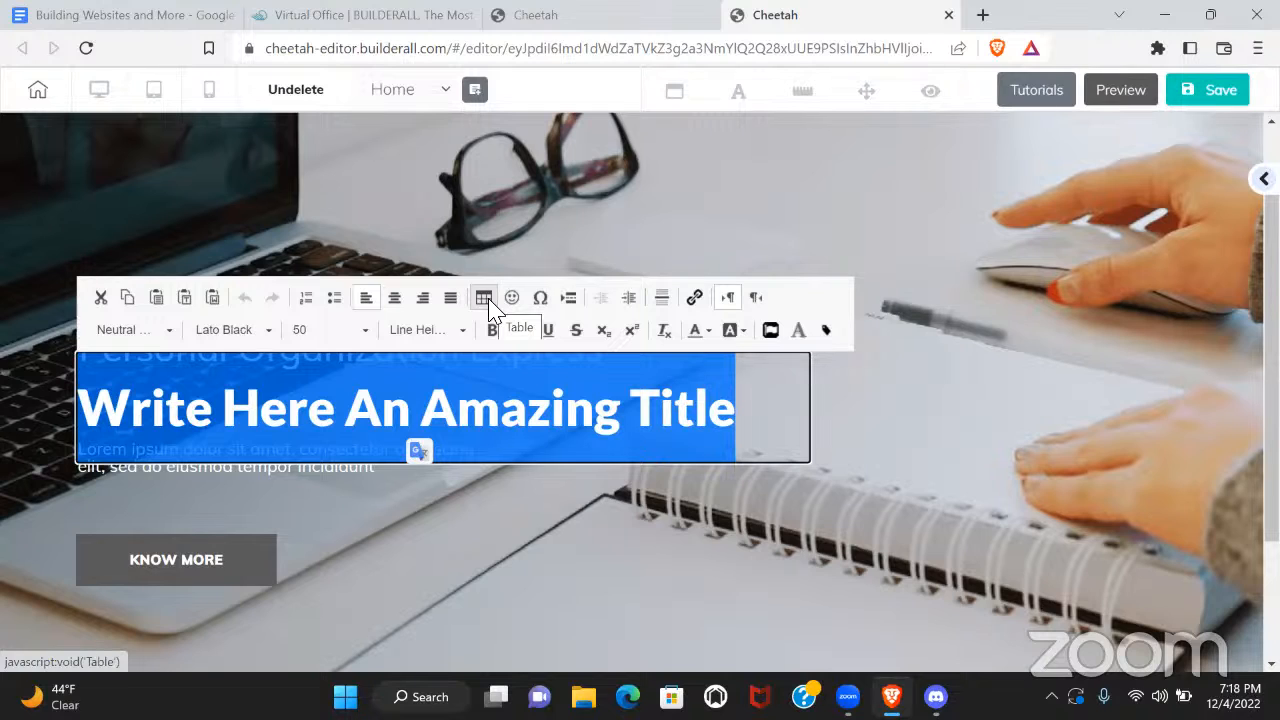
click(546, 556)
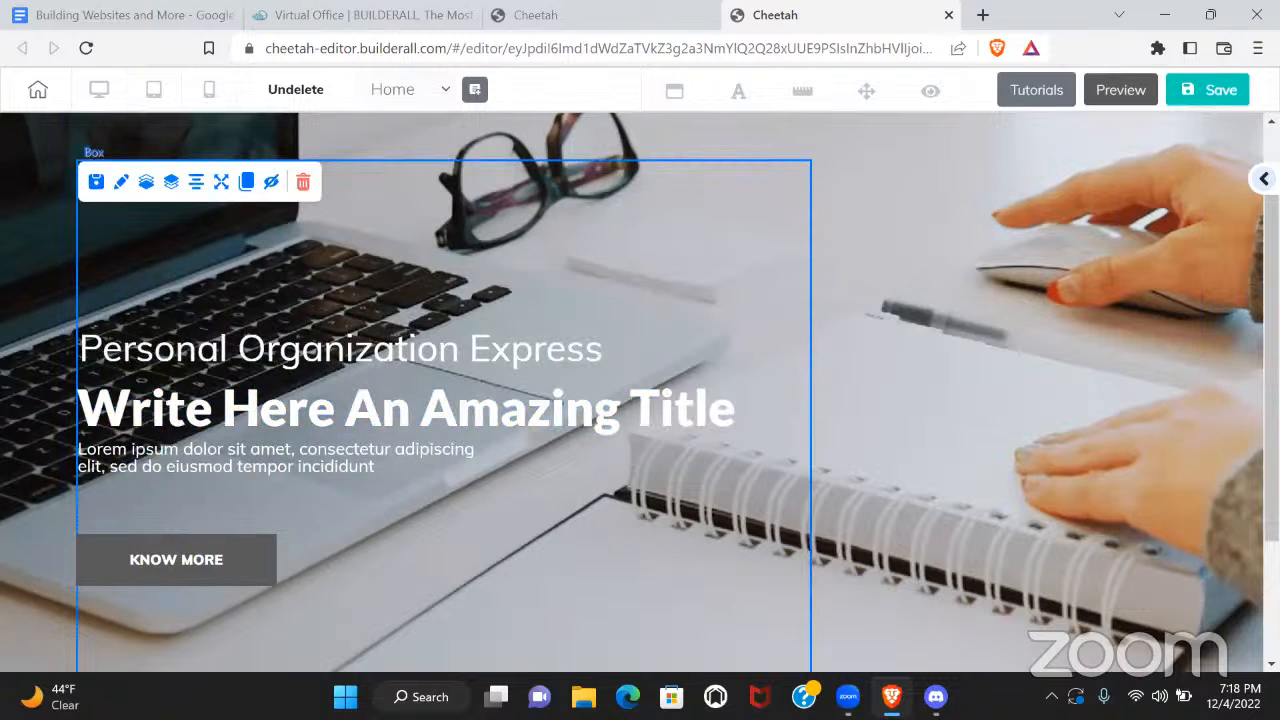
Look over the available elements and the panel categories that can be added to the Home page
click(1264, 179)
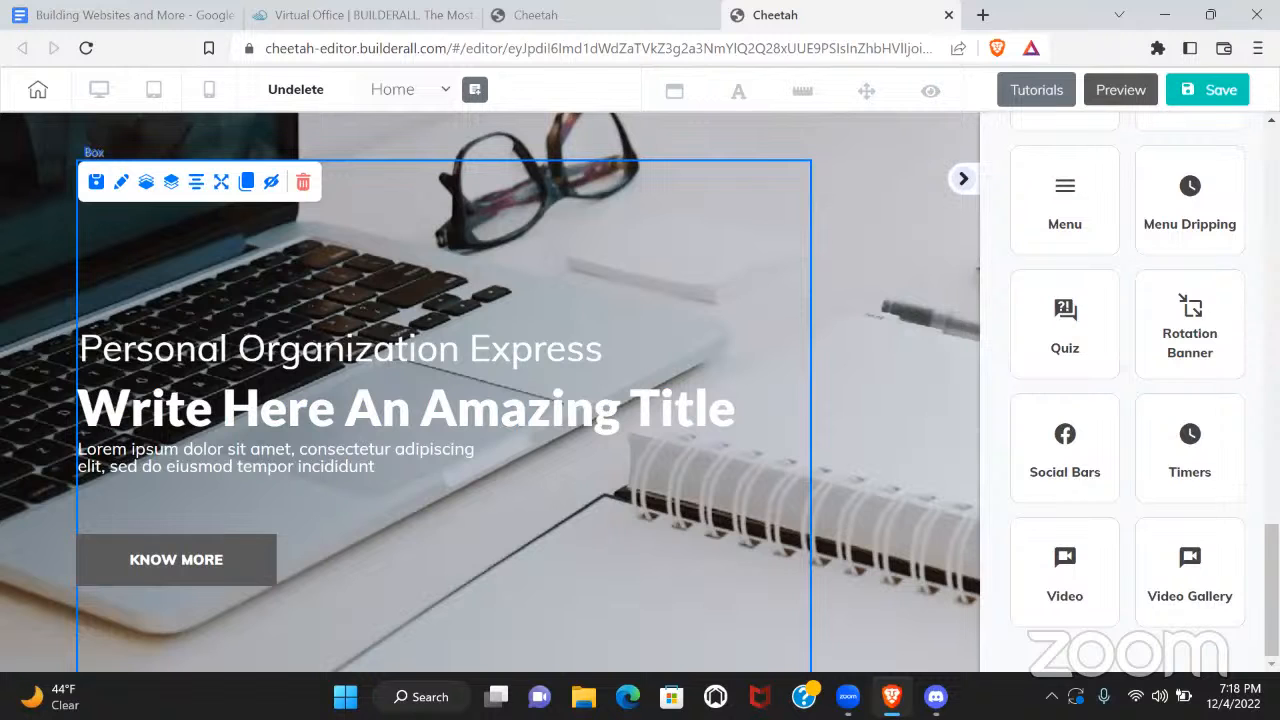
scroll(1128, 390, up, 5)
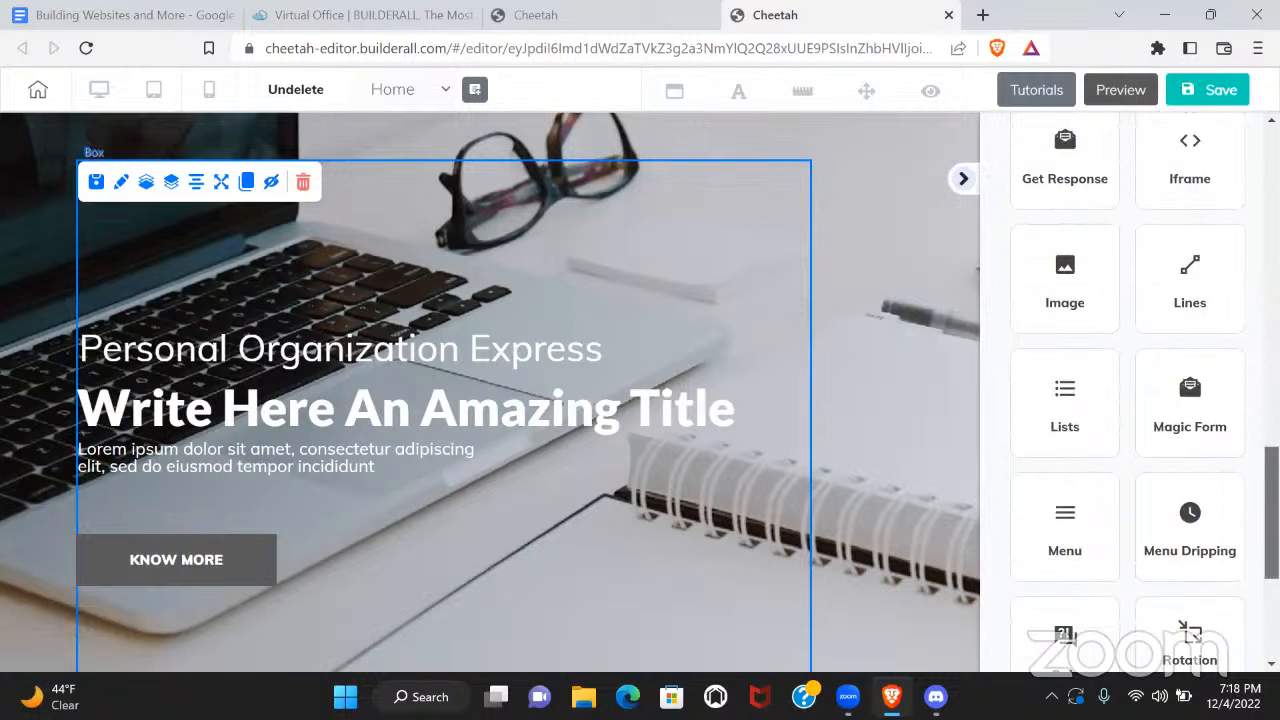
scroll(1128, 390, up, 6)
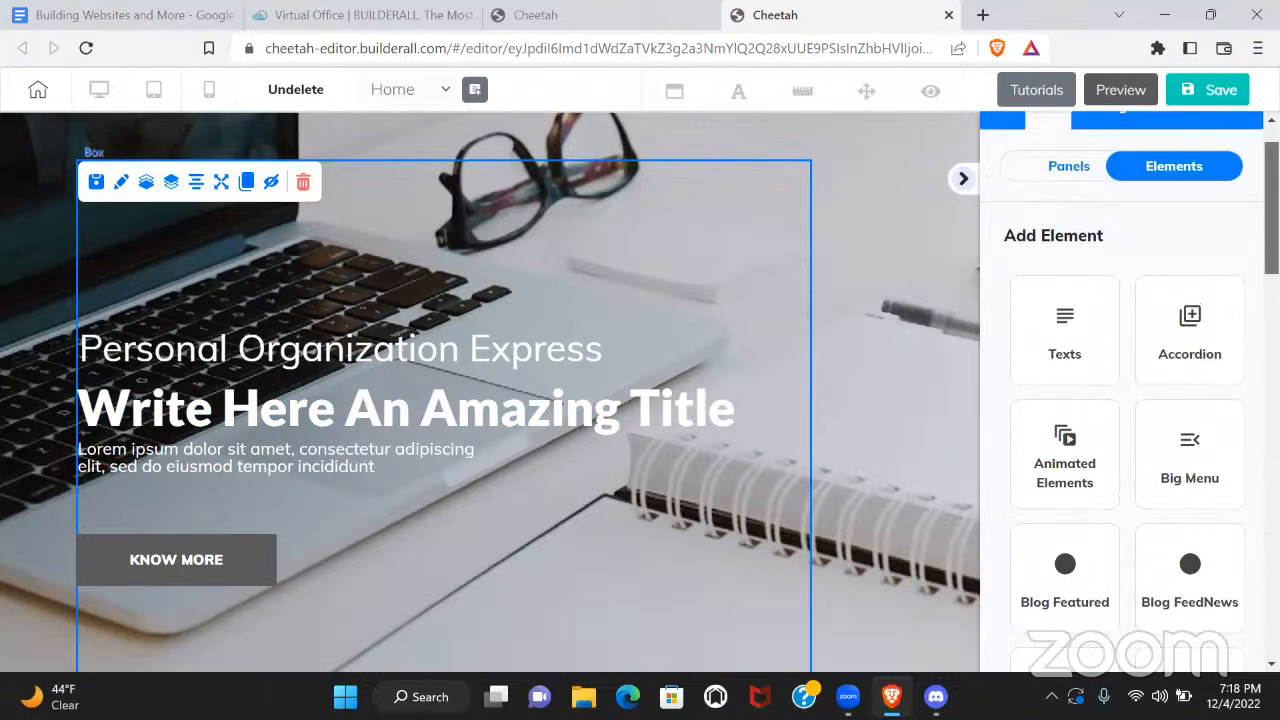
scroll(1074, 220, up, 1)
click(1057, 236)
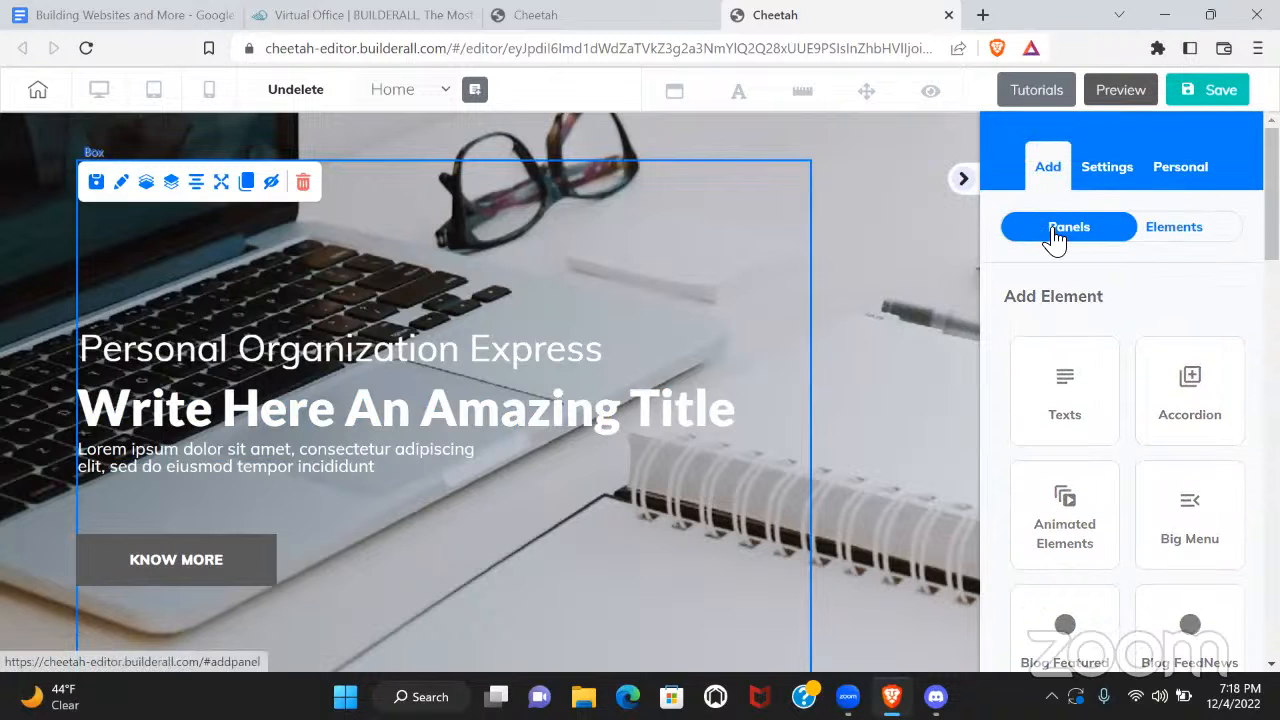
click(1020, 300)
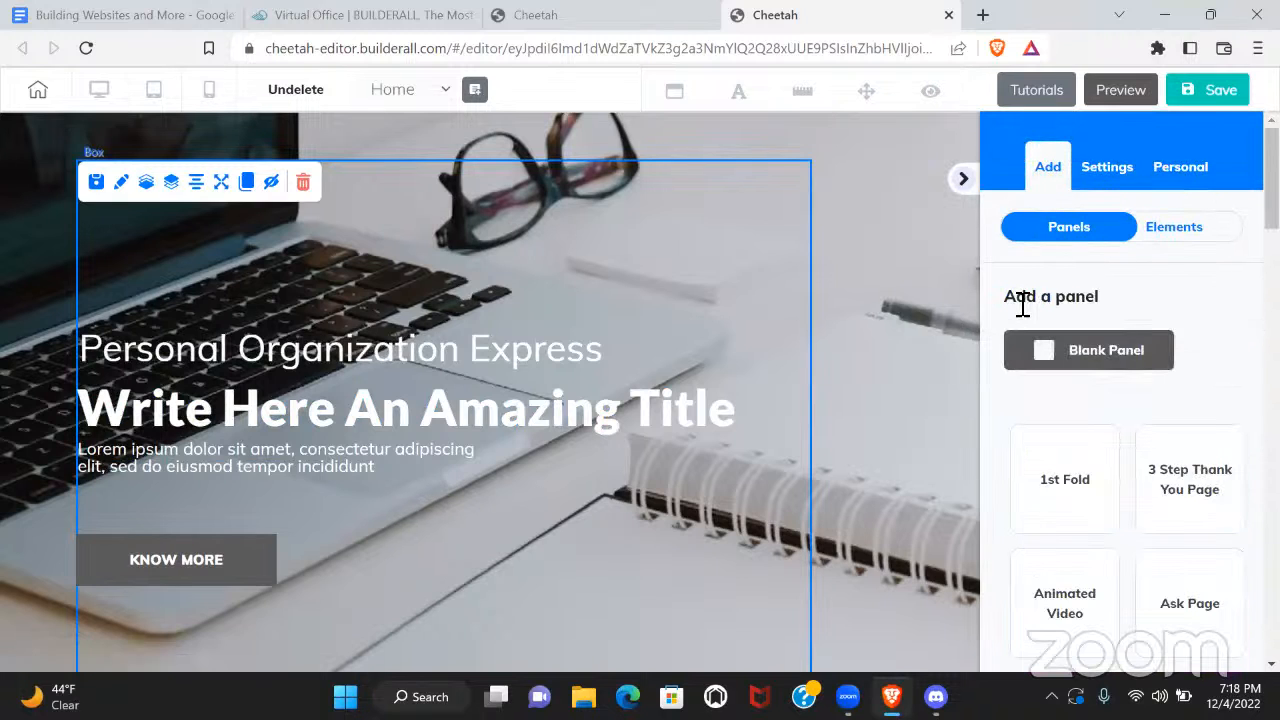
scroll(1128, 390, down, 3)
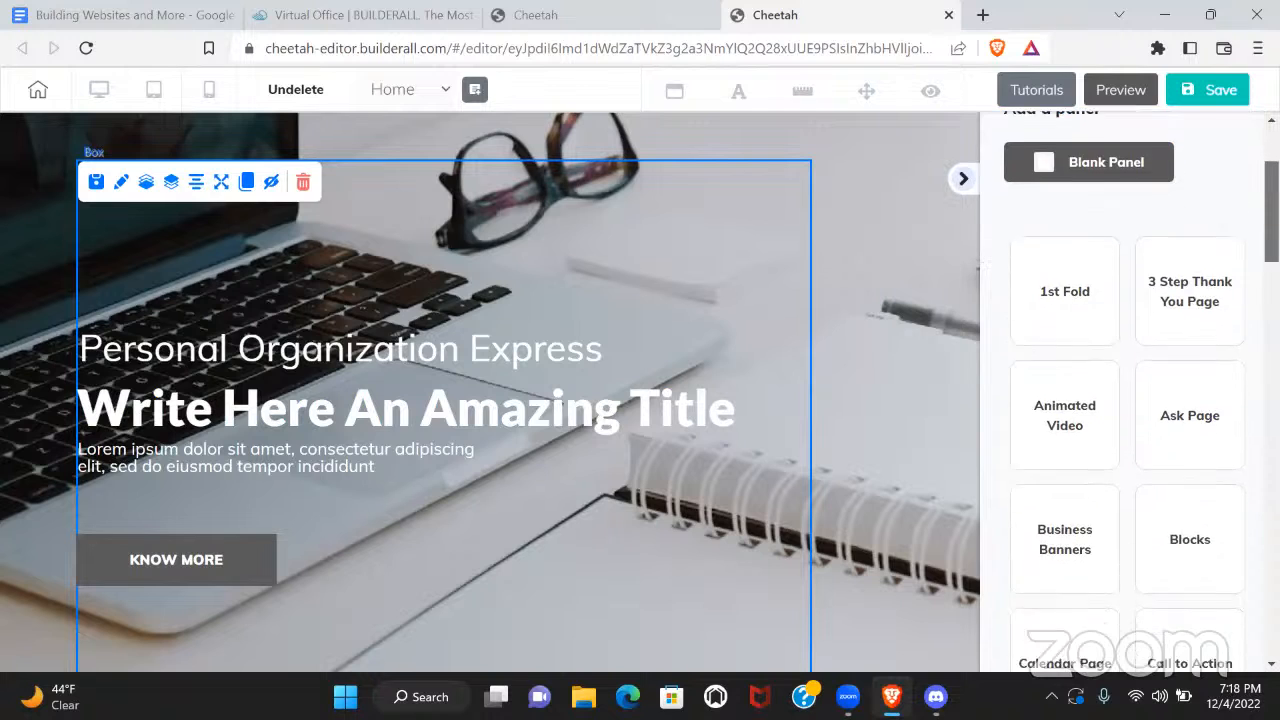
scroll(1128, 390, up, 1)
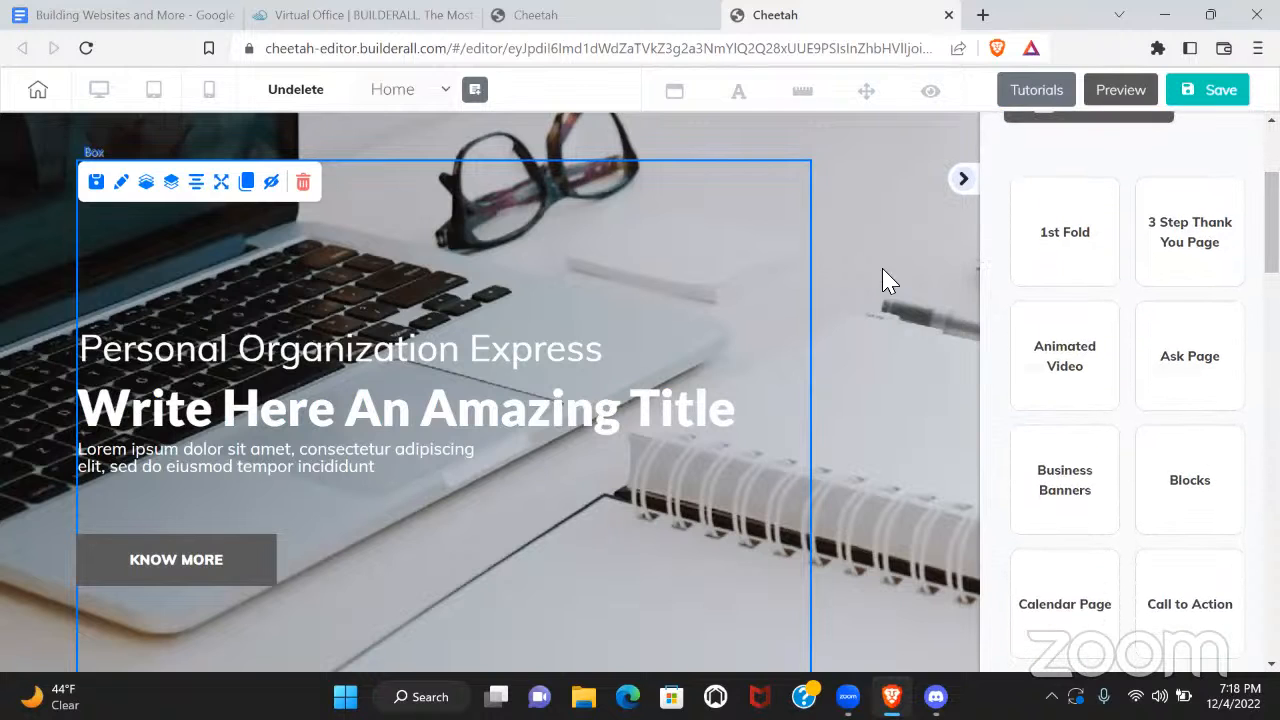
Select the "Write Here An Amazing Title" heading and bring back the ready-made panel categories for the Home page
click(422, 392)
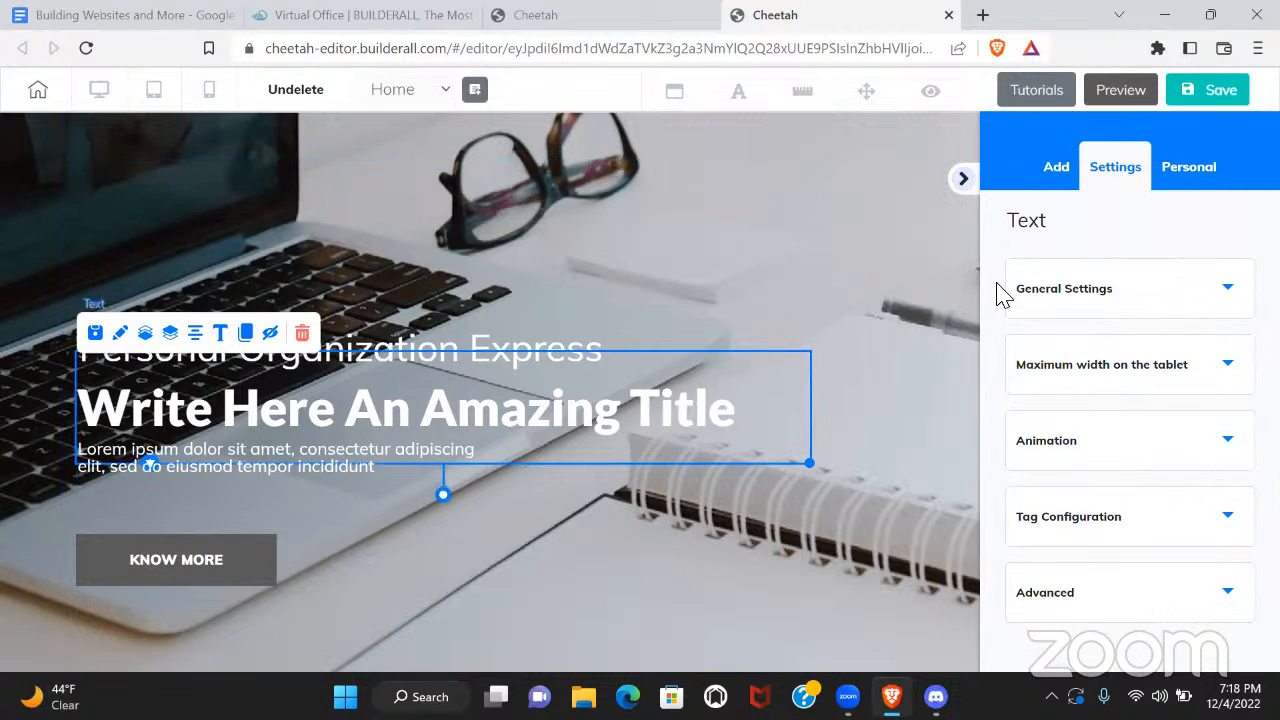
click(1034, 203)
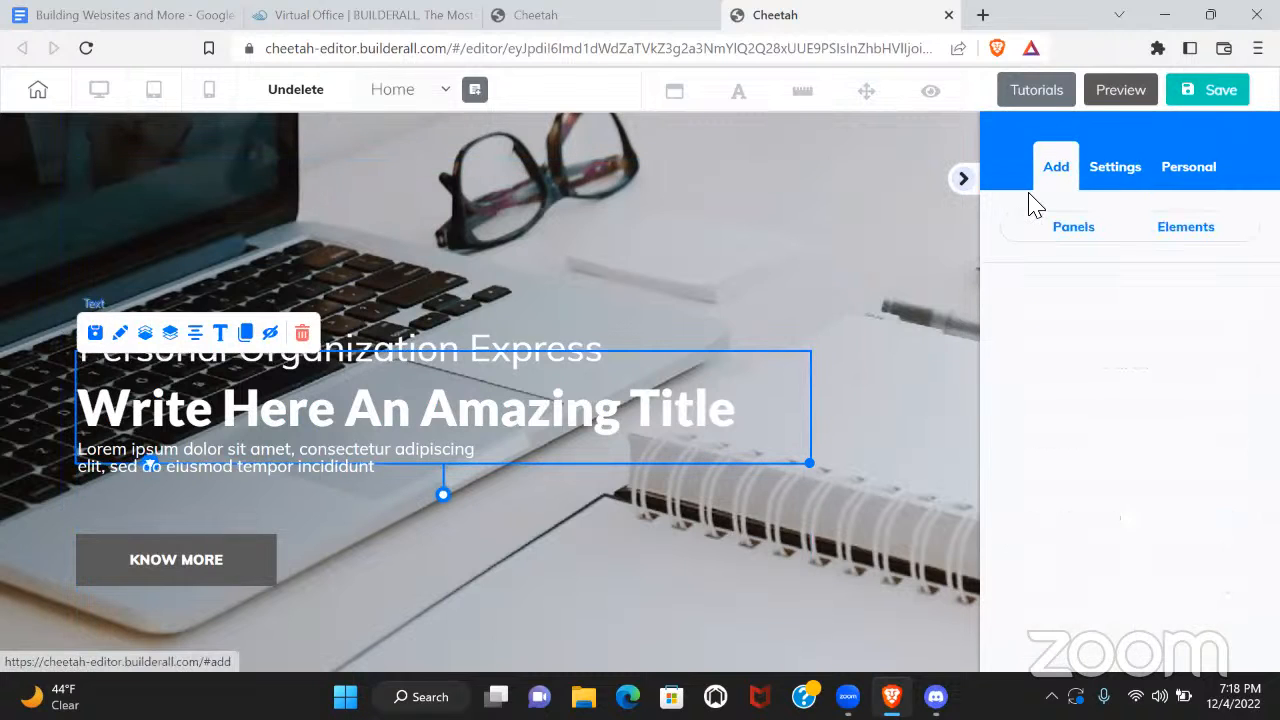
click(1067, 230)
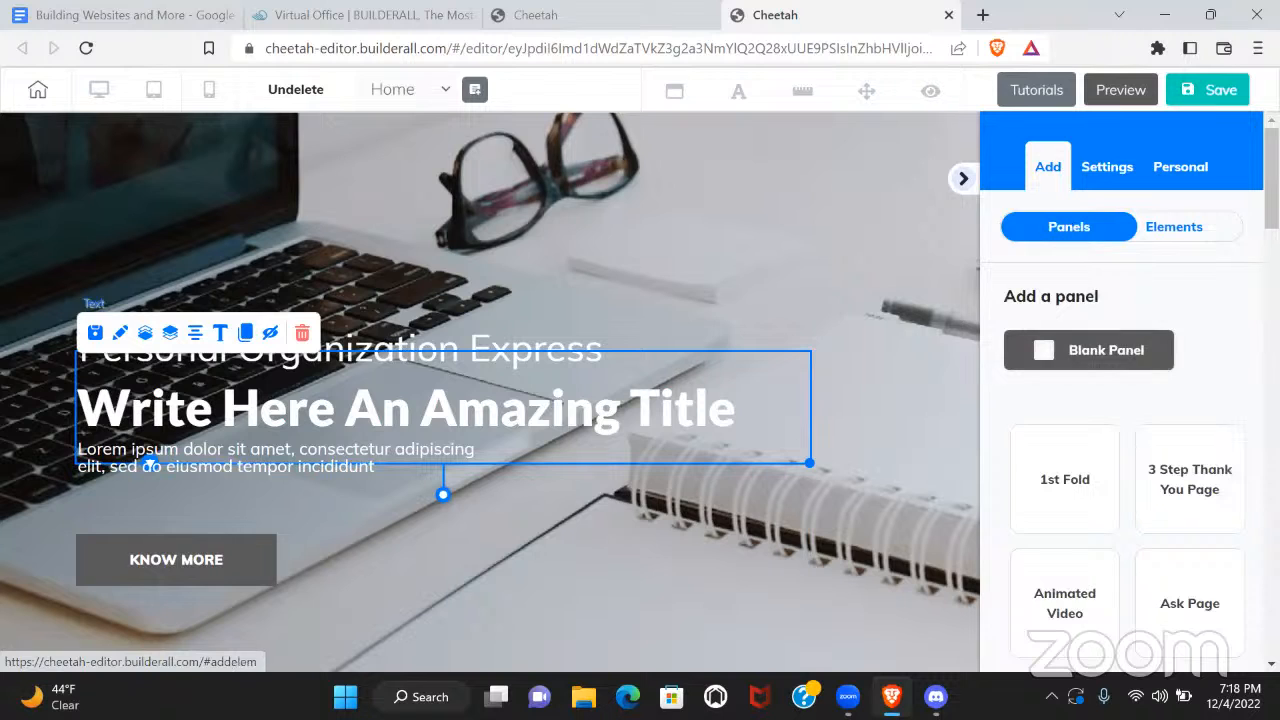
scroll(1128, 390, down, 5)
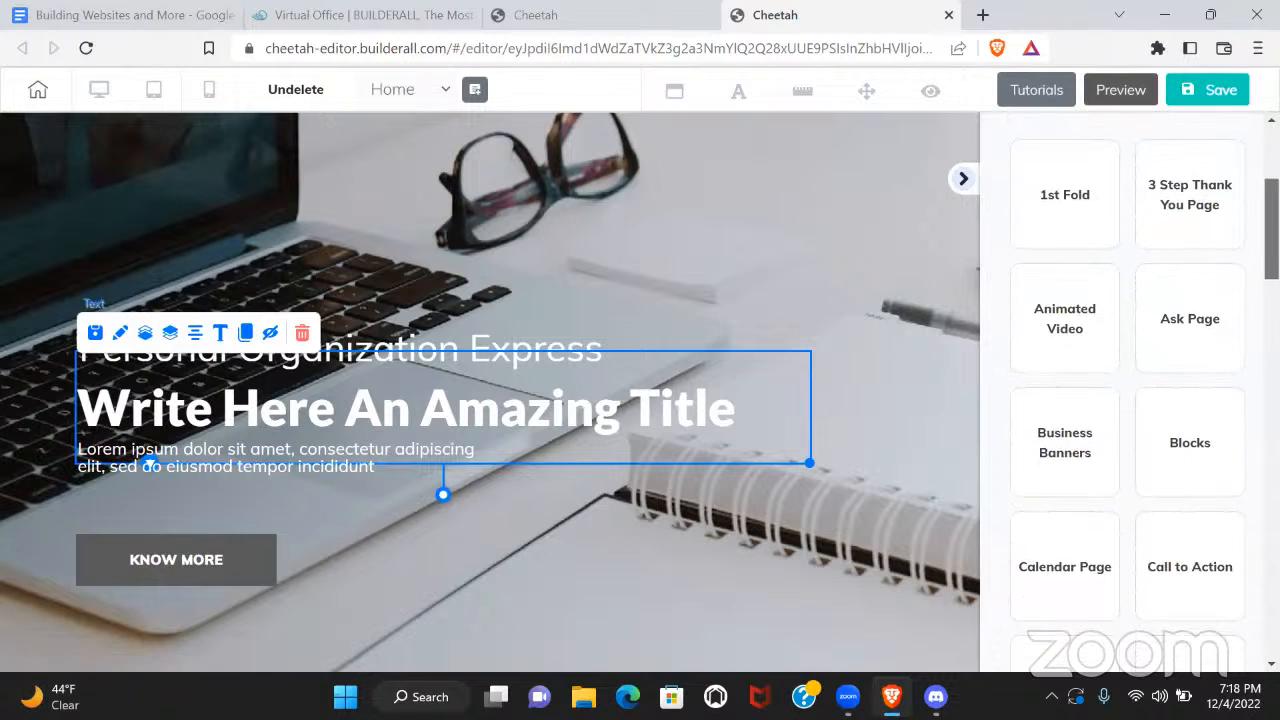
drag(1271, 245, 1271, 271)
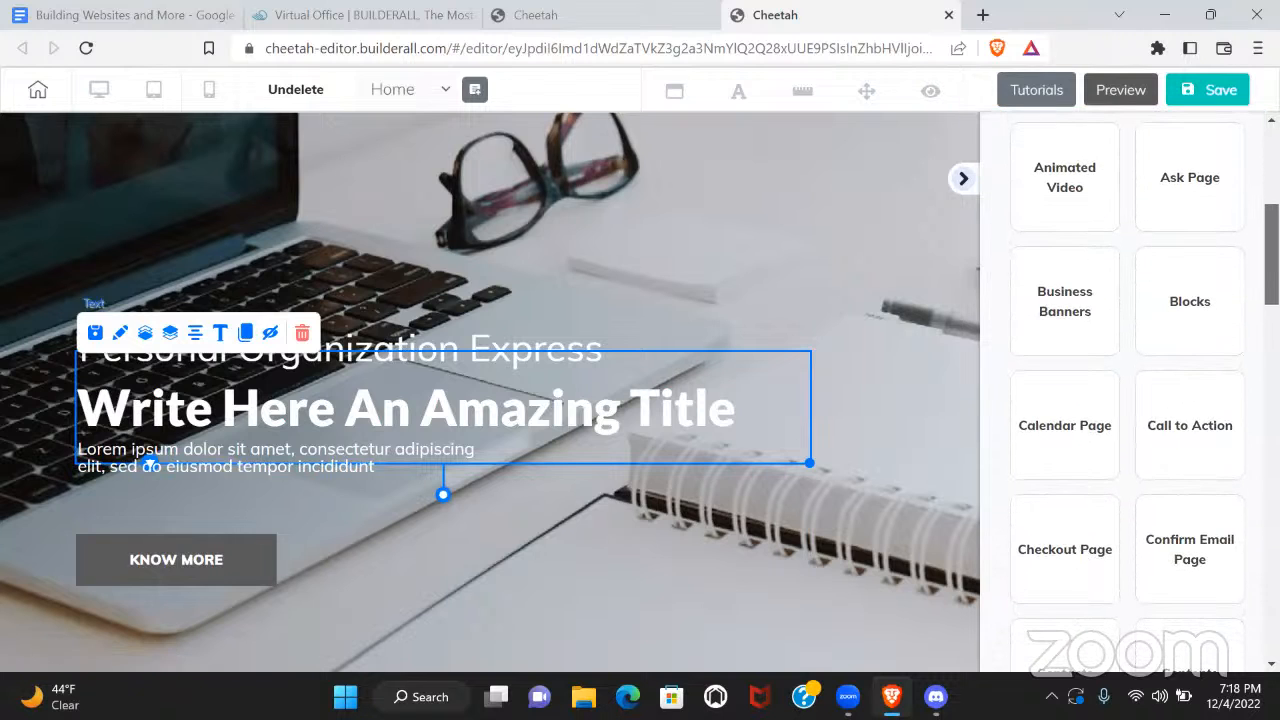
Try to open the Blocks panel category and go back to the list of panel categories
click(1190, 303)
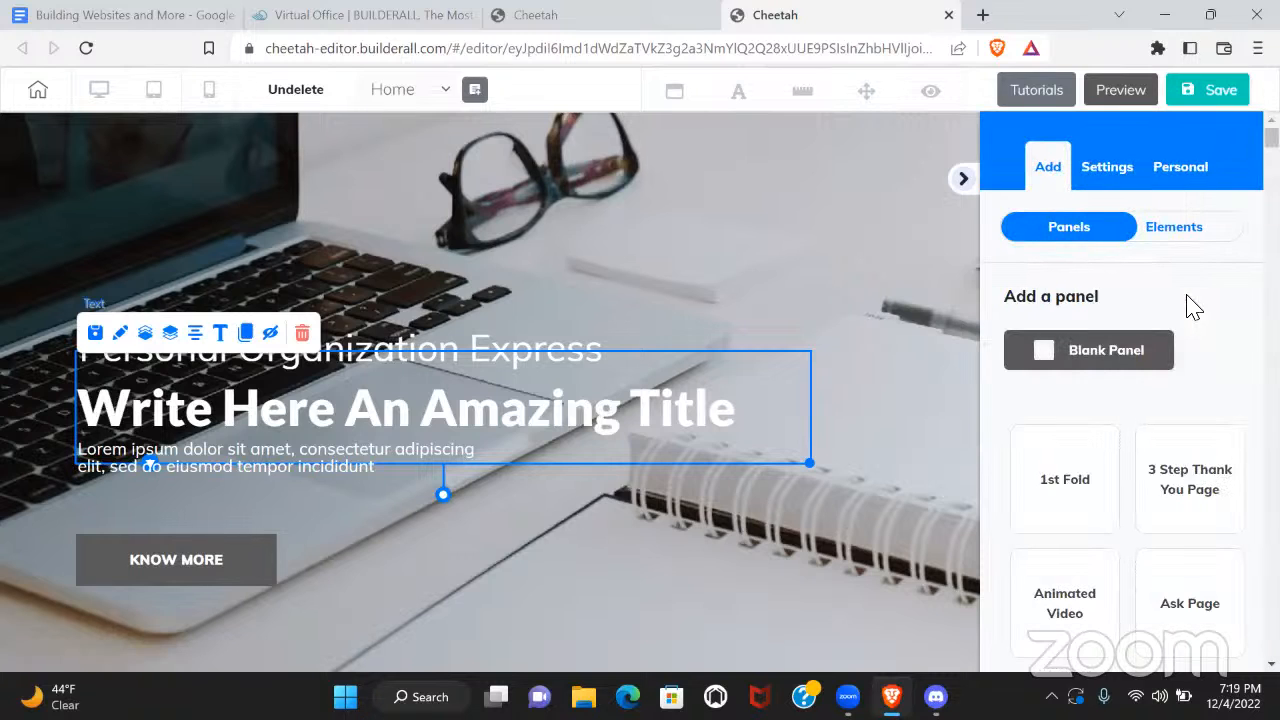
scroll(1128, 390, down, 5)
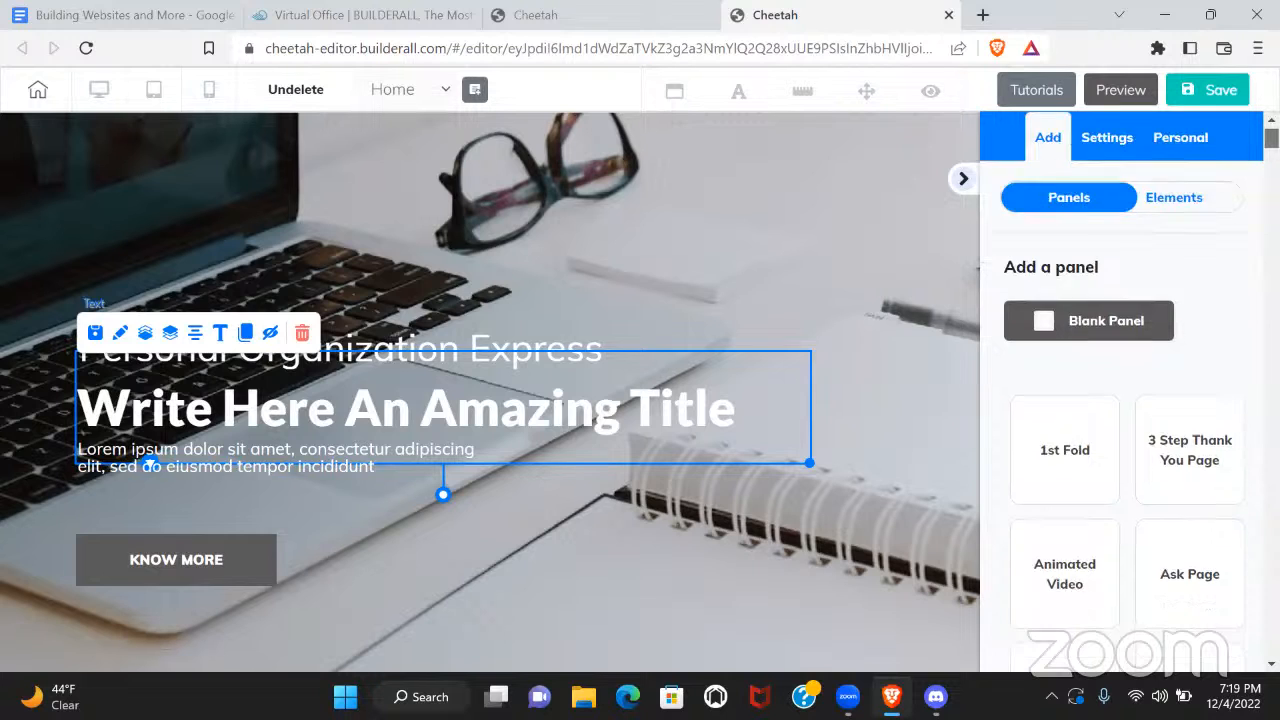
scroll(1190, 300, up, 2)
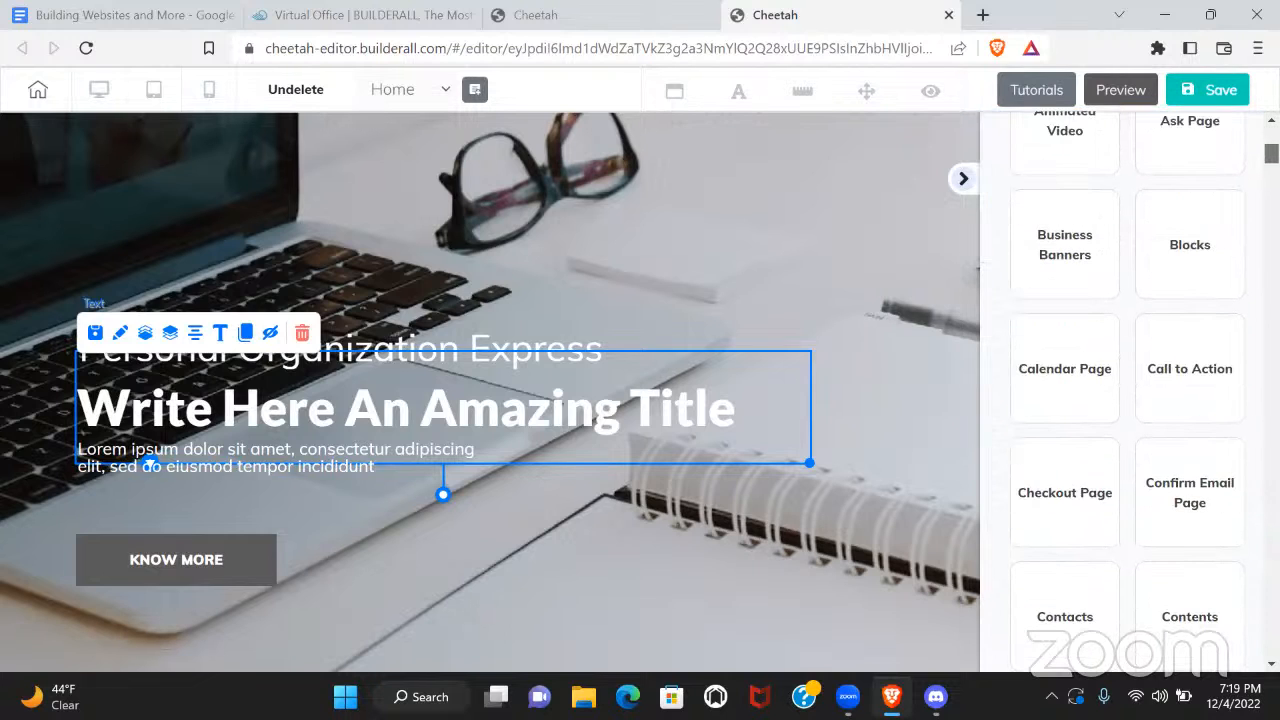
click(1213, 248)
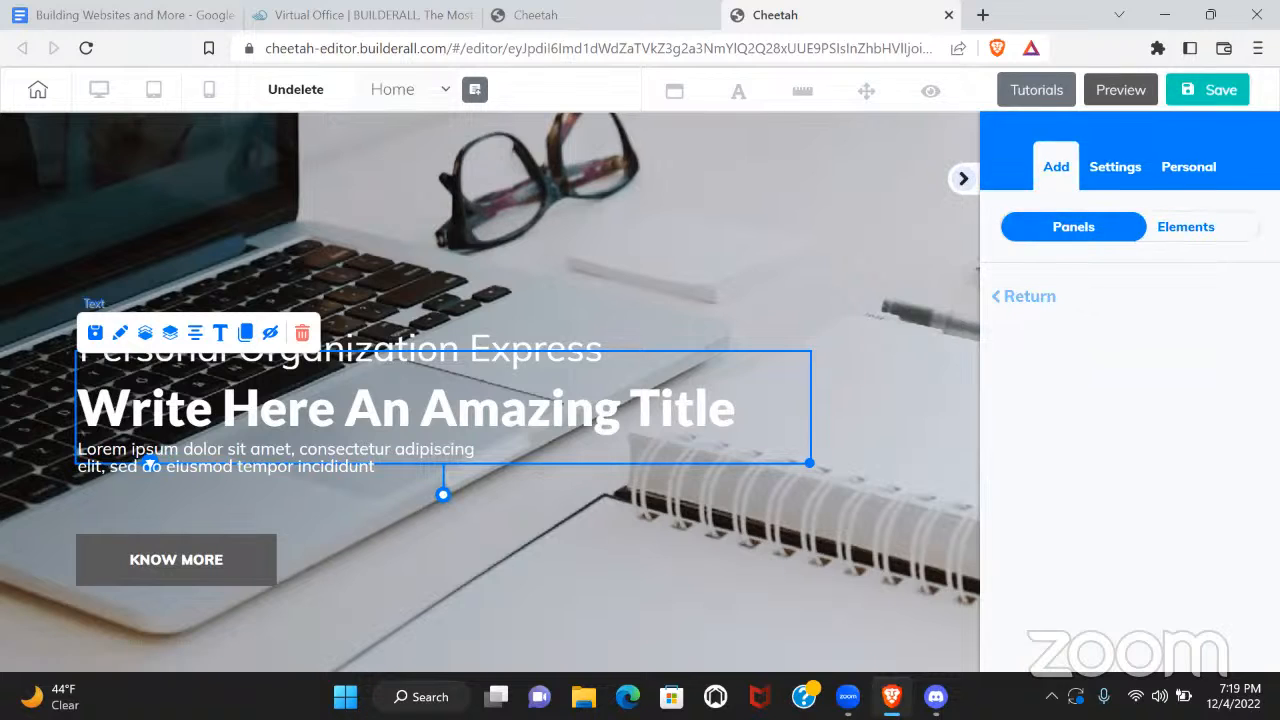
click(1038, 298)
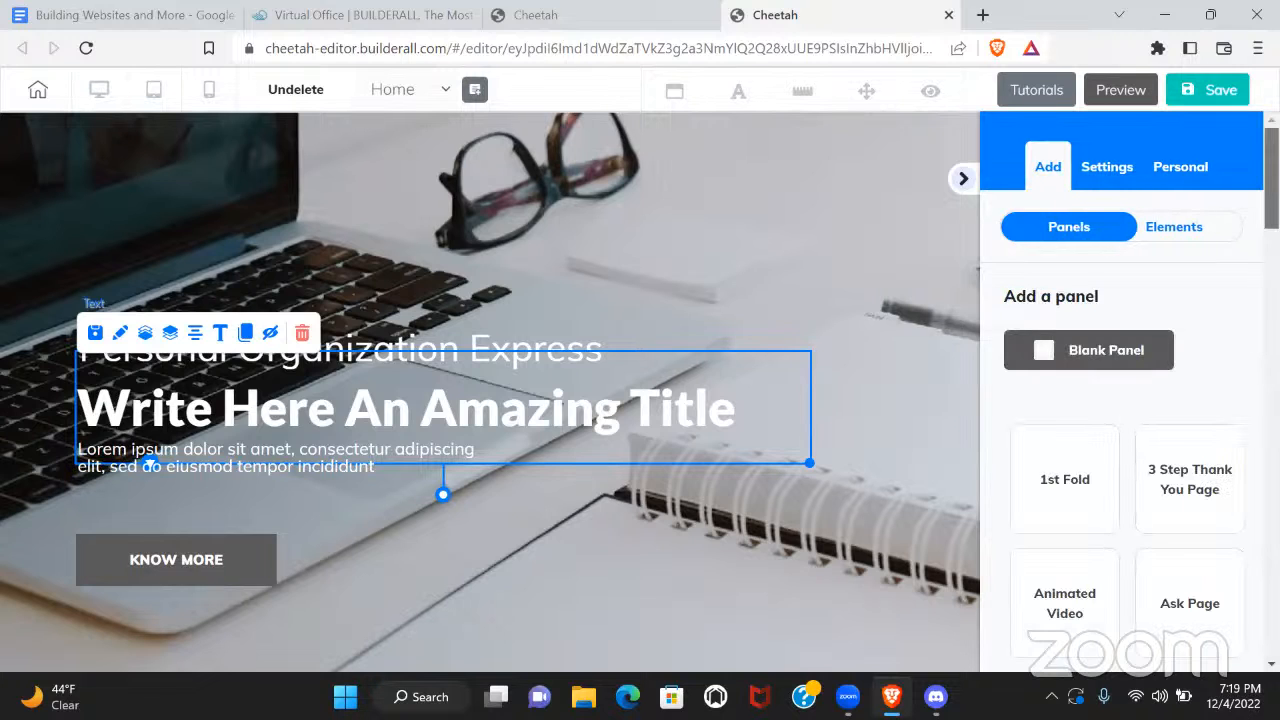
Examine the Full Block designs in the Blocks category, including lead magnets, bridge pages and webinar registrations, and return to the panel categories
scroll(1177, 277, down, 5)
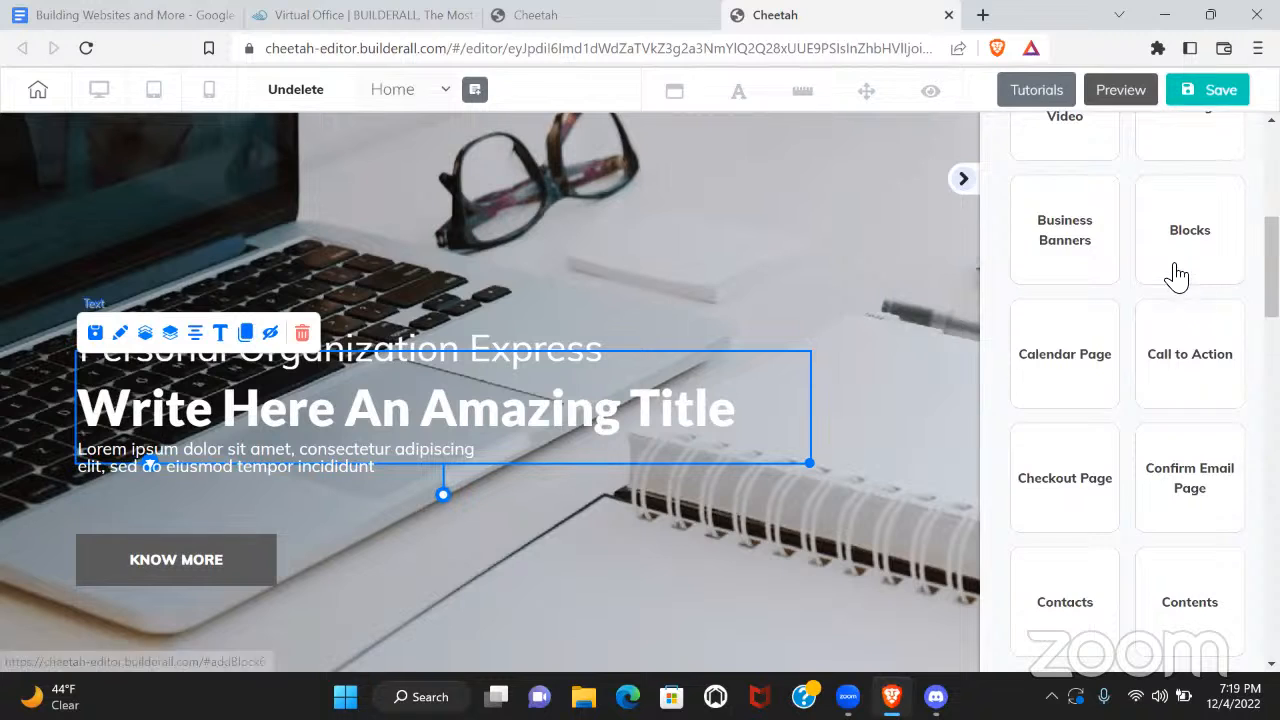
click(1177, 277)
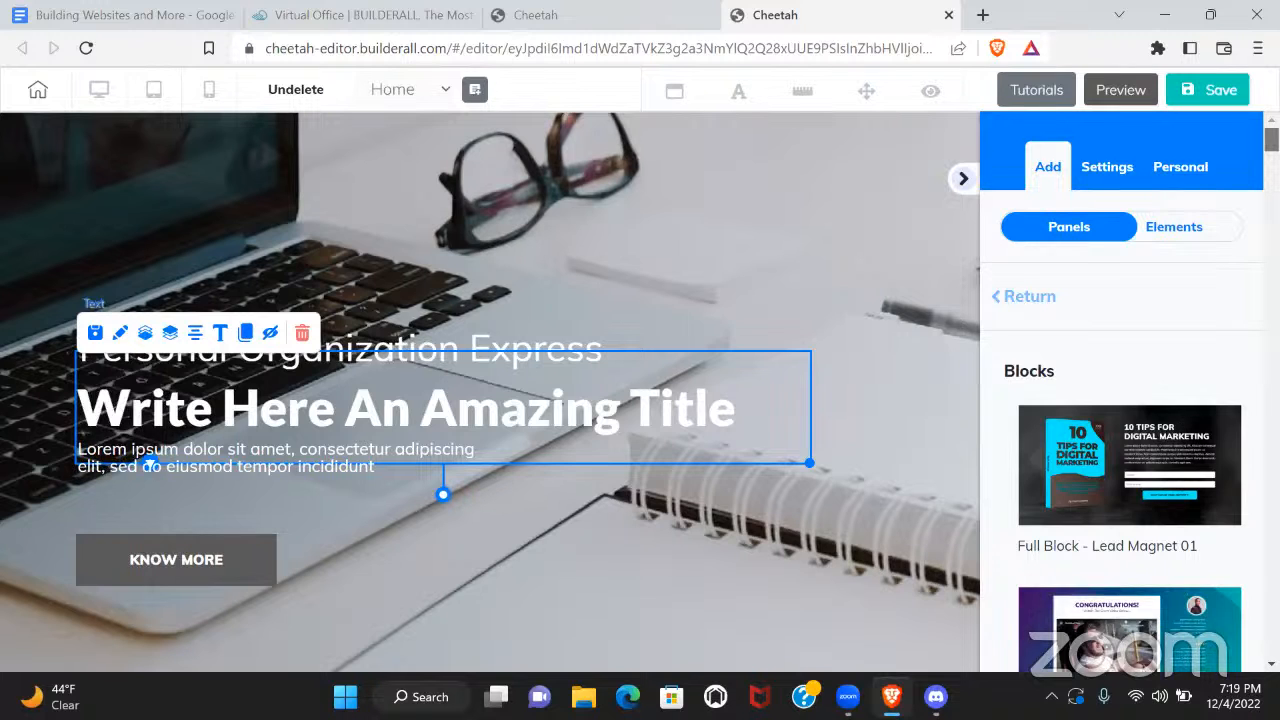
scroll(1128, 400, down, 2)
scroll(1128, 400, down, 3)
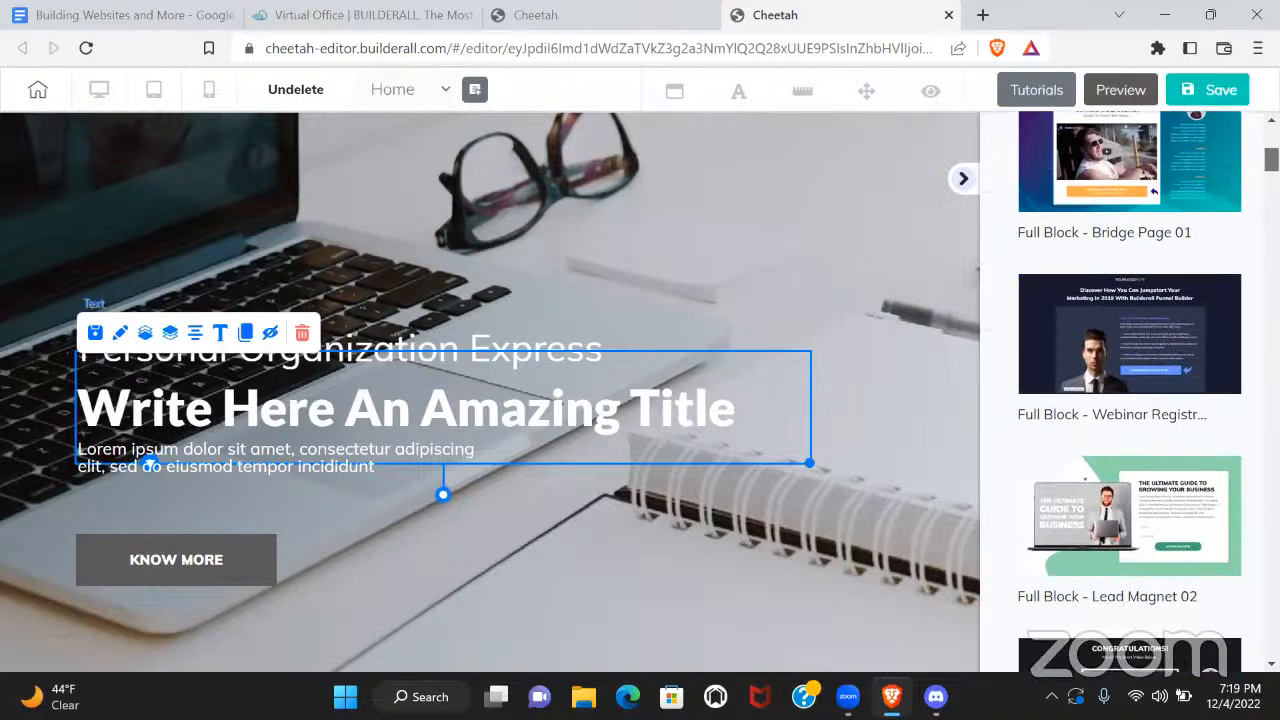
scroll(1130, 390, down, 5)
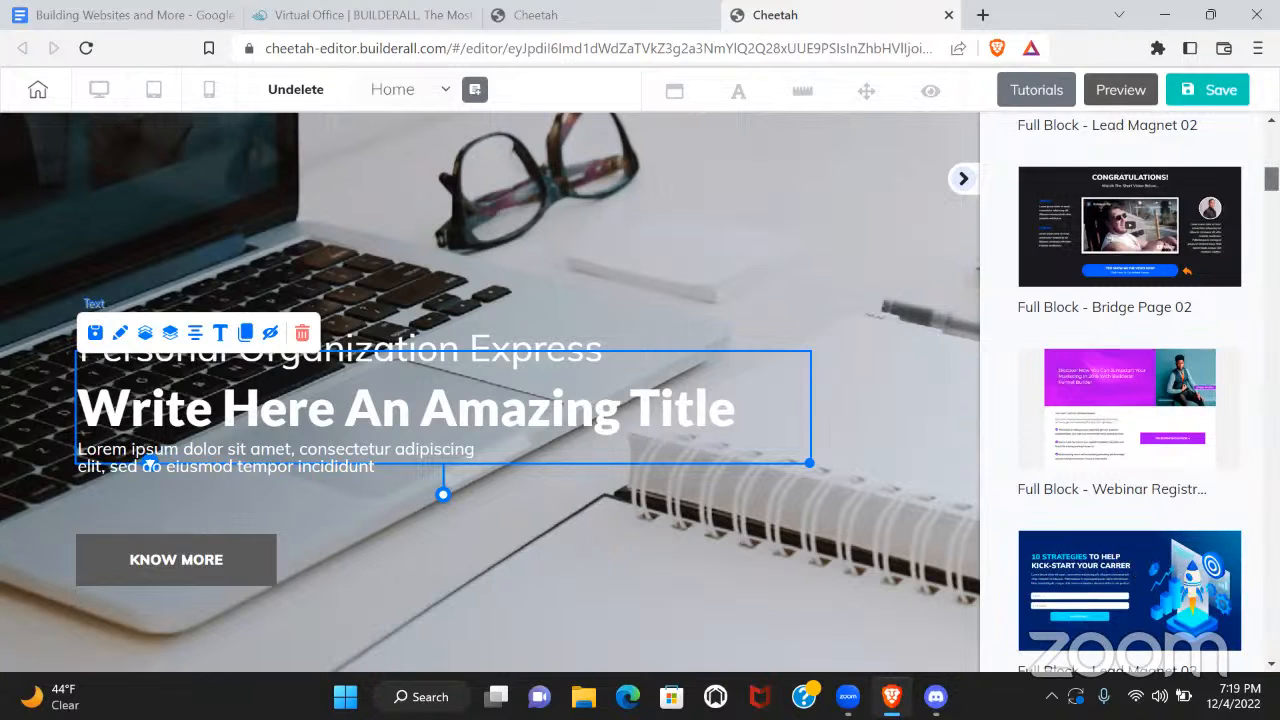
scroll(1130, 395, down, 1)
scroll(1130, 390, down, 7)
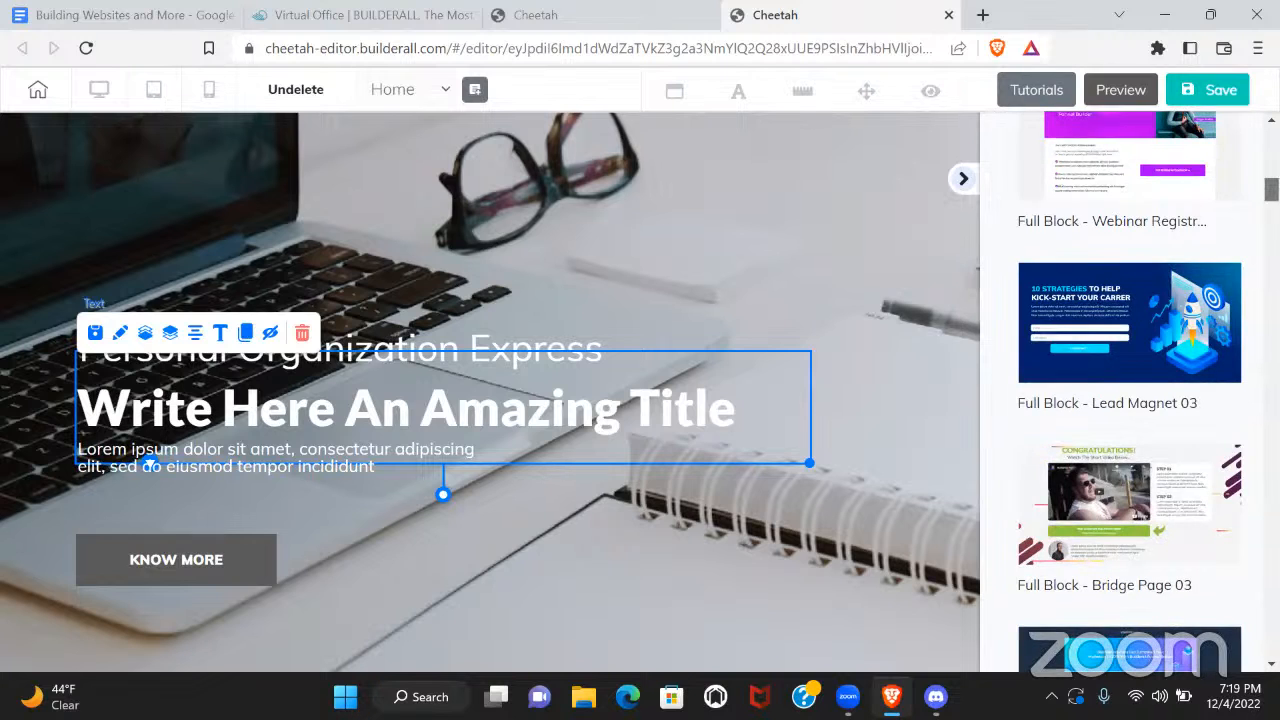
scroll(1130, 390, down, 2)
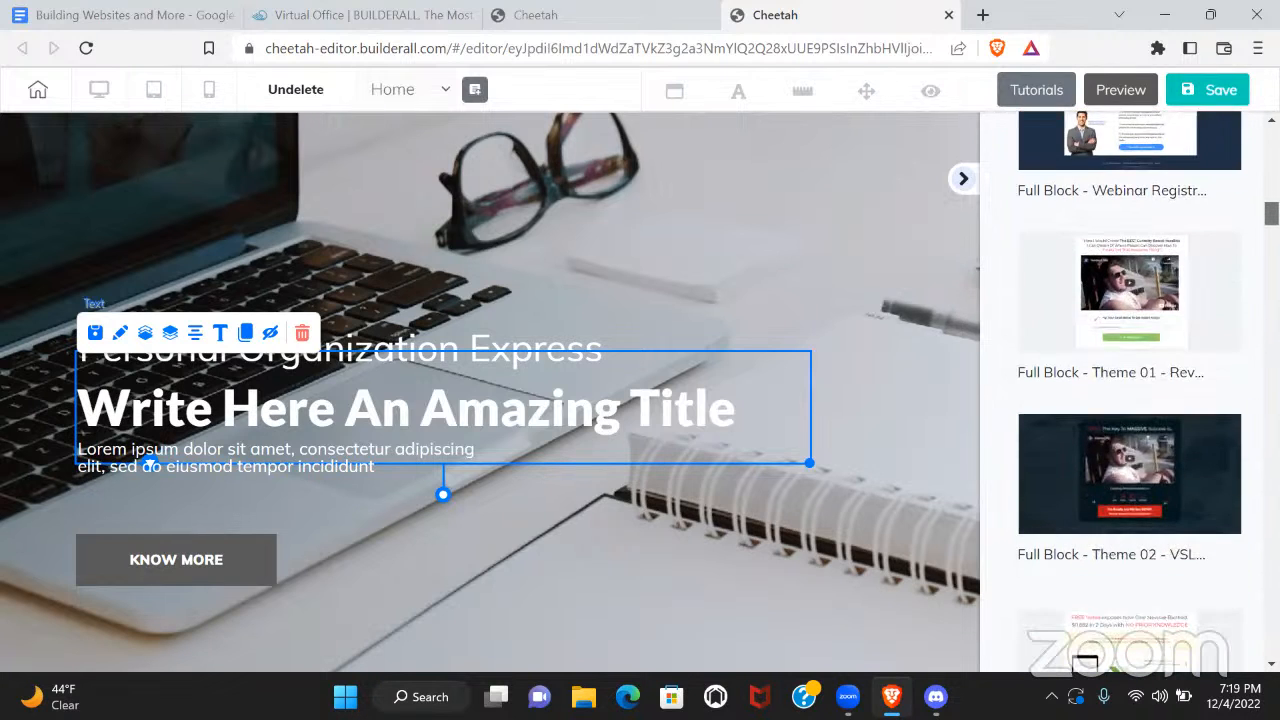
scroll(1130, 395, down, 5)
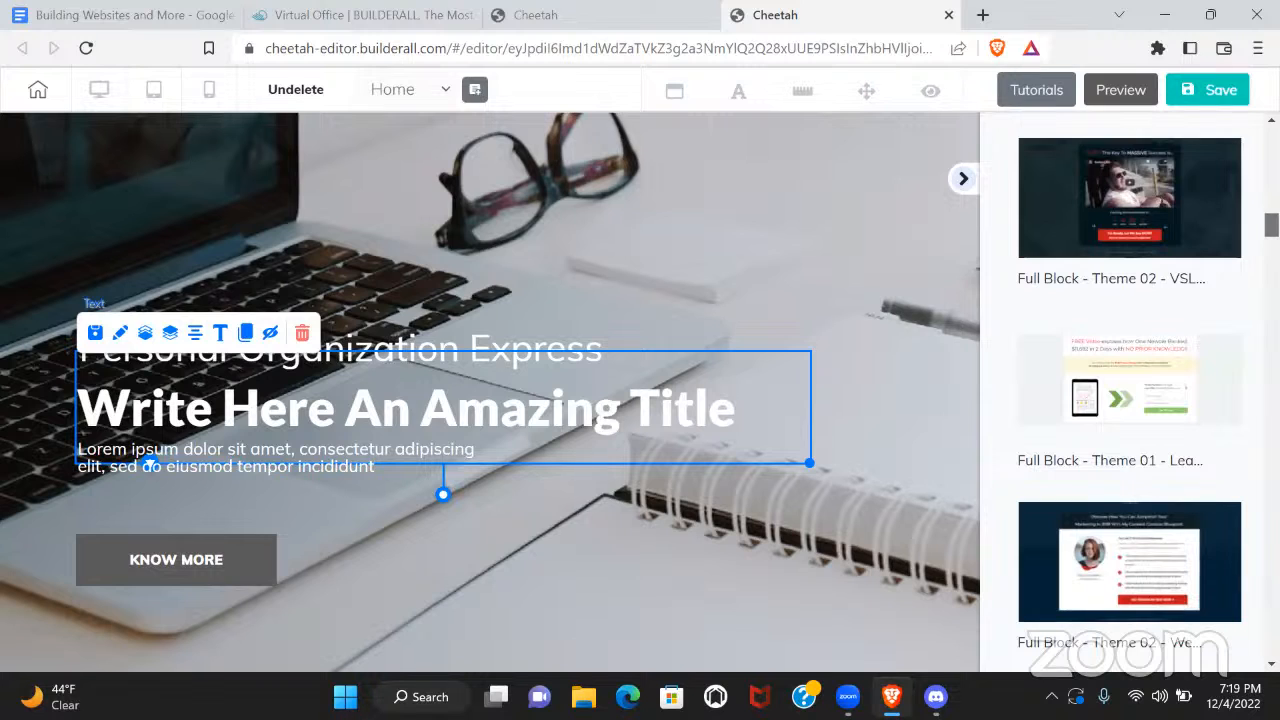
scroll(1130, 390, down, 5)
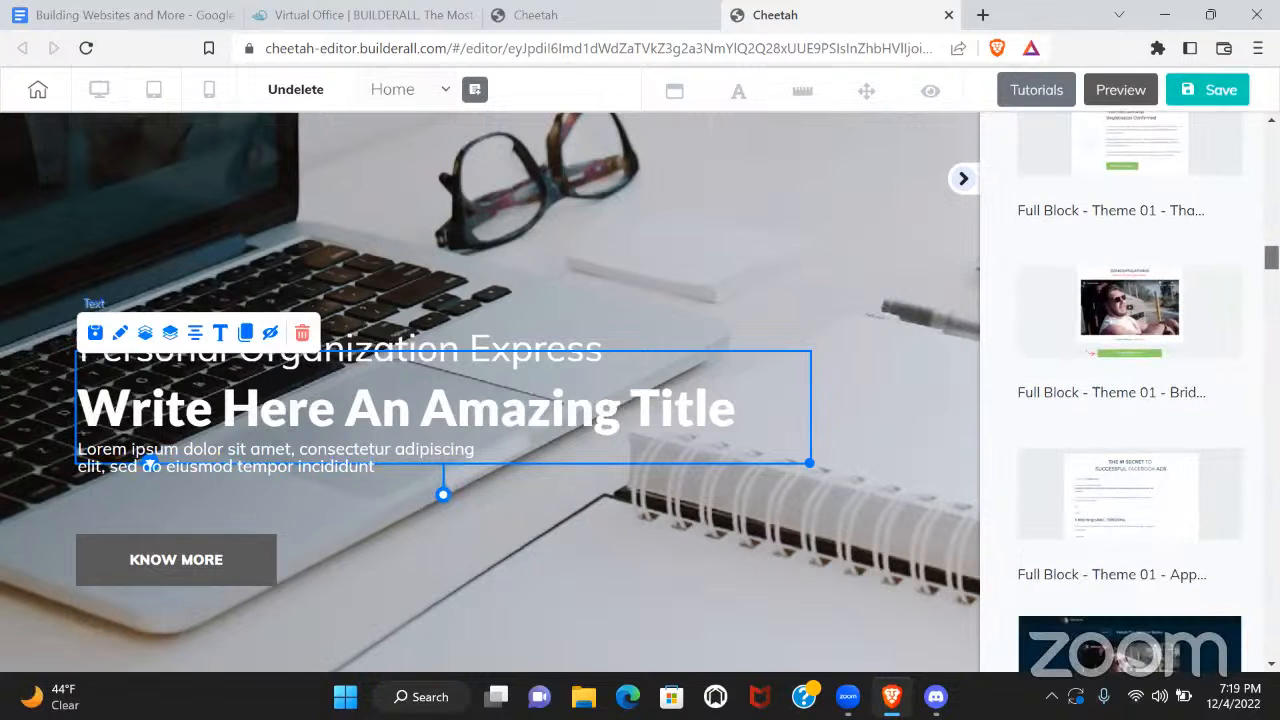
scroll(1130, 390, down, 8)
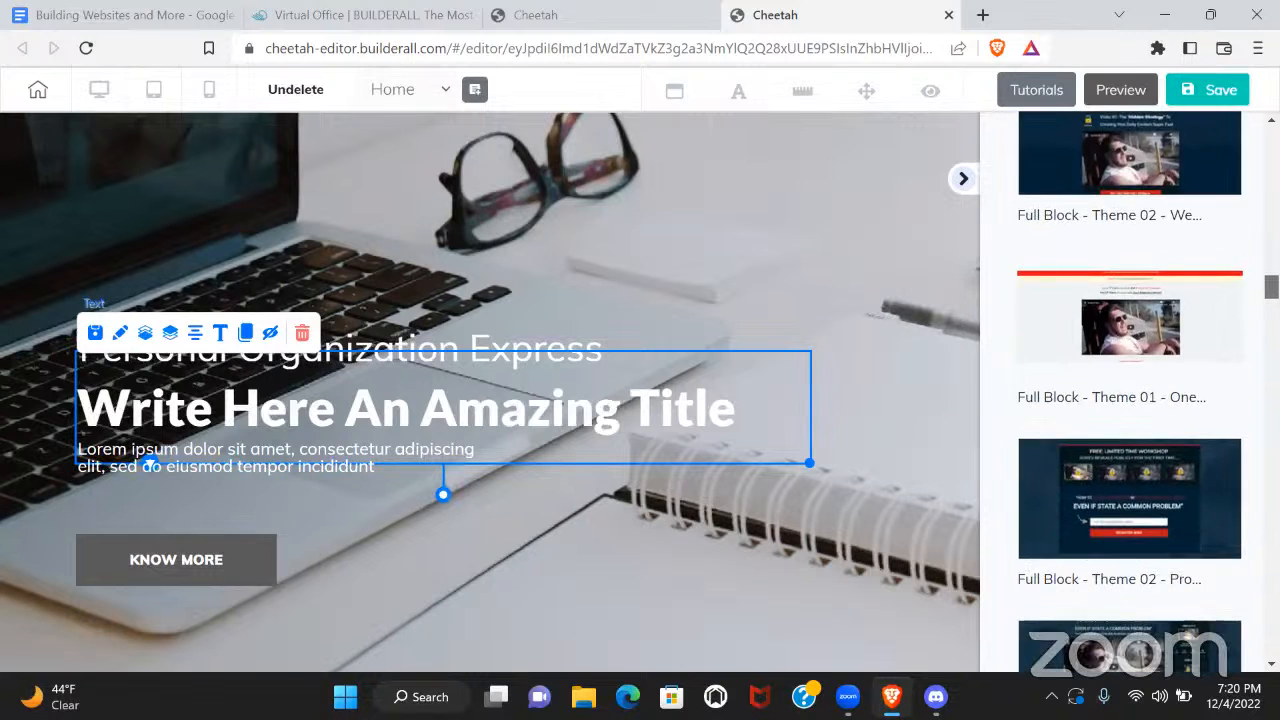
scroll(1130, 390, down, 6)
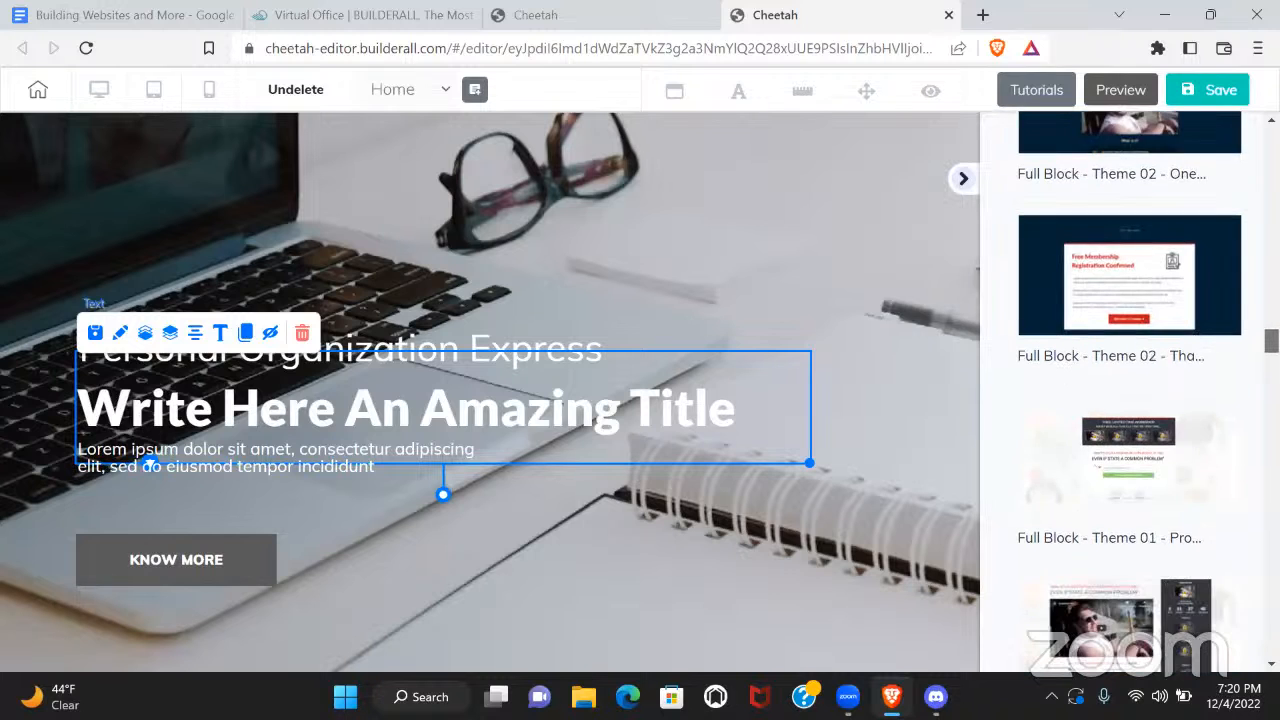
scroll(1130, 390, down, 6)
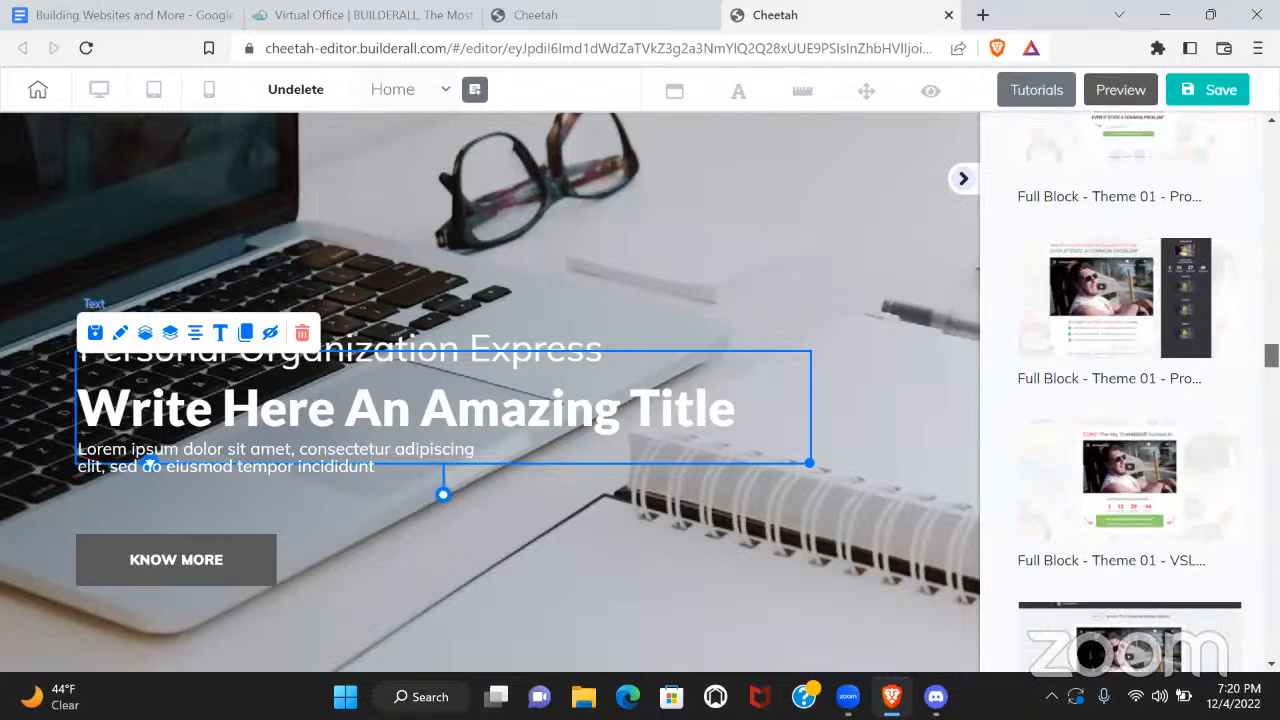
scroll(1130, 390, down, 1)
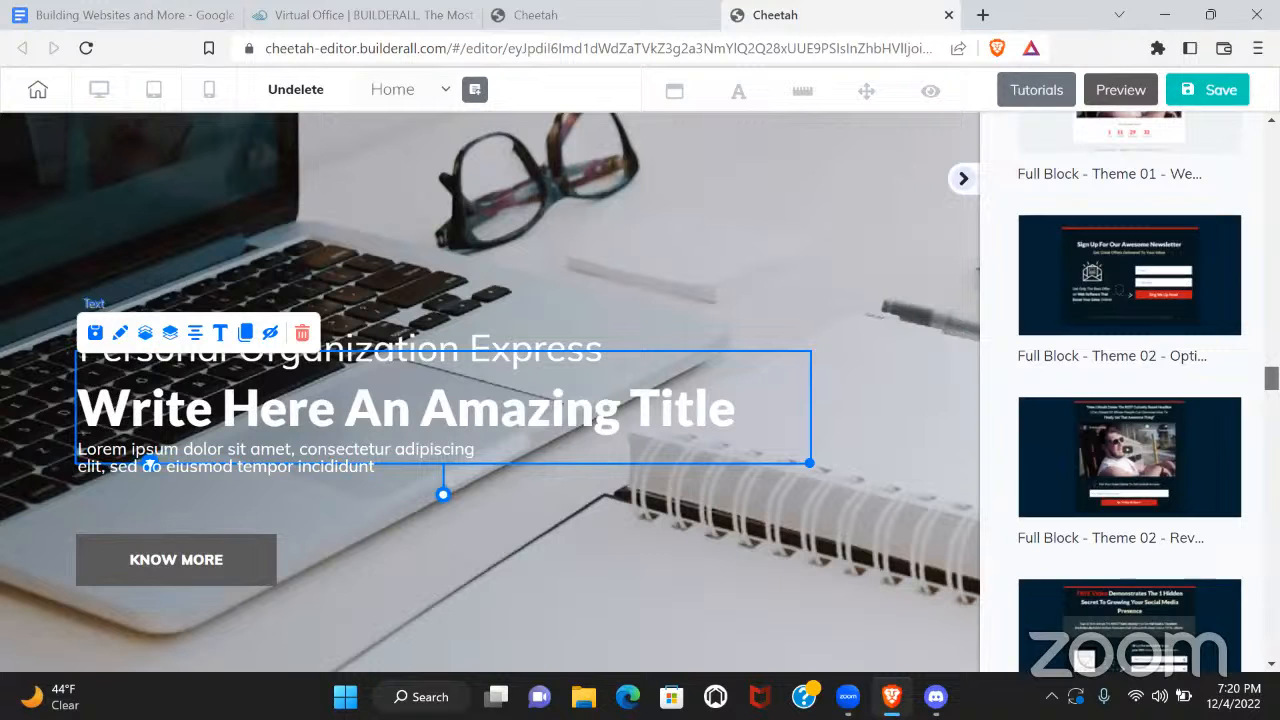
scroll(1130, 390, down, 10)
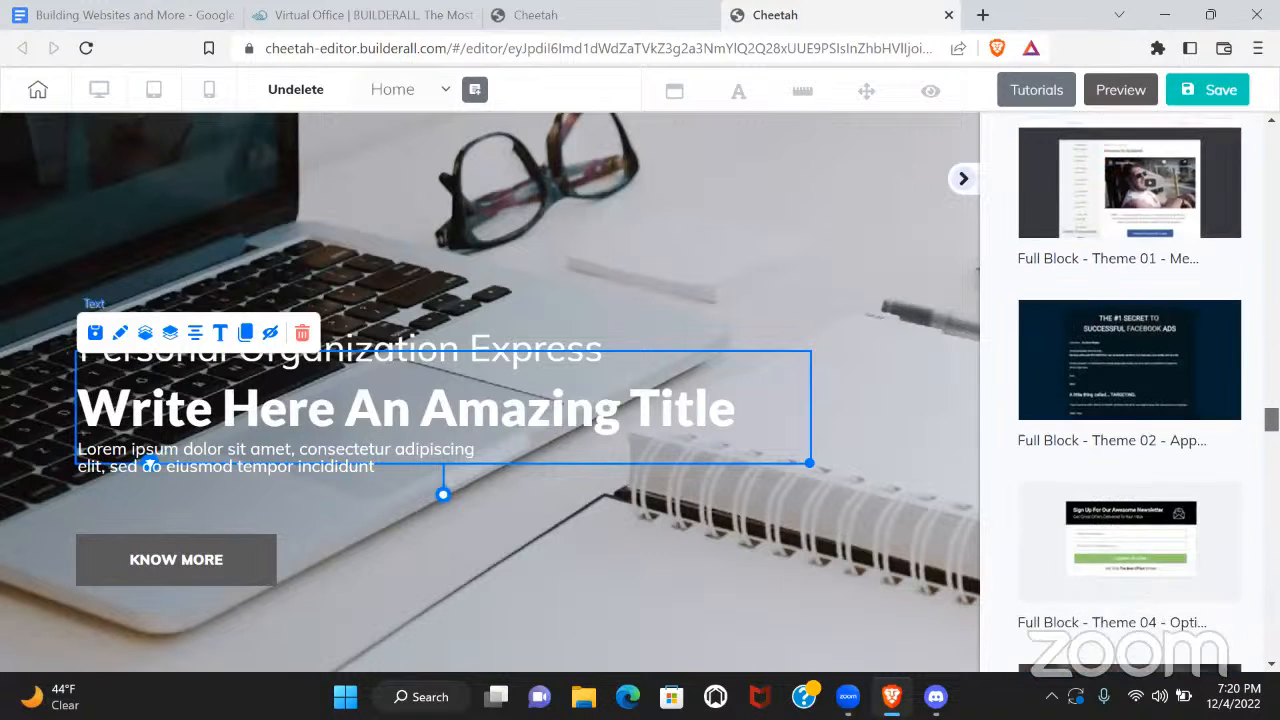
scroll(1130, 390, down, 10)
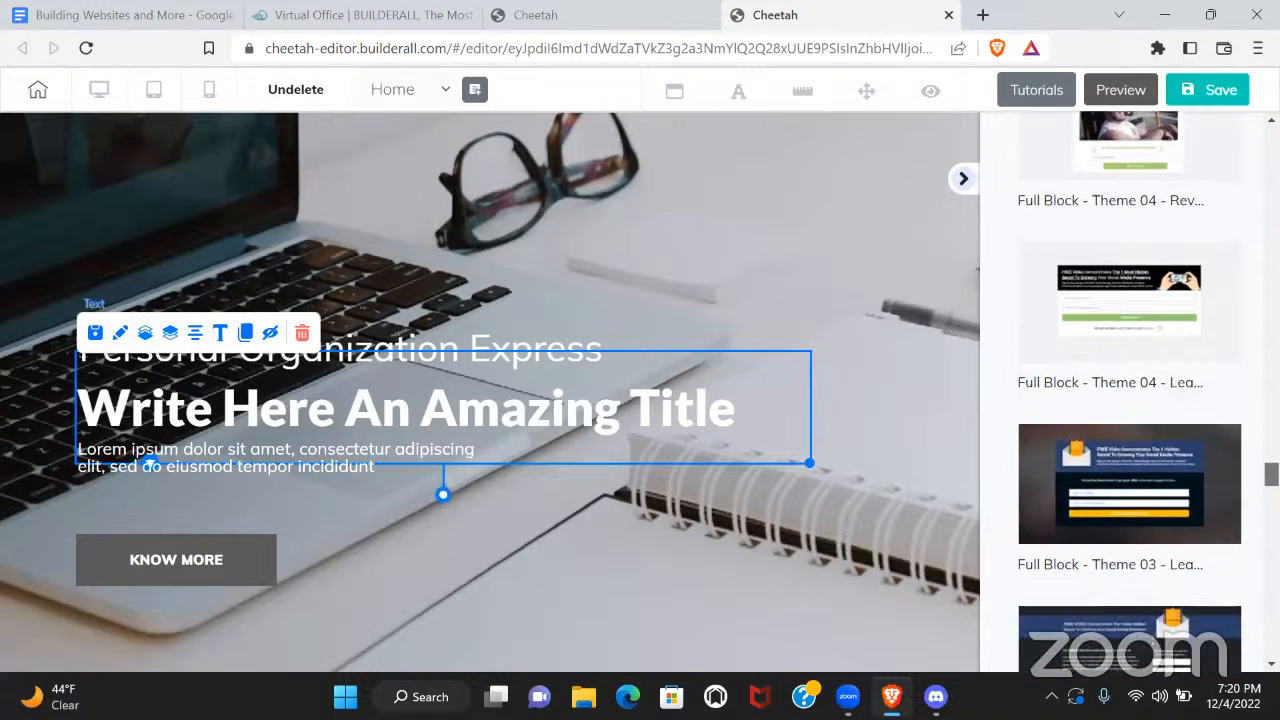
drag(1271, 474, 1271, 139)
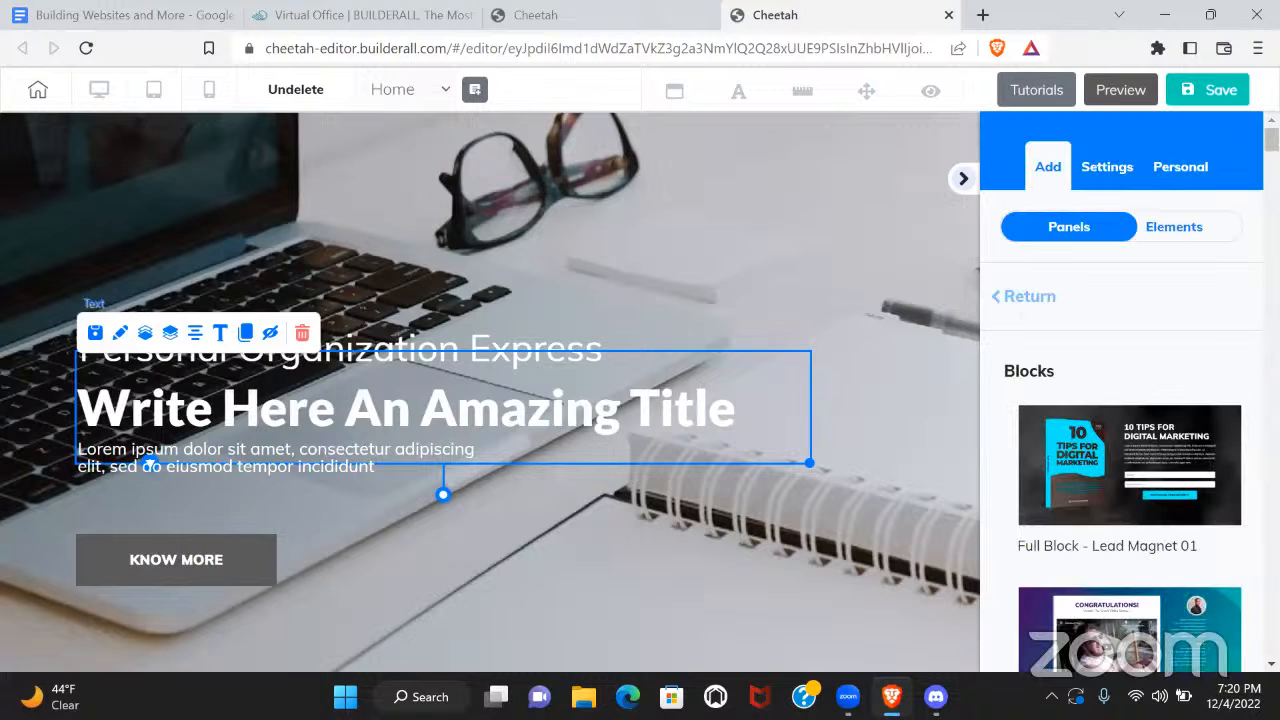
click(1027, 297)
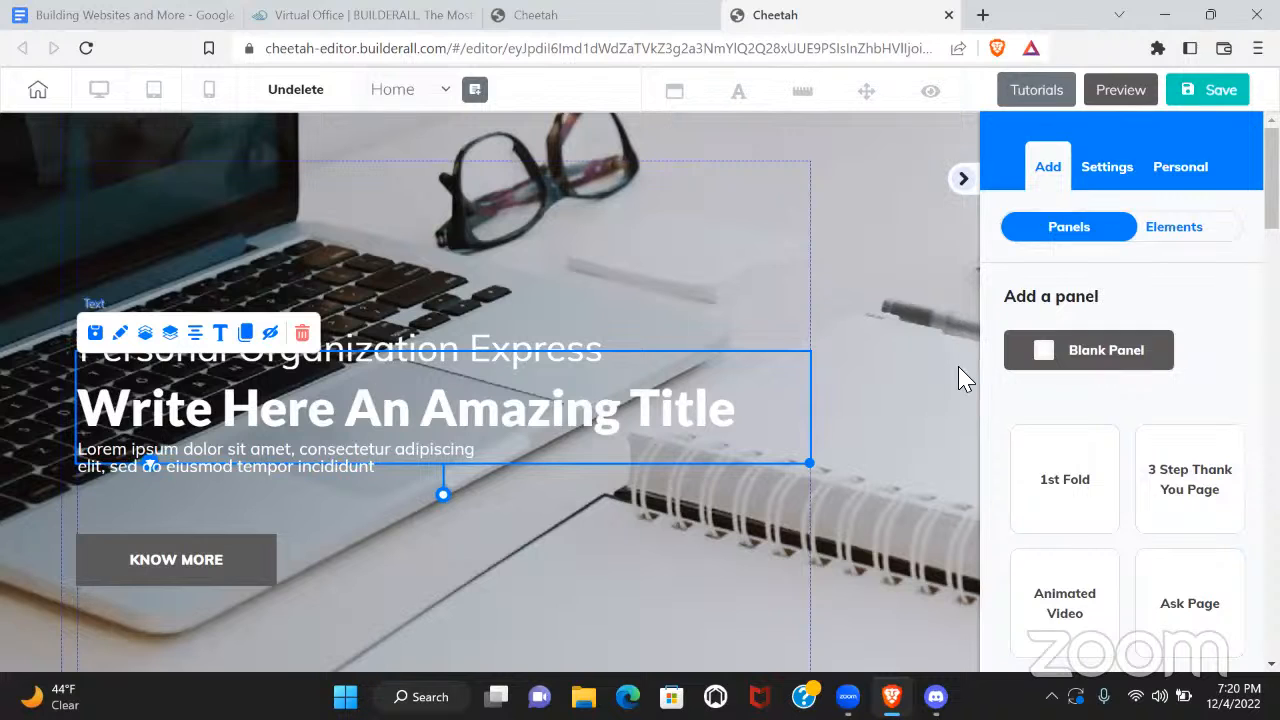
Review the panel designs in the Daily Deal category and return to the list of panel categories
scroll(1050, 612, down, 1)
scroll(1127, 390, down, 4)
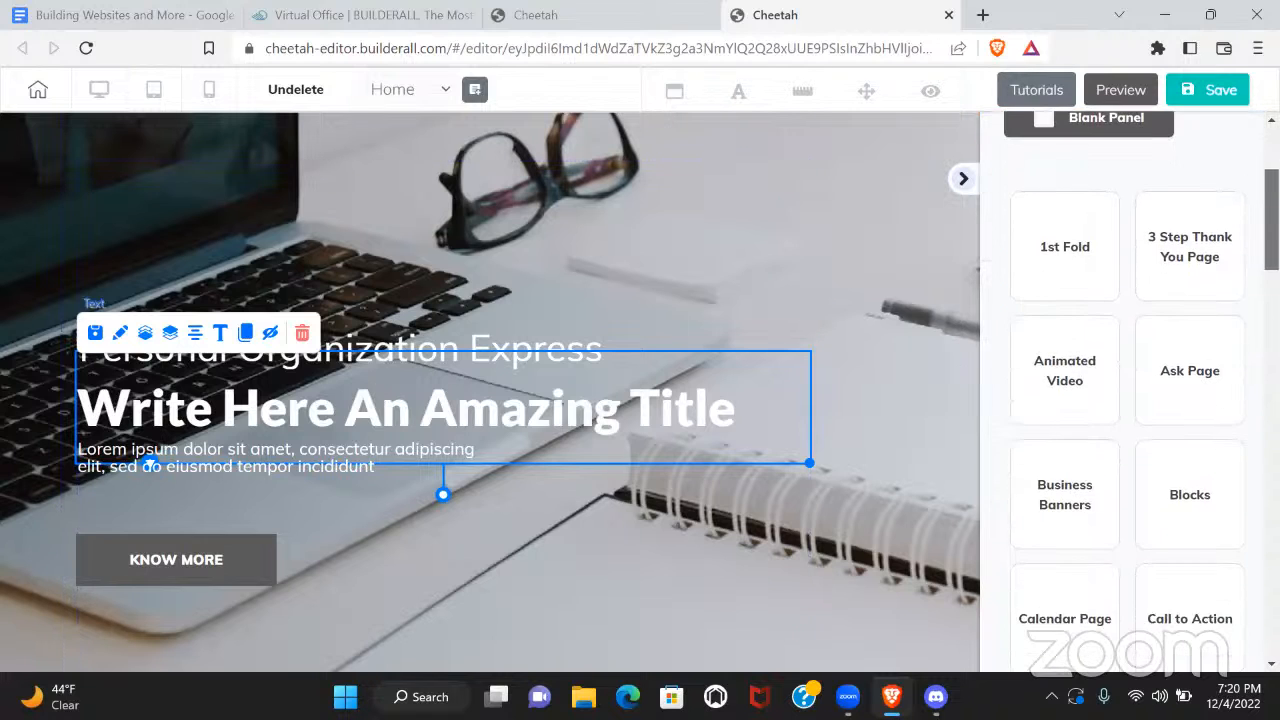
scroll(1127, 390, down, 3)
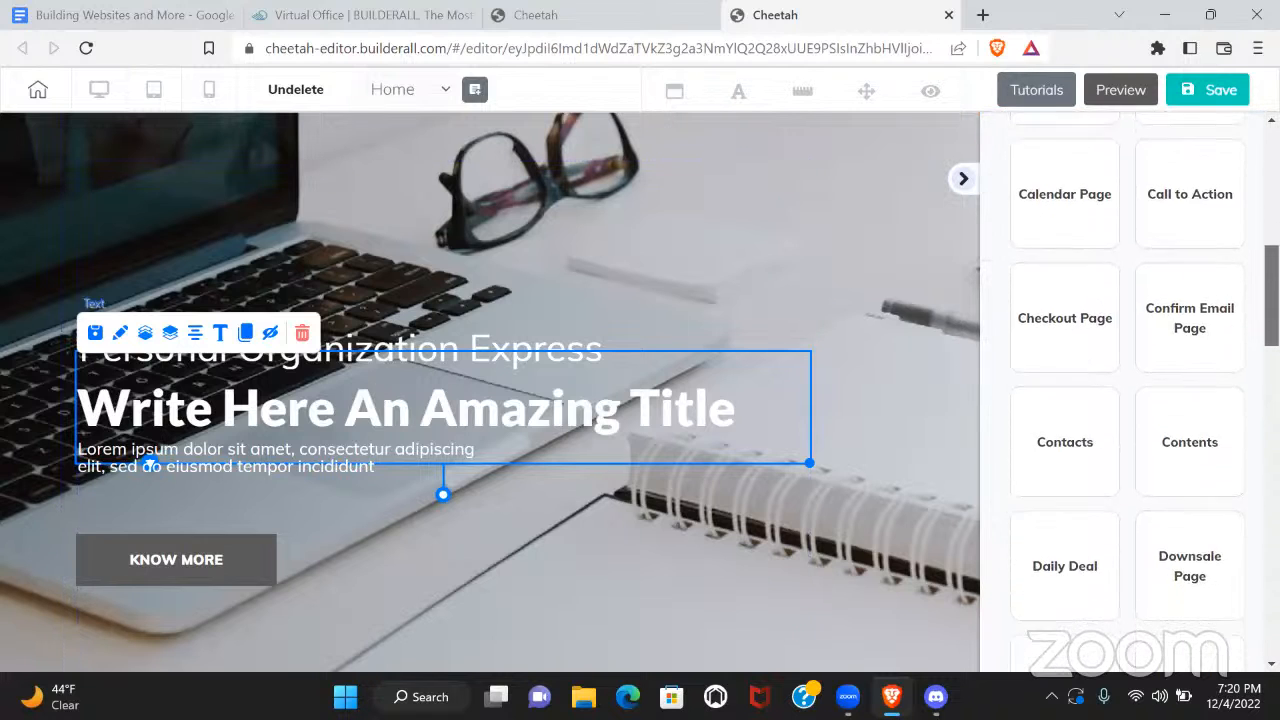
scroll(1127, 390, down, 2)
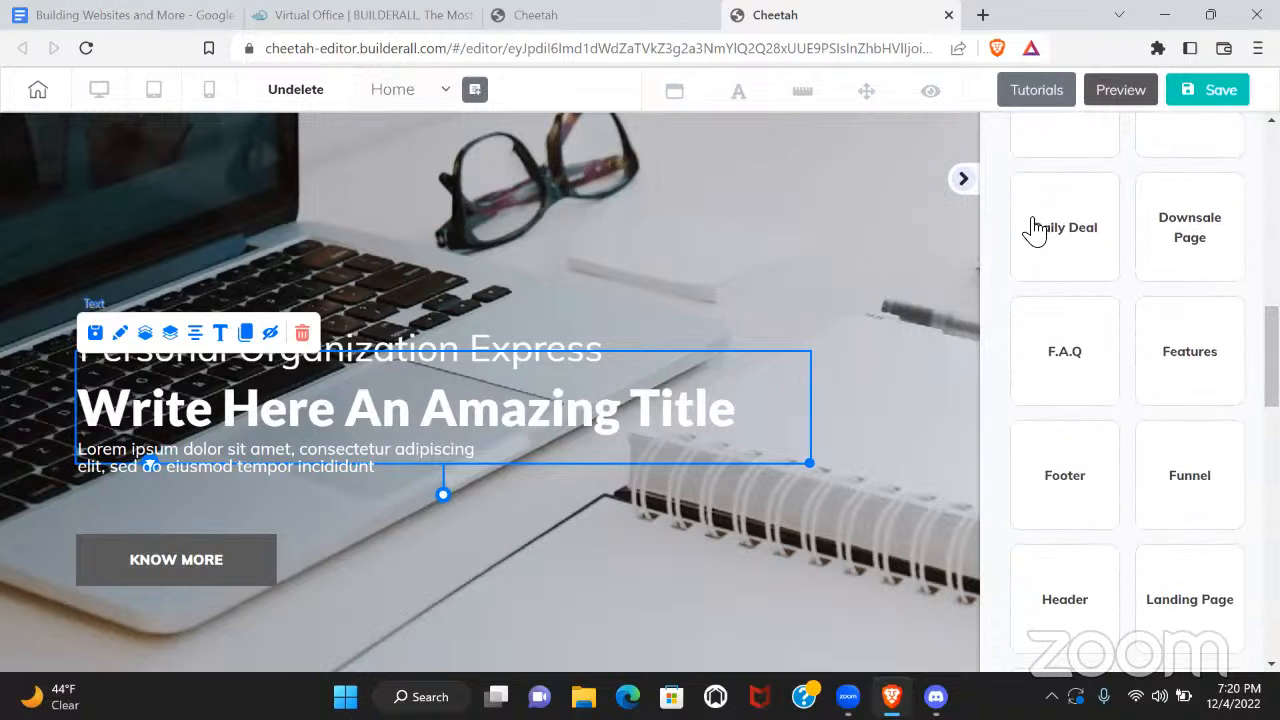
click(1057, 241)
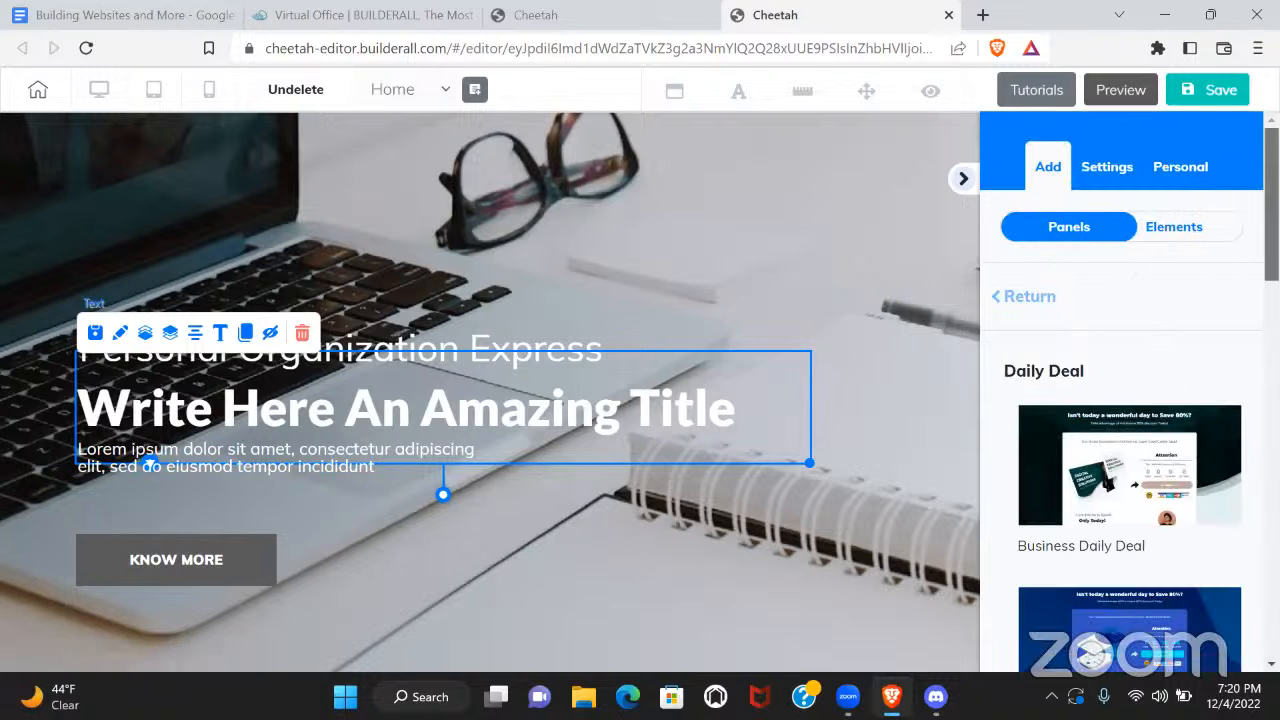
scroll(1130, 400, down, 4)
scroll(1130, 400, down, 6)
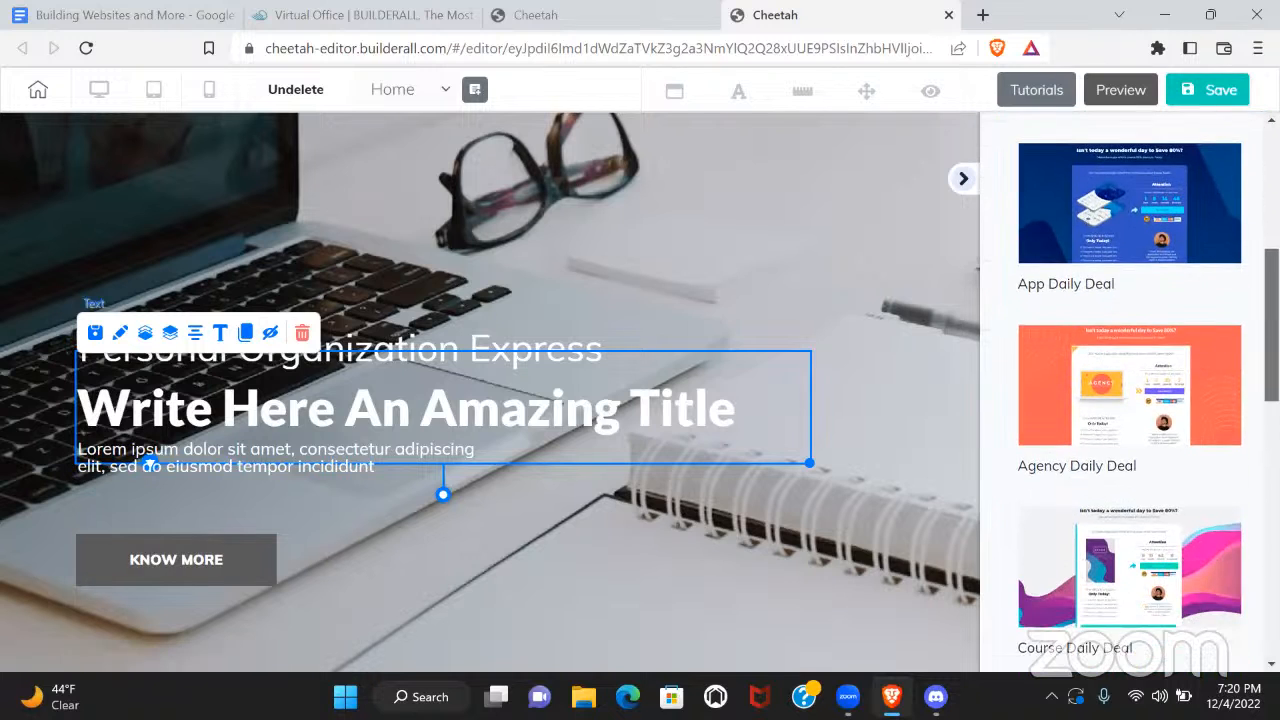
scroll(1130, 400, down, 4)
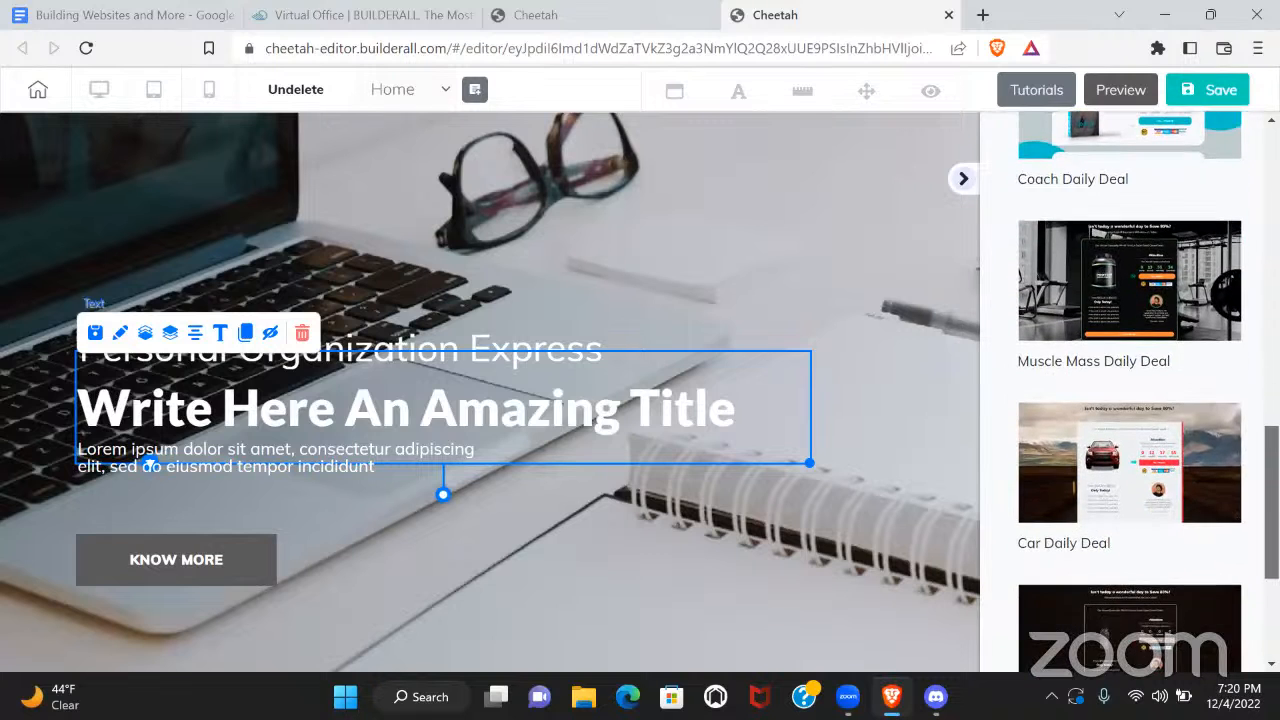
drag(1272, 580, 1272, 204)
click(1024, 300)
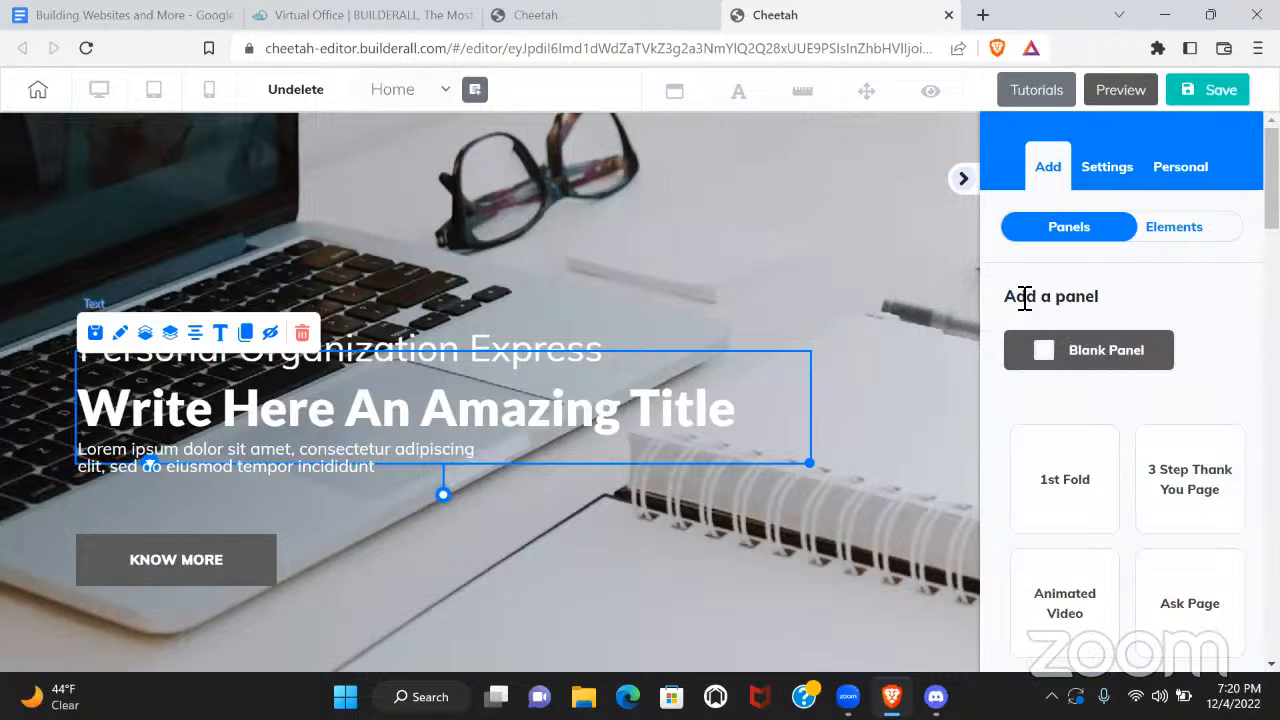
Add a blank panel to the Home page and open the list of elements that can be added
click(1092, 364)
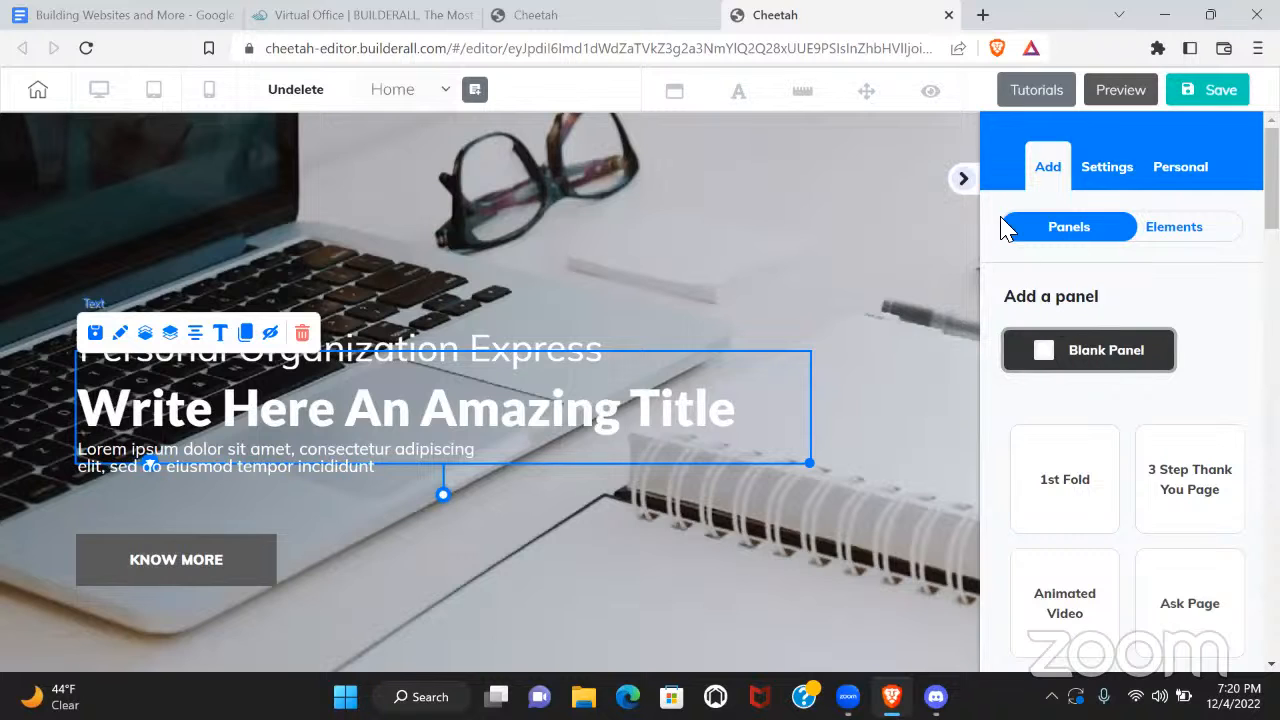
click(1187, 234)
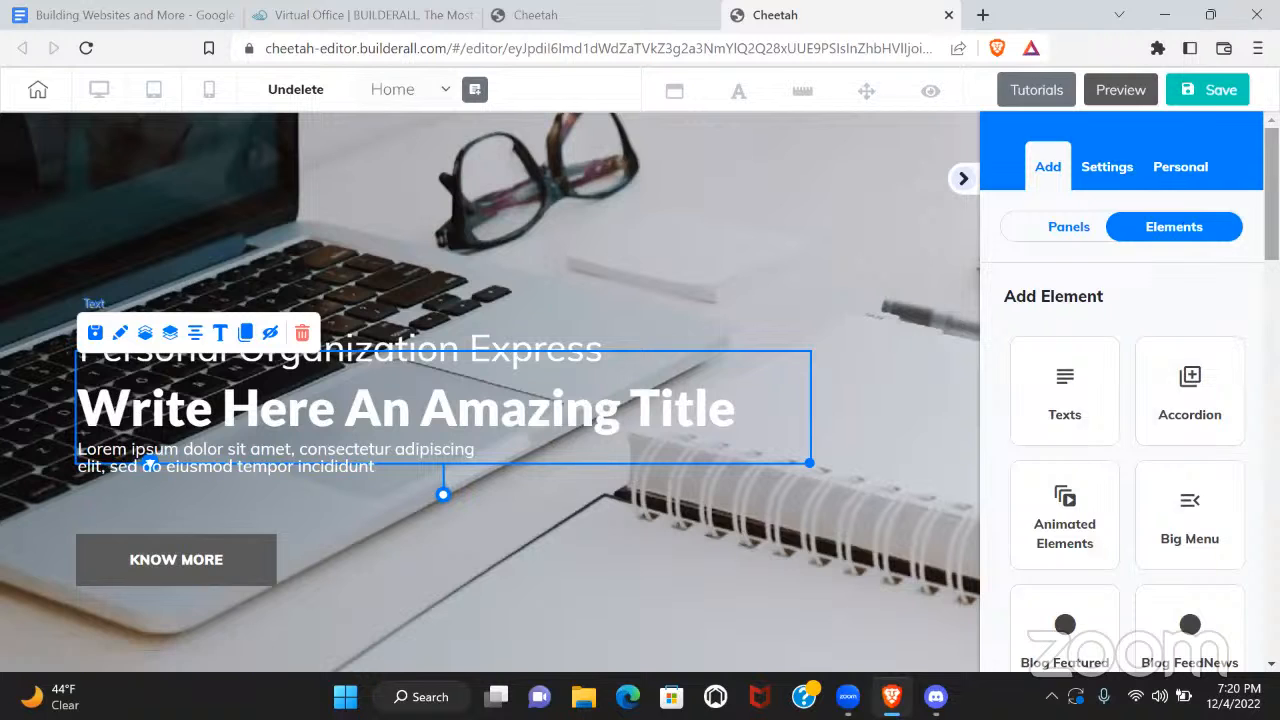
Review the designs offered for the Accordion element and return to the list of elements
scroll(1128, 400, down, 1)
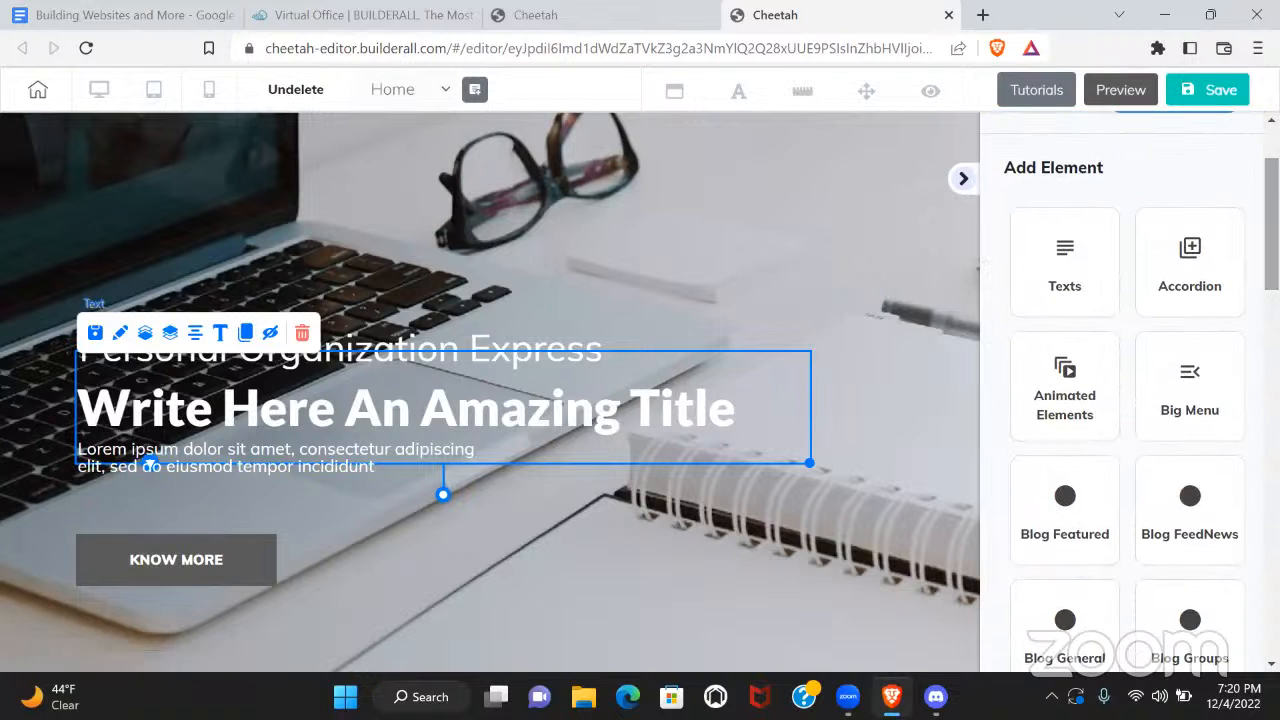
click(1194, 272)
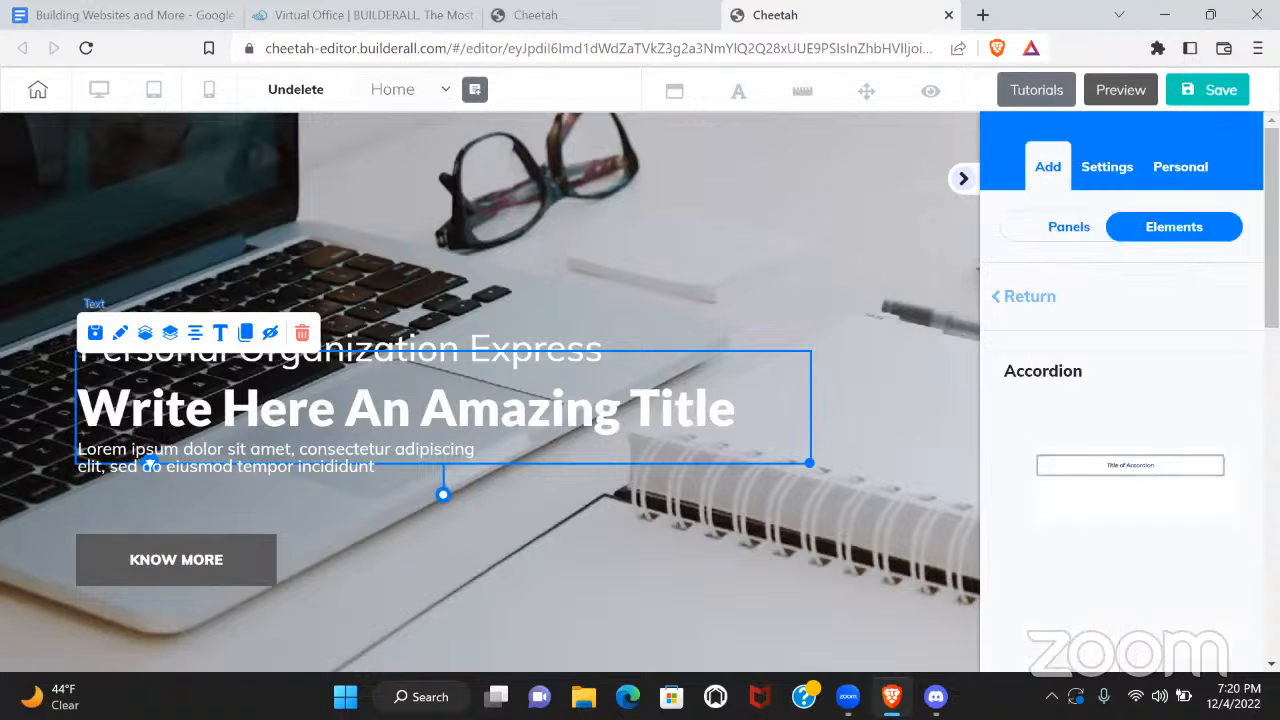
scroll(1122, 400, down, 1)
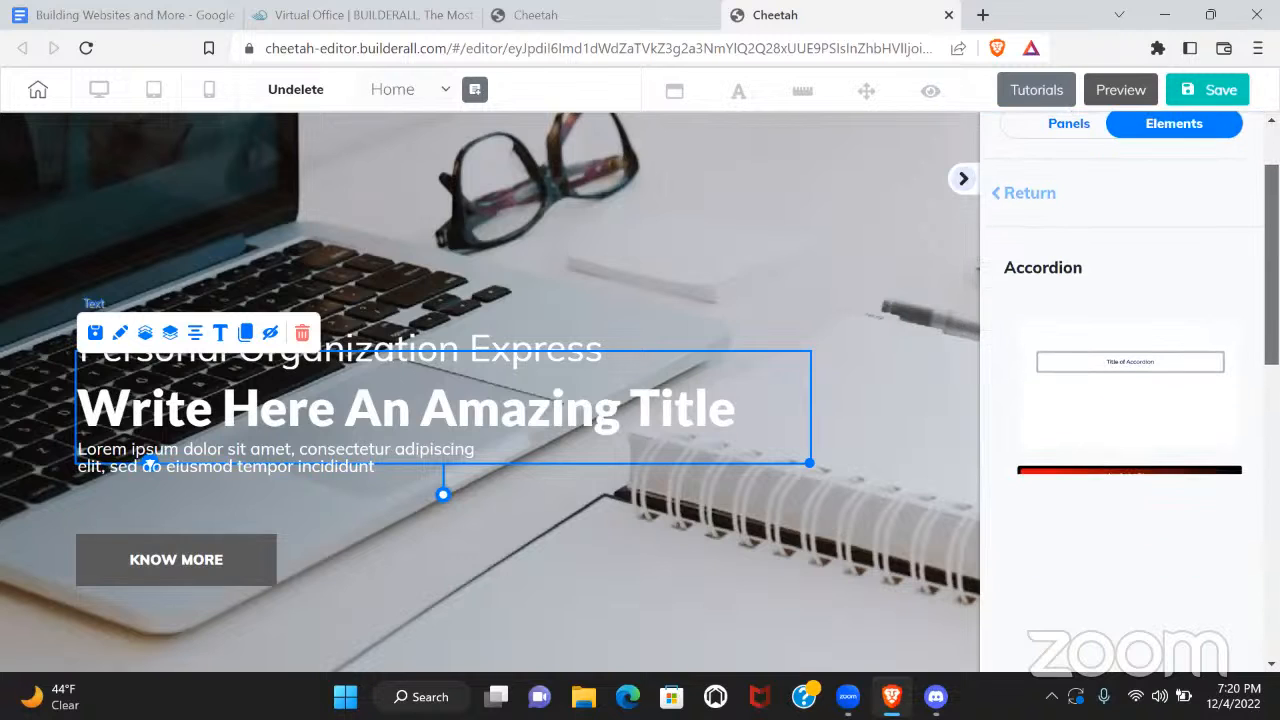
drag(1272, 270, 1272, 277)
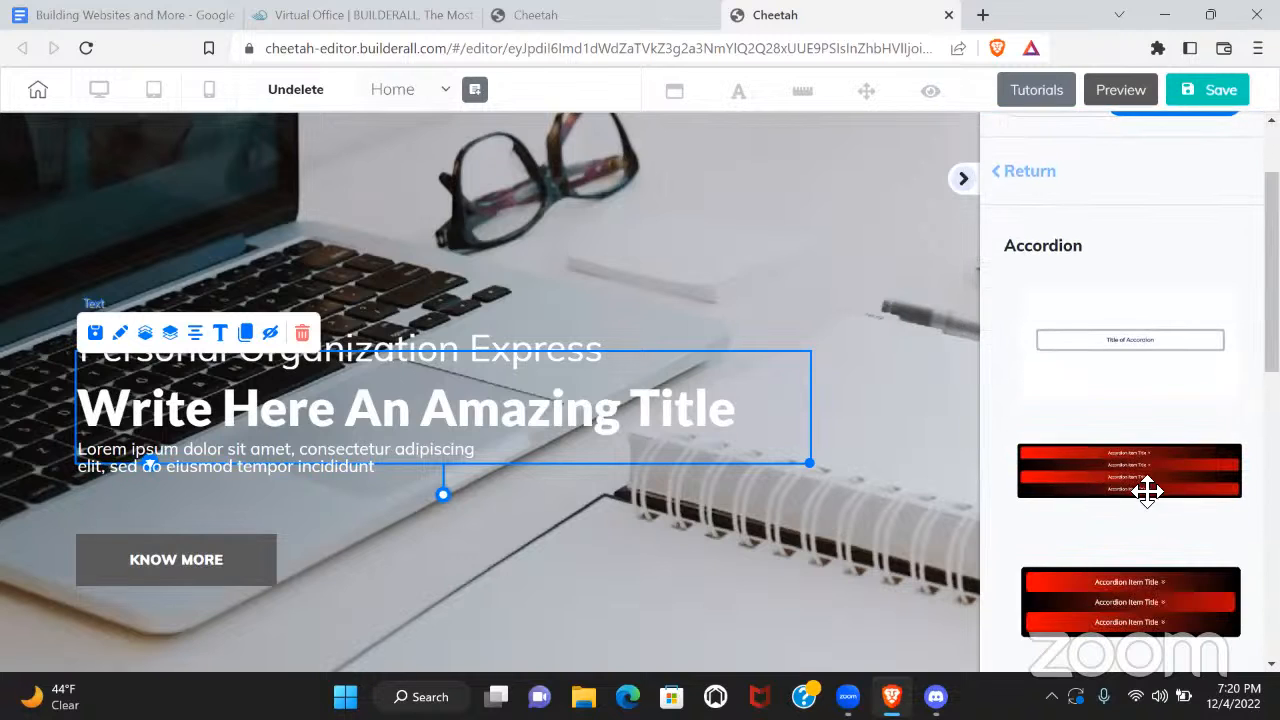
drag(1272, 320, 1272, 272)
click(1020, 297)
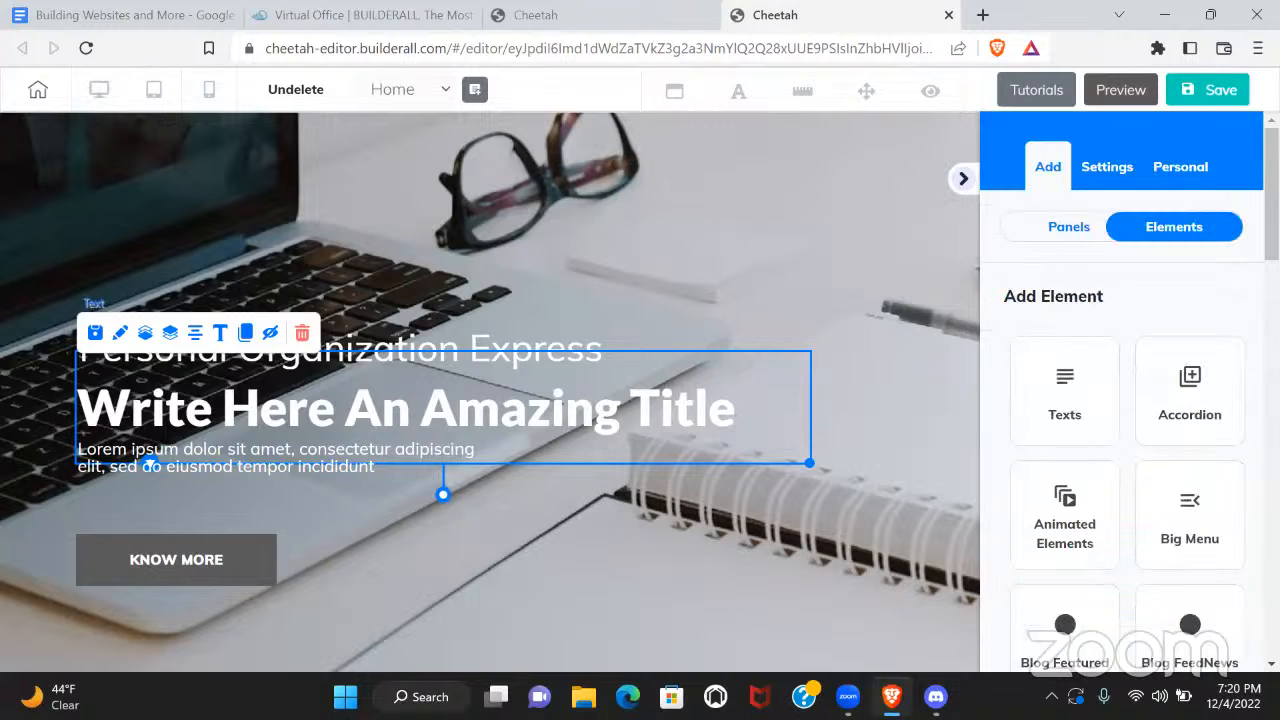
Bring the page's lowest panel, containing the text box, into view and show the list of elements beside it
drag(1272, 200, 1272, 270)
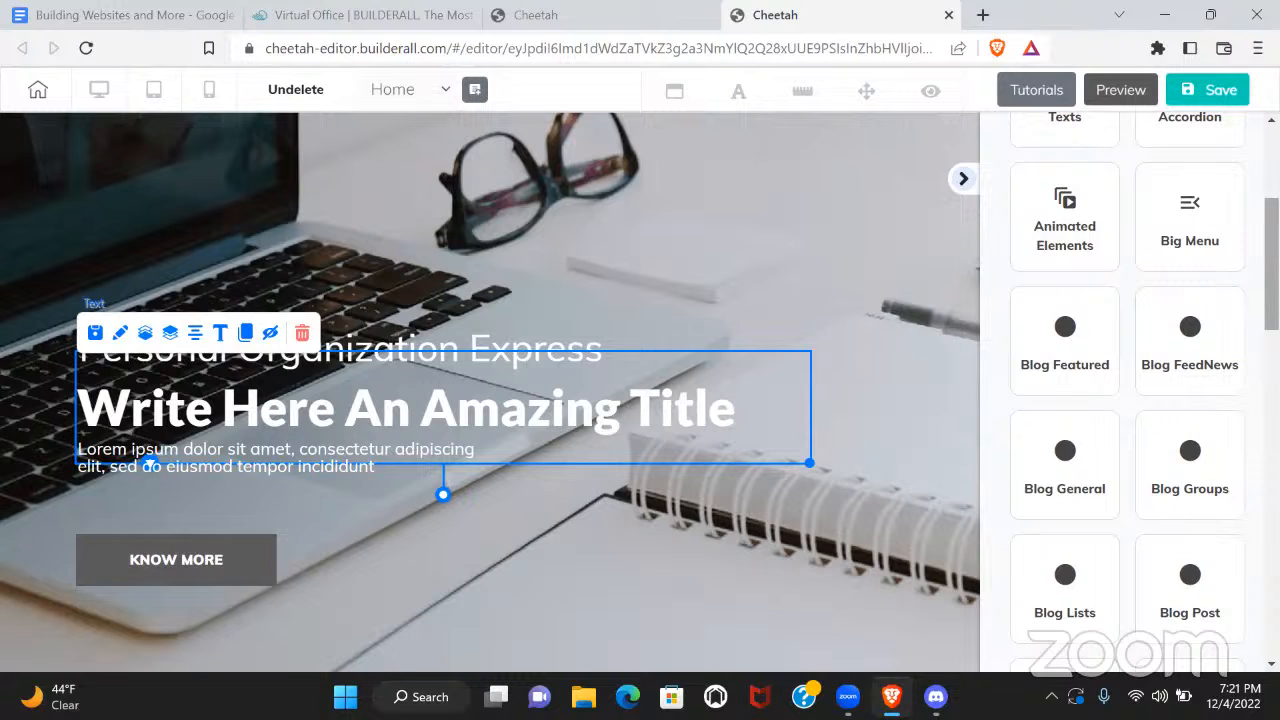
scroll(1128, 400, down, 2)
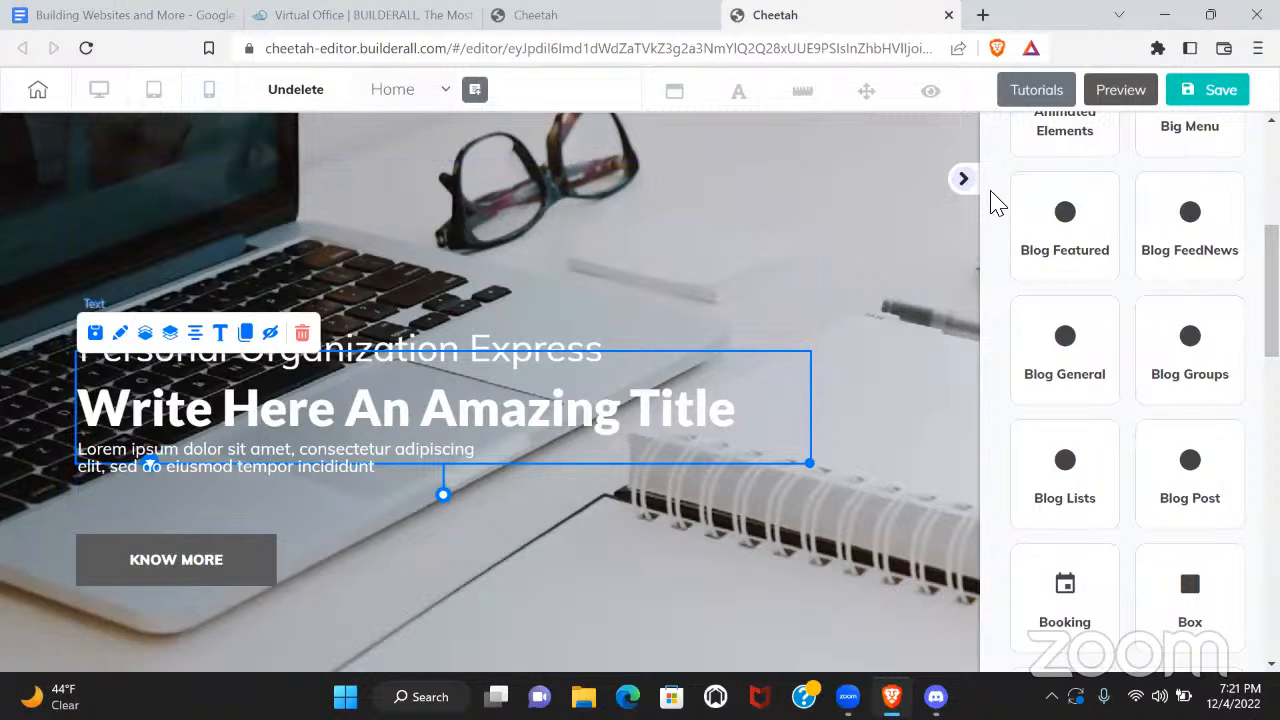
click(964, 179)
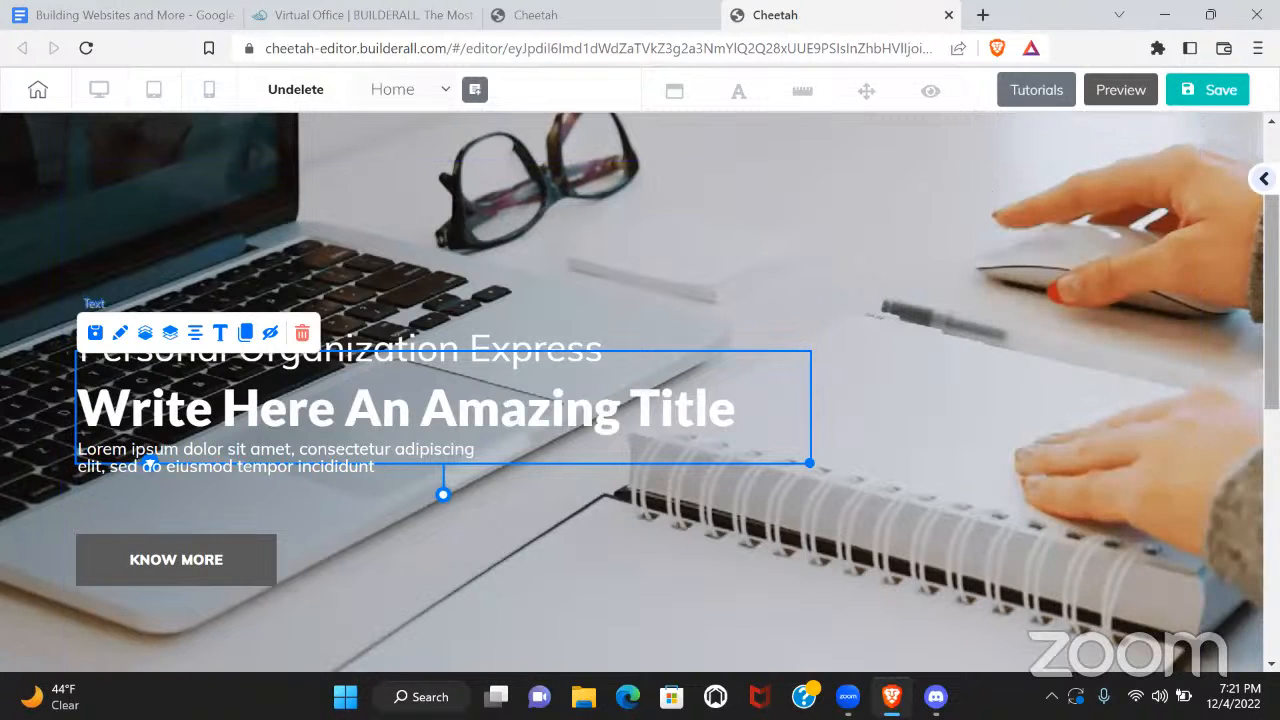
drag(1271, 290, 1271, 535)
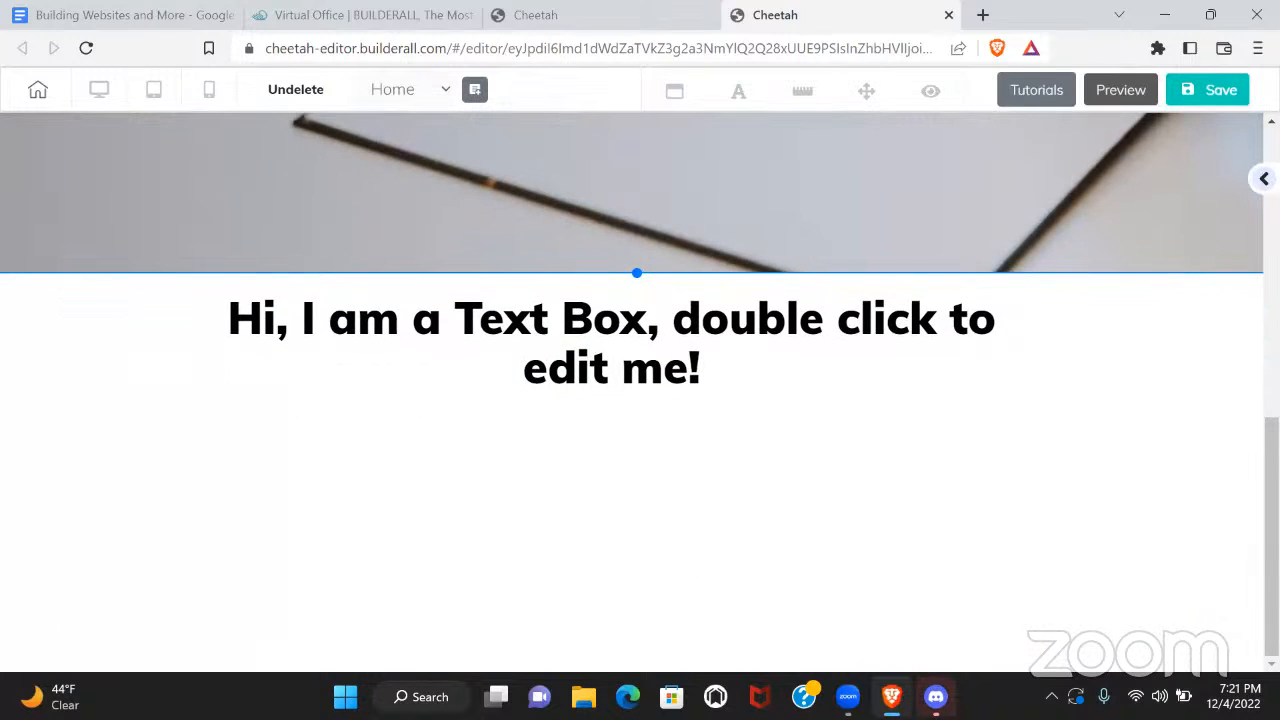
click(1264, 179)
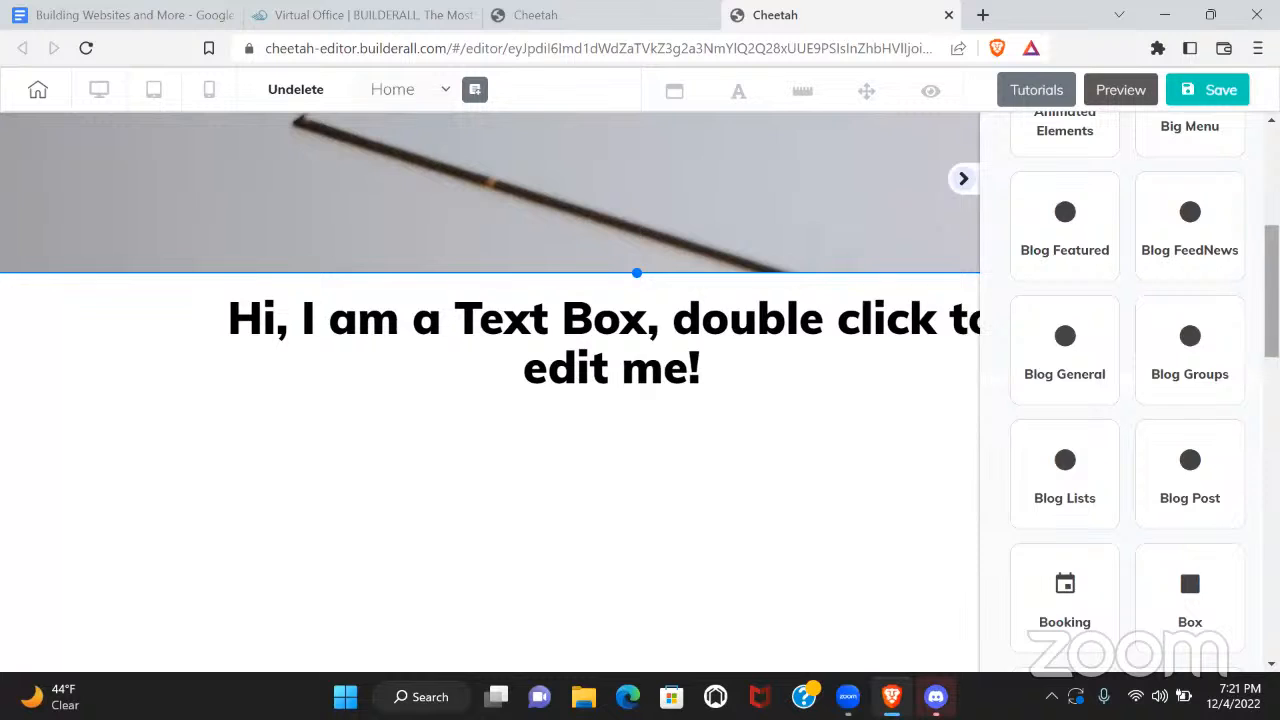
Look at the Booking element and return to the list of elements
scroll(1086, 446, down, 3)
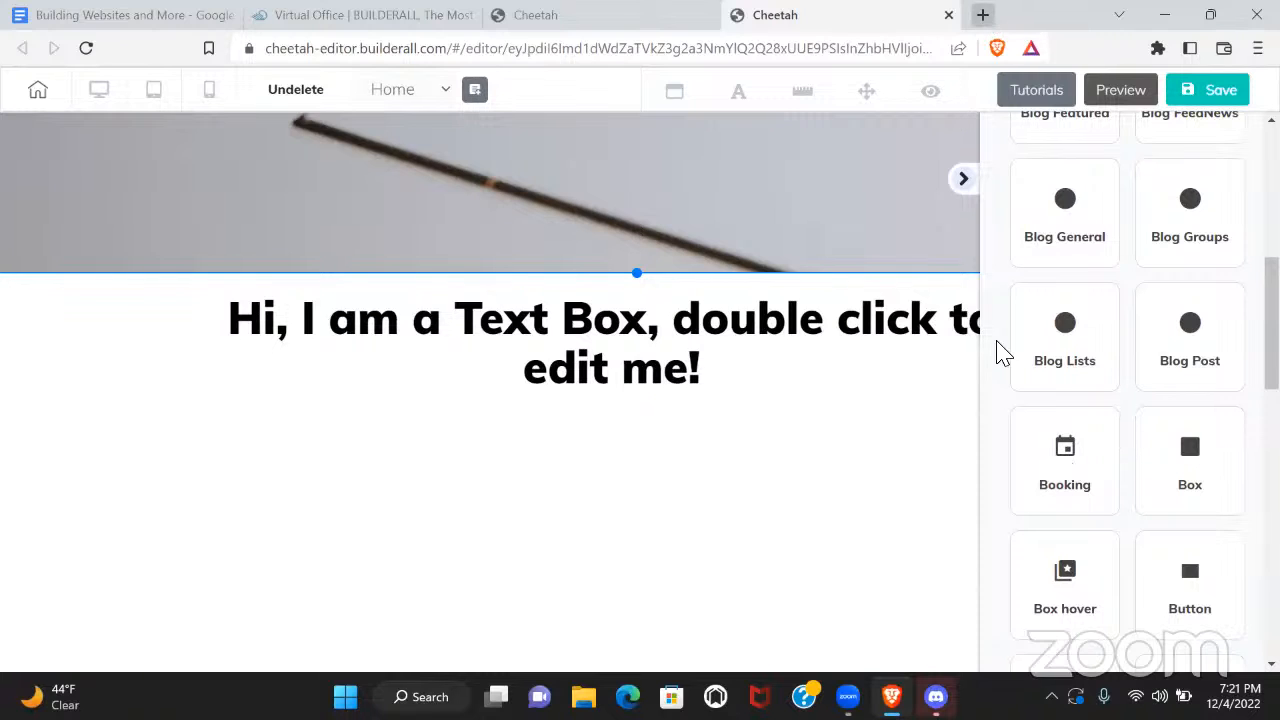
click(1069, 444)
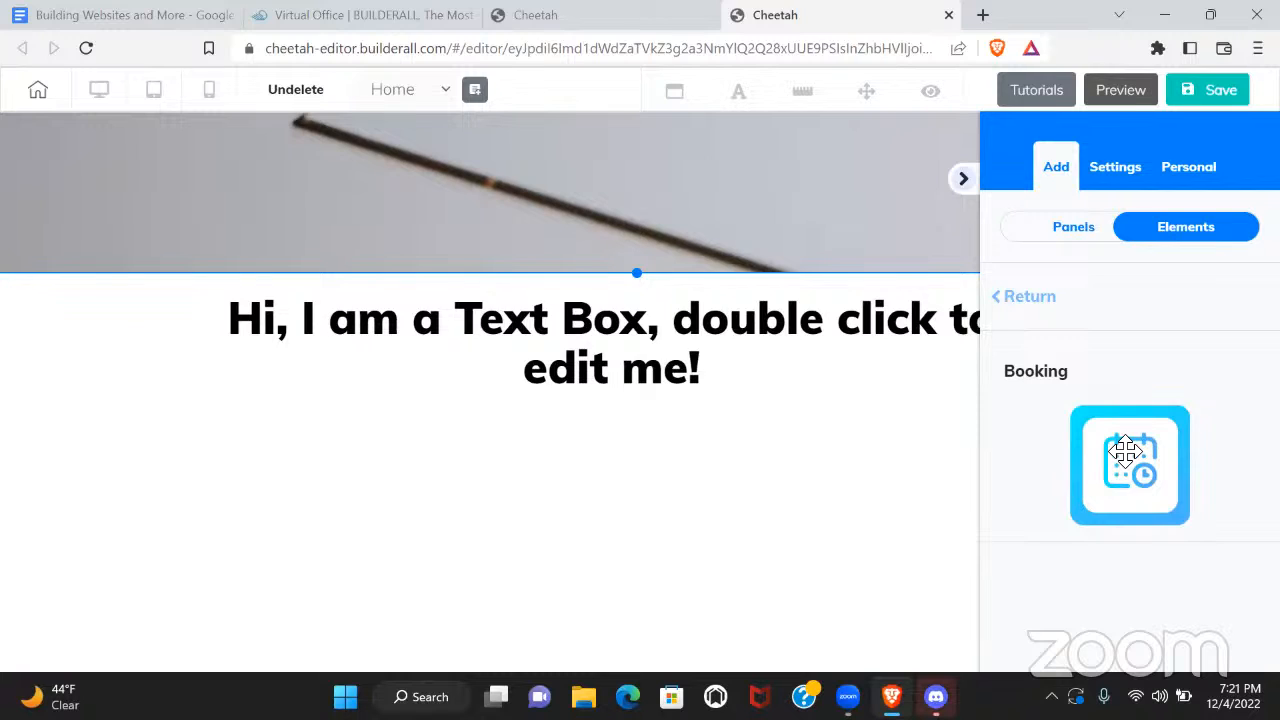
click(1024, 308)
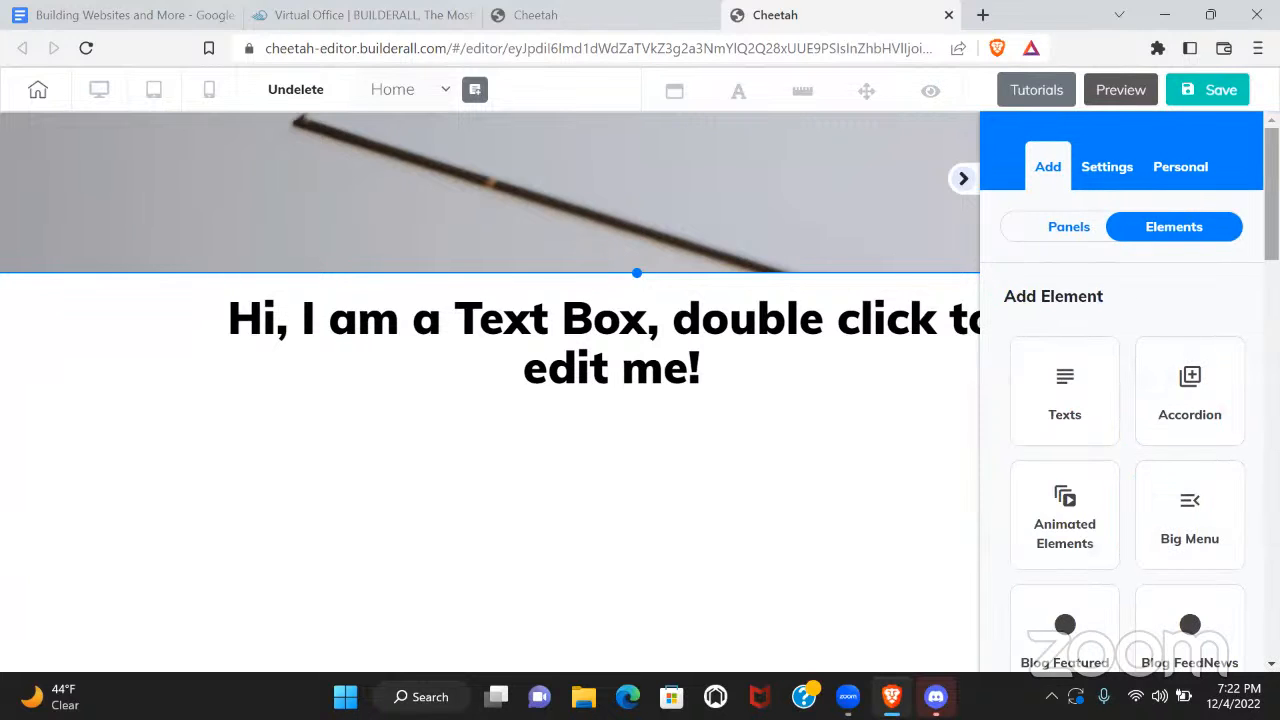
Look at the Supercheckout element and return to the list of elements
scroll(1270, 190, down, 3)
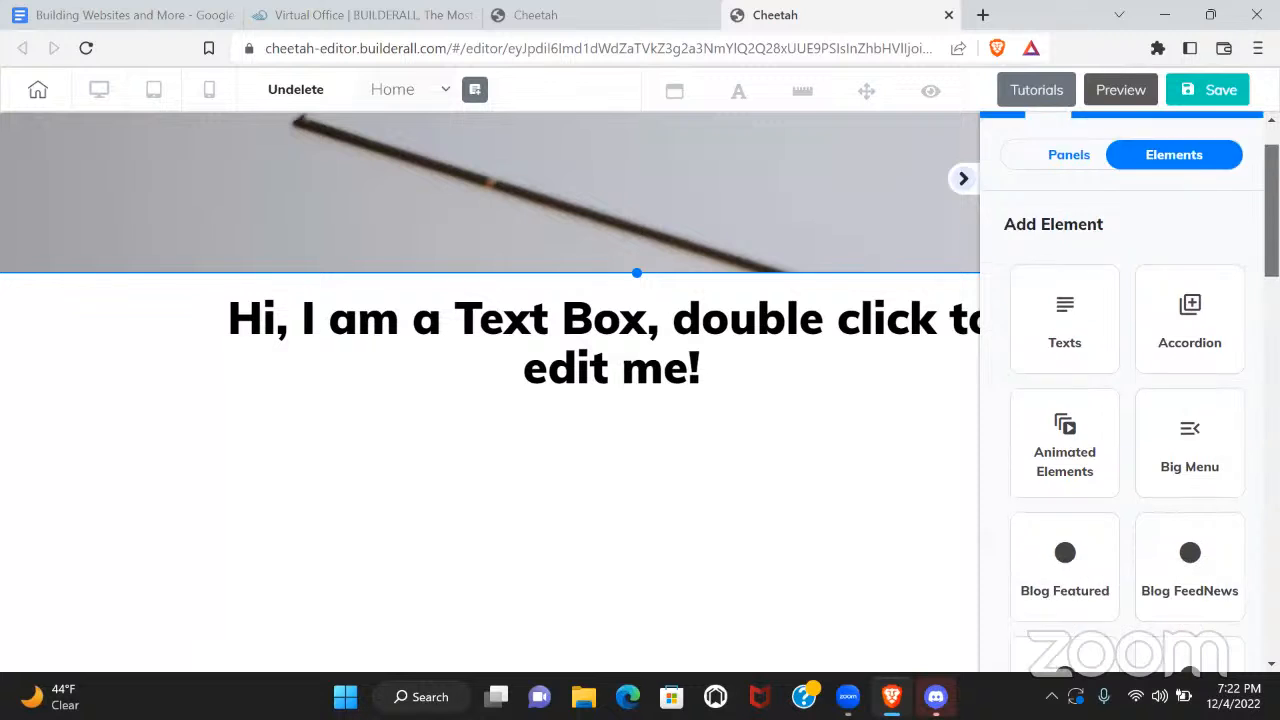
scroll(1127, 390, down, 7)
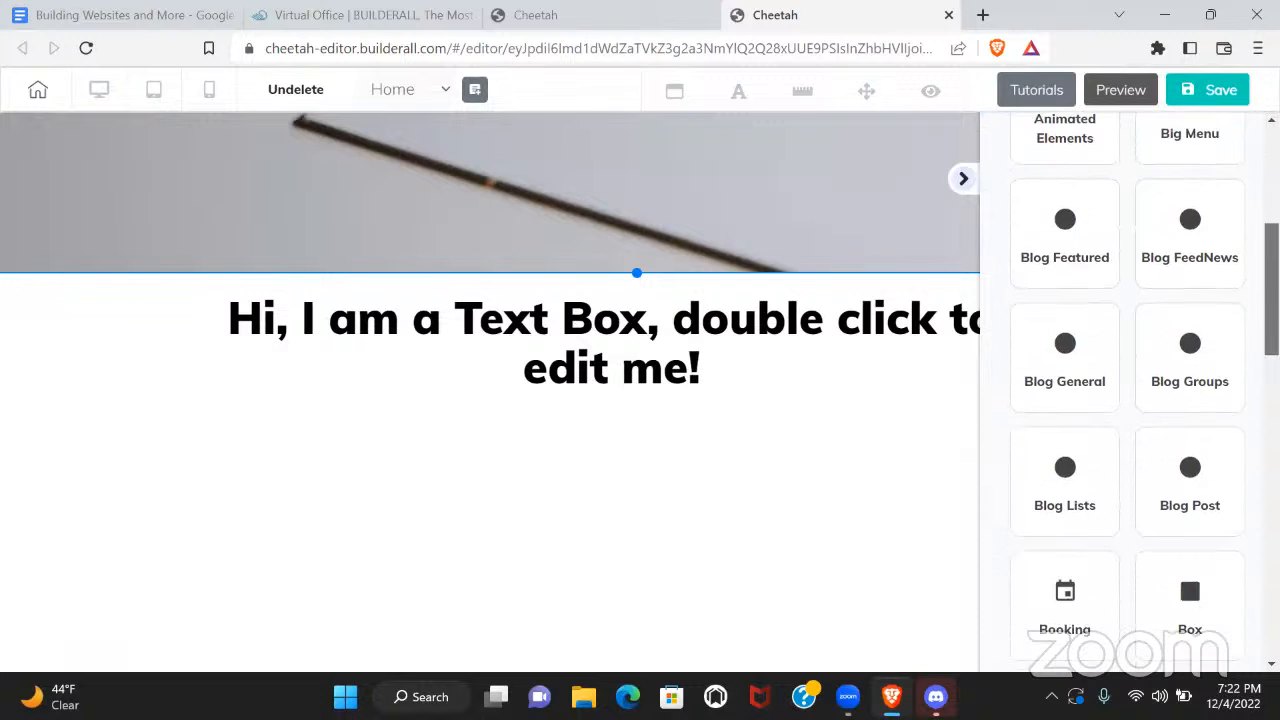
scroll(1073, 346, down, 2)
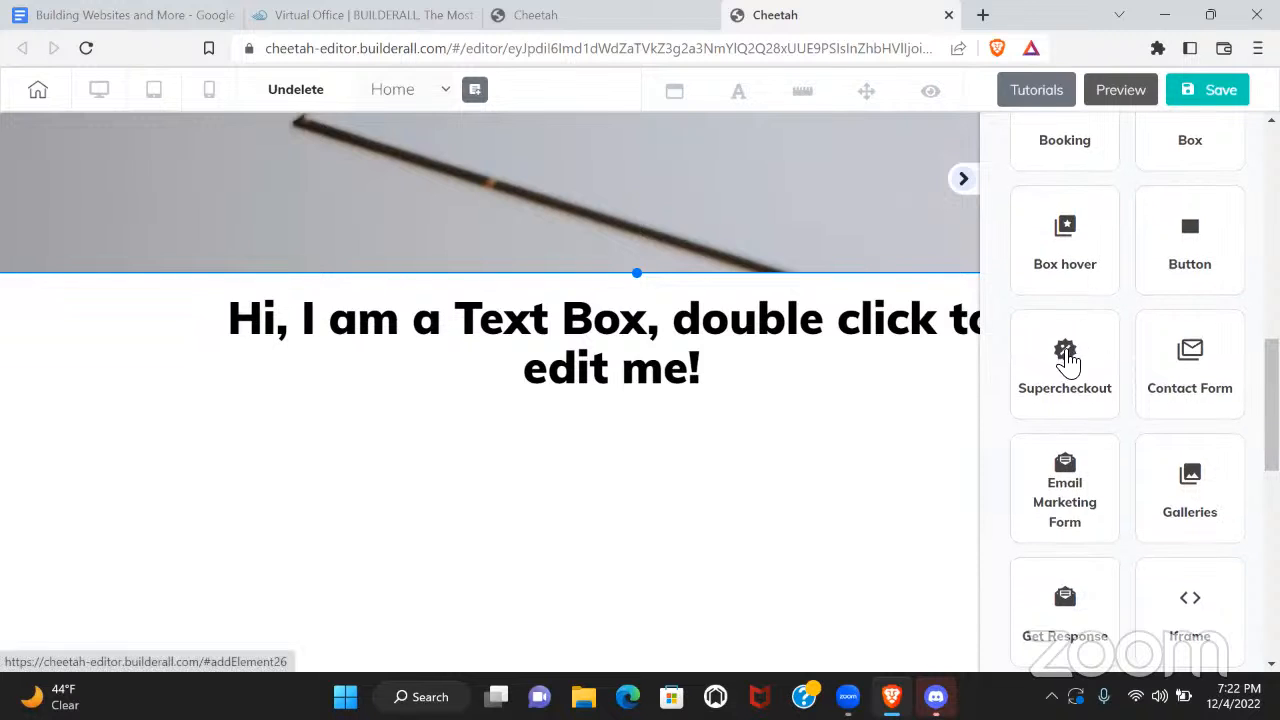
click(1068, 350)
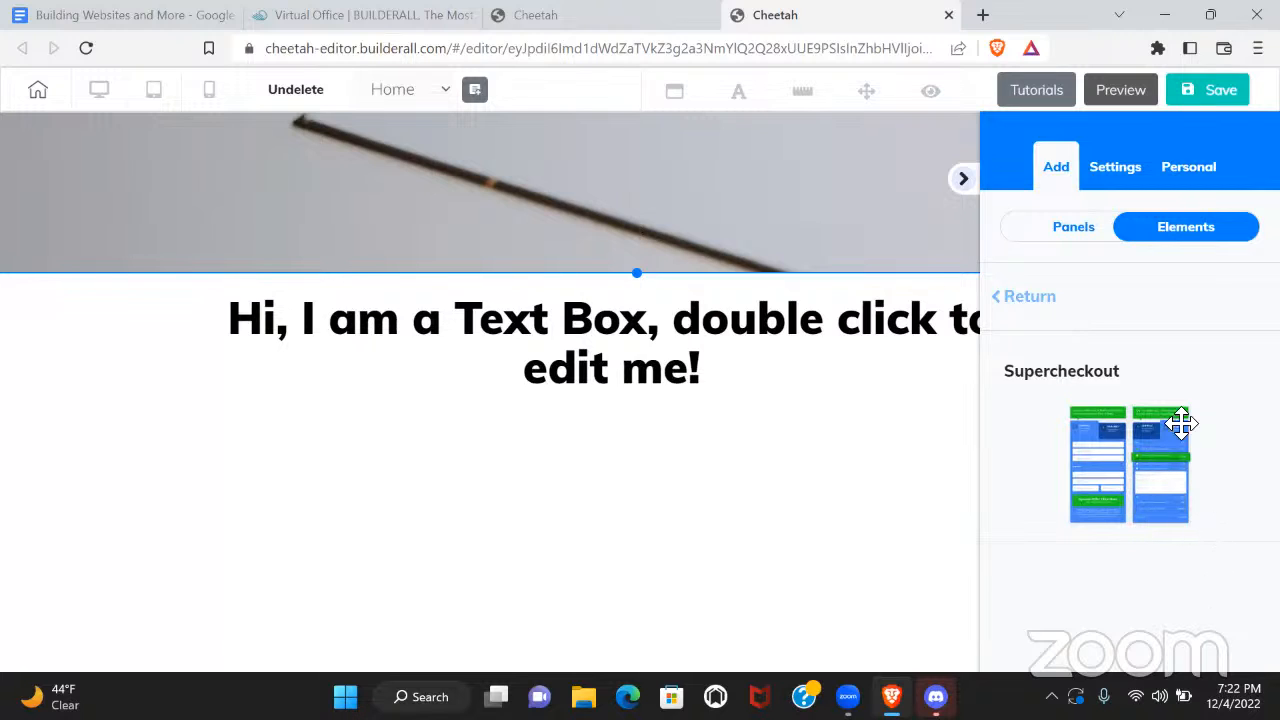
click(1022, 298)
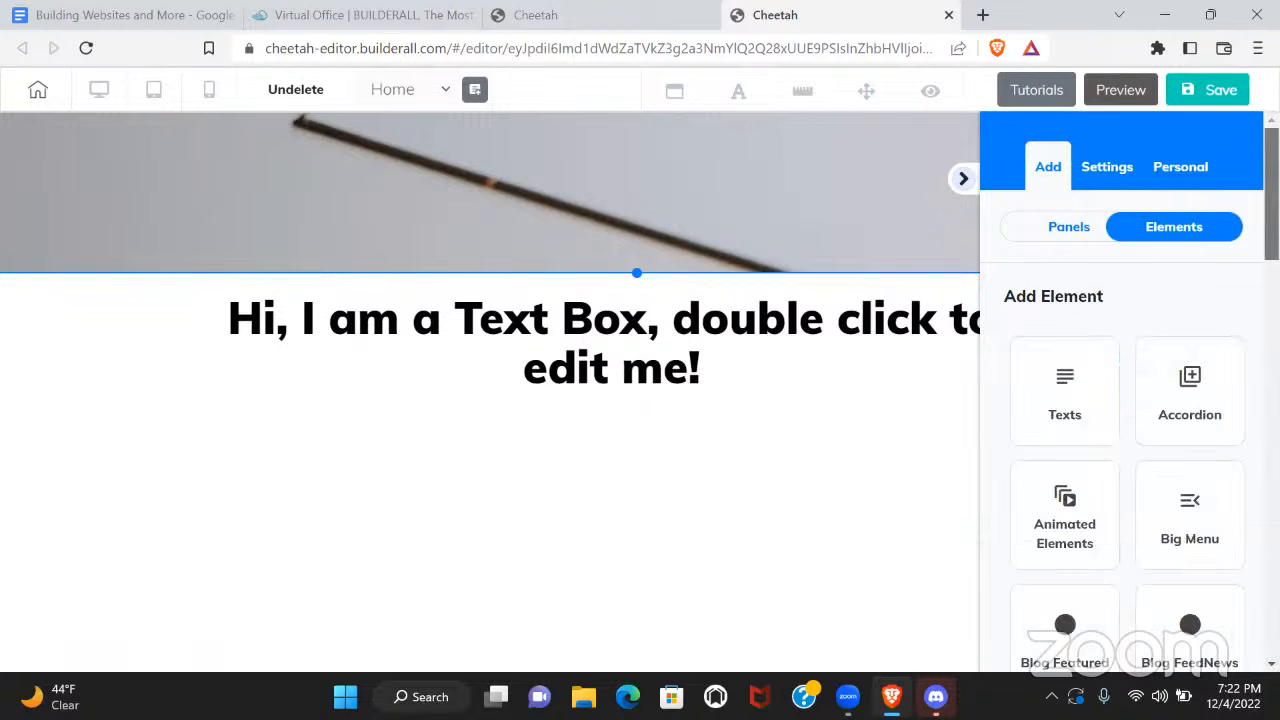
Find the Rotation Banner element, review its banner designs and return to the list of elements
scroll(1020, 300, down, 3)
scroll(1127, 390, down, 1)
scroll(1127, 390, down, 3)
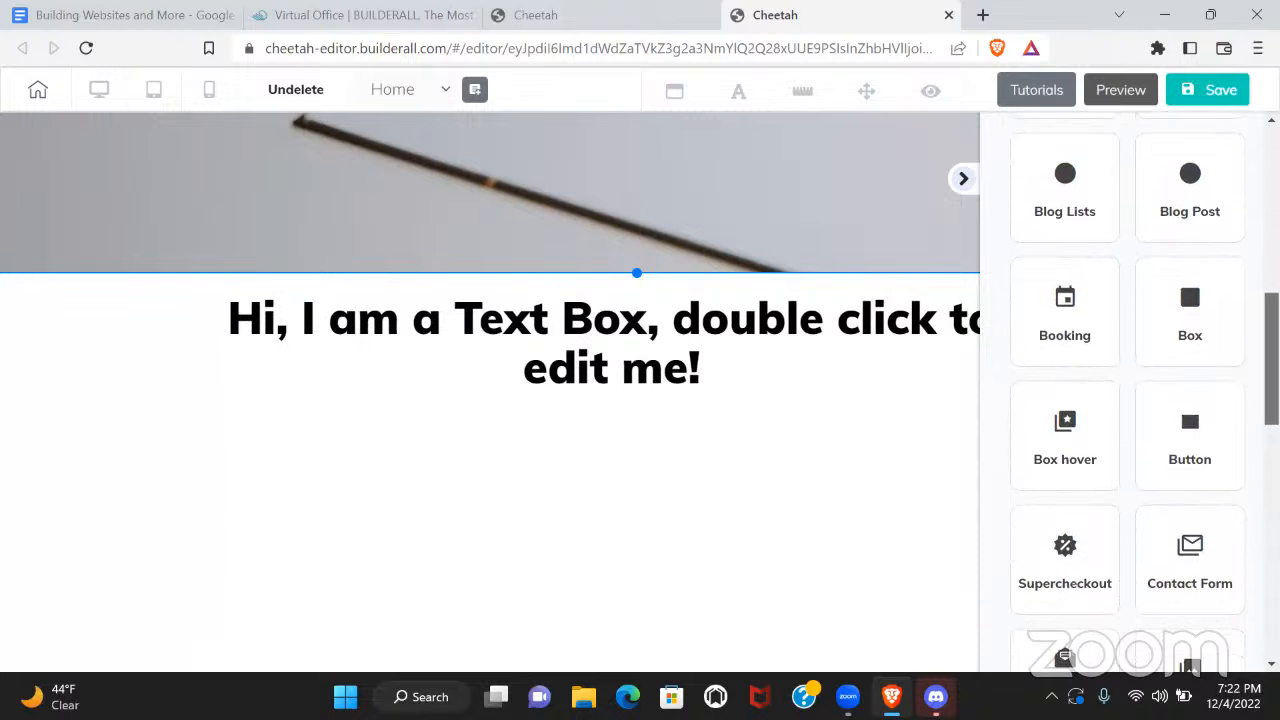
scroll(1127, 390, down, 2)
scroll(1127, 390, down, 1)
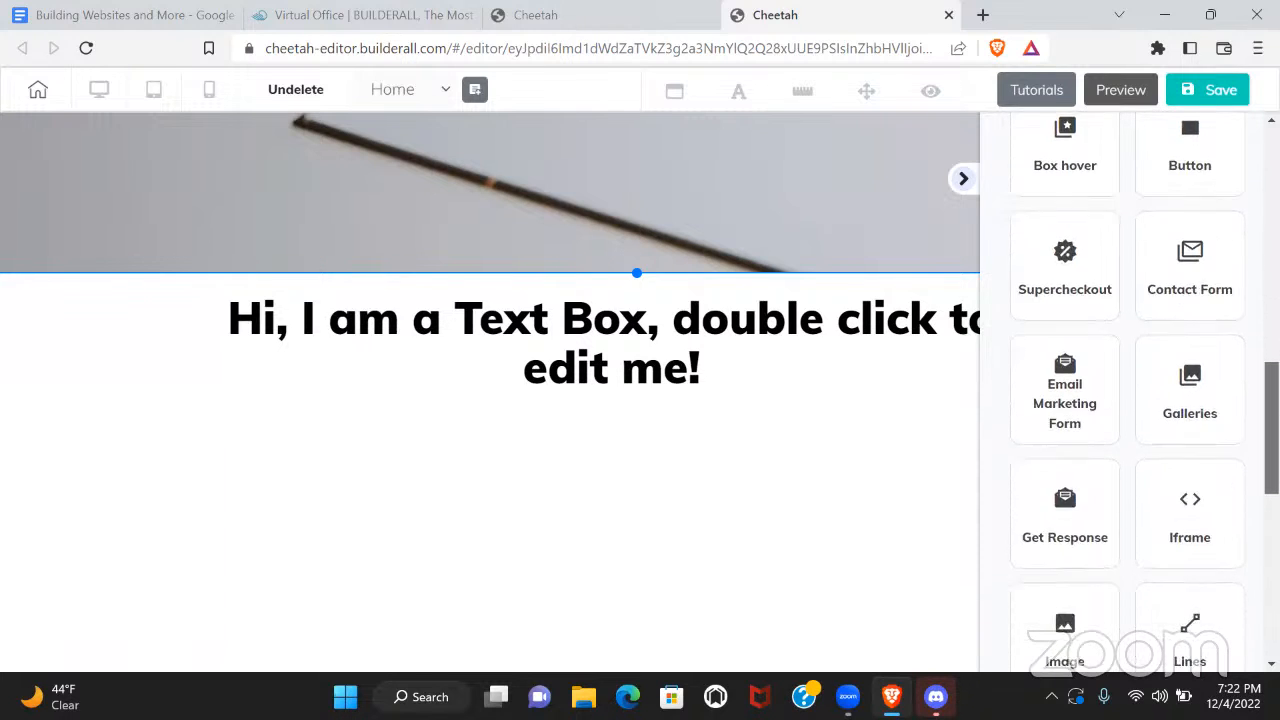
scroll(1127, 390, down, 2)
scroll(1127, 390, down, 2)
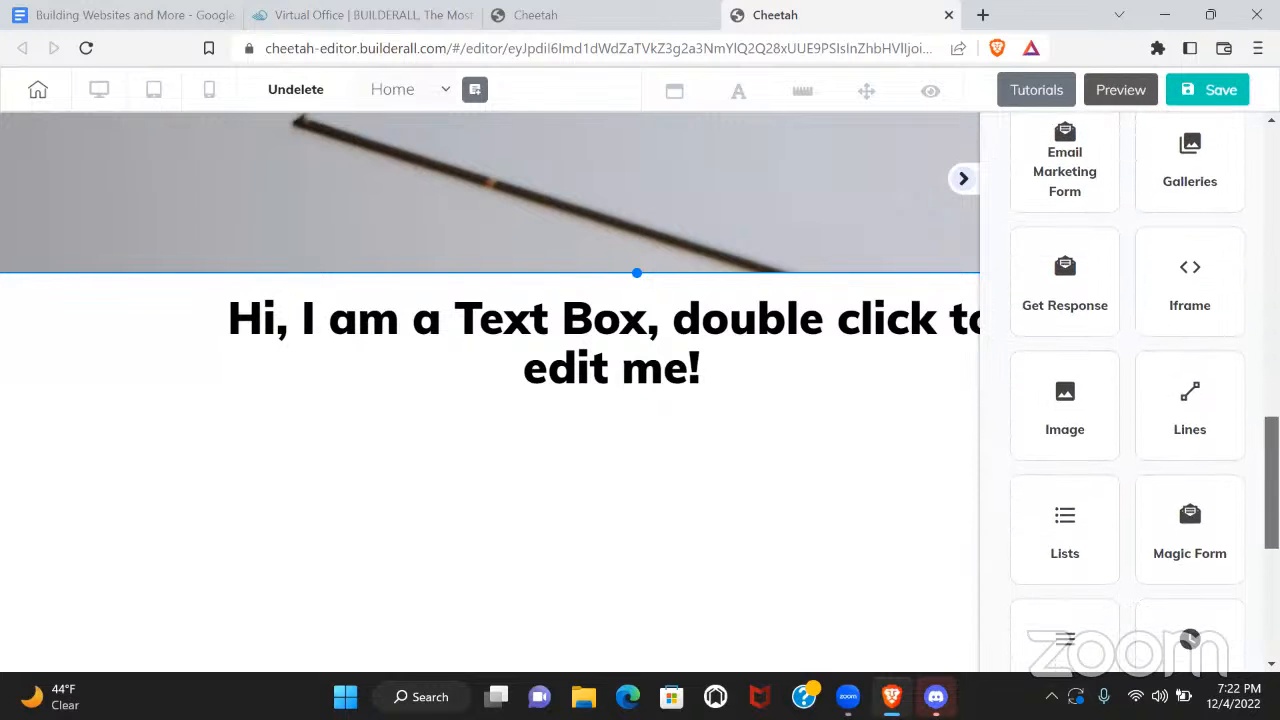
scroll(1231, 549, down, 2)
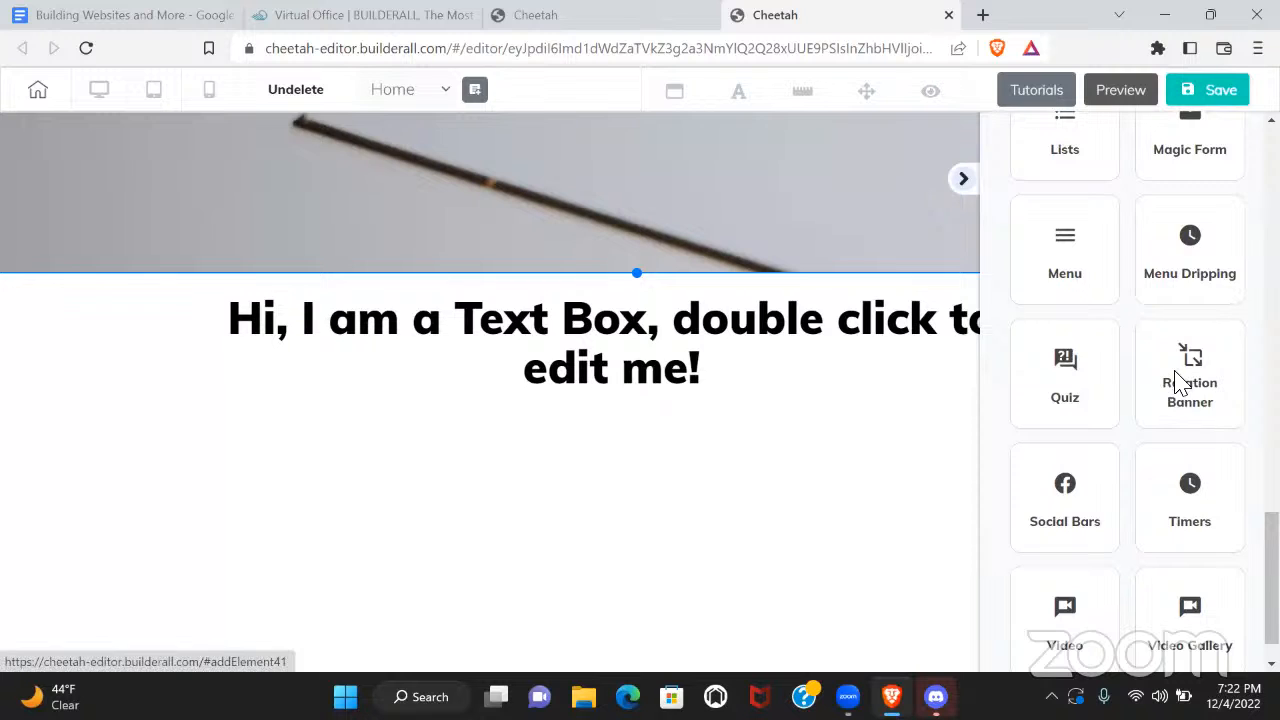
click(1180, 385)
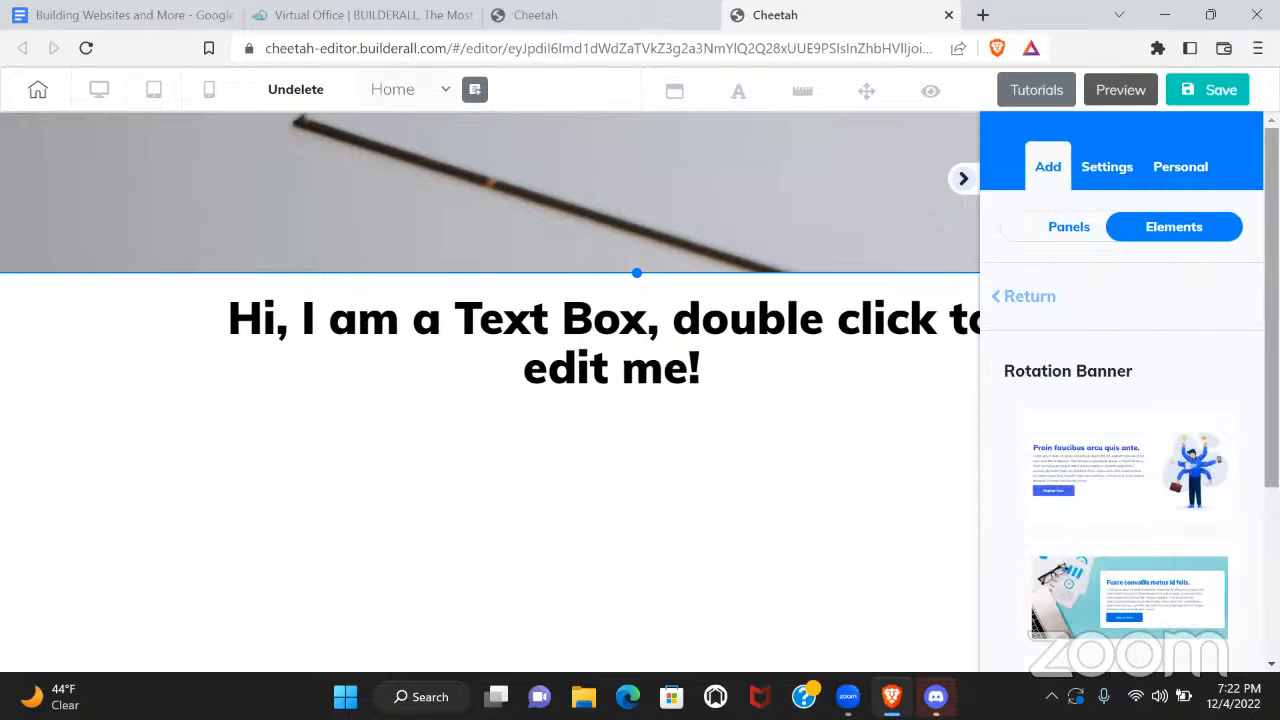
scroll(1176, 500, down, 1)
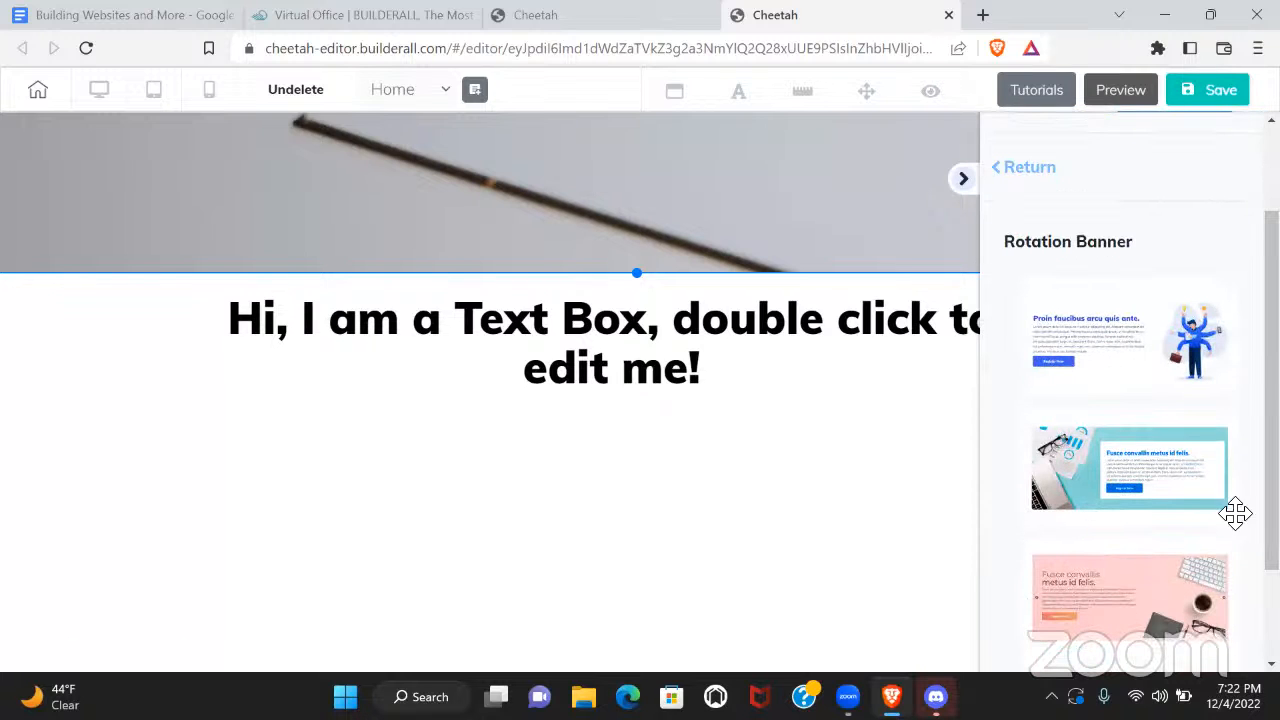
drag(1271, 480, 1271, 396)
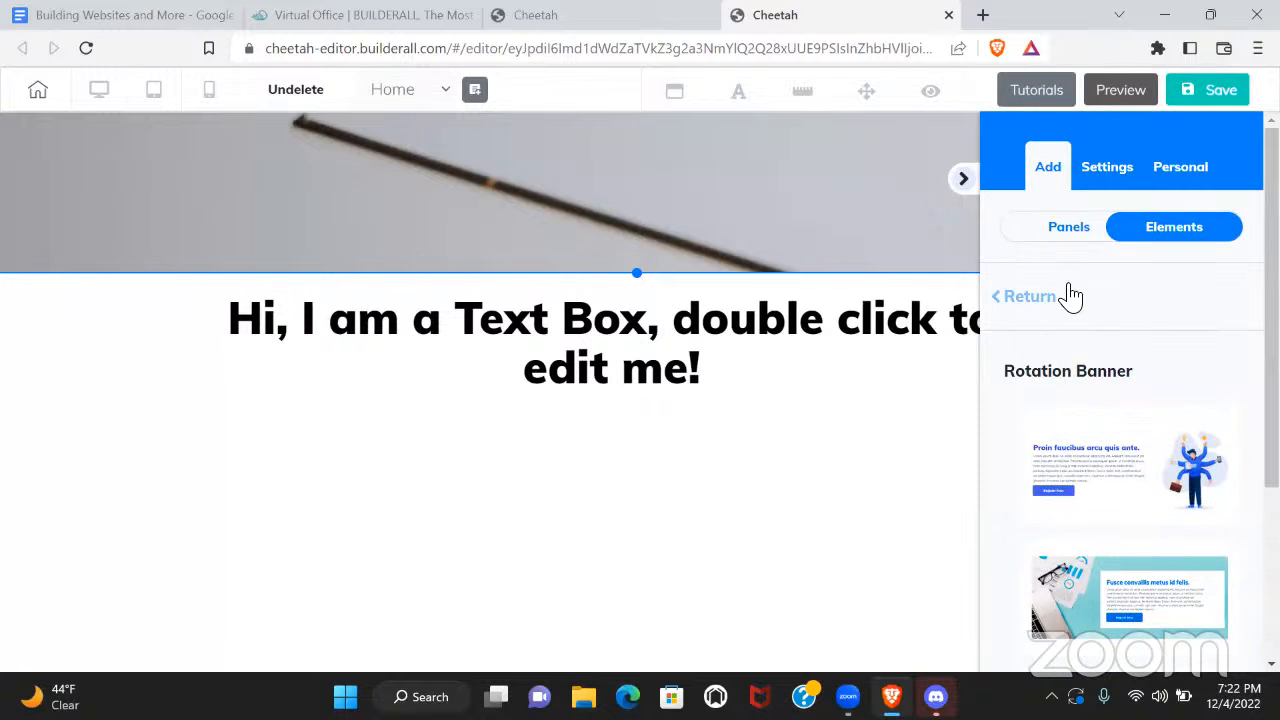
click(1035, 296)
Add a Video Gallery element below the text box and move it left to line up with the panel's content area
drag(1271, 196, 1271, 593)
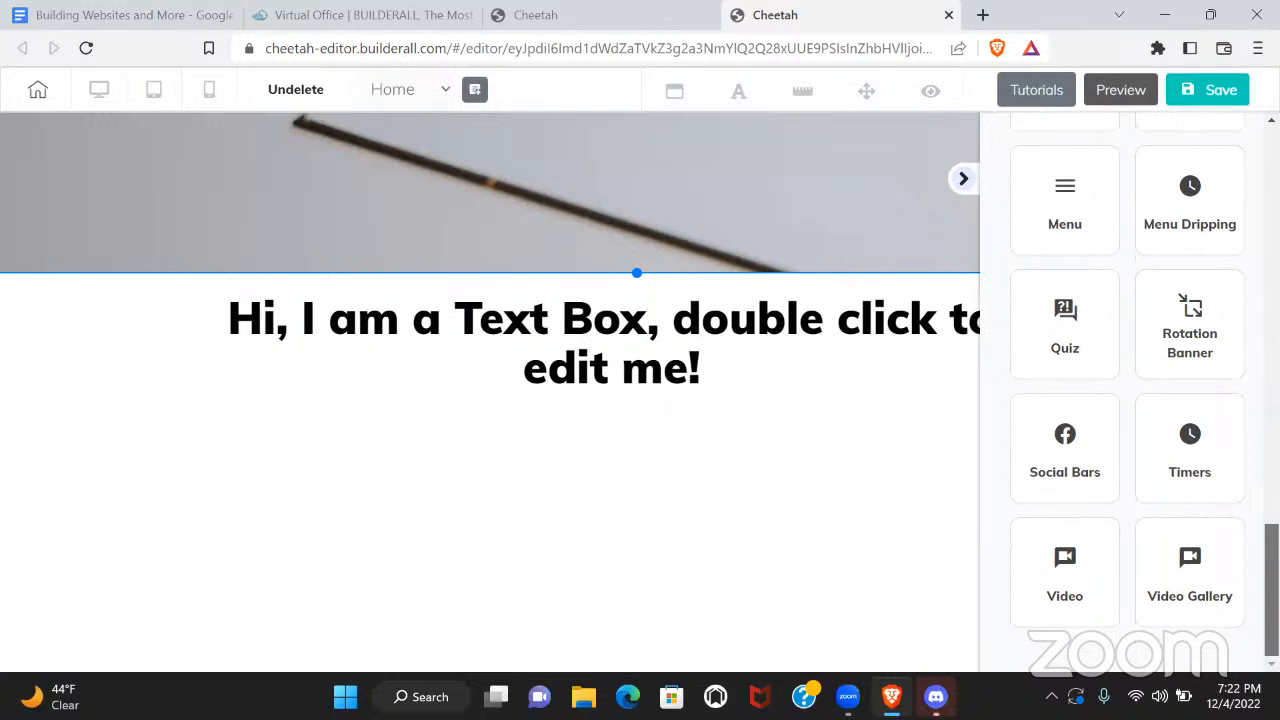
click(1198, 568)
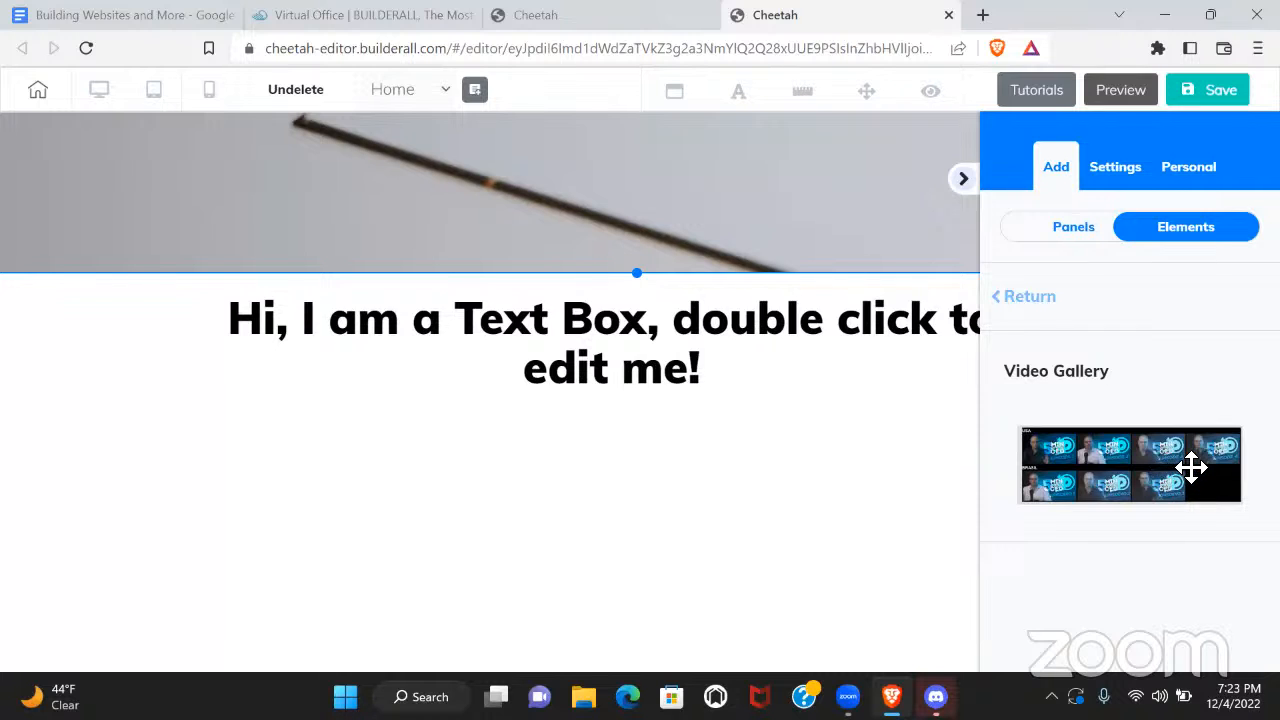
drag(1191, 467, 651, 492)
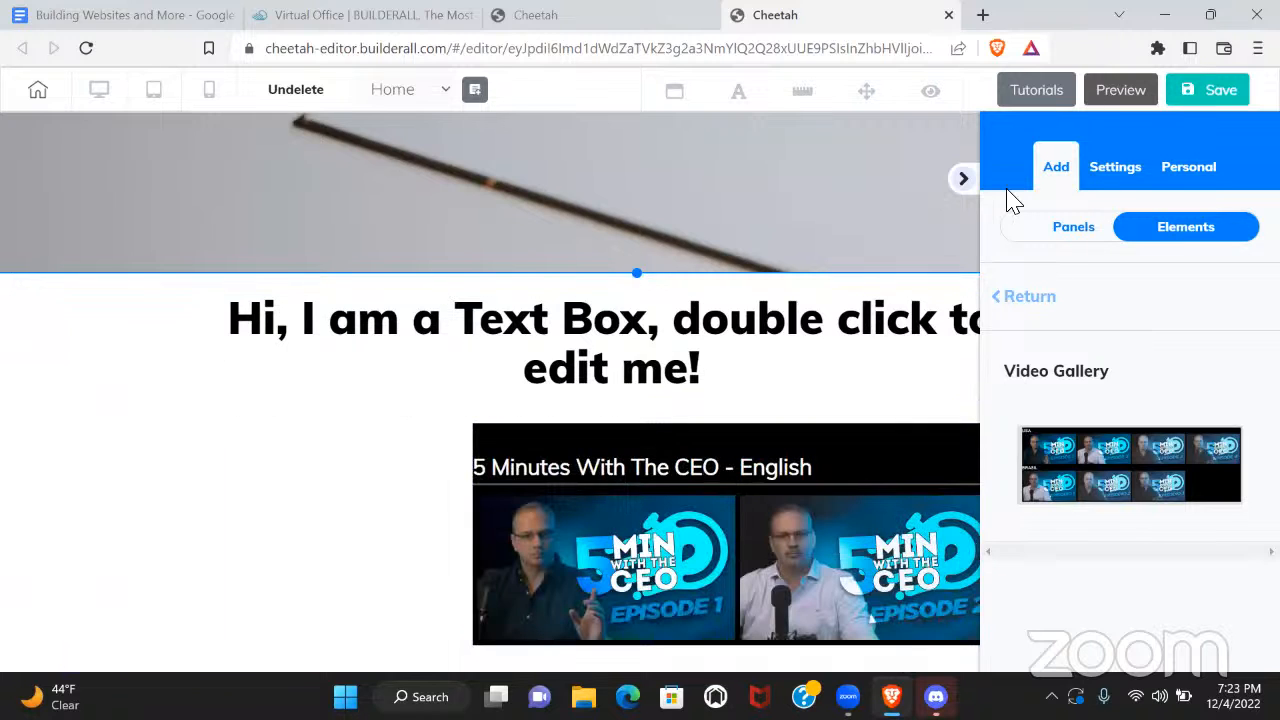
click(963, 179)
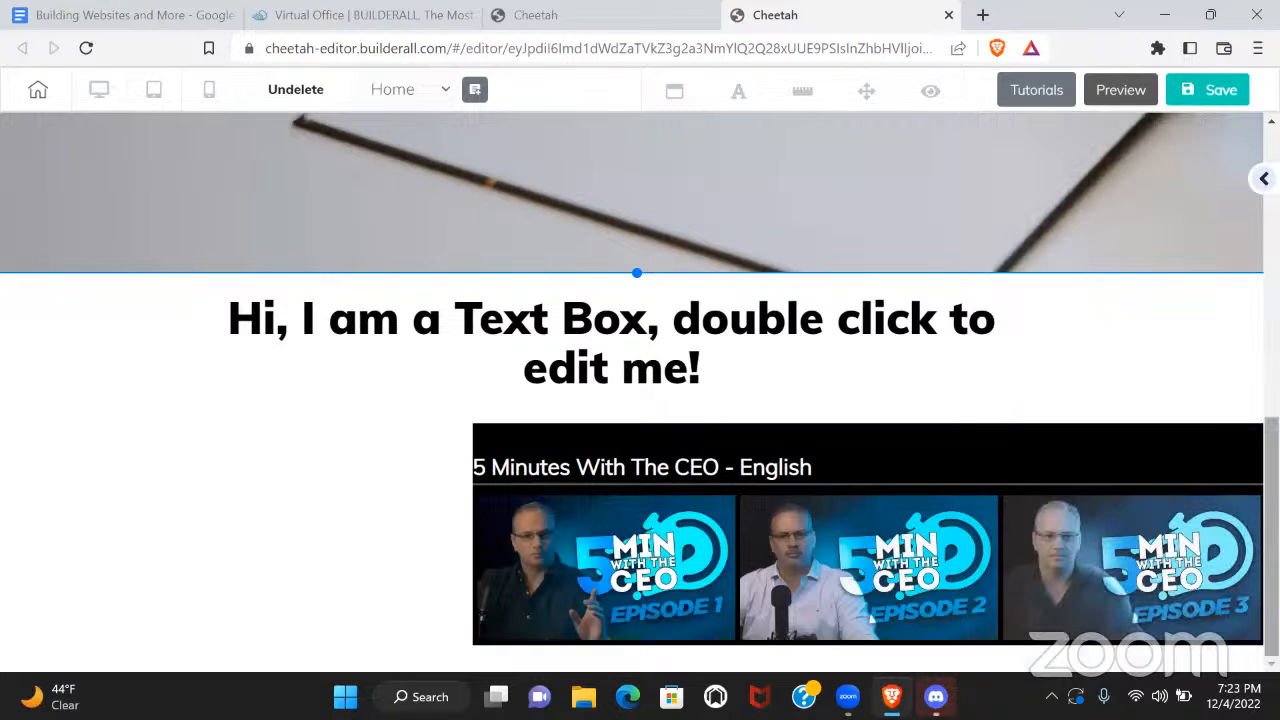
drag(1271, 536, 1271, 536)
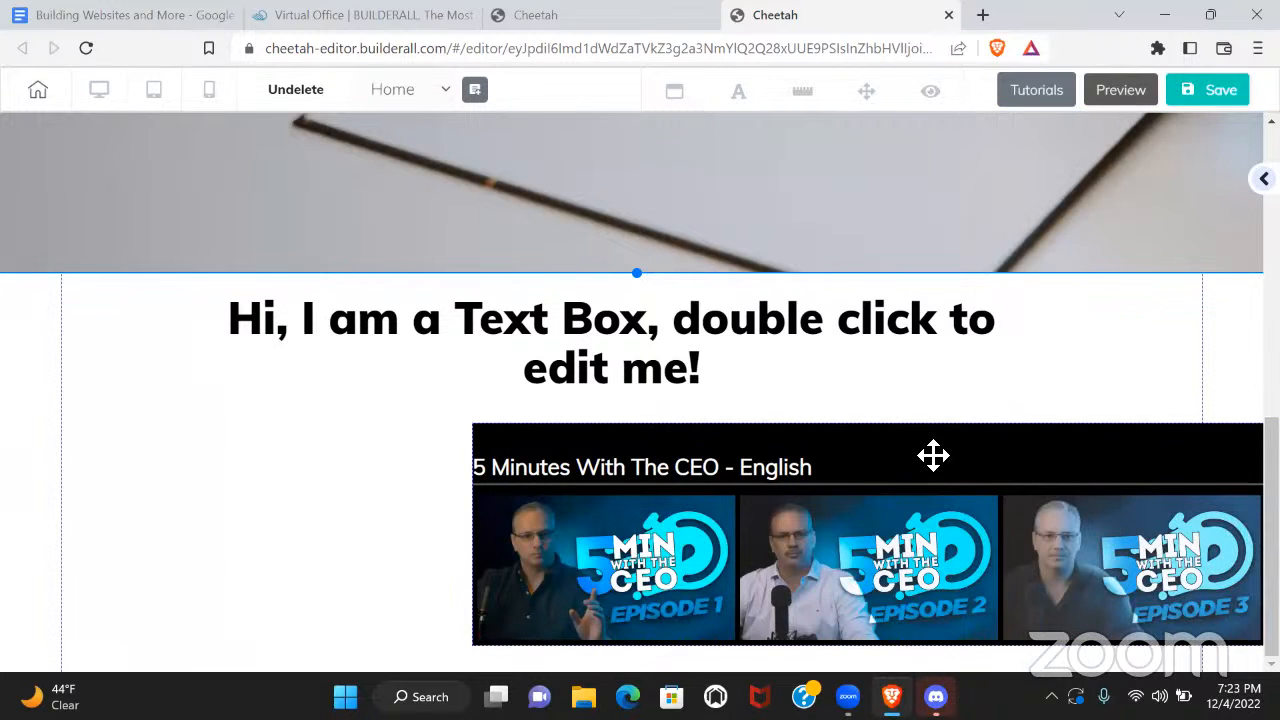
drag(931, 454, 703, 434)
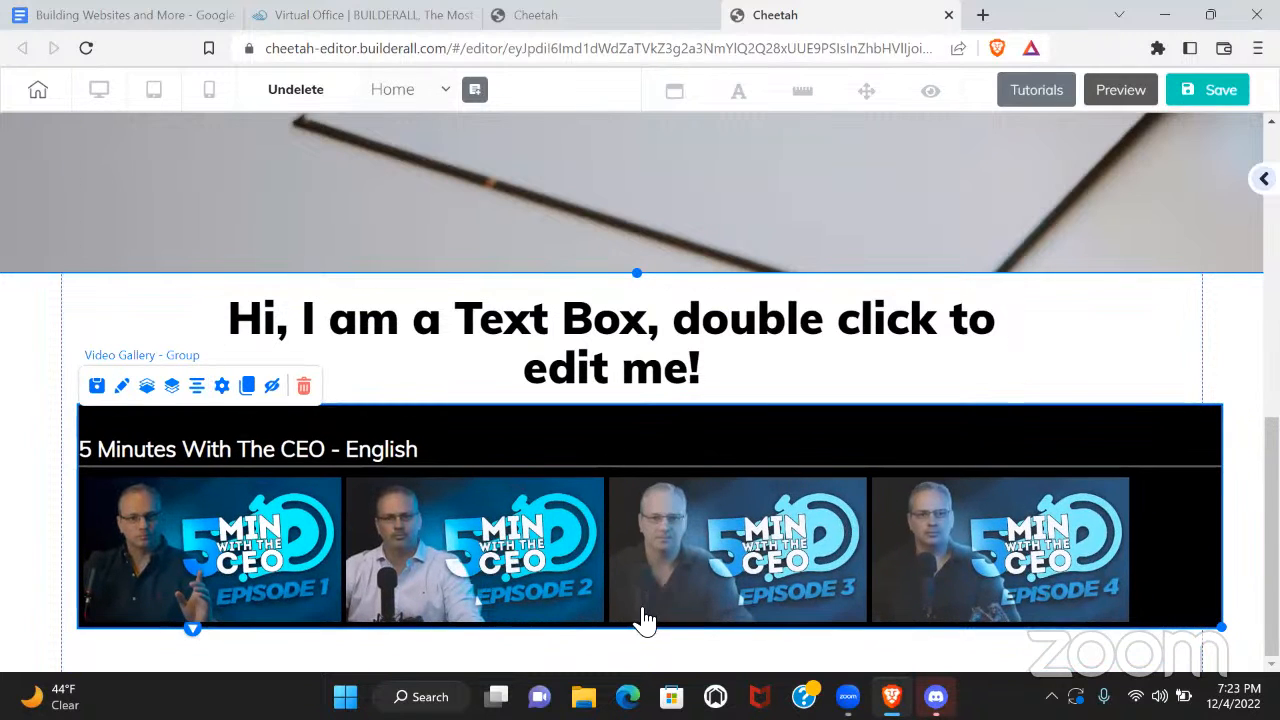
Set the height of the panel holding the video gallery to 1282 and its minimum height to 324
click(645, 660)
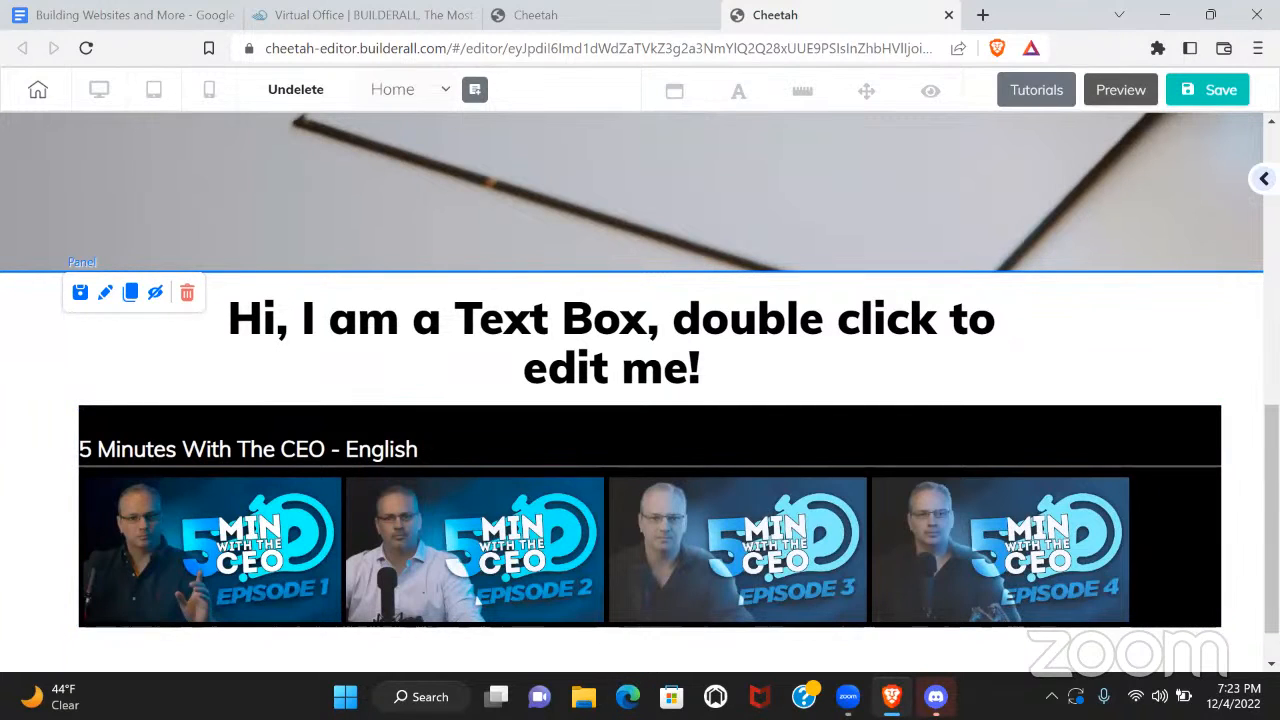
drag(1271, 560, 1271, 586)
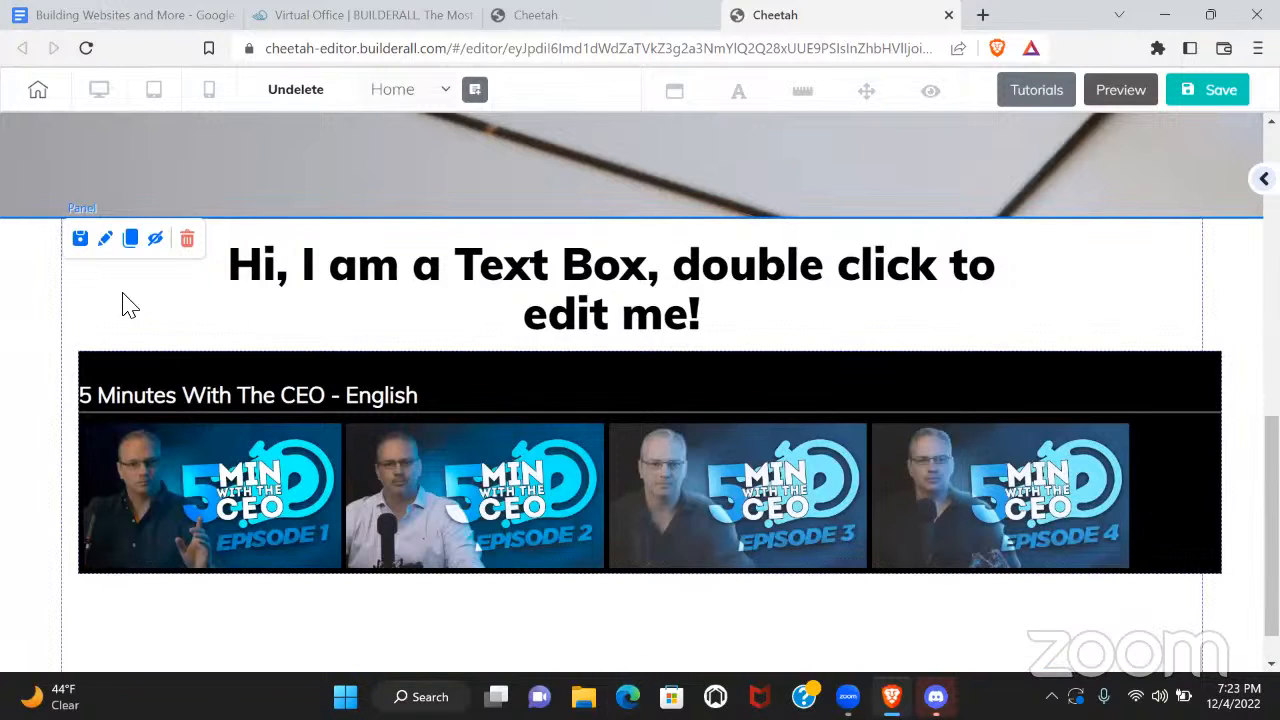
click(106, 240)
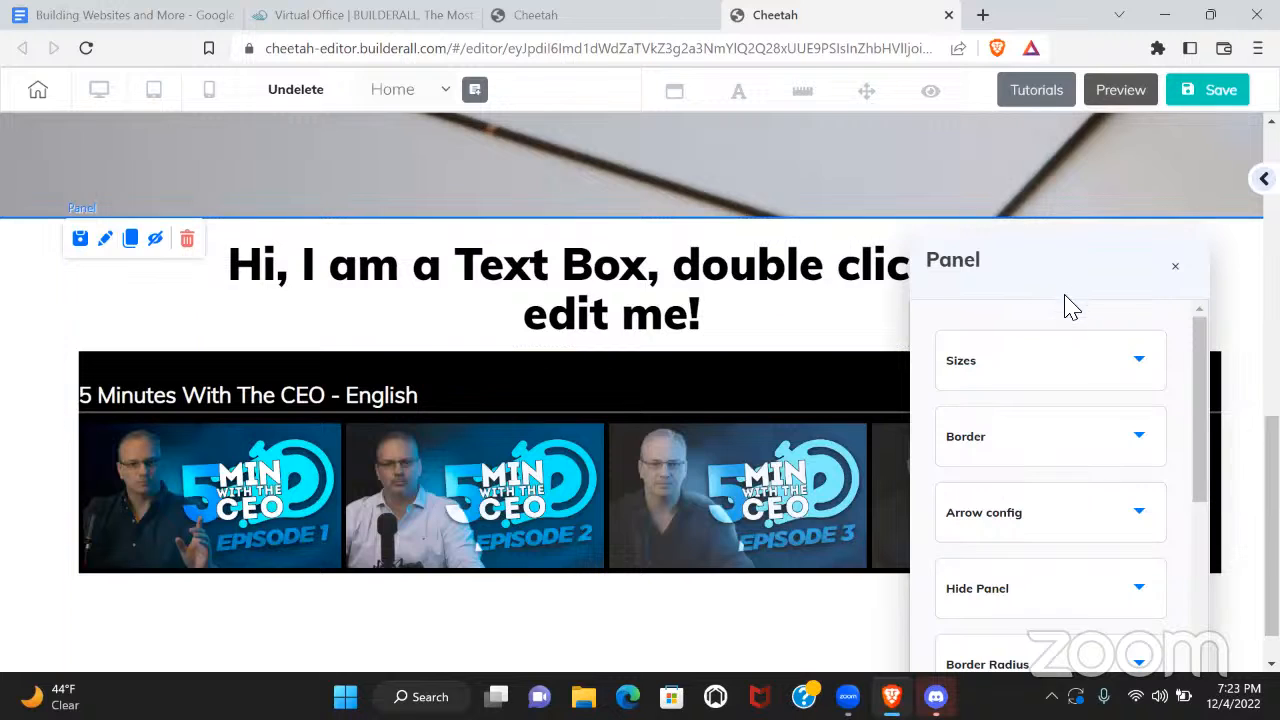
drag(1057, 274, 1043, 112)
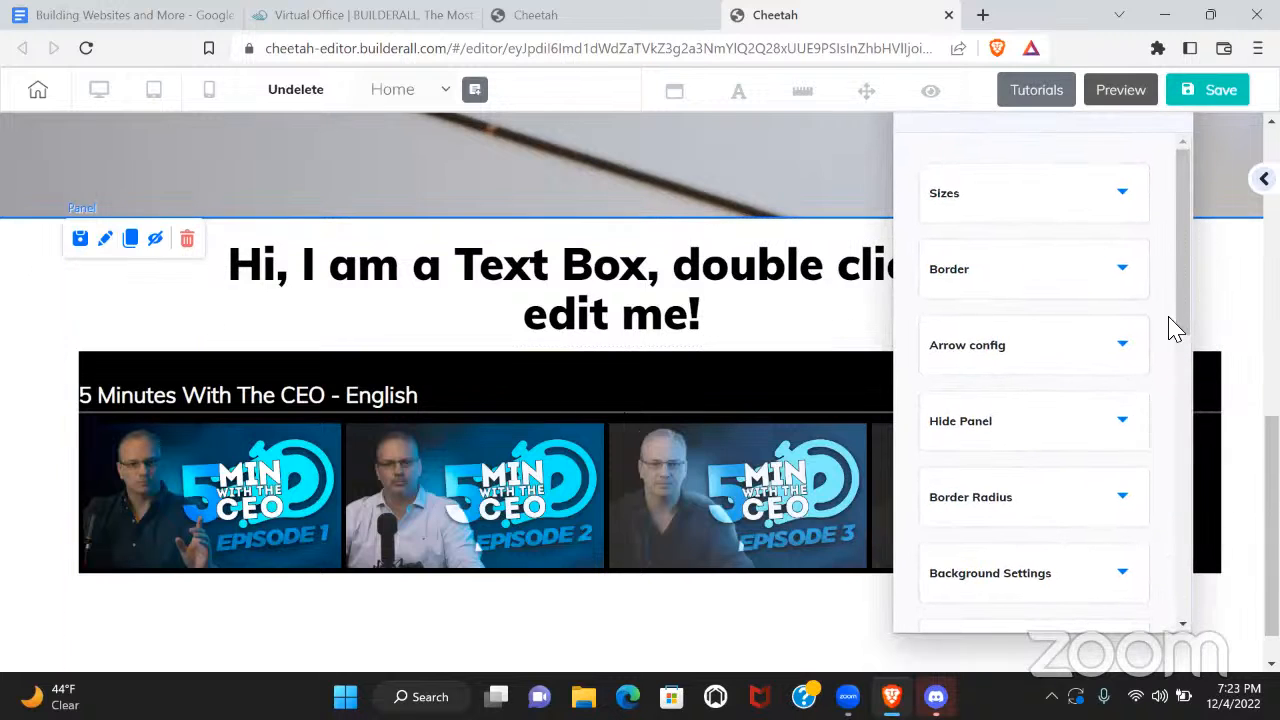
click(1095, 200)
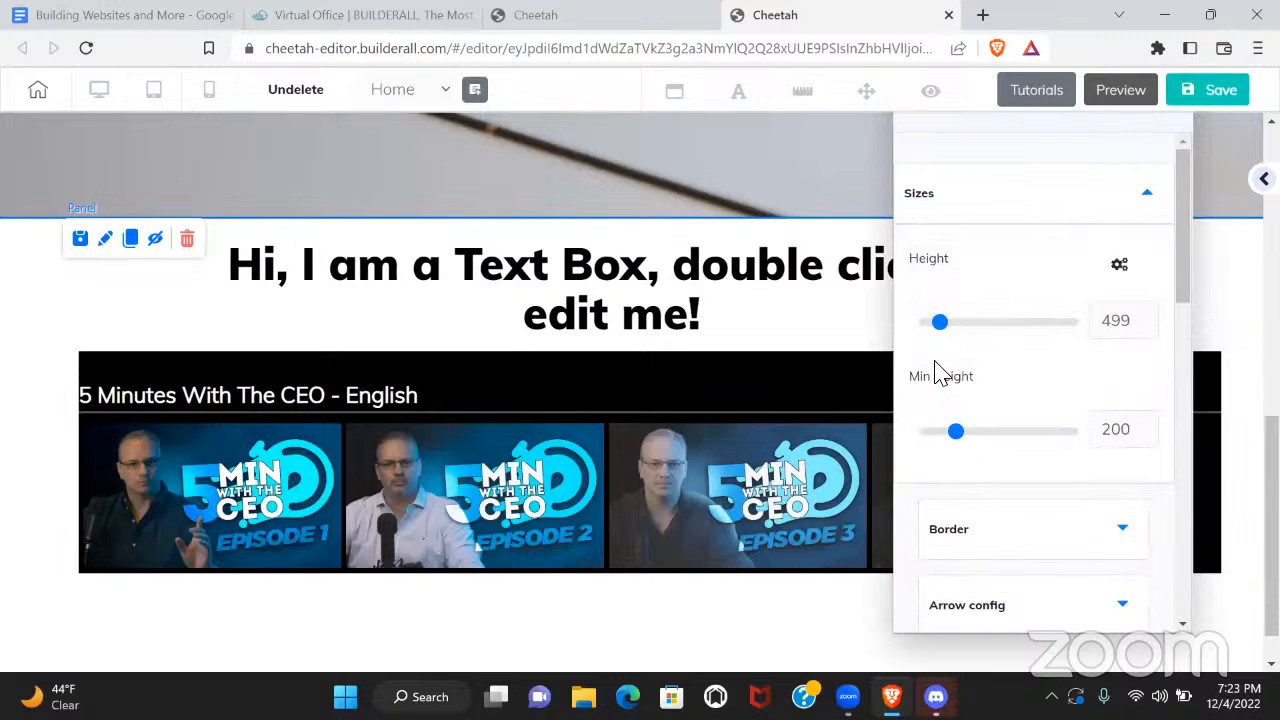
drag(943, 333, 962, 333)
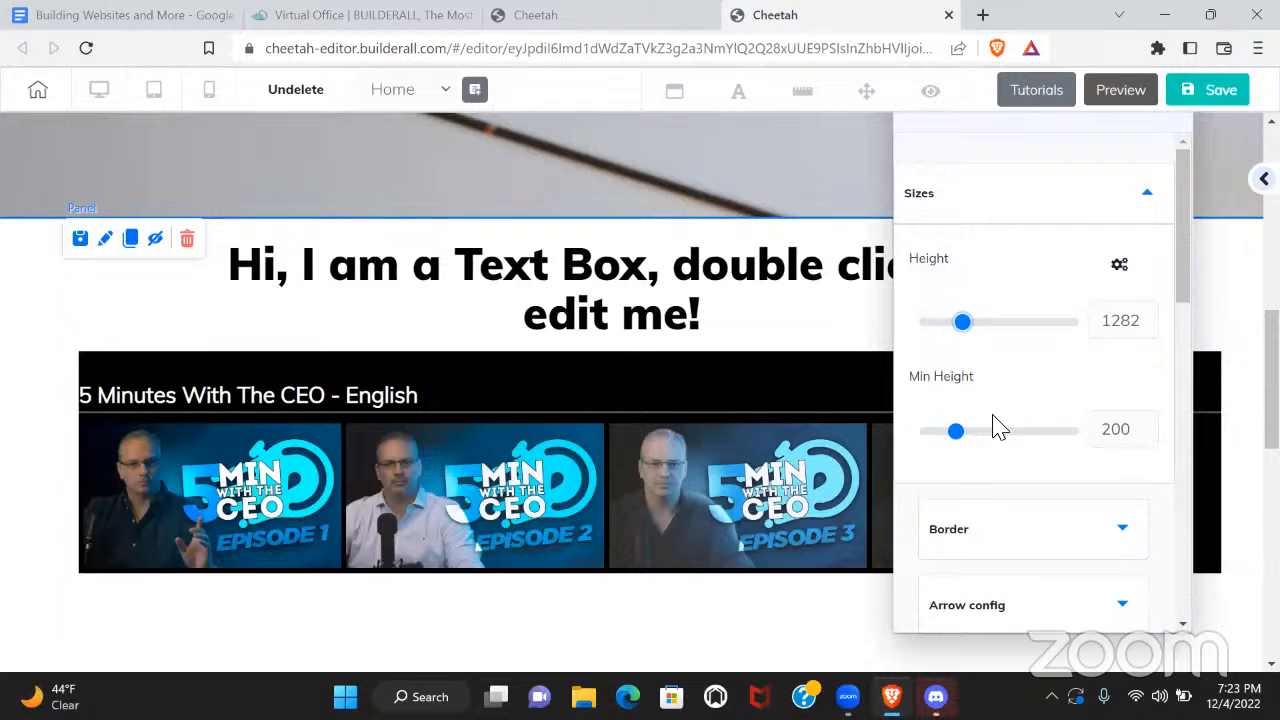
drag(957, 432, 980, 433)
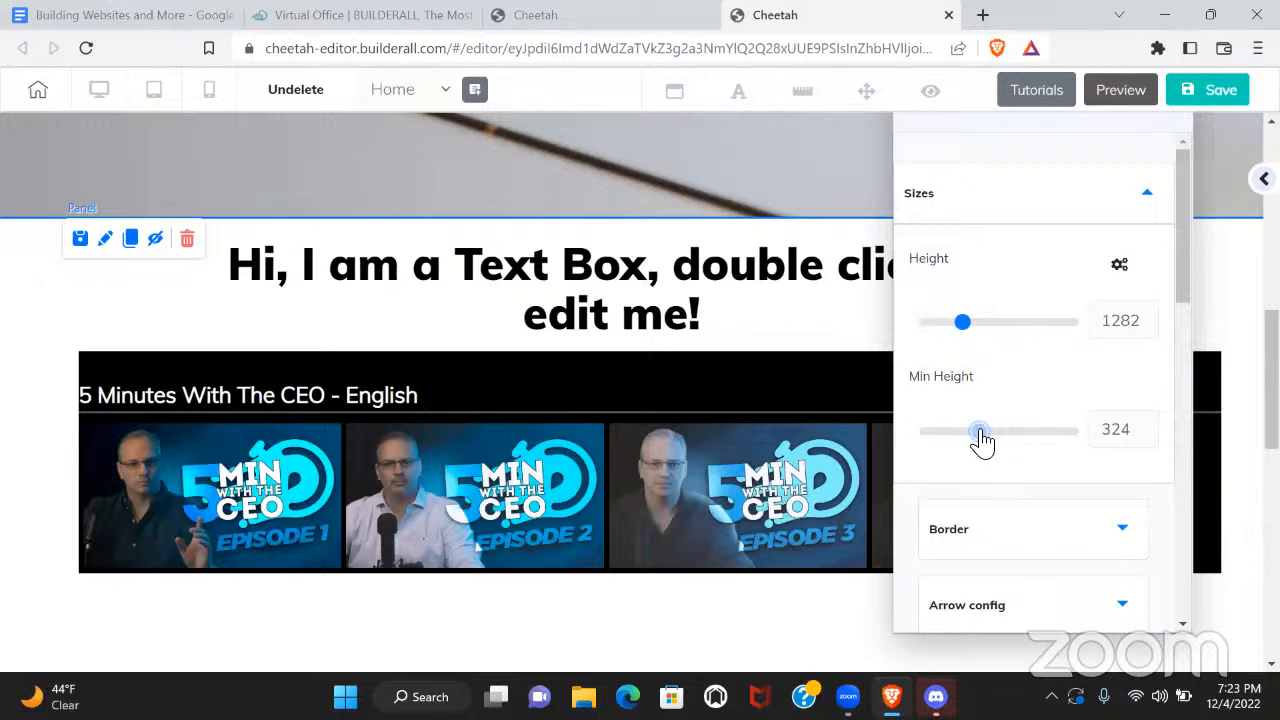
click(846, 340)
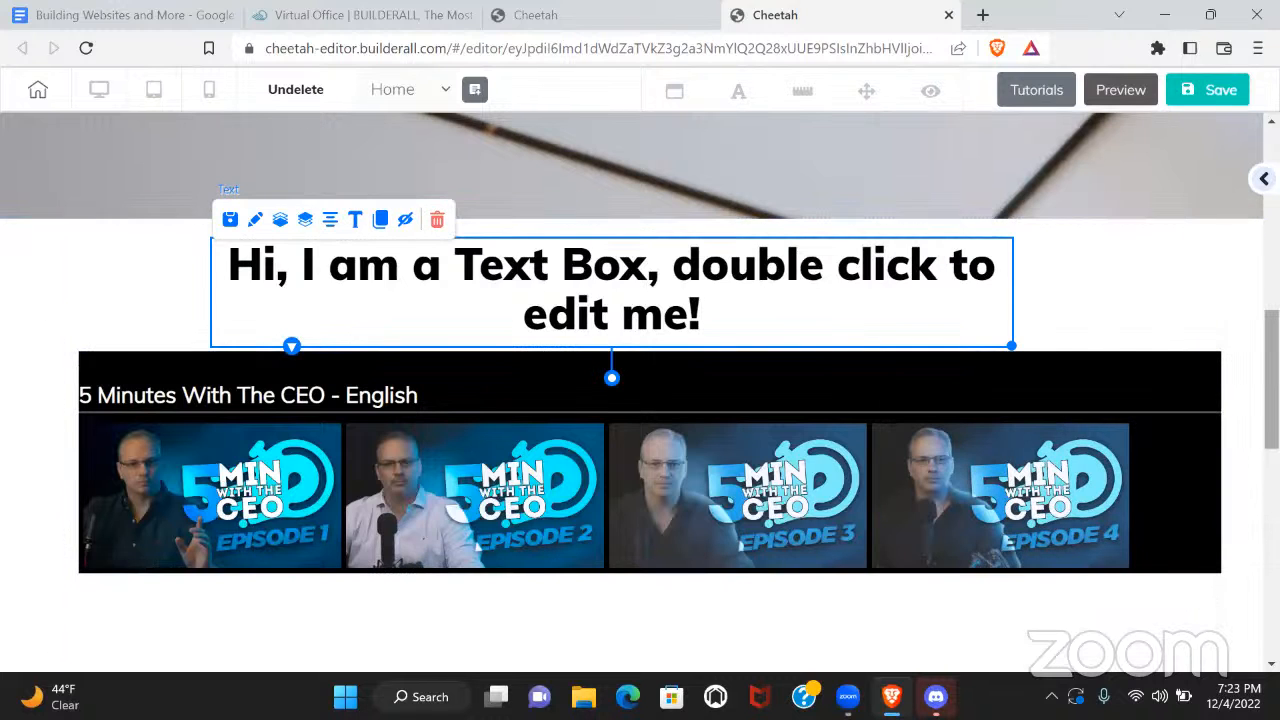
scroll(846, 340, down, 5)
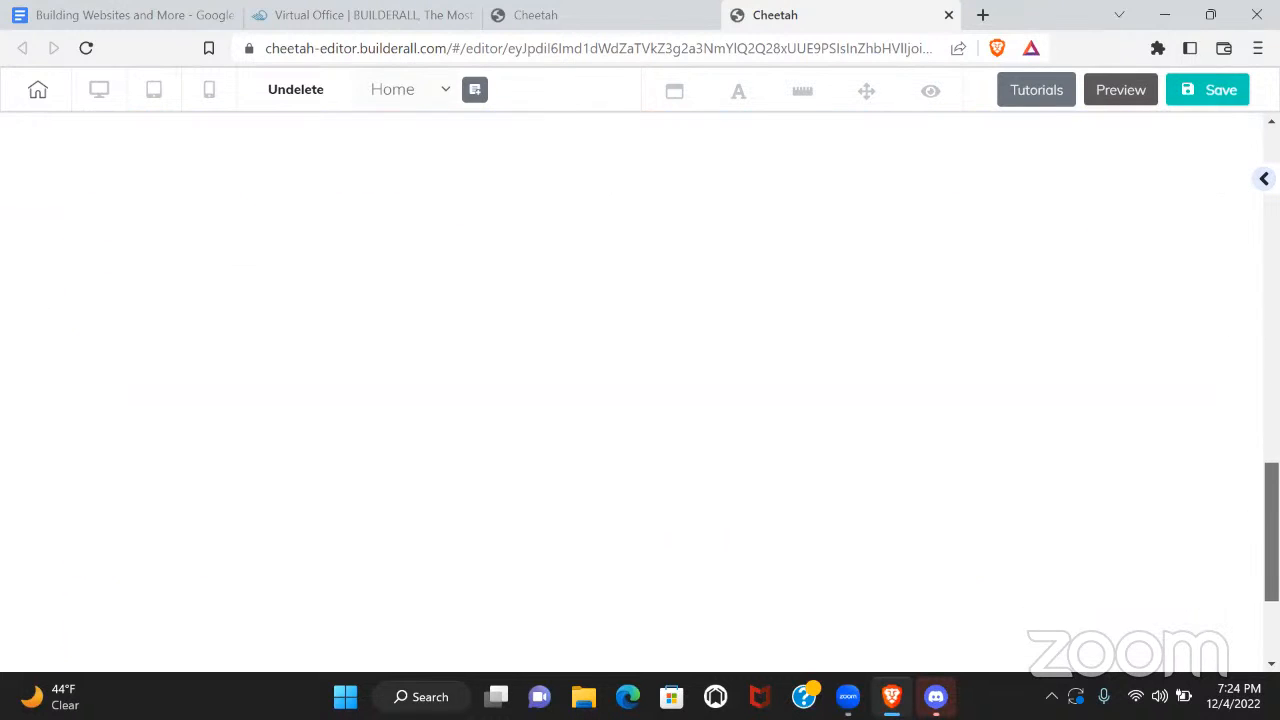
scroll(1030, 385, up, 5)
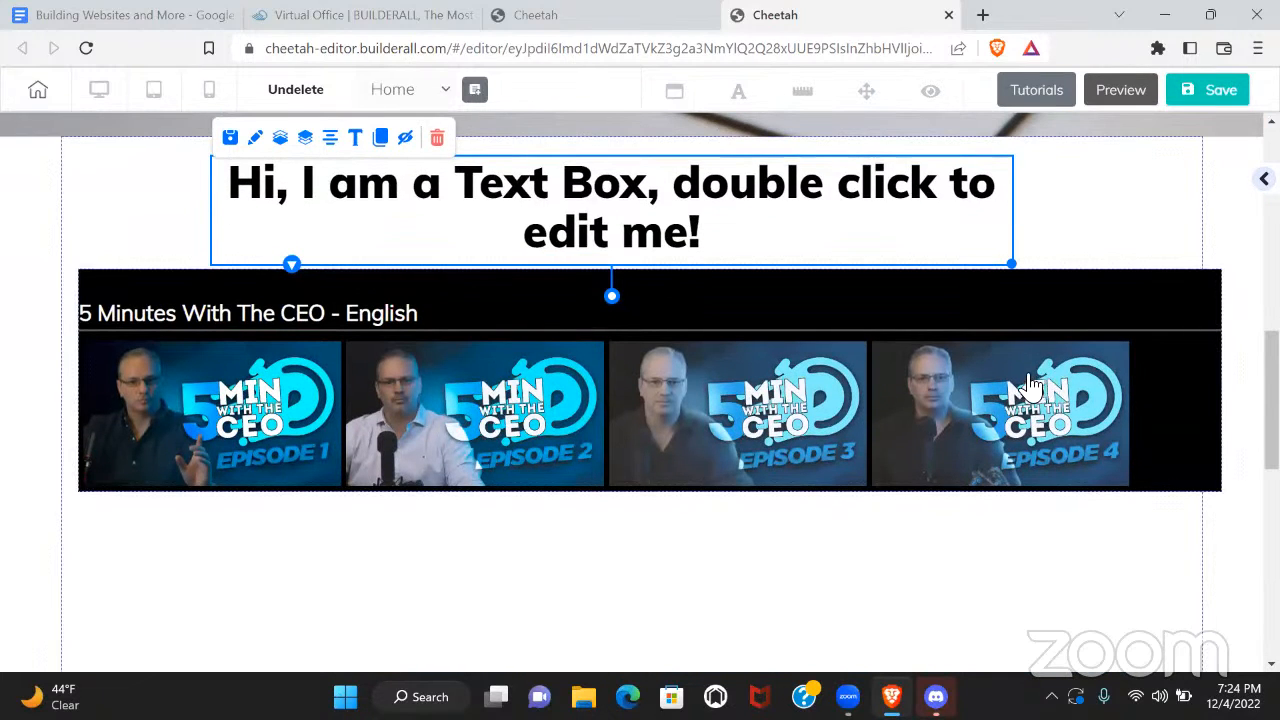
Open episodes 4, 2, 1 and 3 in the Video Gallery and look at their video and description areas
click(1030, 385)
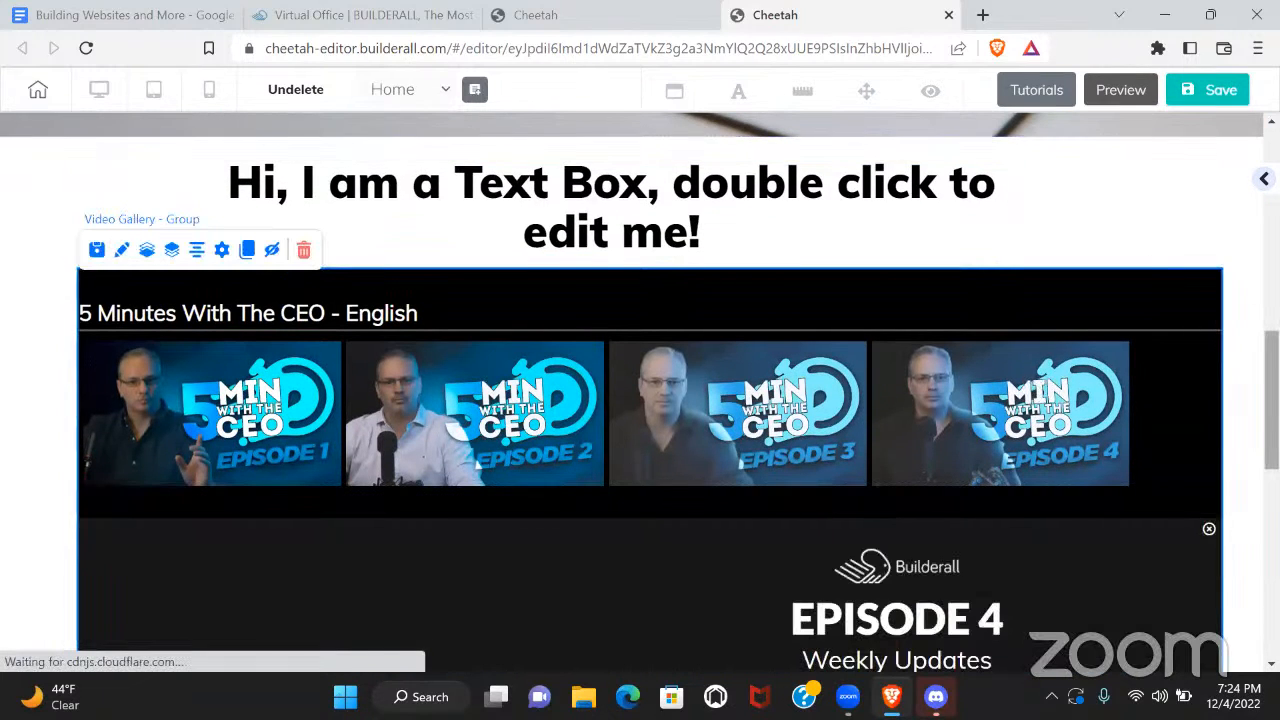
scroll(640, 390, down, 4)
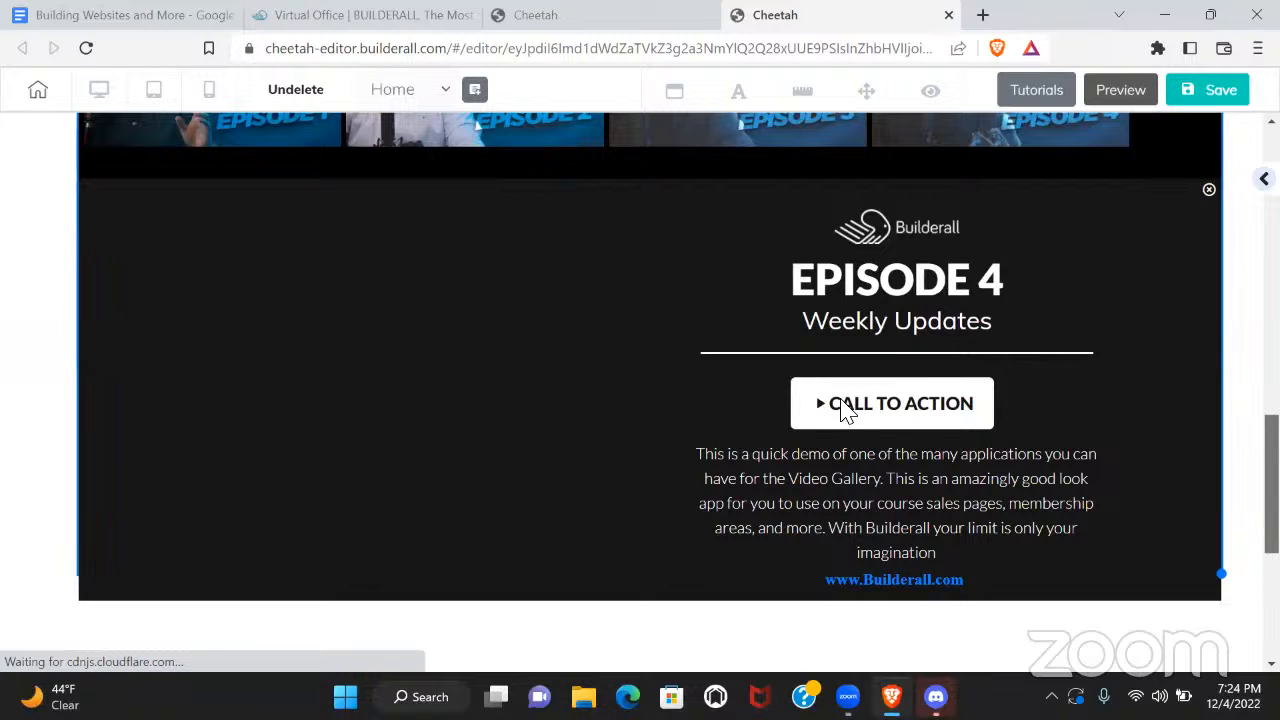
drag(1271, 484, 1271, 480)
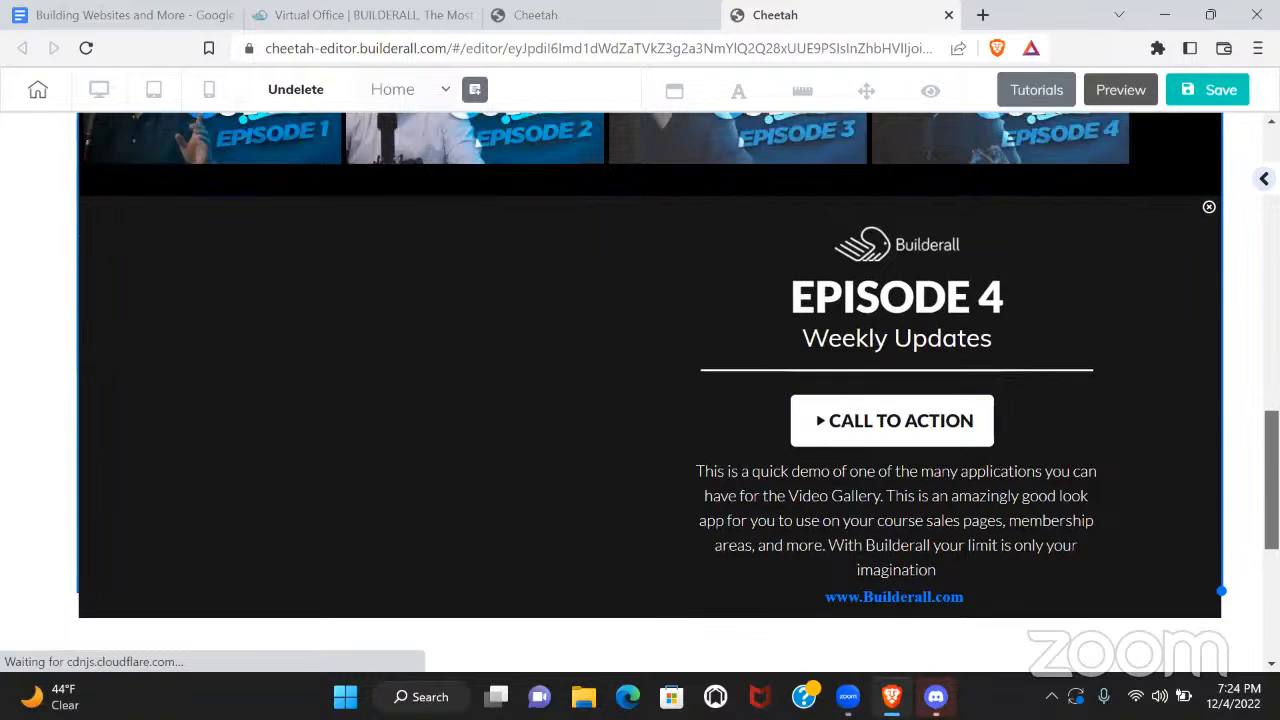
scroll(449, 400, up, 3)
click(463, 380)
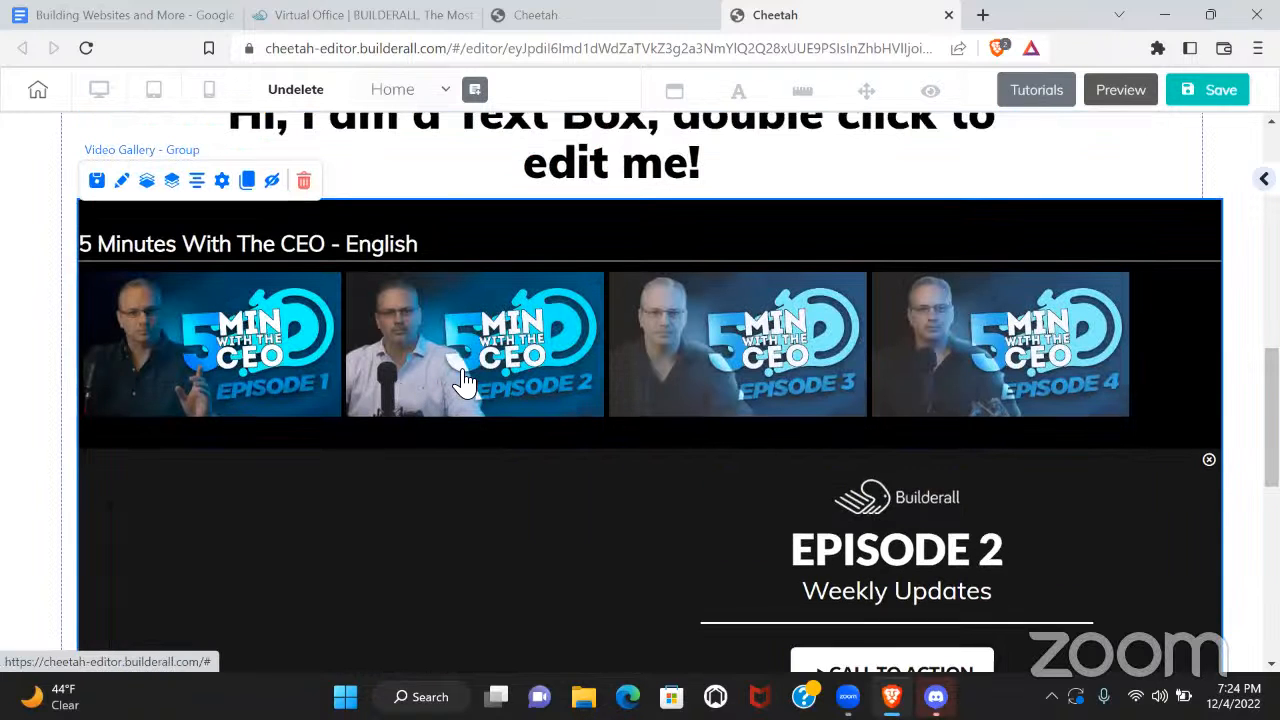
click(280, 368)
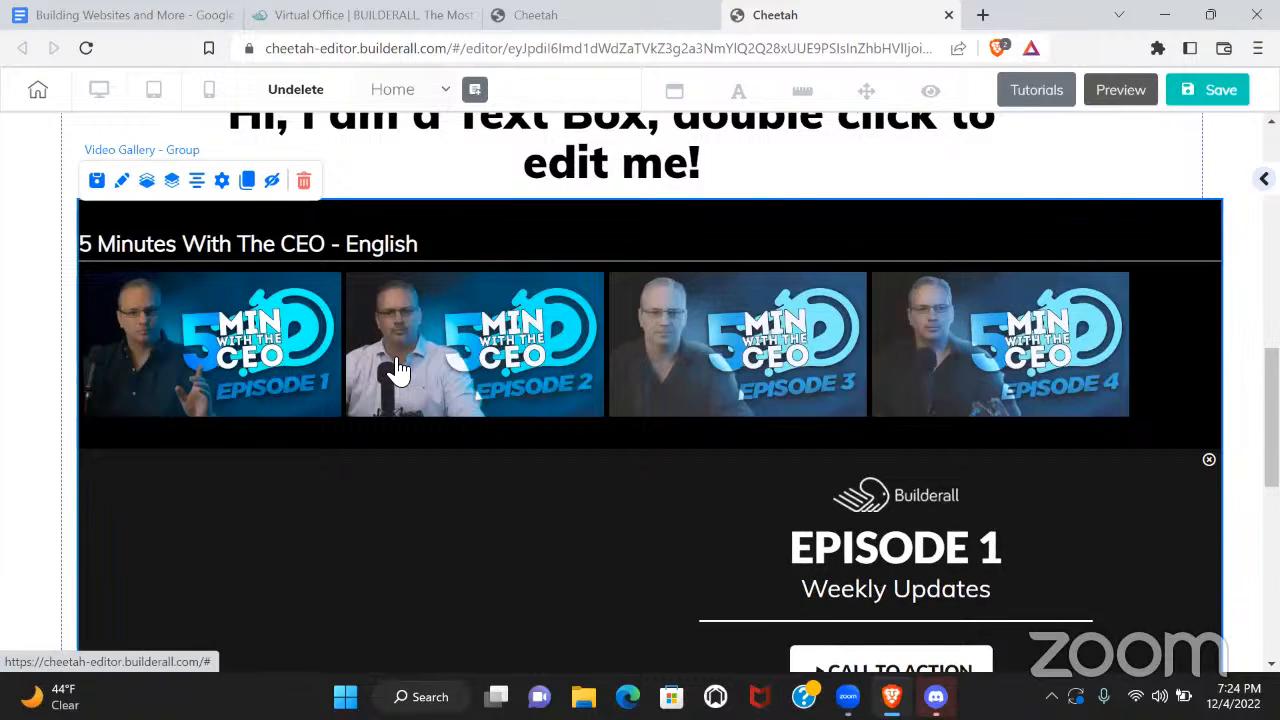
click(758, 342)
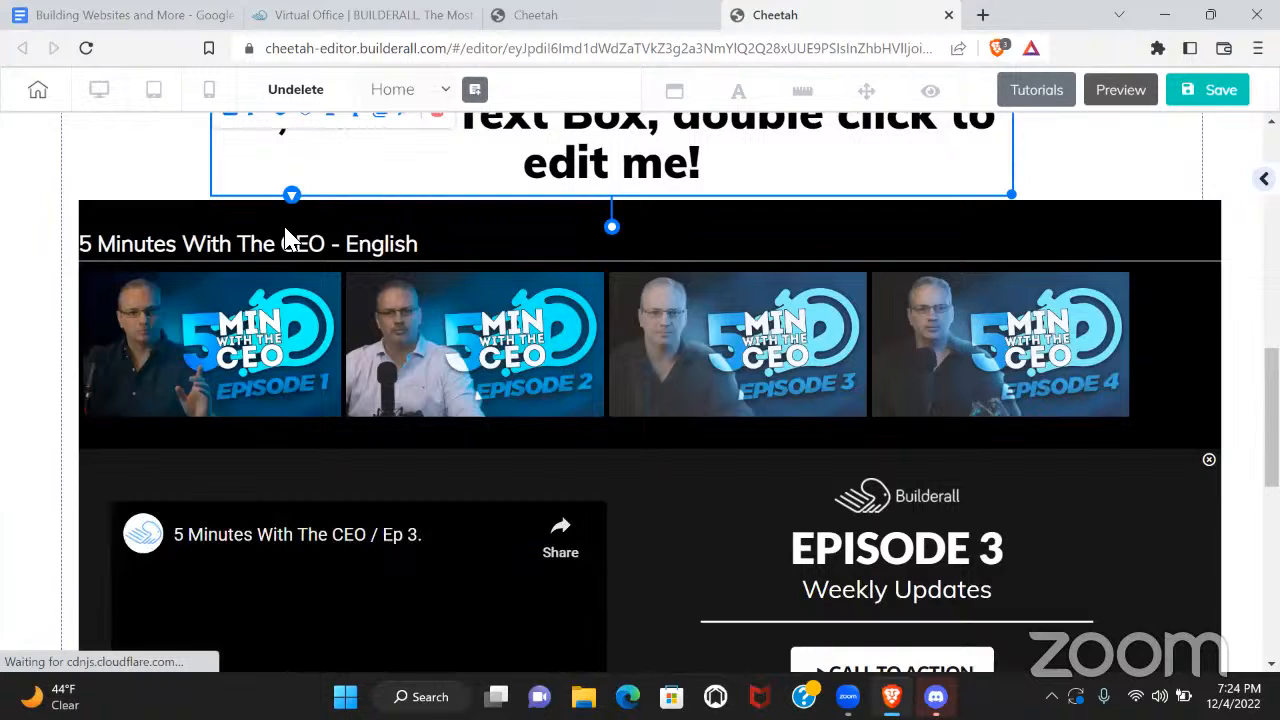
Move the Video Gallery down to leave a gap below the text box, and review its category's video list in the settings
click(138, 206)
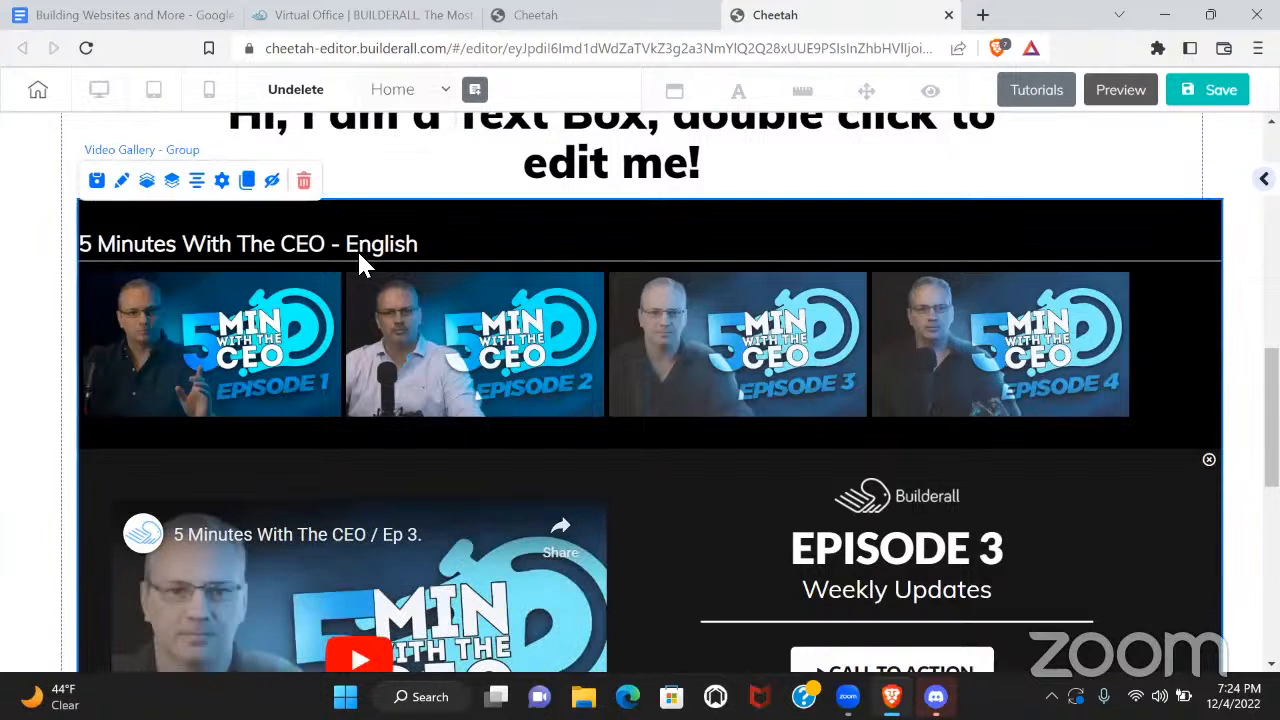
drag(443, 291, 430, 374)
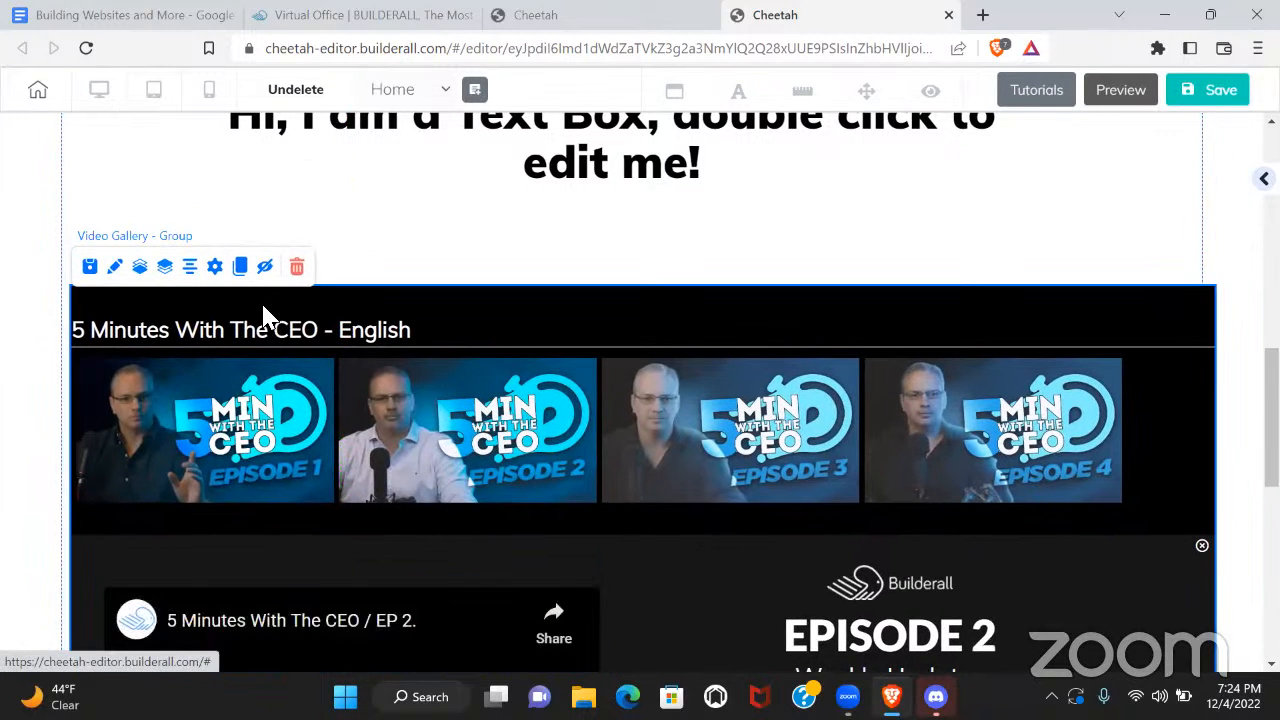
click(219, 268)
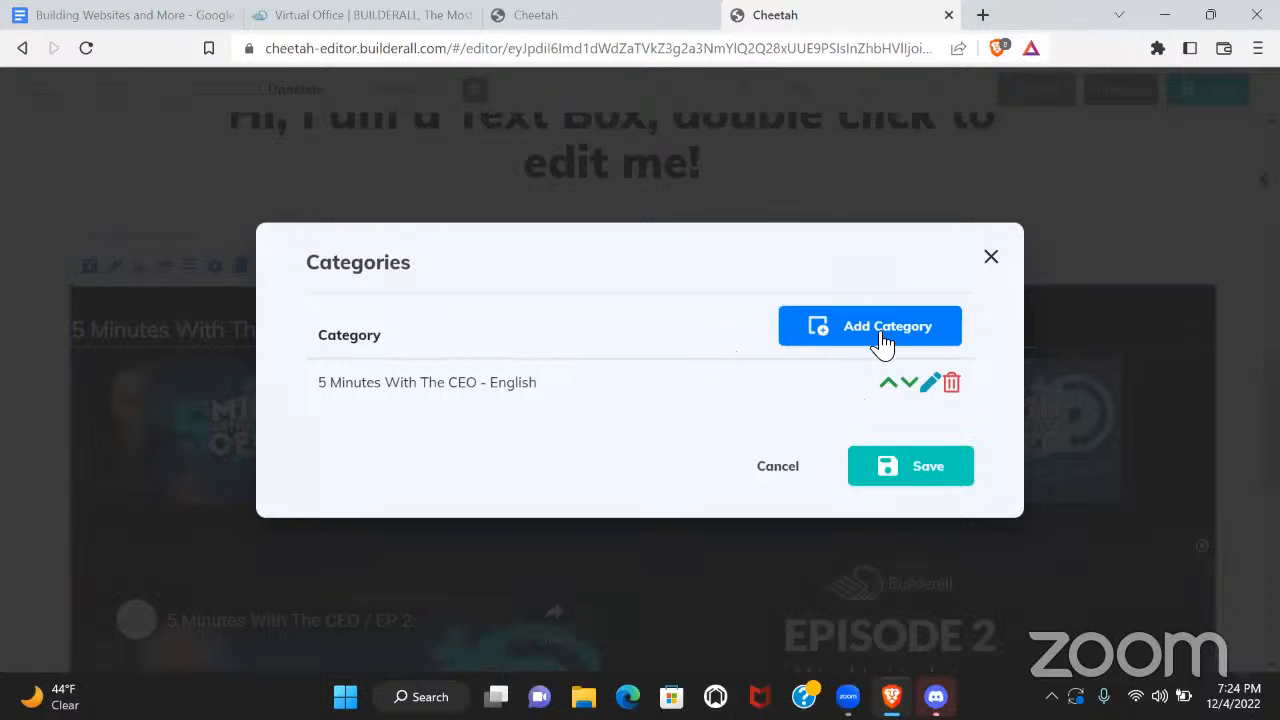
click(930, 384)
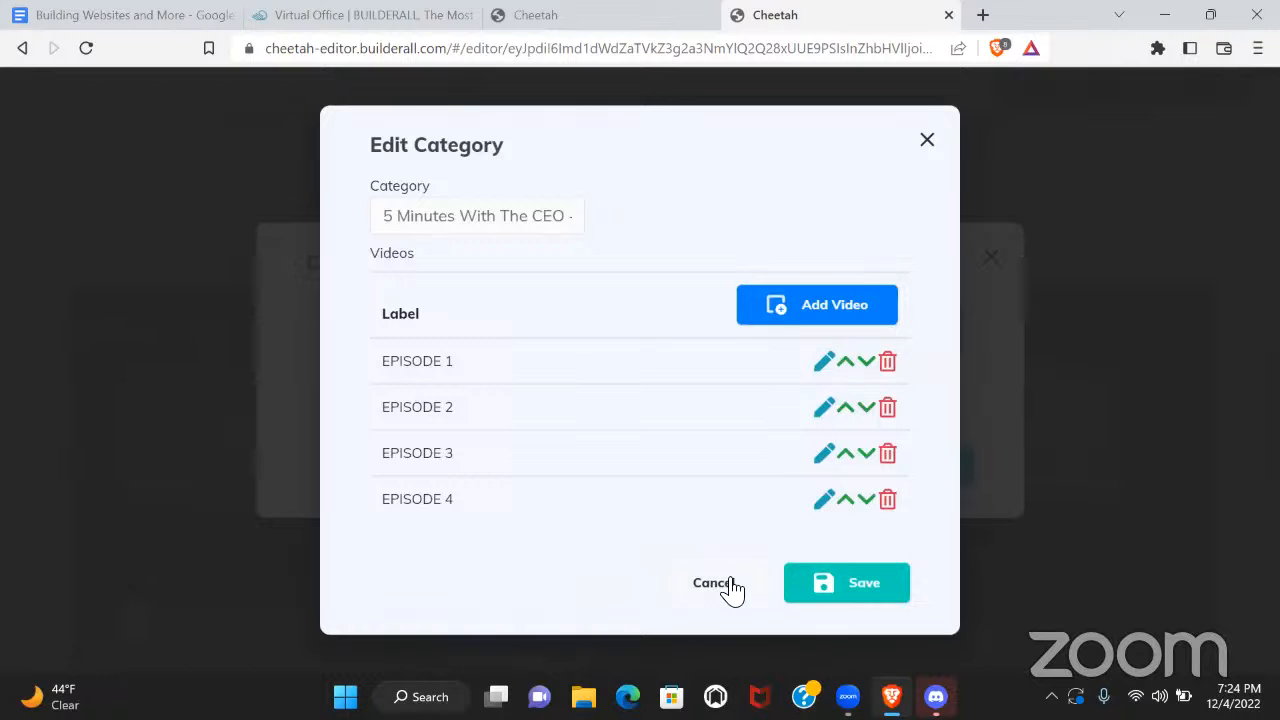
click(798, 572)
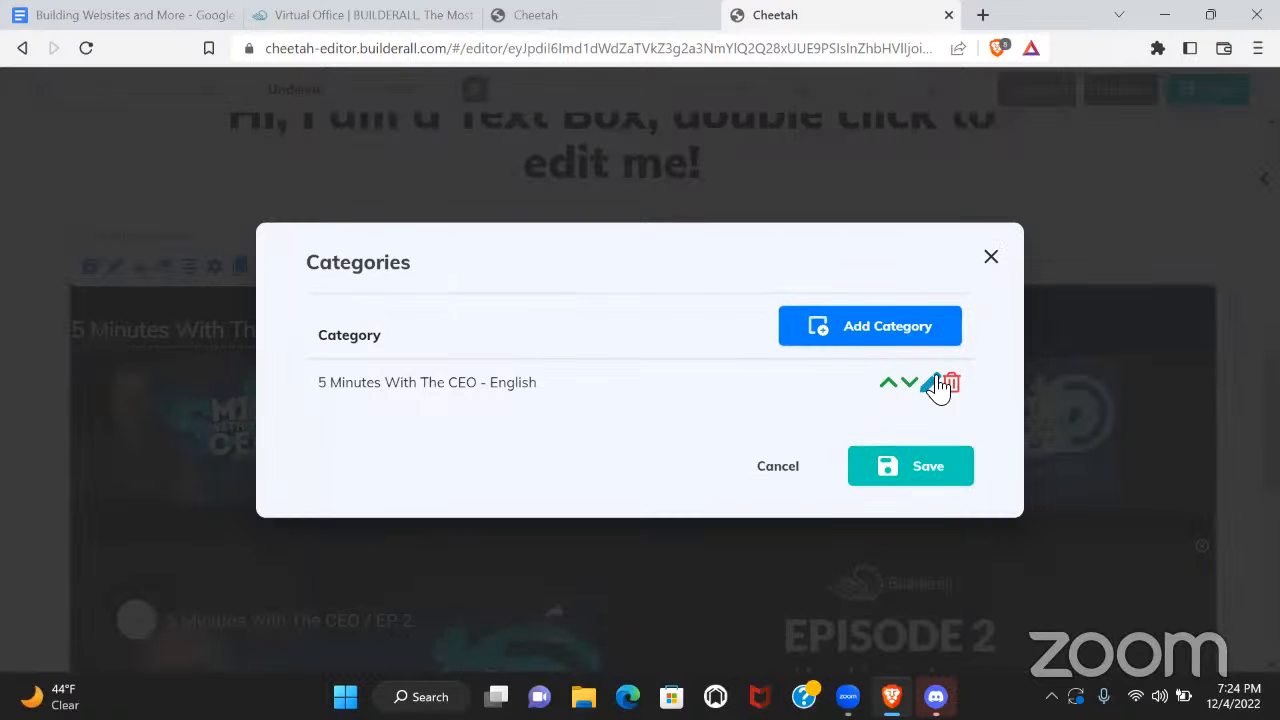
click(988, 259)
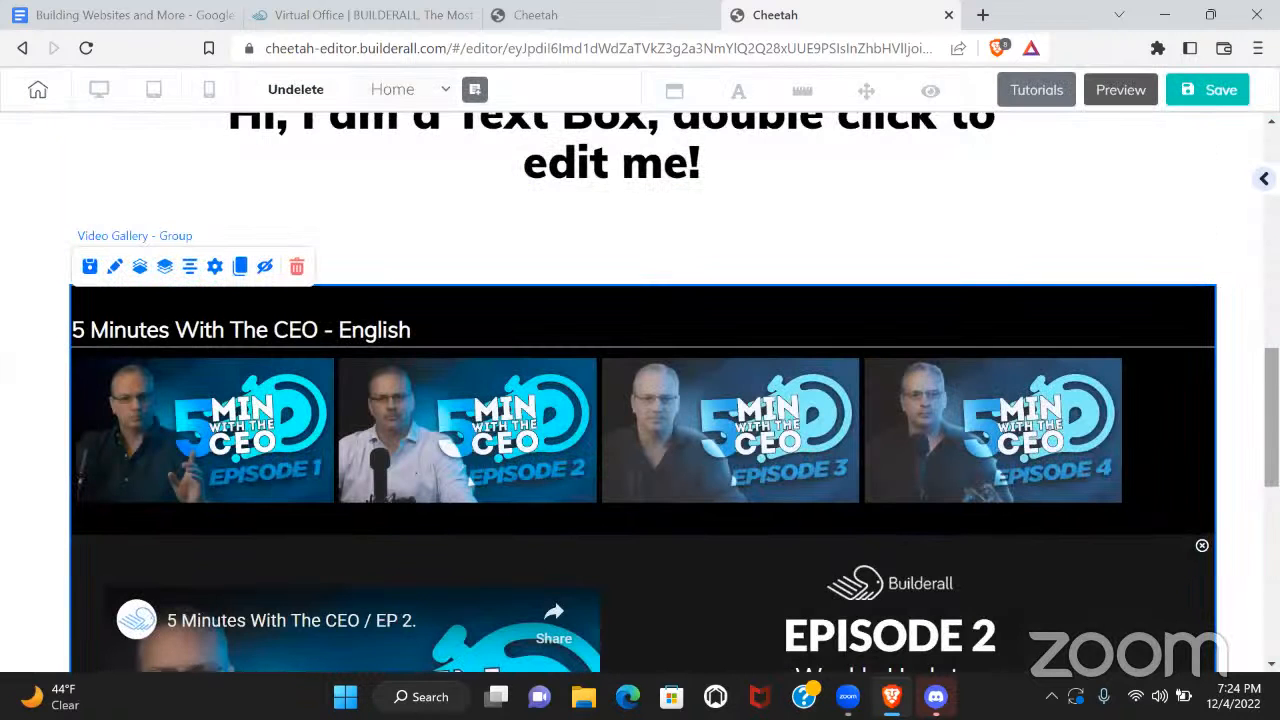
Look over the Video Gallery and save the site without publishing it
scroll(640, 390, down, 4)
scroll(1146, 463, up, 2)
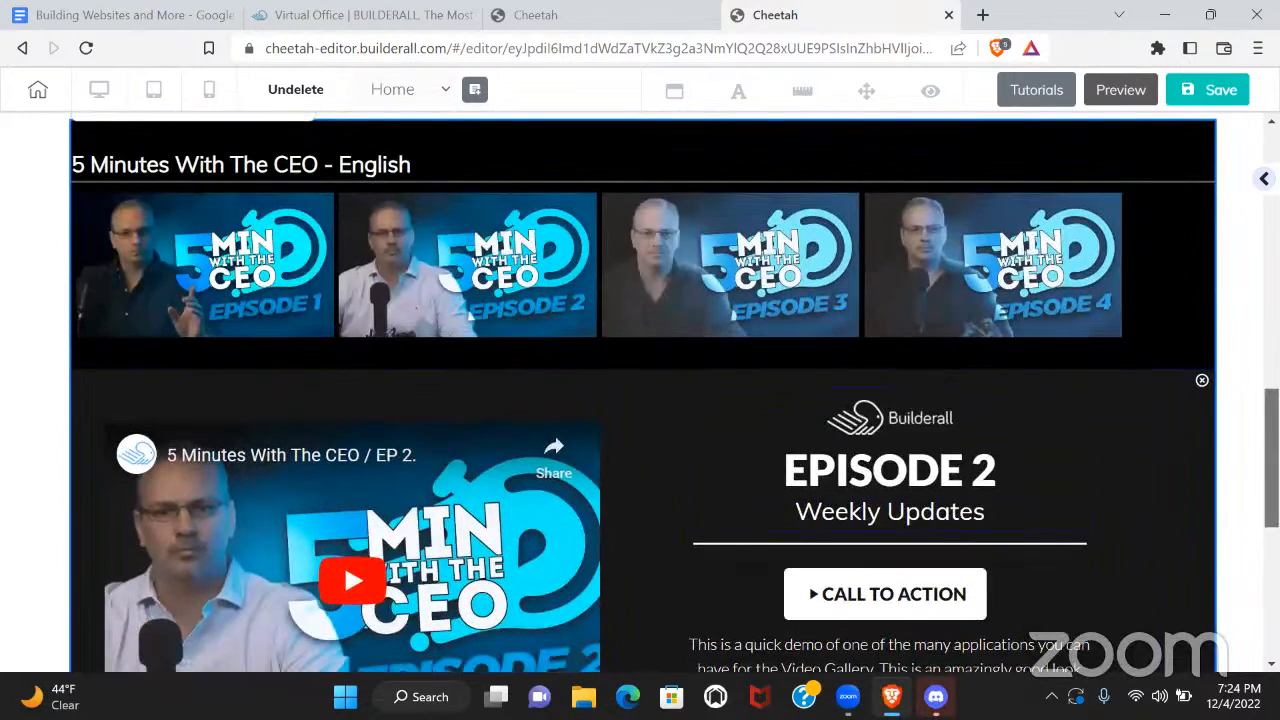
scroll(1146, 463, down, 2)
scroll(1146, 463, up, 2)
scroll(640, 390, up, 5)
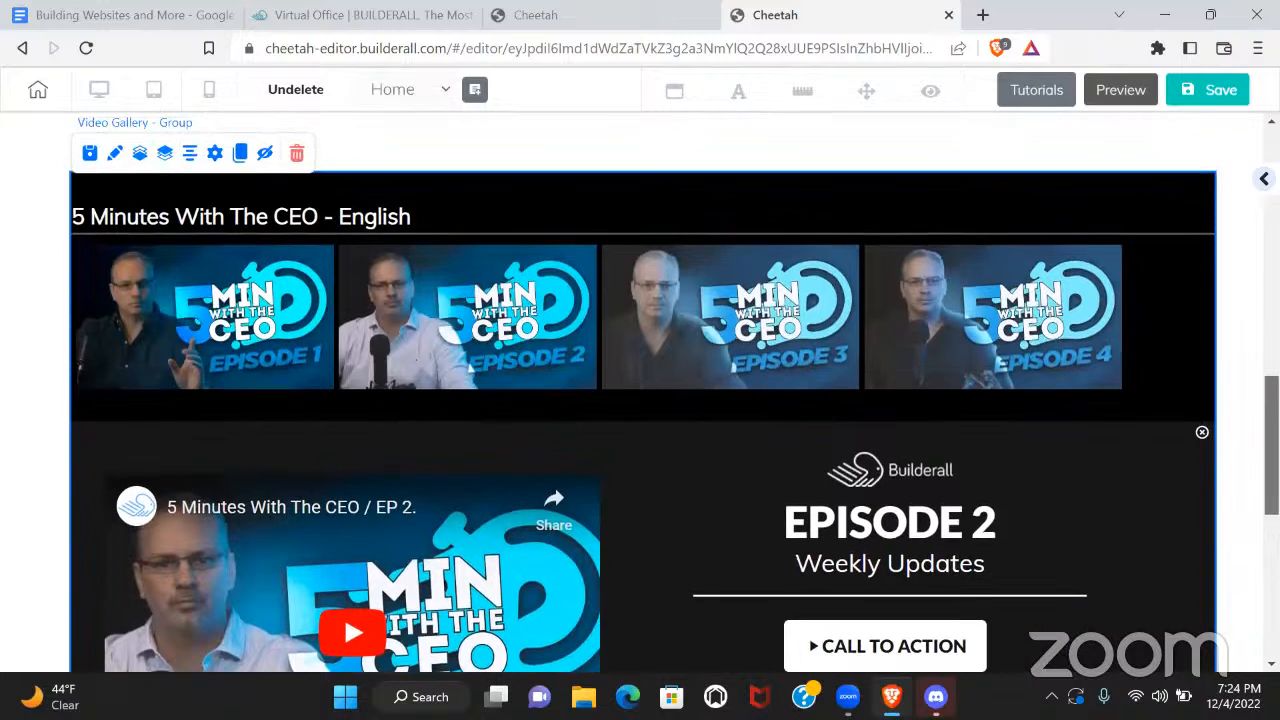
scroll(640, 390, up, 4)
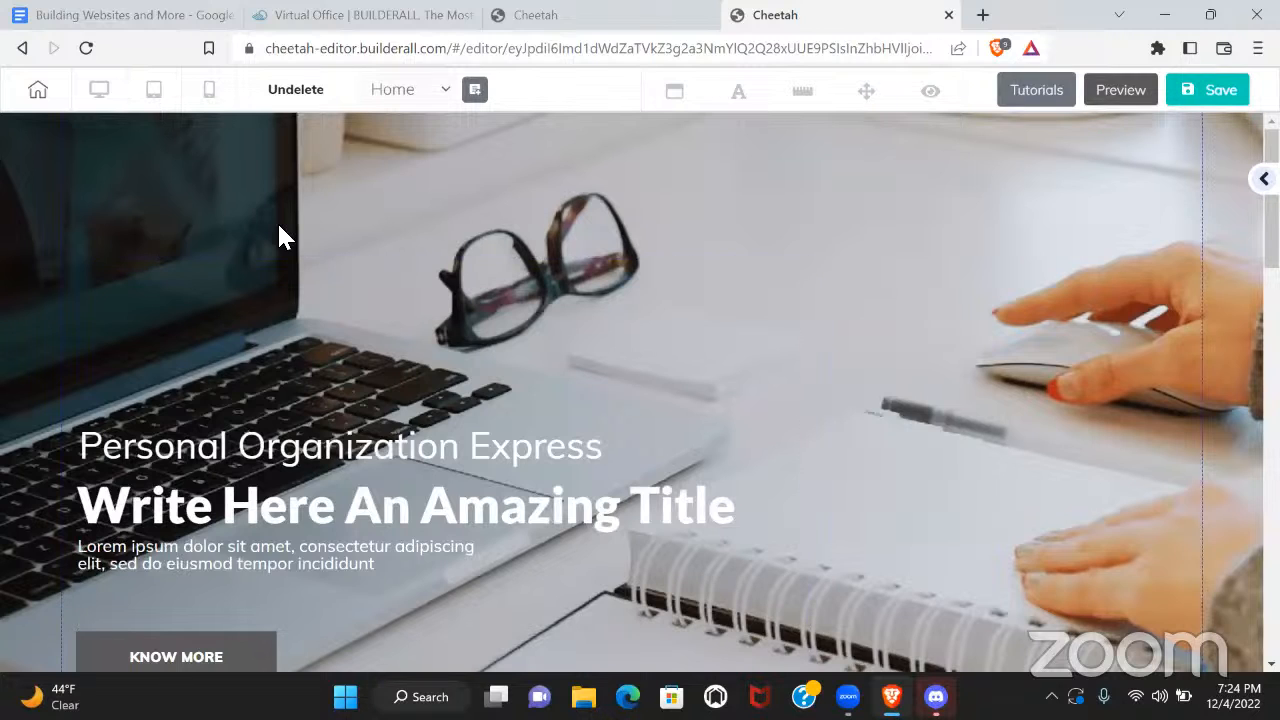
click(1221, 91)
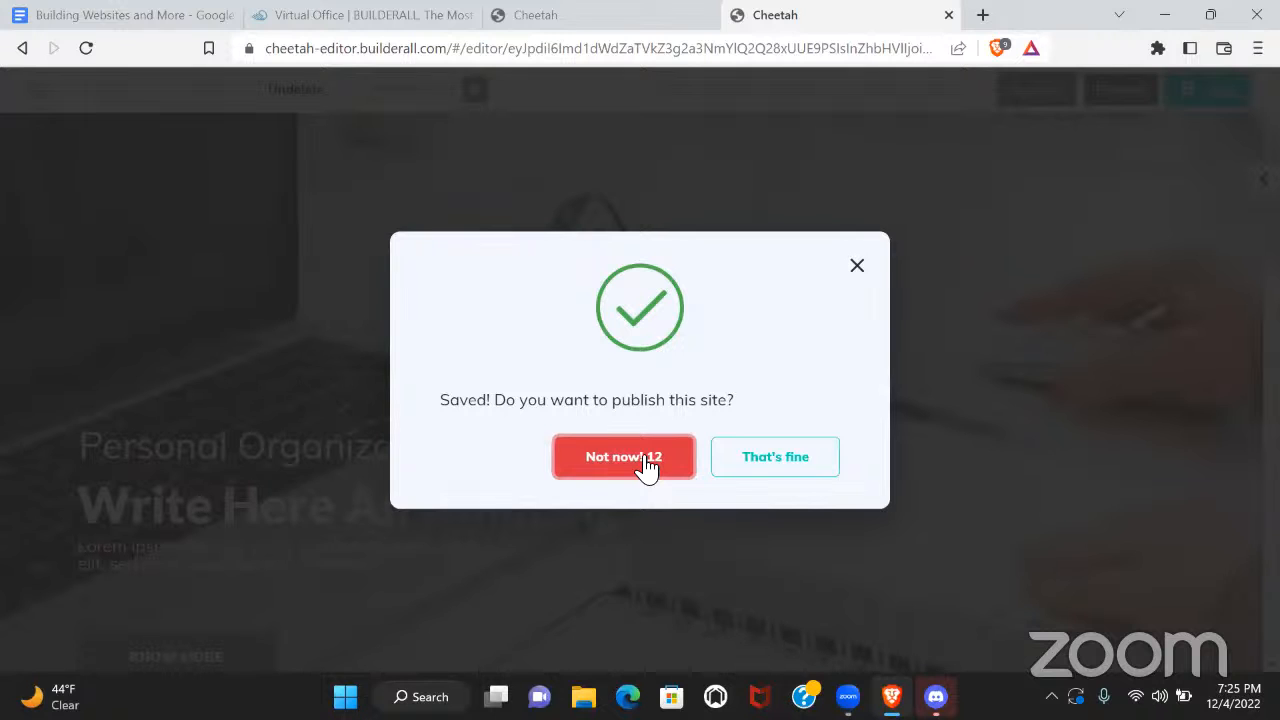
click(648, 465)
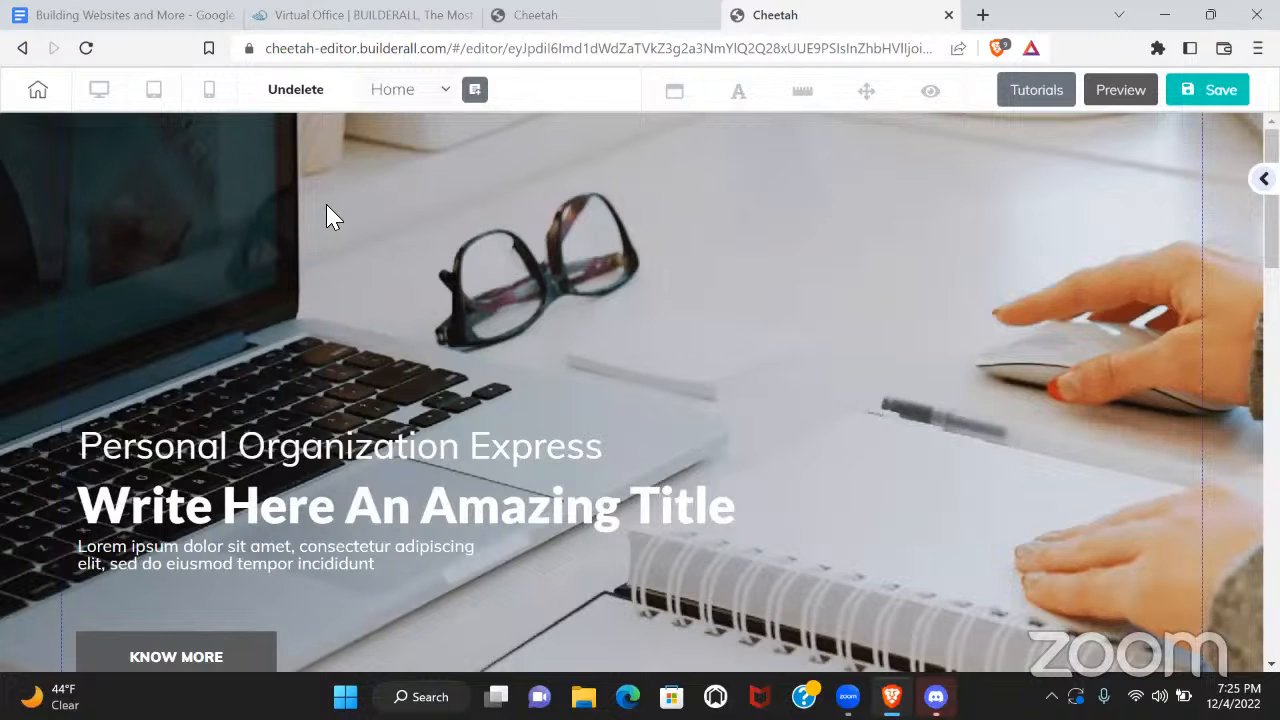
Shift the "Write Here An Amazing Title" text slightly up and to the right, using the rulers and a temporary horizontal guide
click(805, 93)
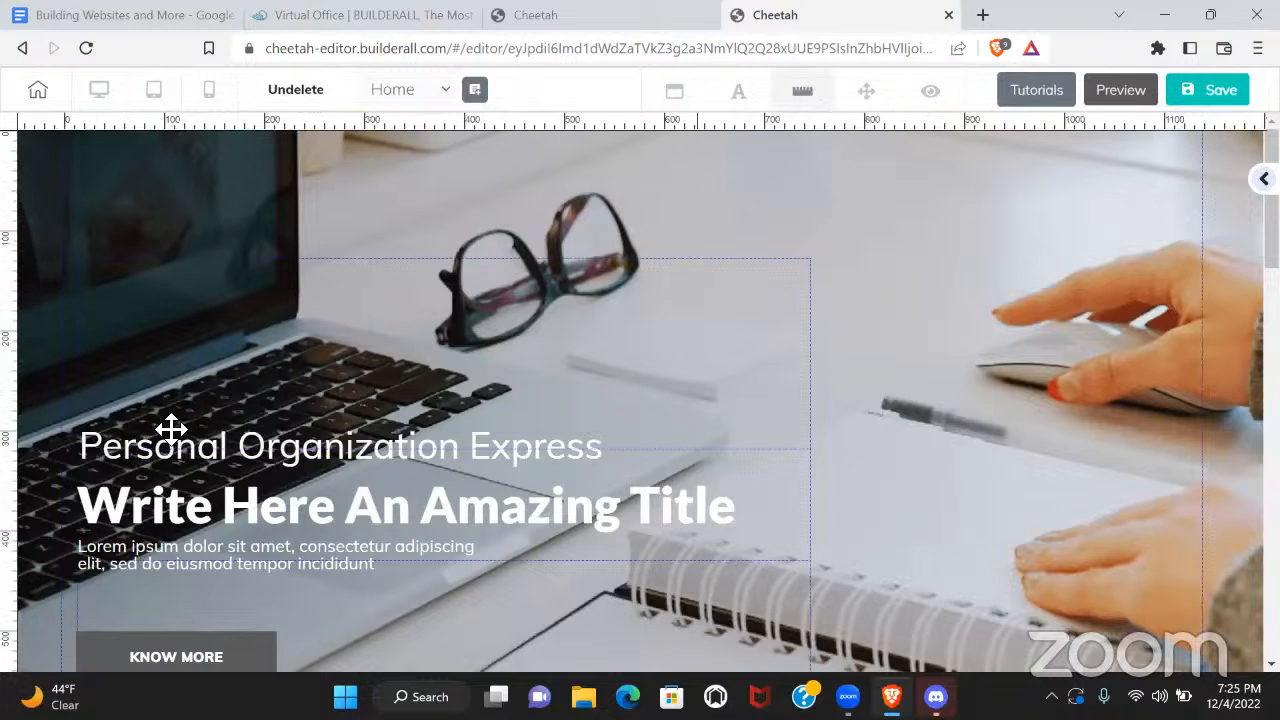
drag(169, 429, 176, 461)
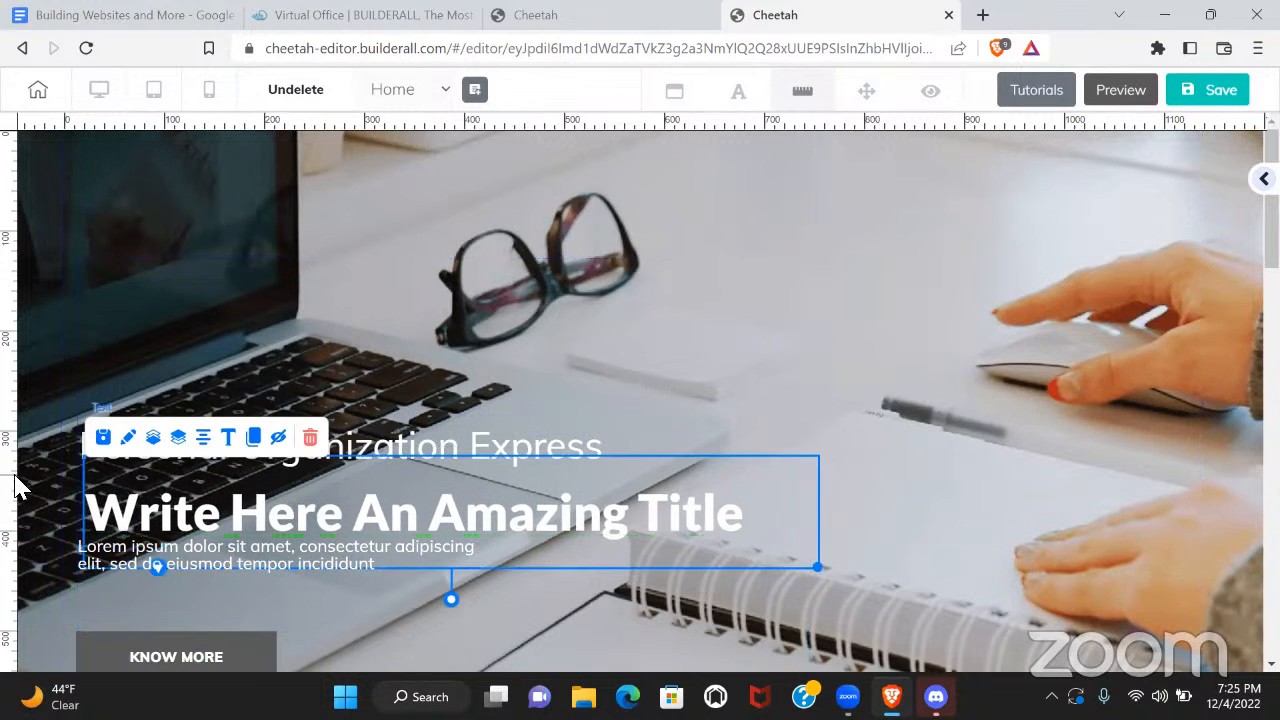
click(15, 470)
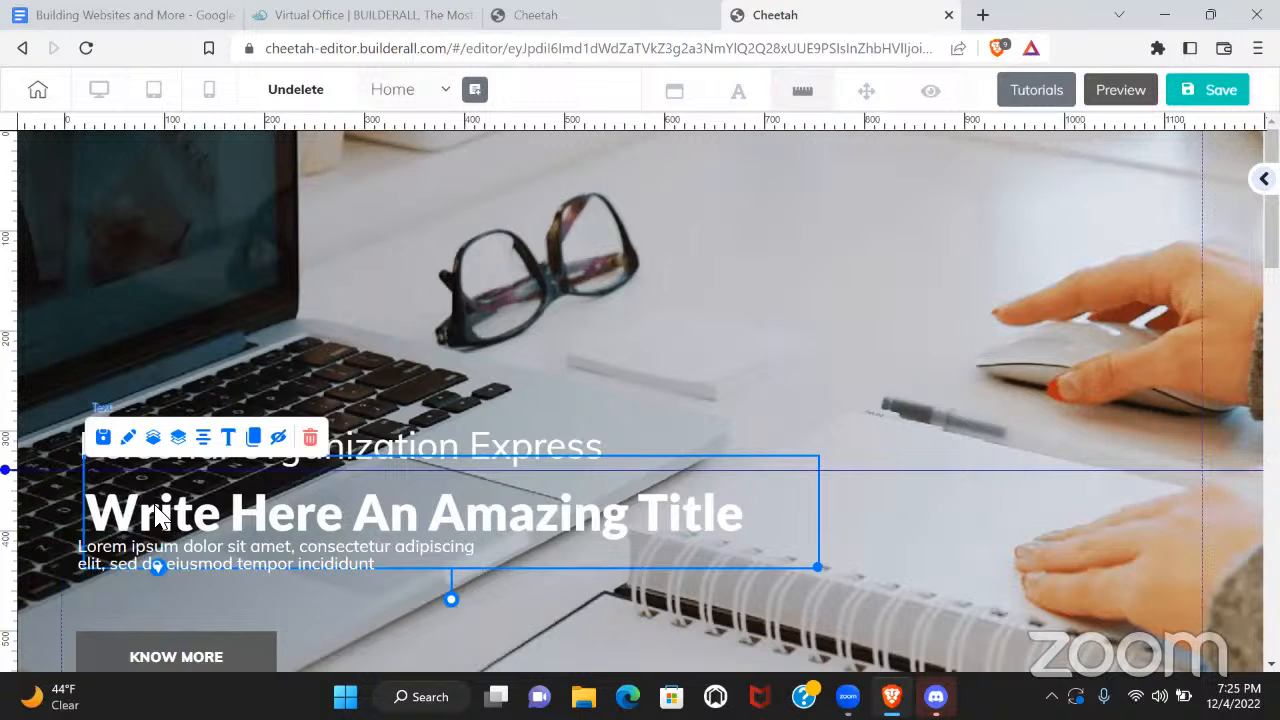
drag(173, 508, 177, 491)
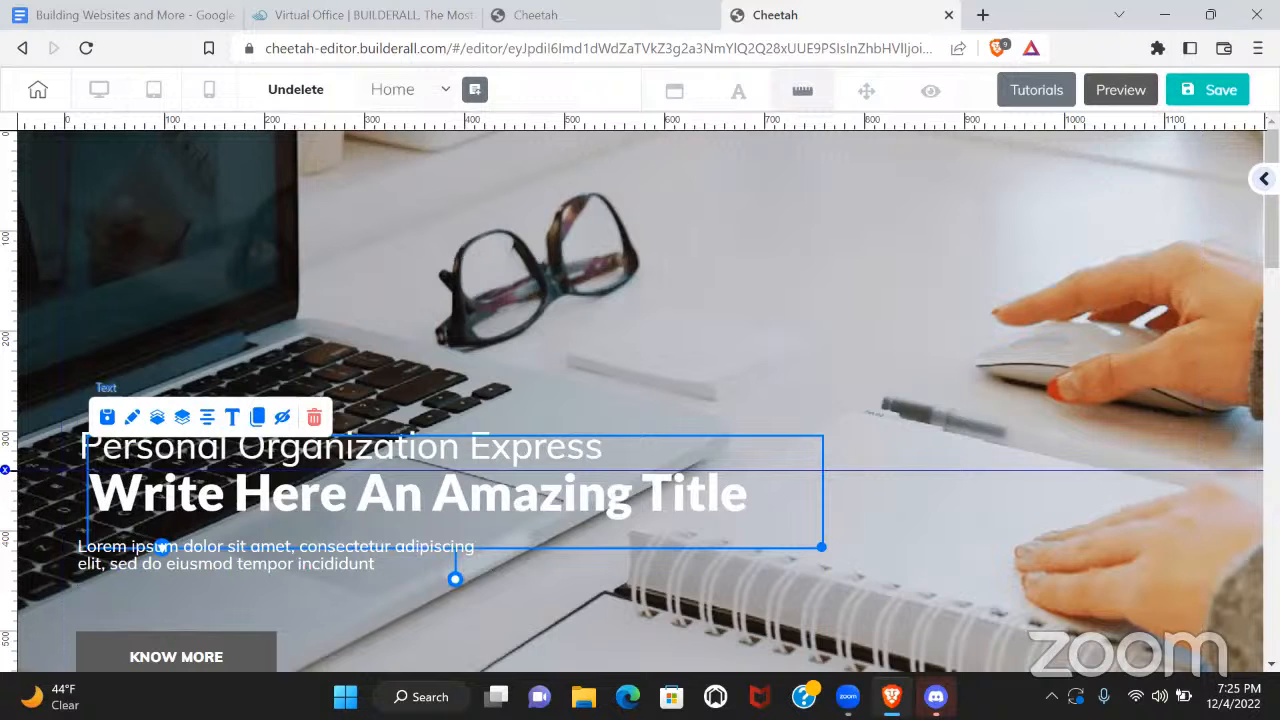
click(5, 471)
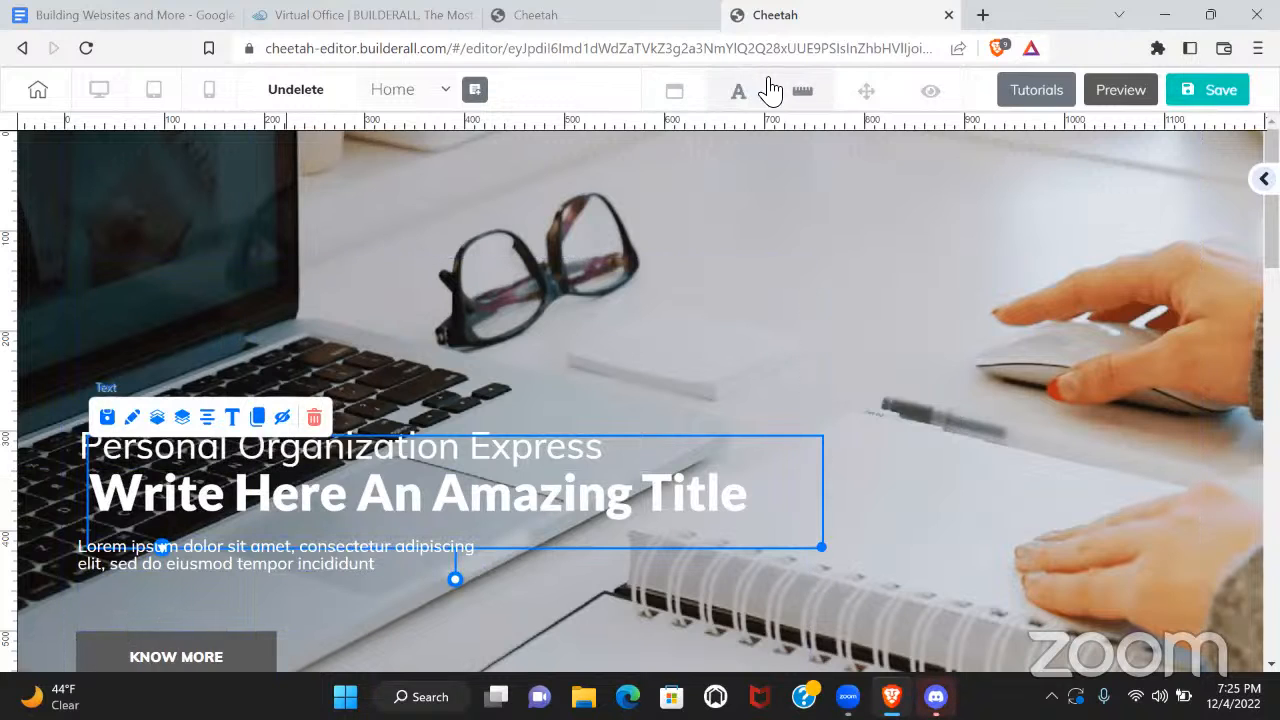
click(798, 93)
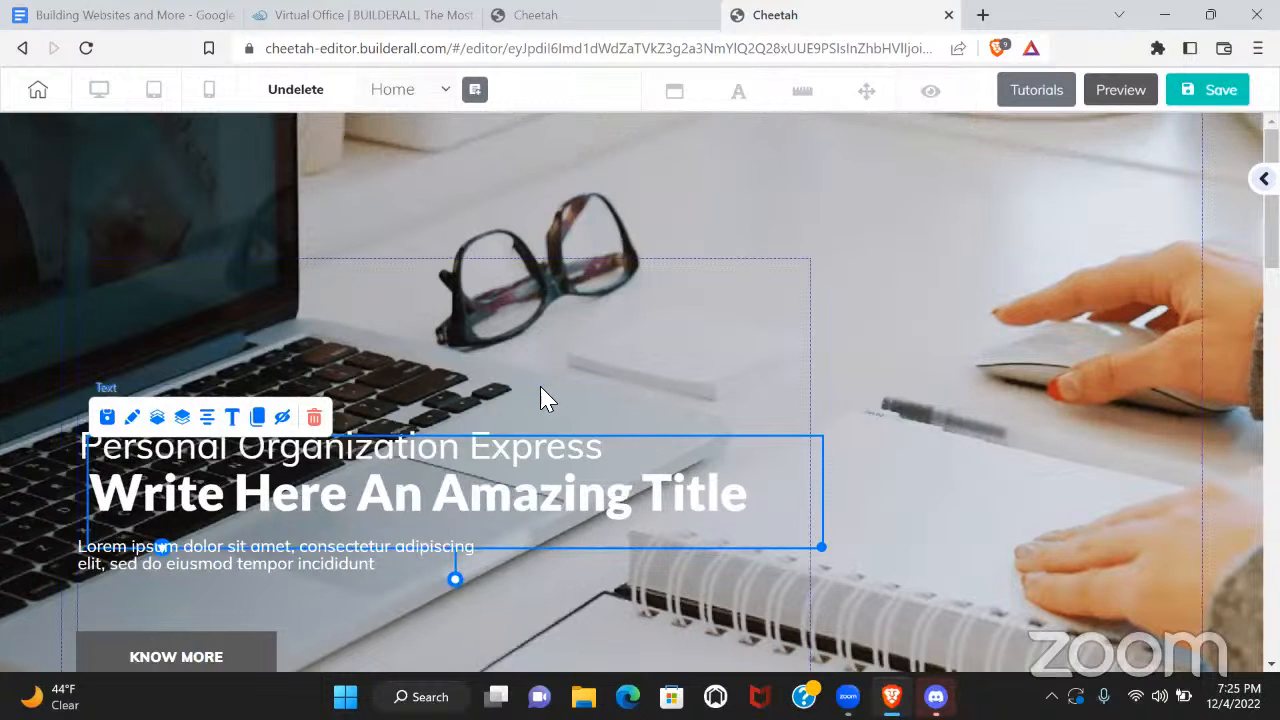
Hide the "Write Here An Amazing Title" text and restore it from the hidden elements
click(283, 419)
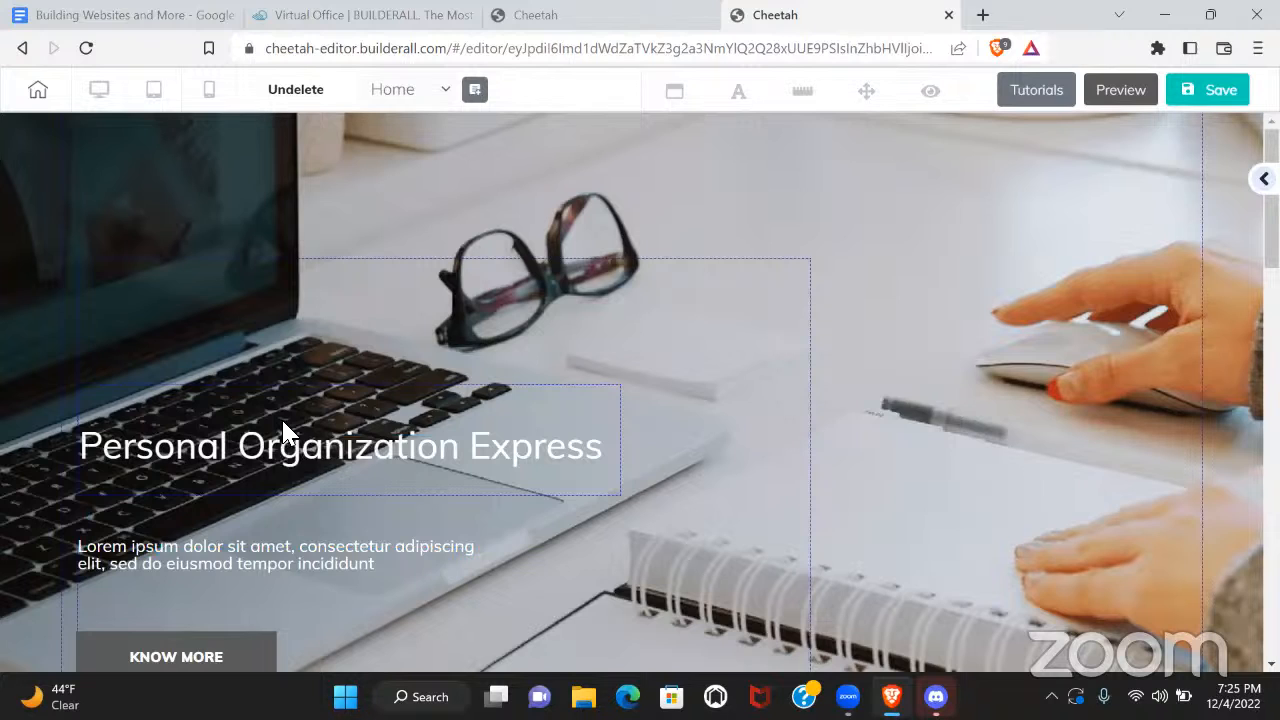
click(930, 93)
click(1098, 219)
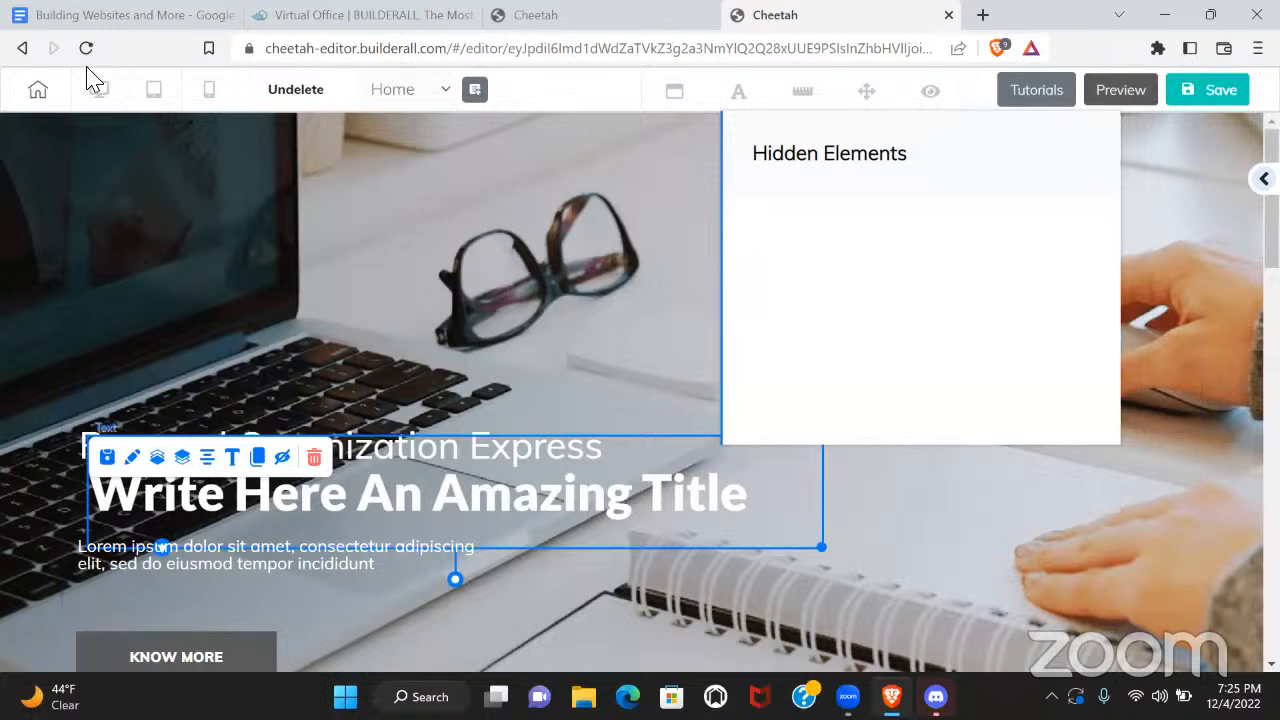
Review the home page in the tablet layout, from the opening title down to the text box
click(158, 97)
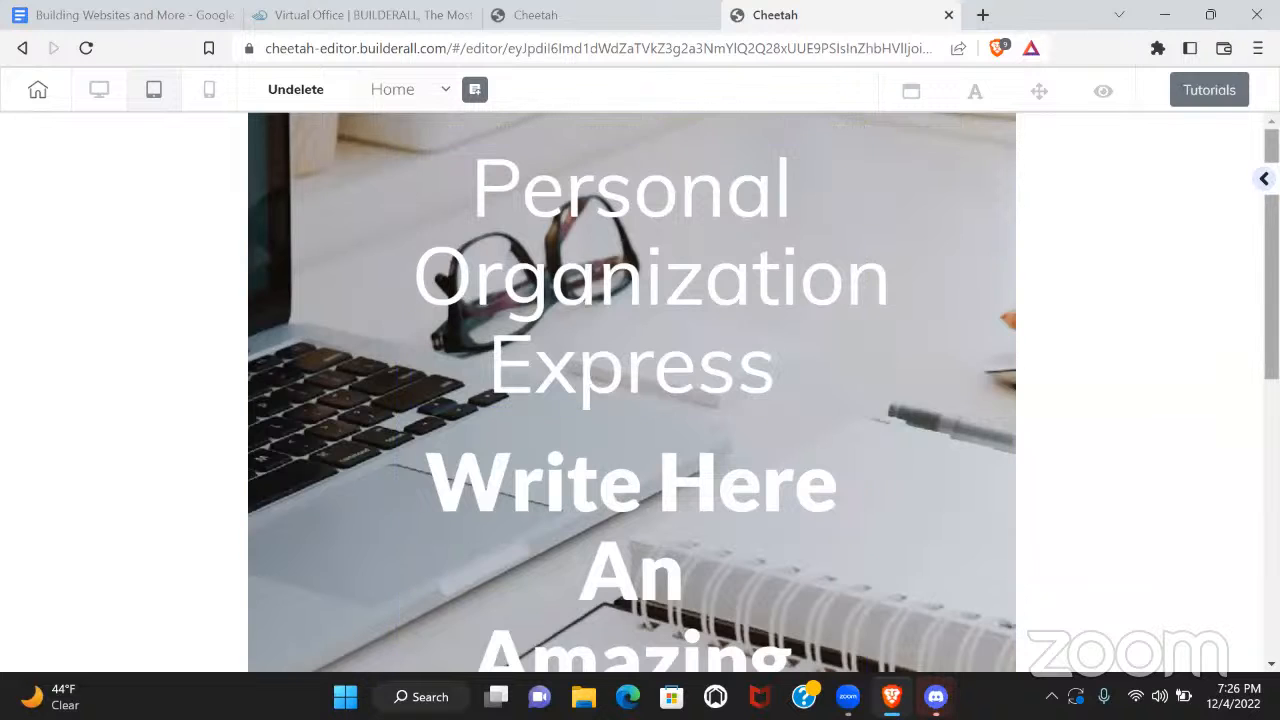
scroll(632, 392, down, 3)
scroll(793, 398, down, 5)
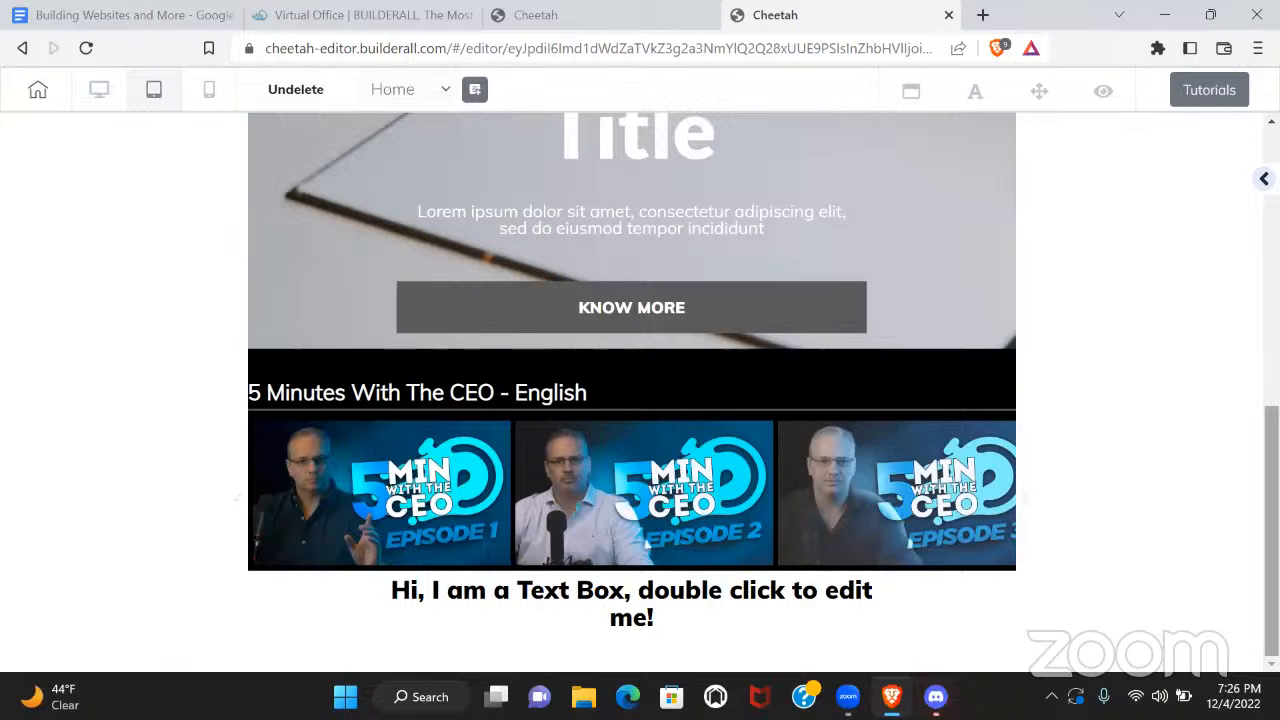
In the mobile layout, move the KNOW MORE button to the top of the first panel and check the page down to the text box
click(209, 92)
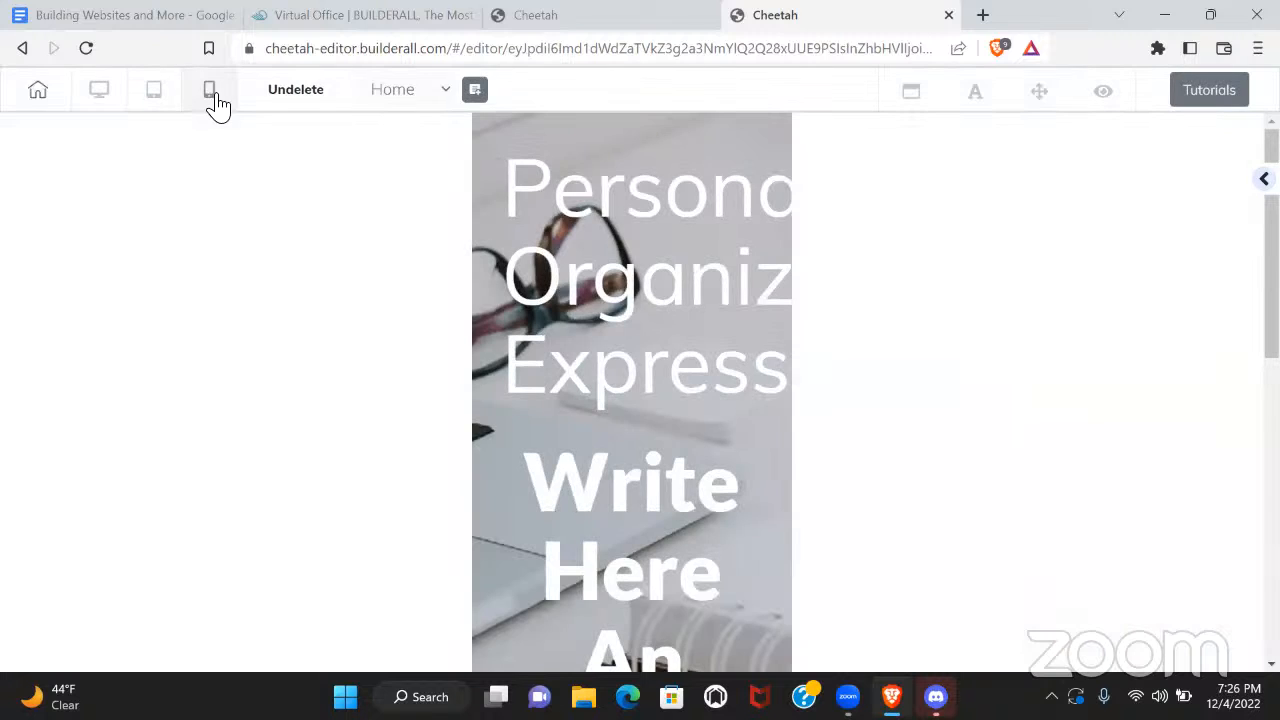
drag(1272, 310, 1272, 562)
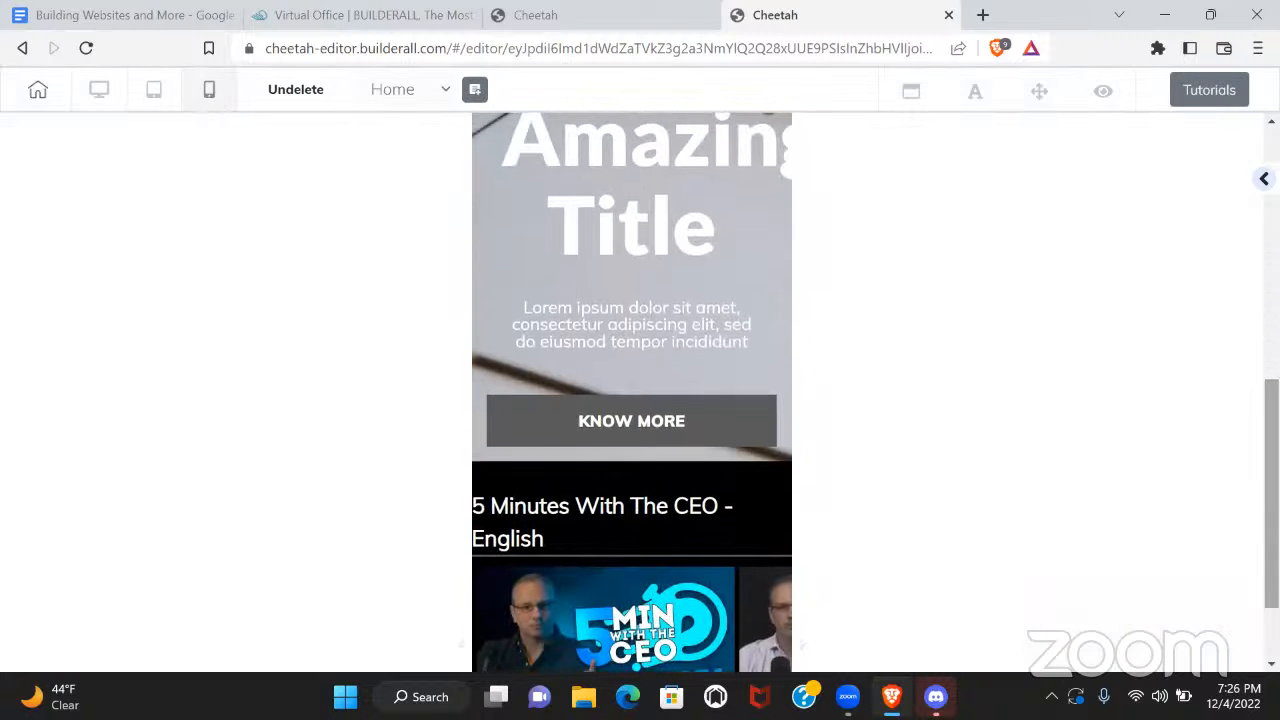
click(603, 418)
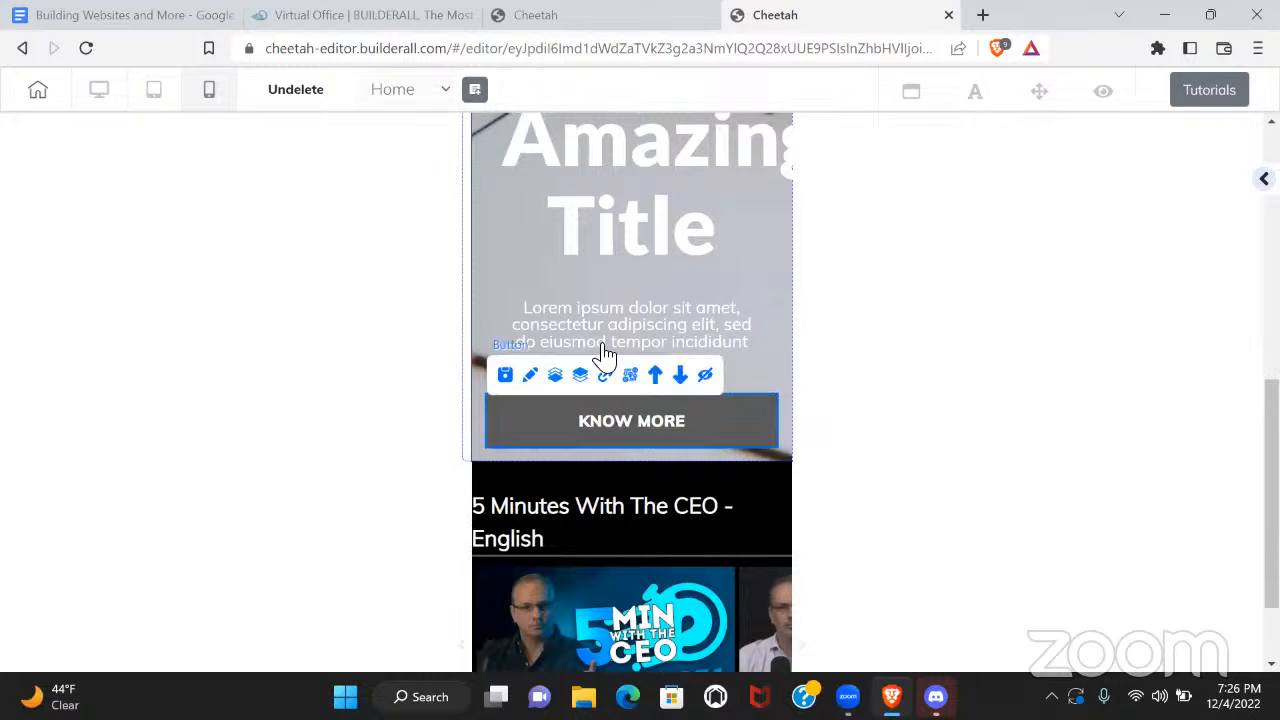
click(657, 377)
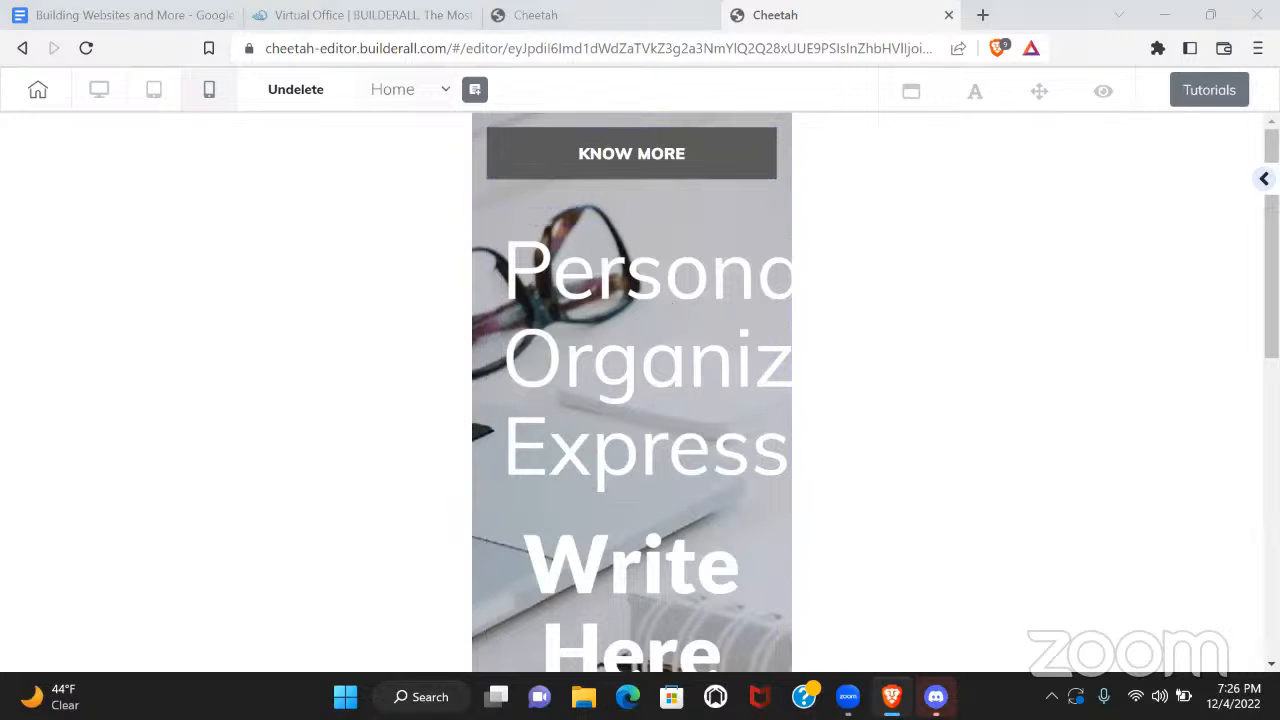
scroll(632, 392, down, 5)
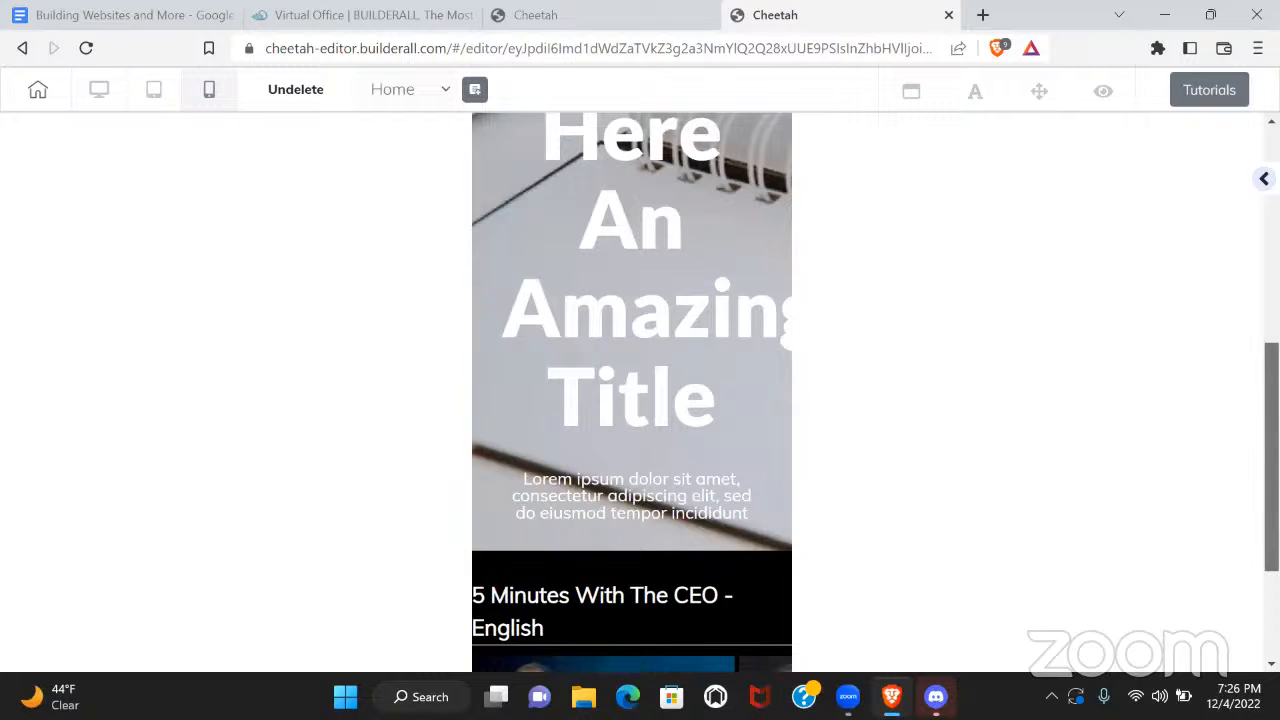
scroll(632, 450, down, 2)
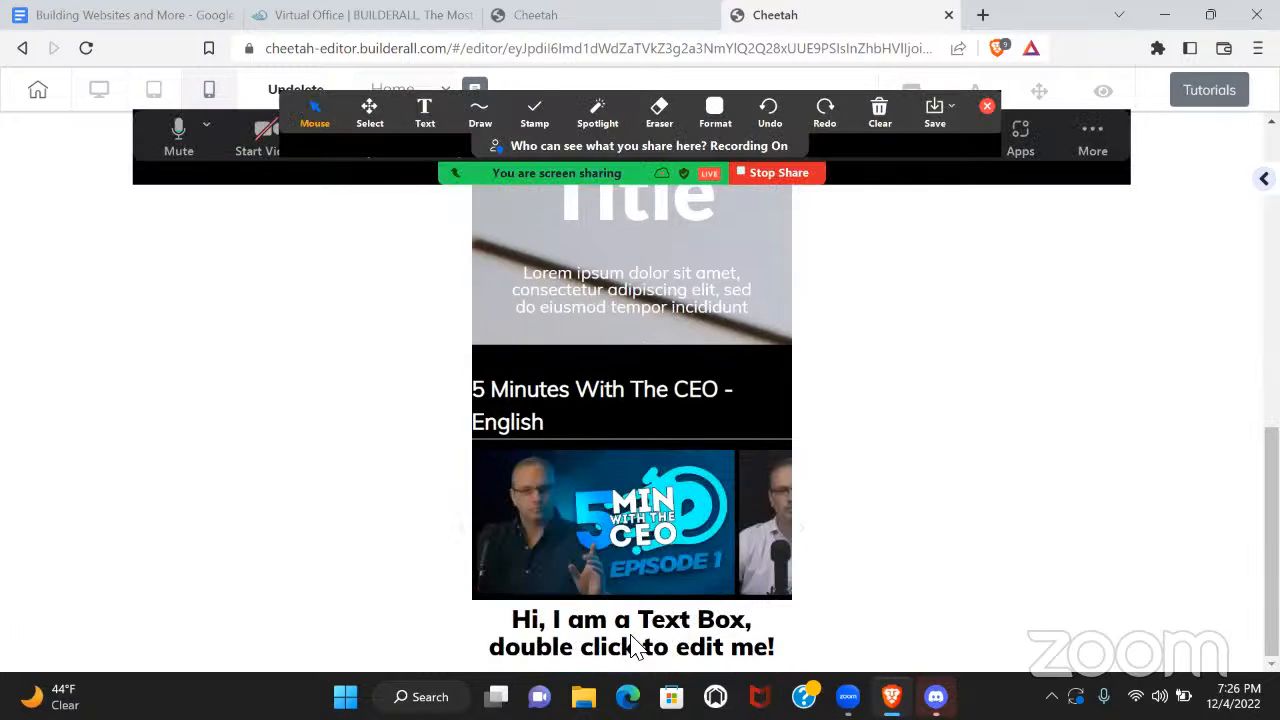
mouse_move(622, 588)
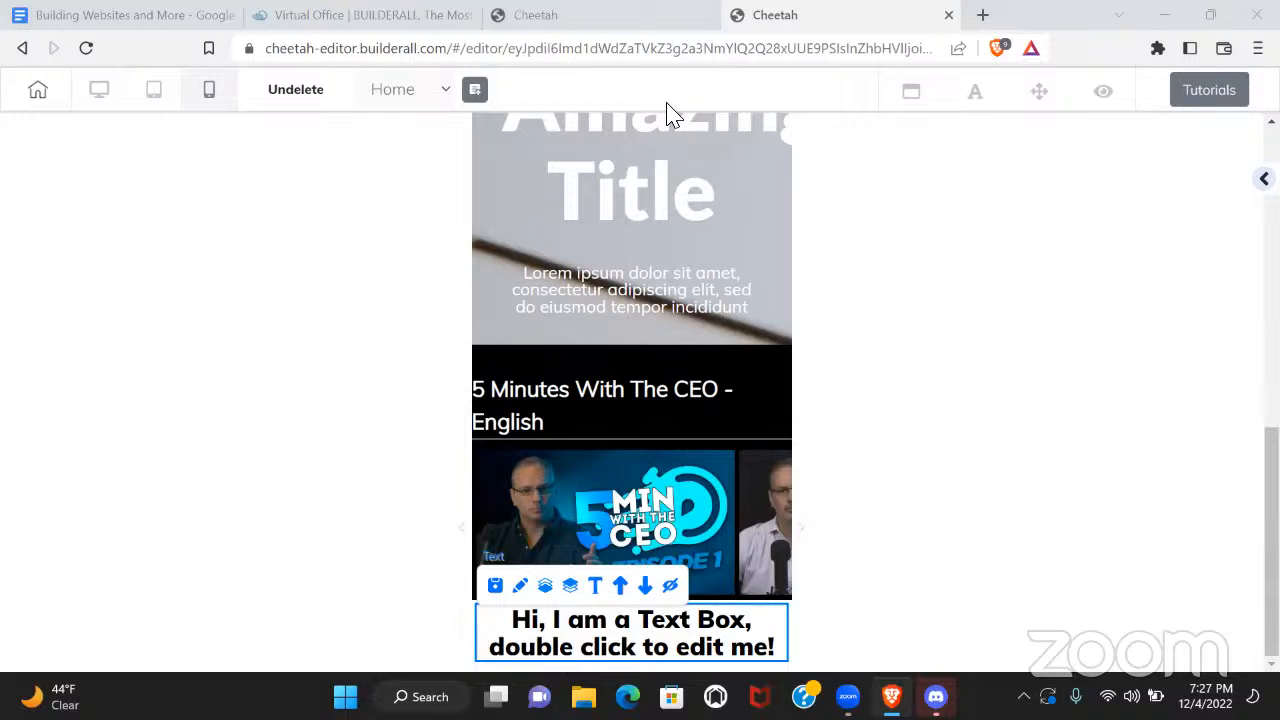
Return to the desktop layout and close the page editor to get back to the site's page list
click(100, 92)
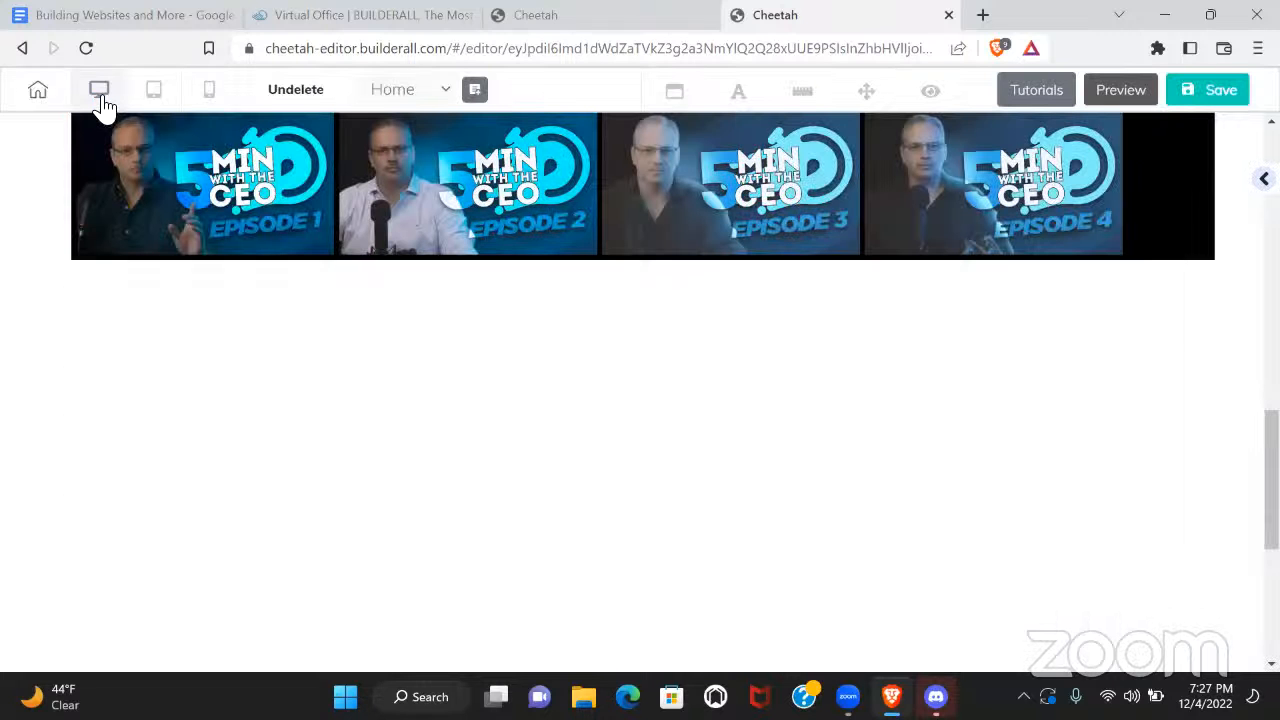
drag(1271, 480, 1271, 199)
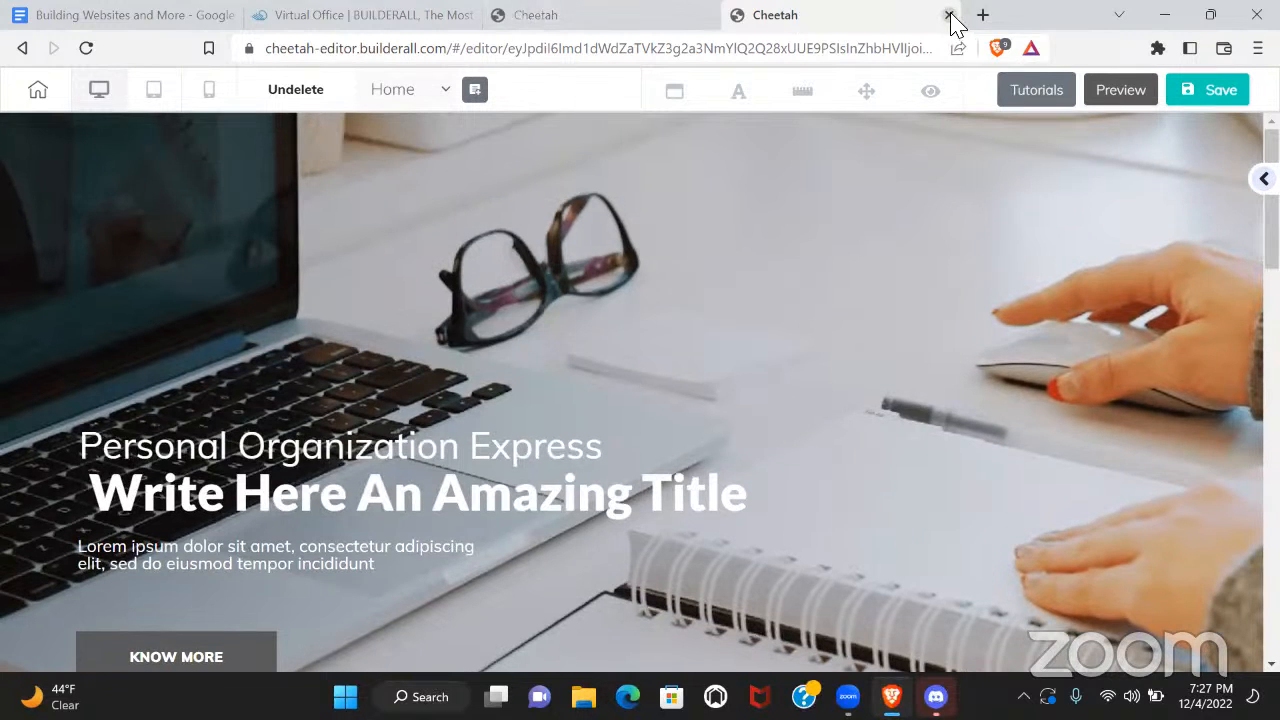
click(949, 15)
click(744, 165)
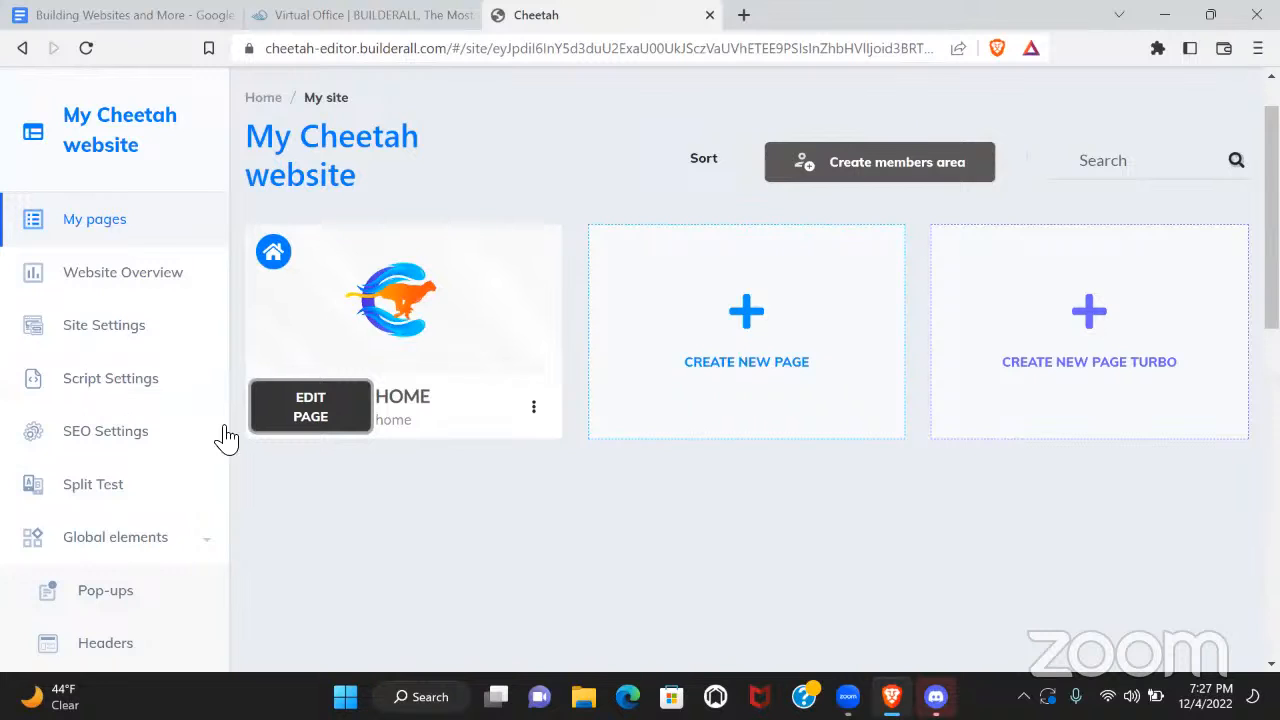
Enable browser notifications for the site and keep the notification pop-up set to open when the site loads
scroll(1057, 366, down, 2)
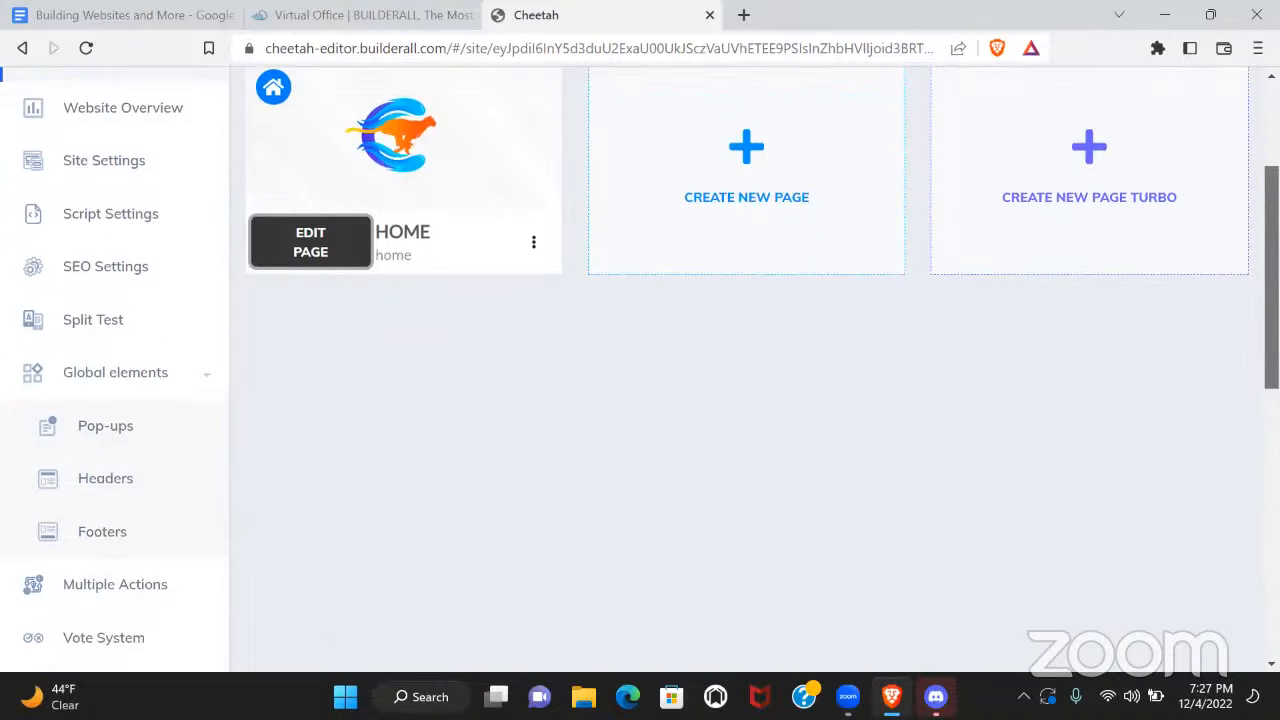
scroll(1057, 366, down, 3)
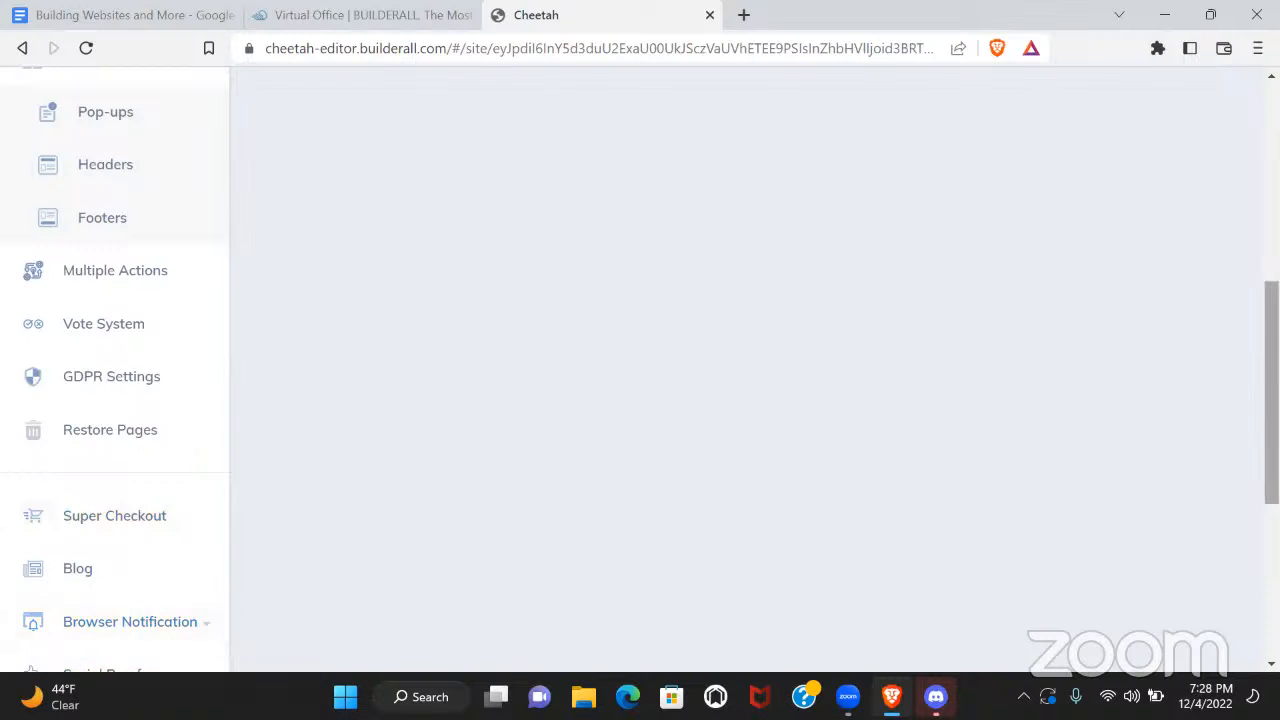
drag(1271, 395, 1271, 477)
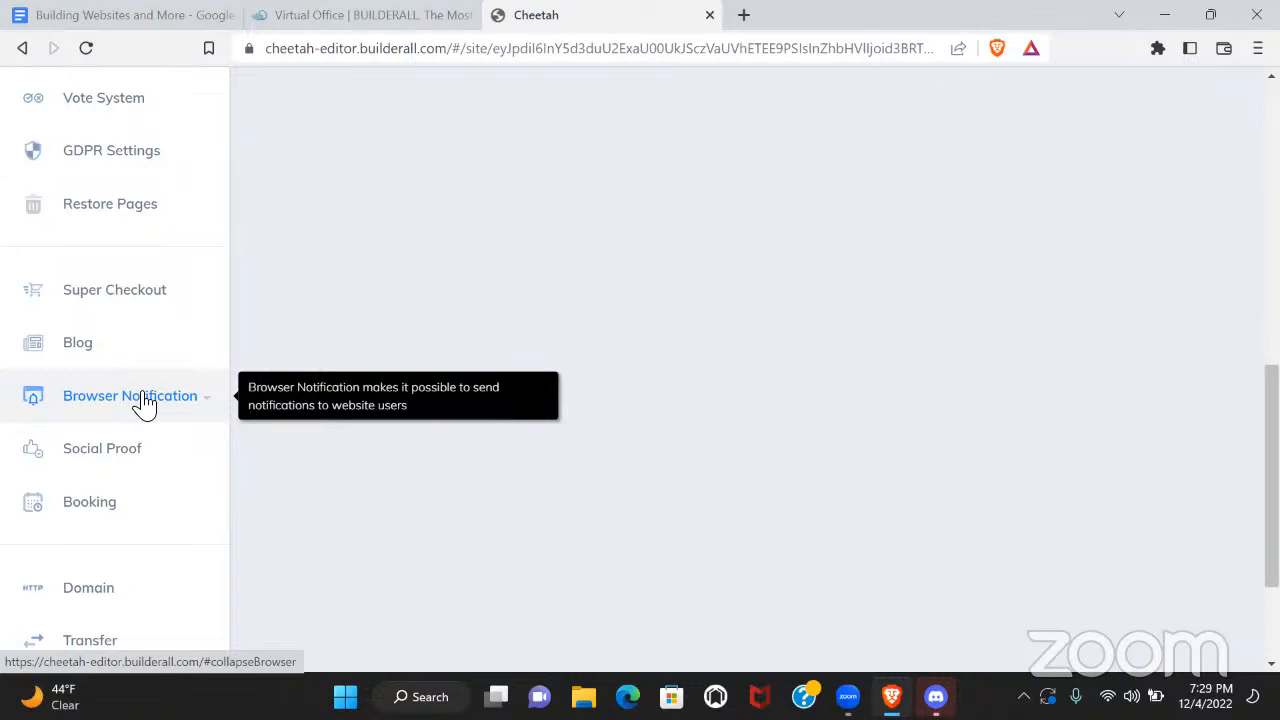
click(145, 400)
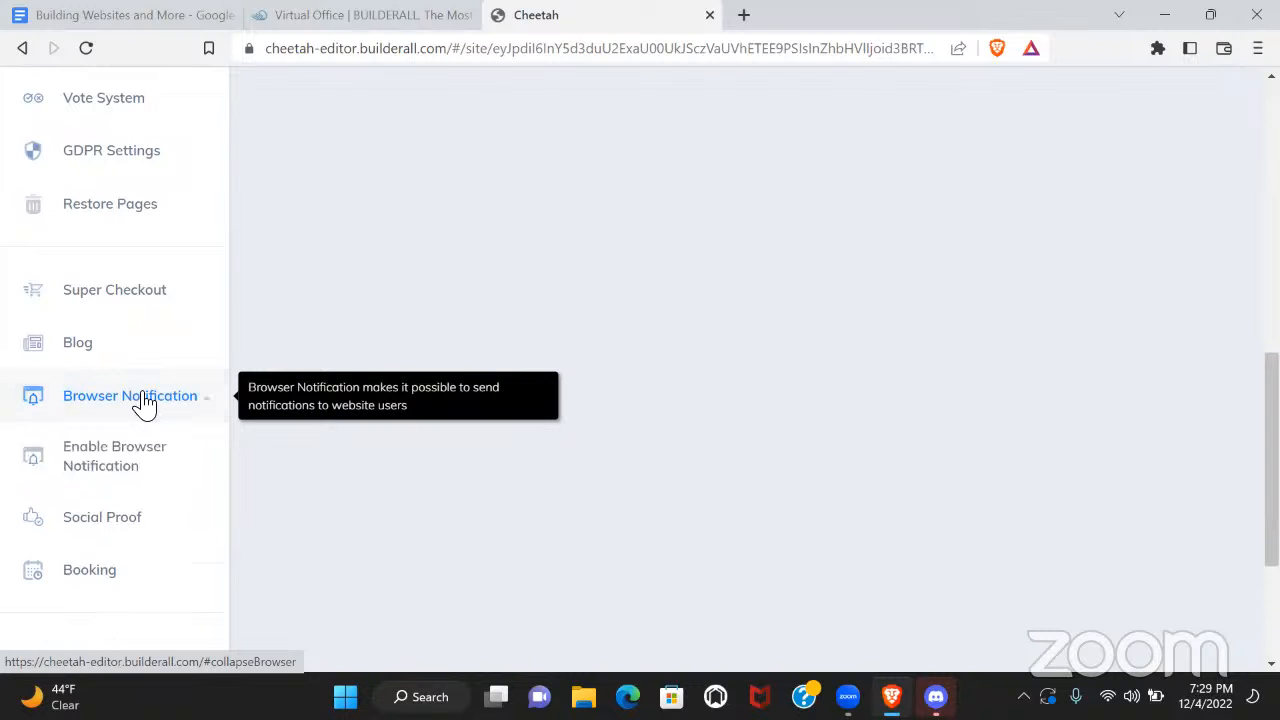
click(138, 460)
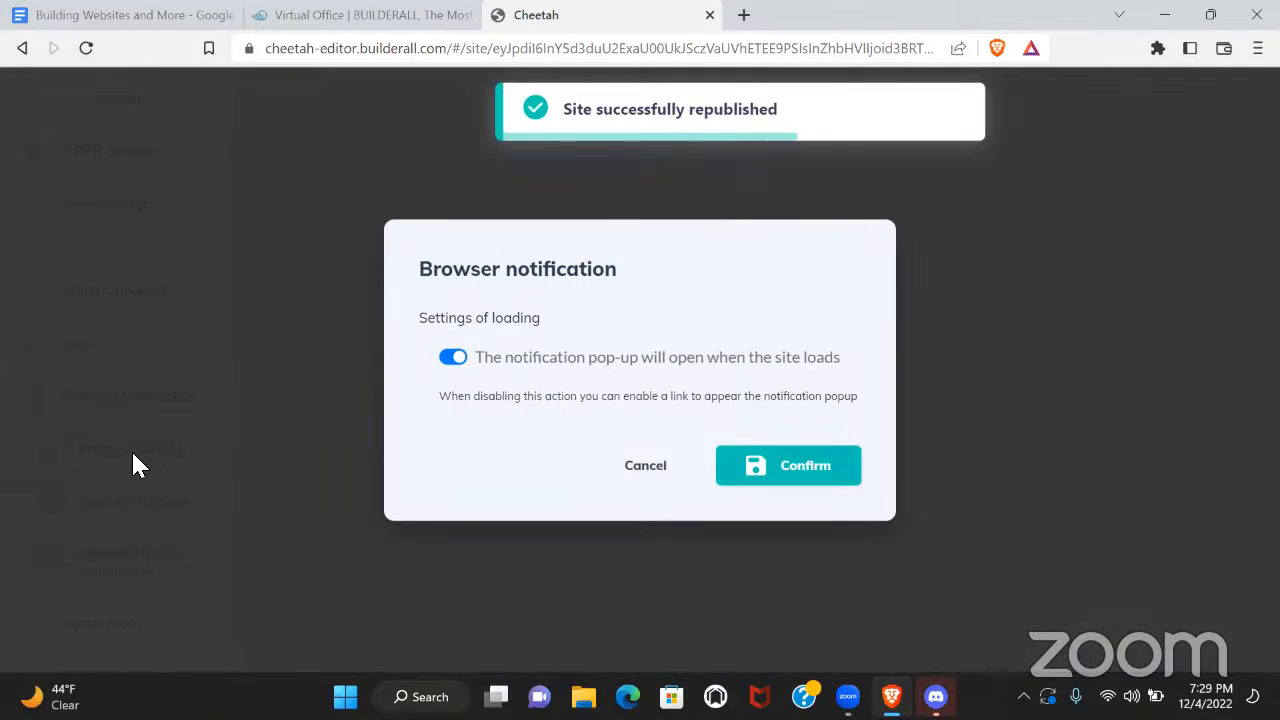
key(Return)
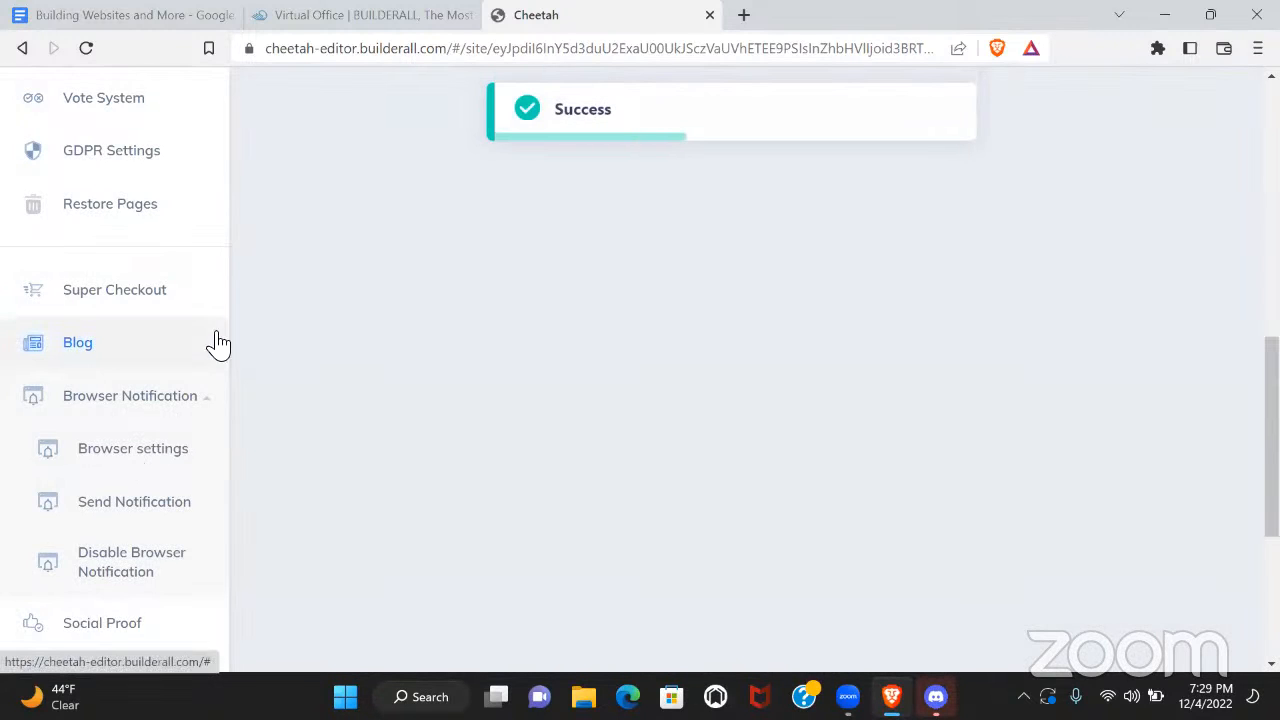
Open the site's Send Push Notification form, examine its fields and sending options, and dismiss it without sending
click(145, 502)
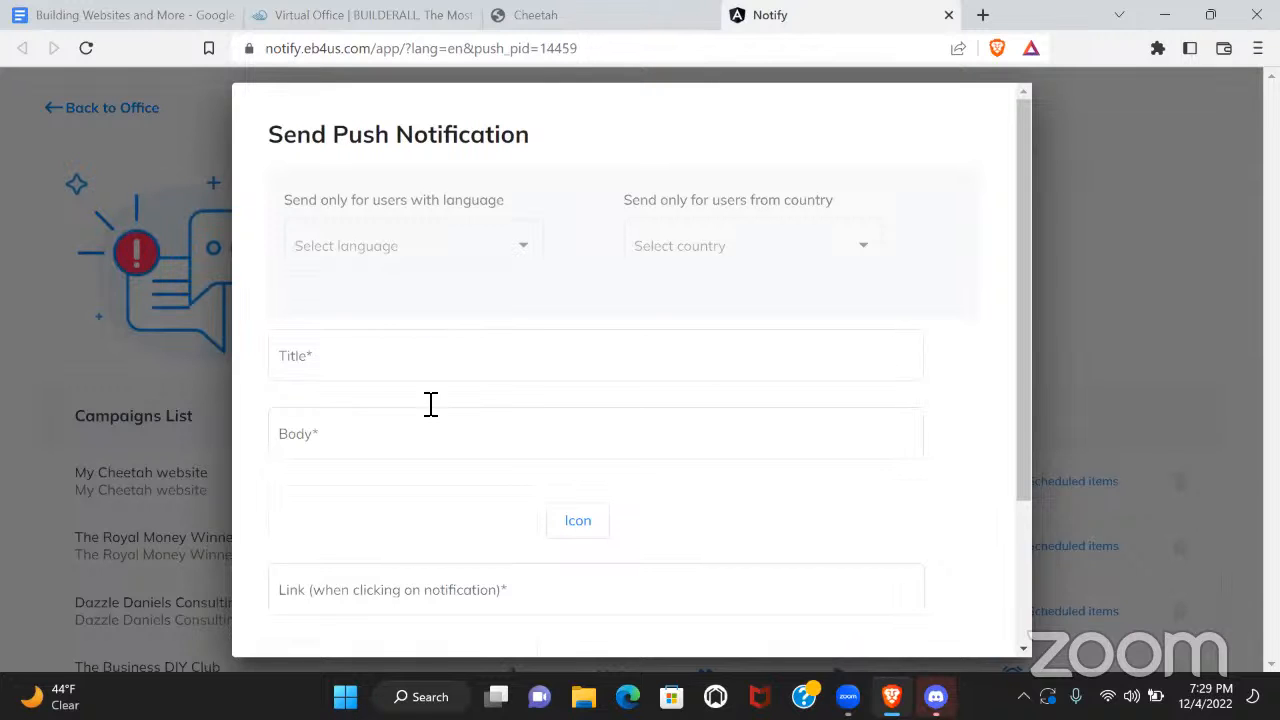
scroll(1031, 400, down, 3)
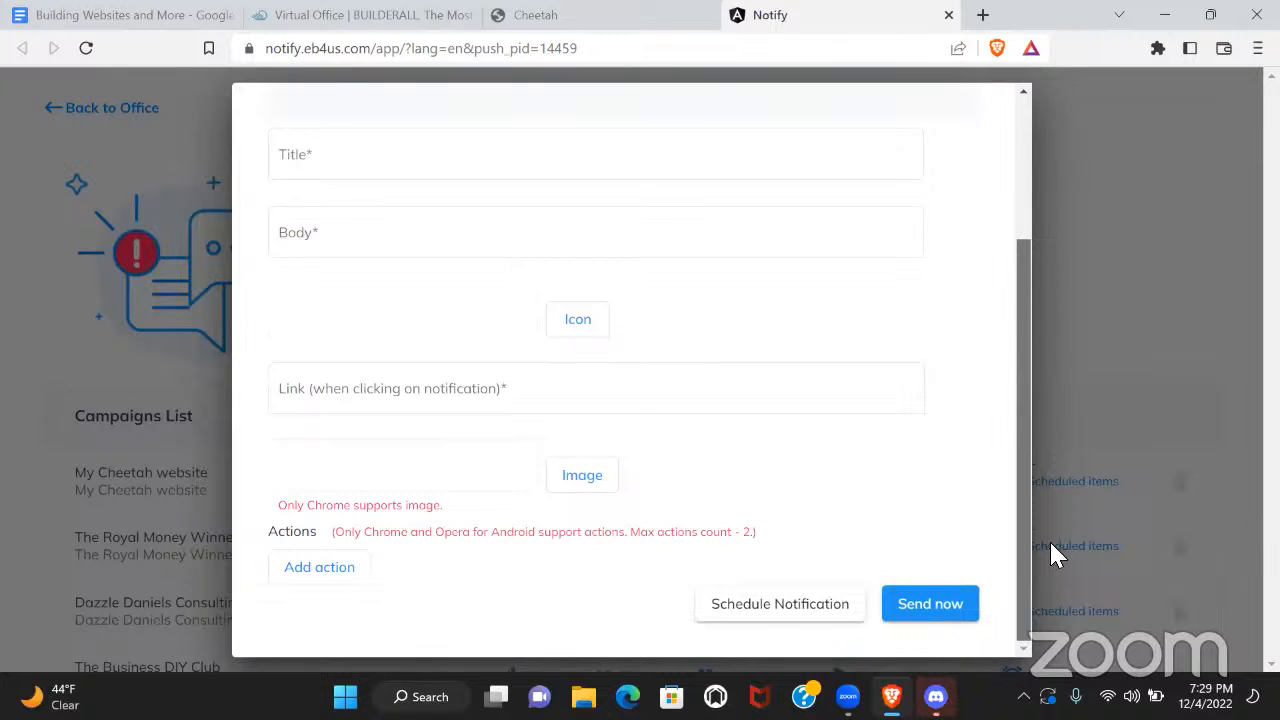
scroll(1020, 270, up, 3)
click(1085, 271)
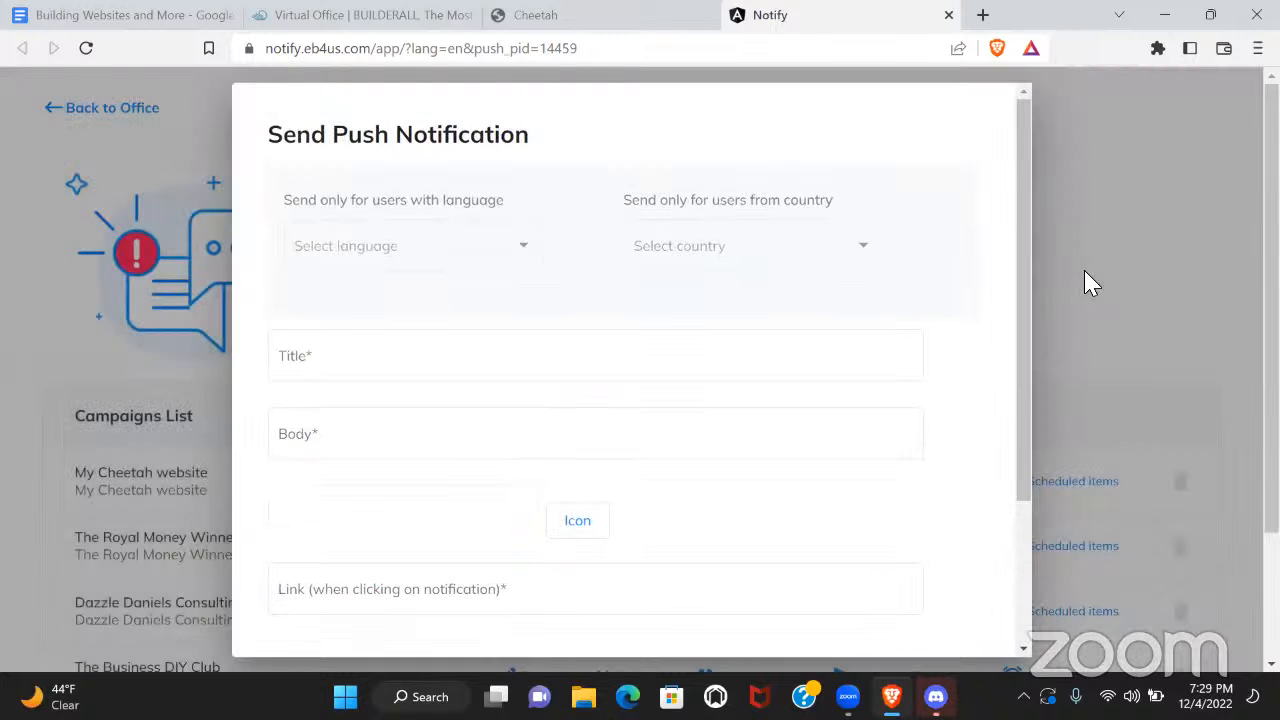
click(1100, 222)
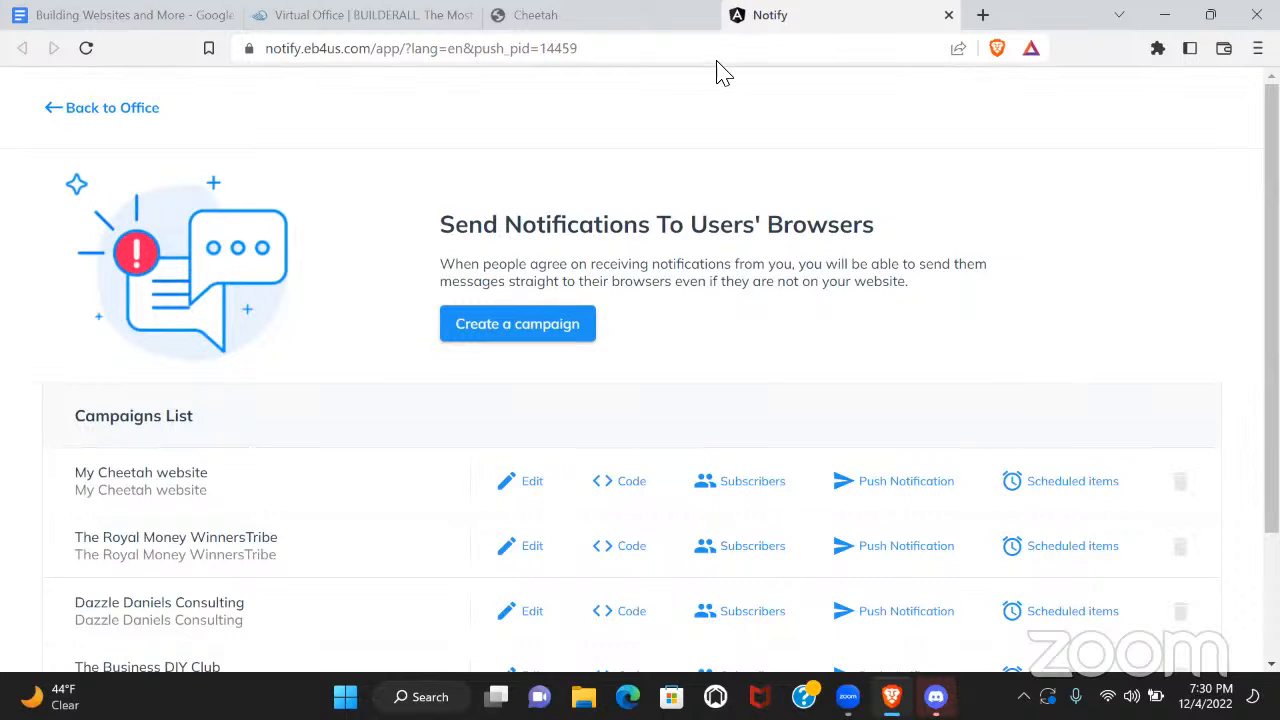
Go back to the Cheetah site dashboard and look through its site tools, from page management to Domain and Transfer
click(586, 15)
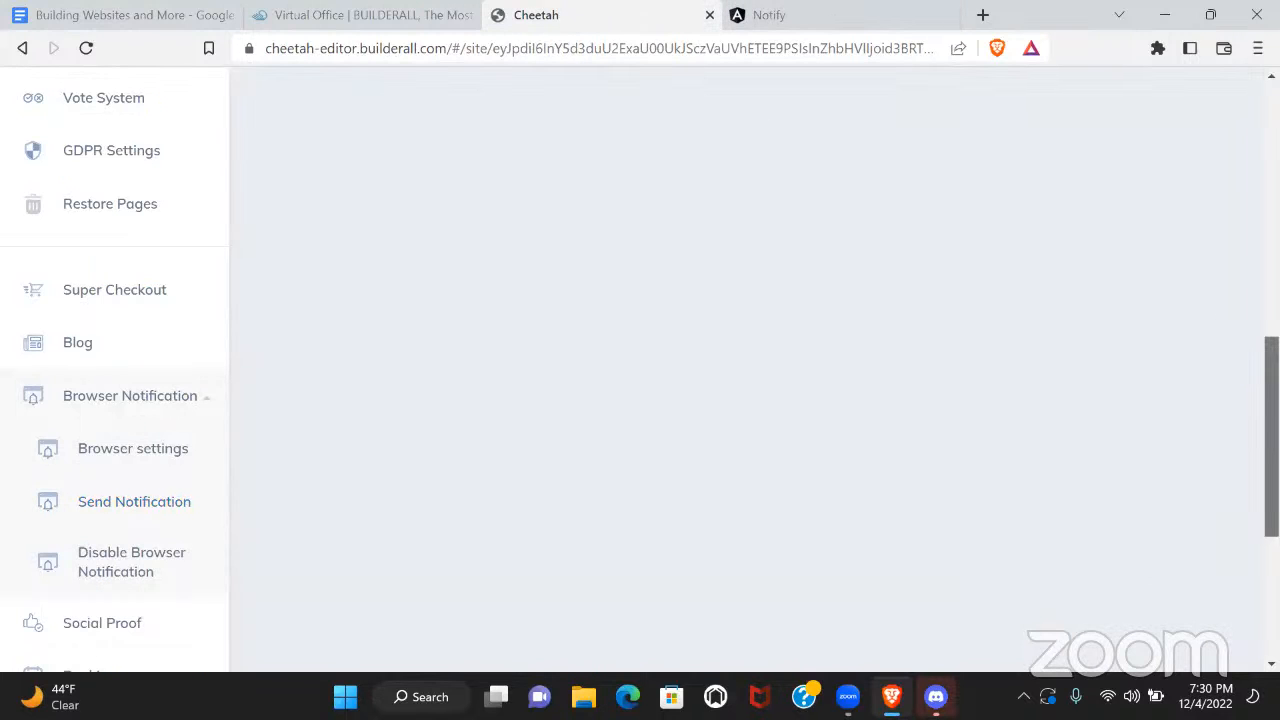
scroll(1270, 437, down, 2)
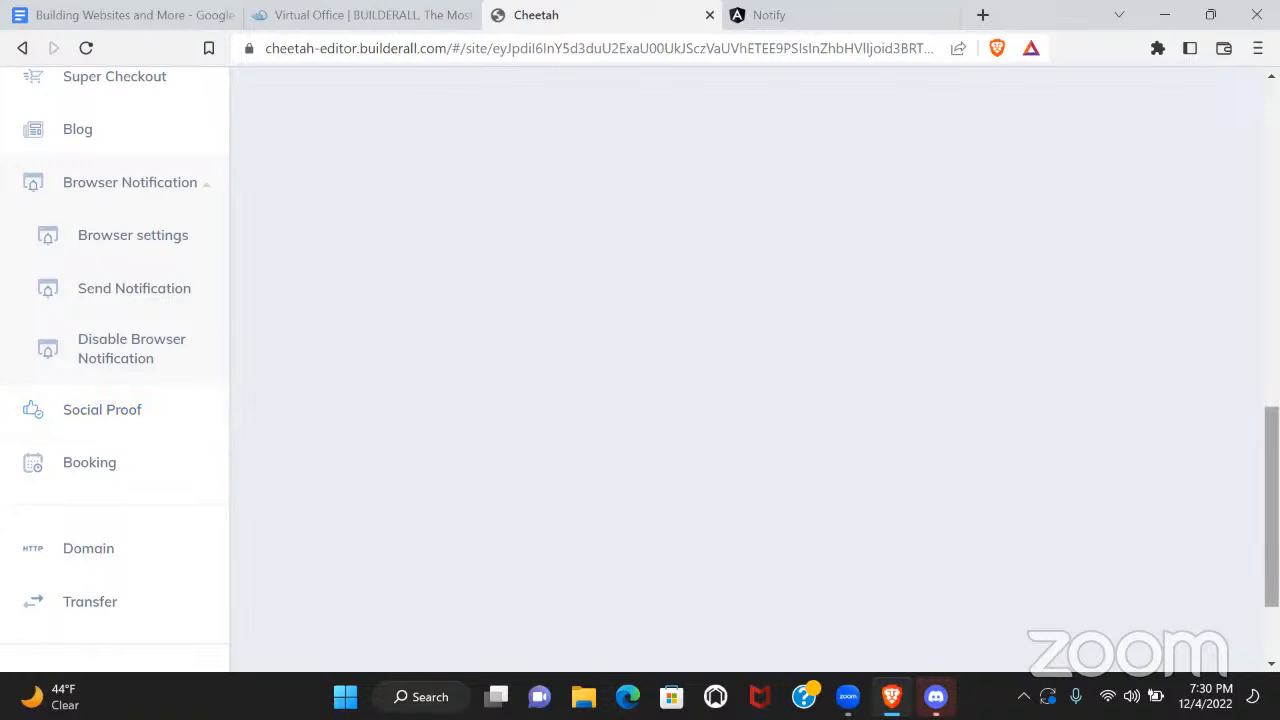
scroll(115, 370, up, 4)
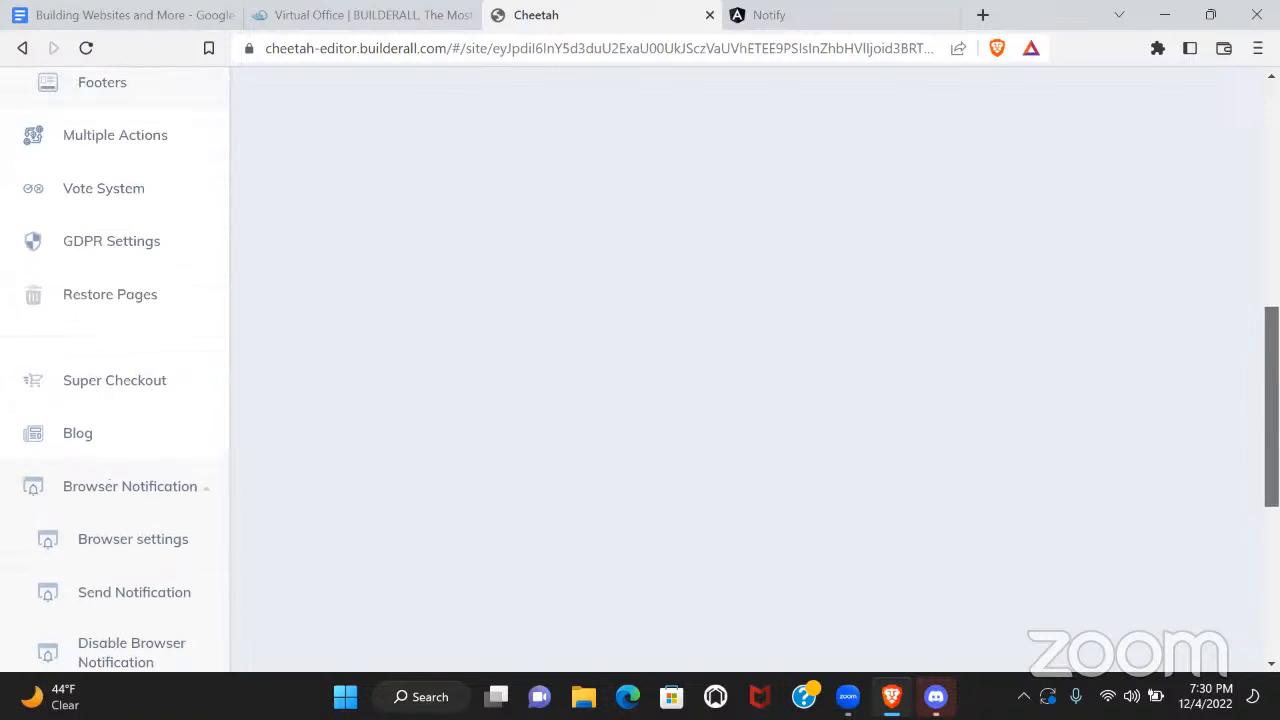
scroll(1234, 357, up, 3)
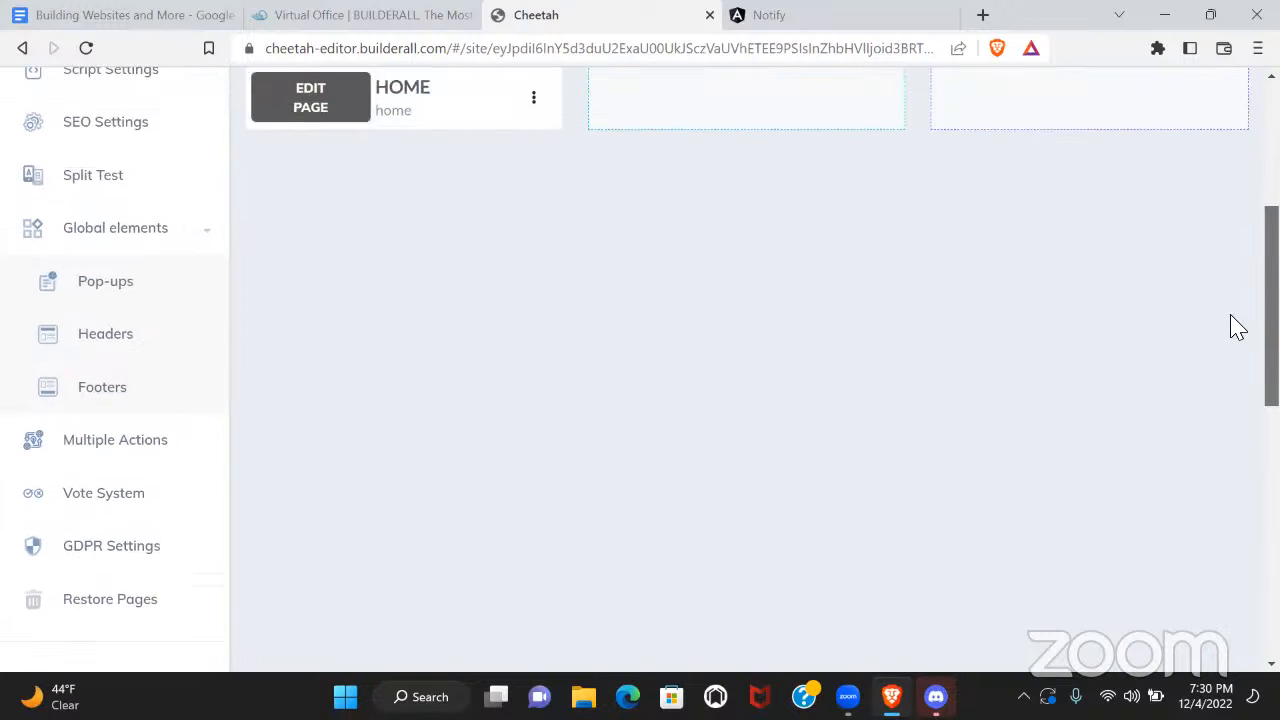
scroll(1230, 300, up, 2)
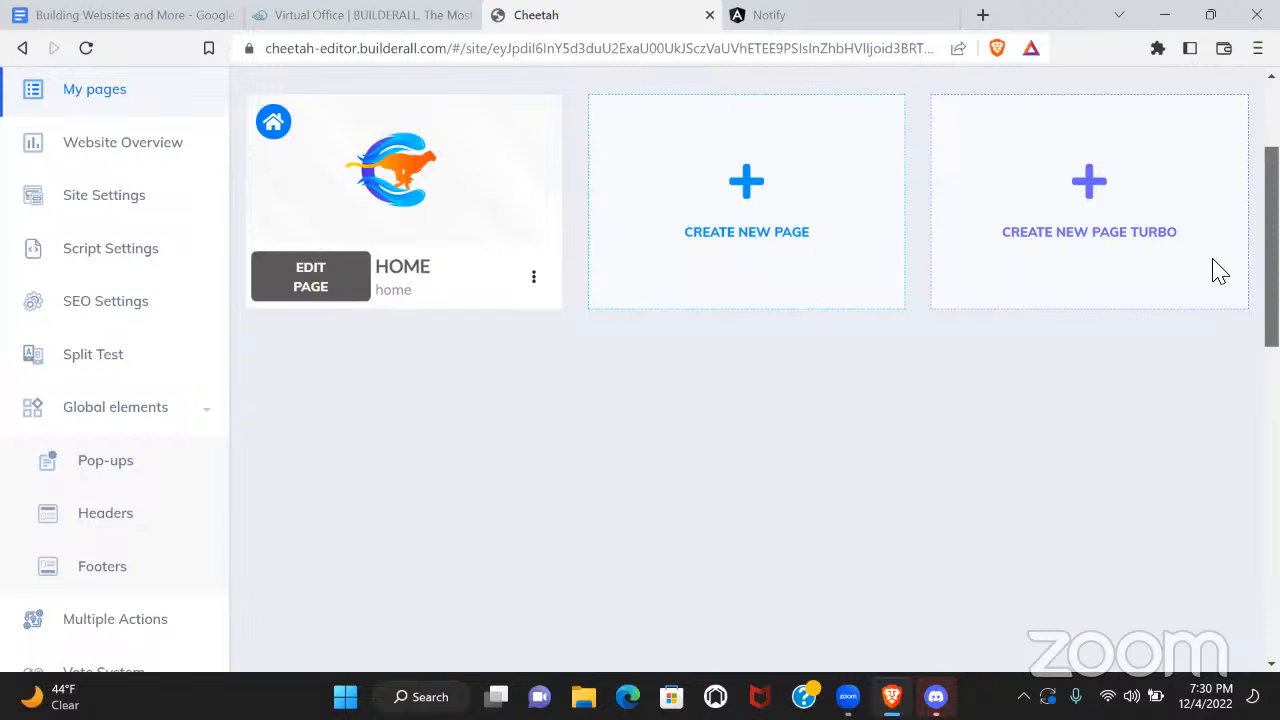
scroll(1220, 270, down, 5)
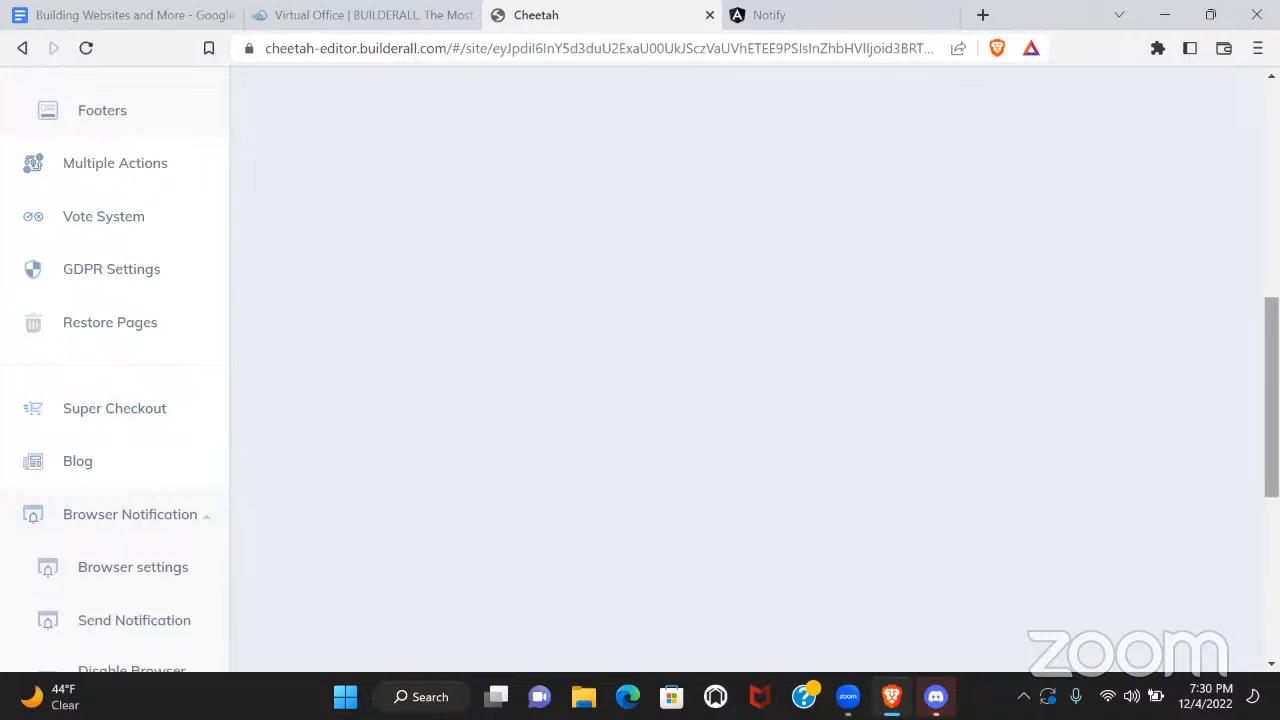
scroll(745, 370, up, 4)
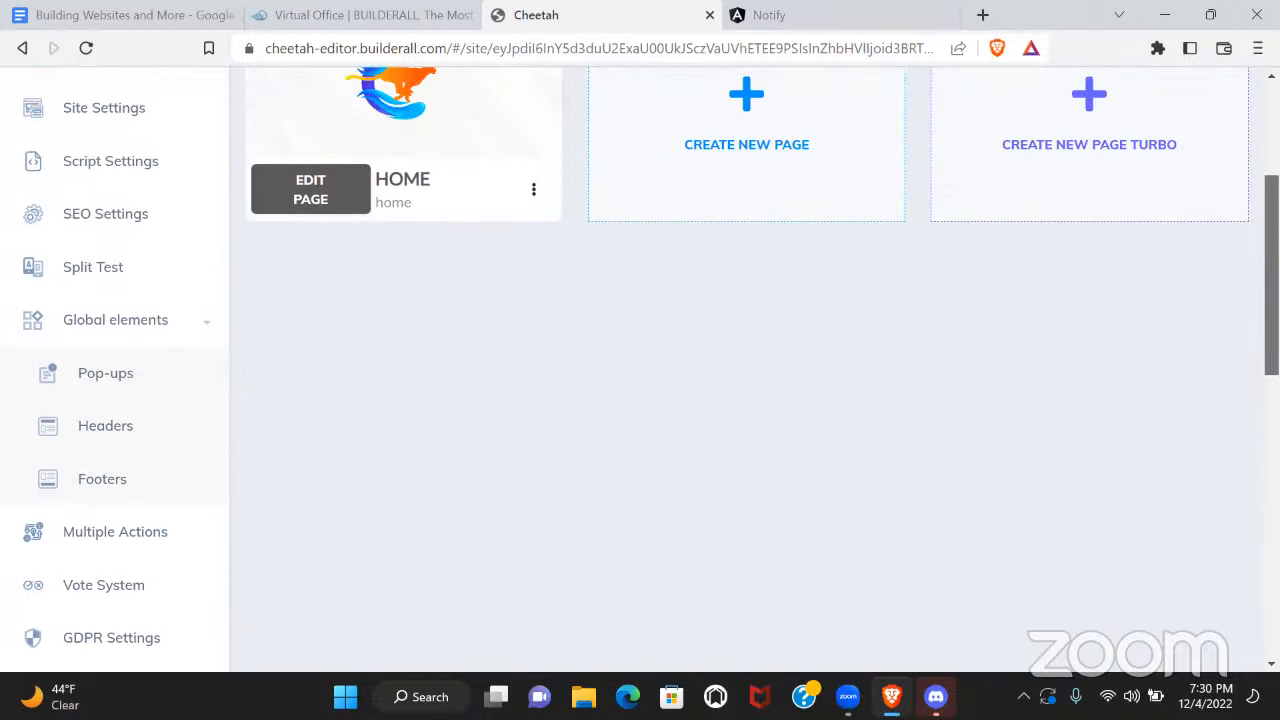
scroll(745, 370, up, 1)
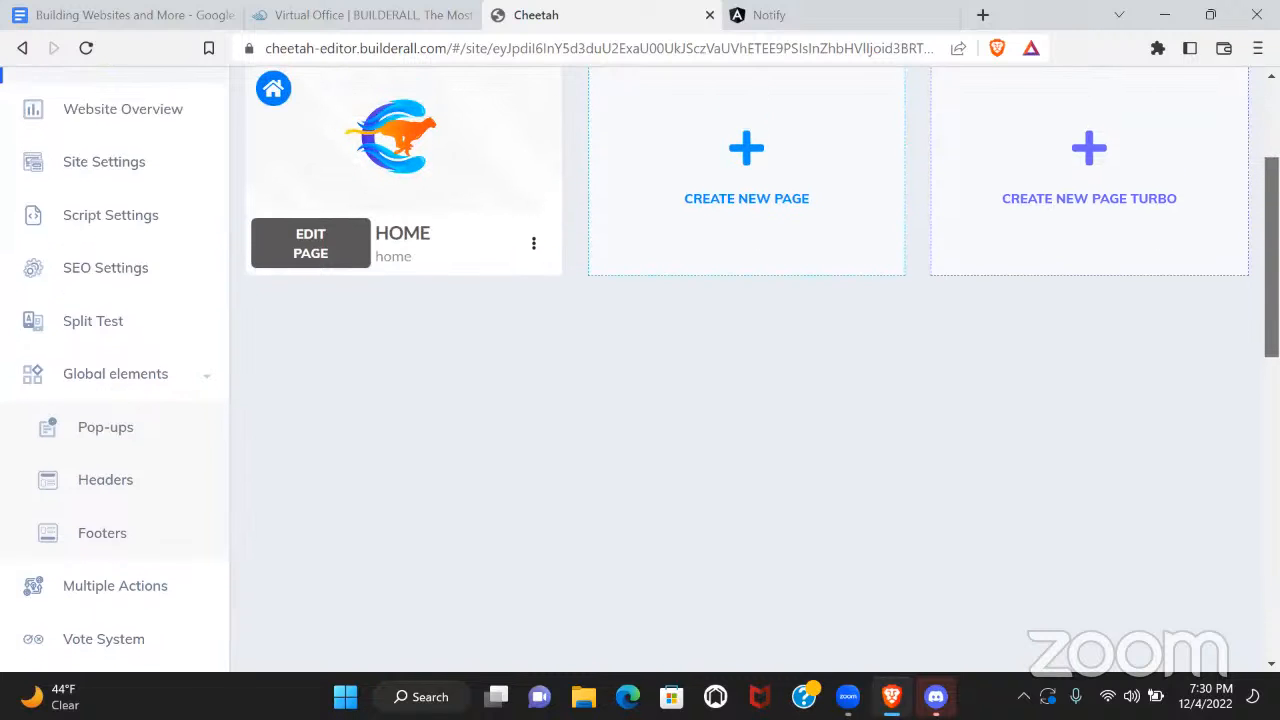
scroll(640, 367, up, 1)
scroll(640, 368, up, 2)
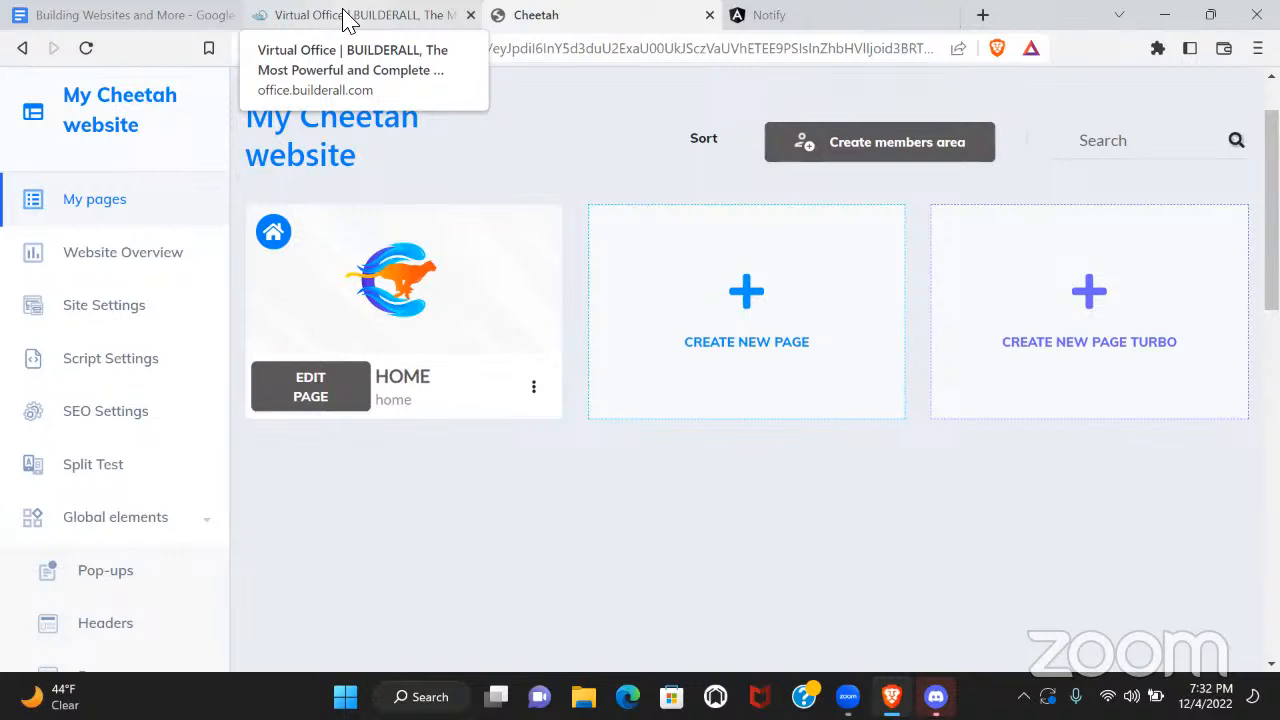
mouse_move(474, 217)
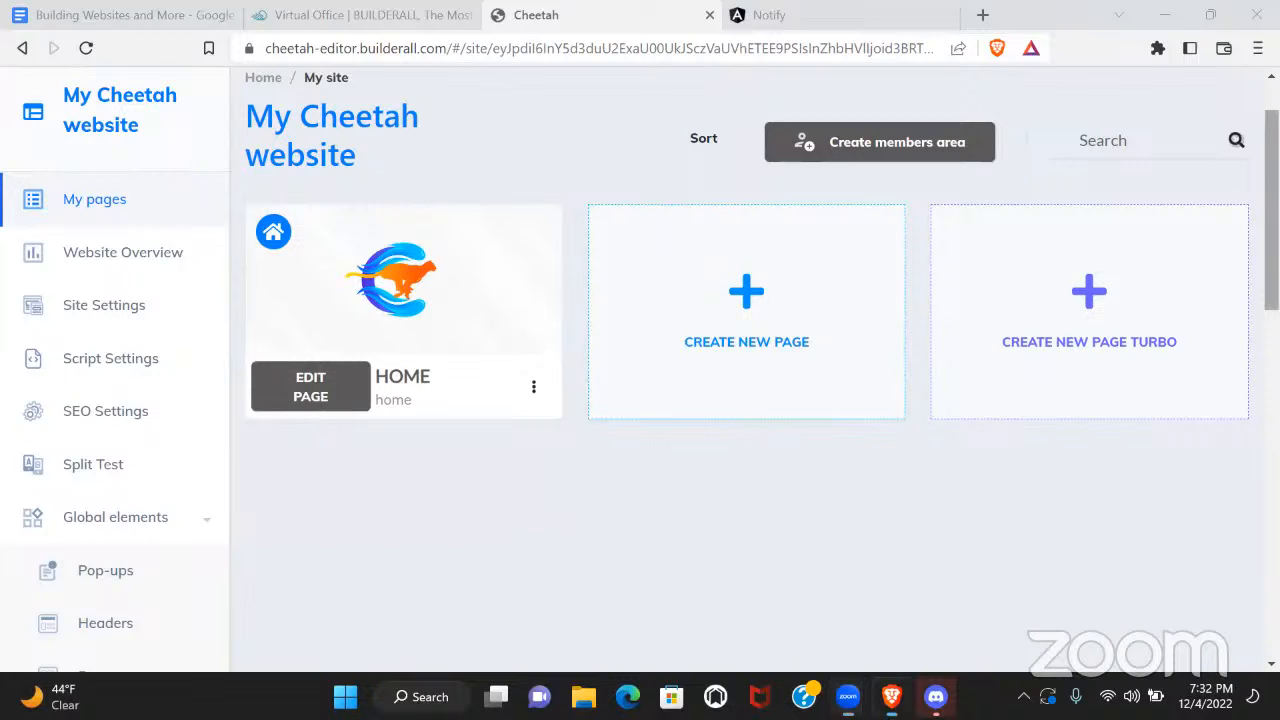
drag(1271, 205, 1271, 175)
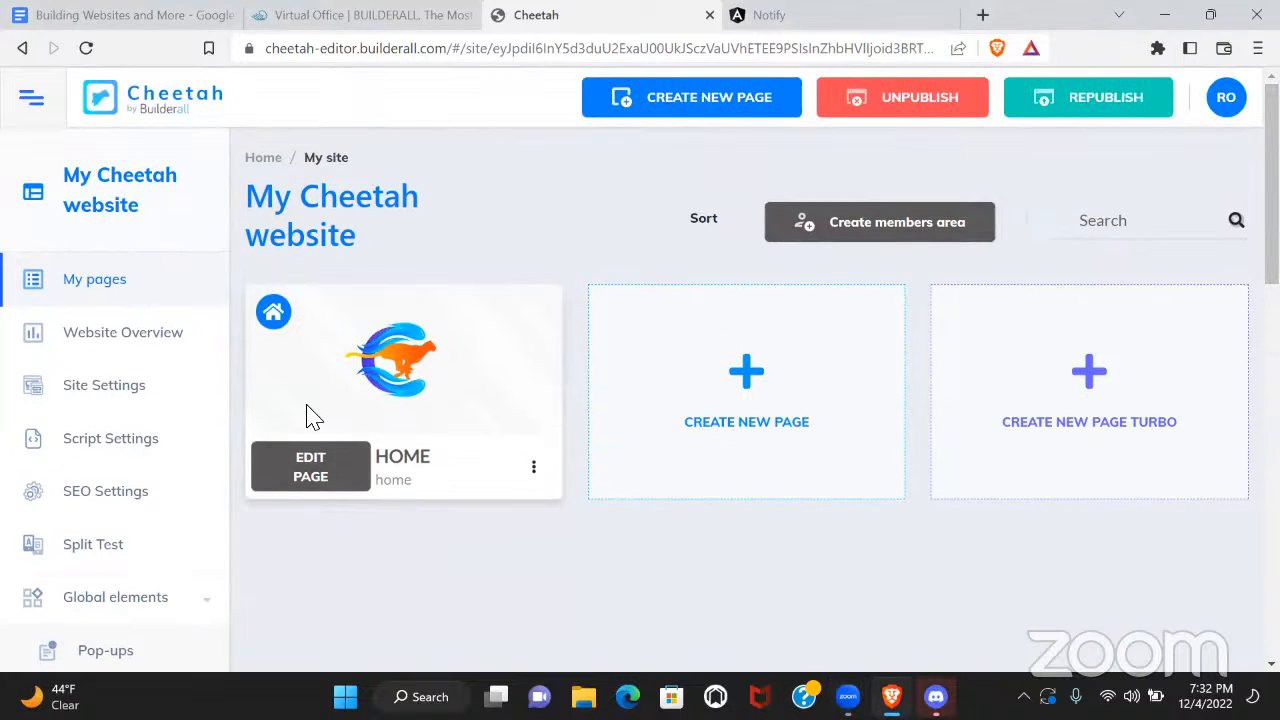